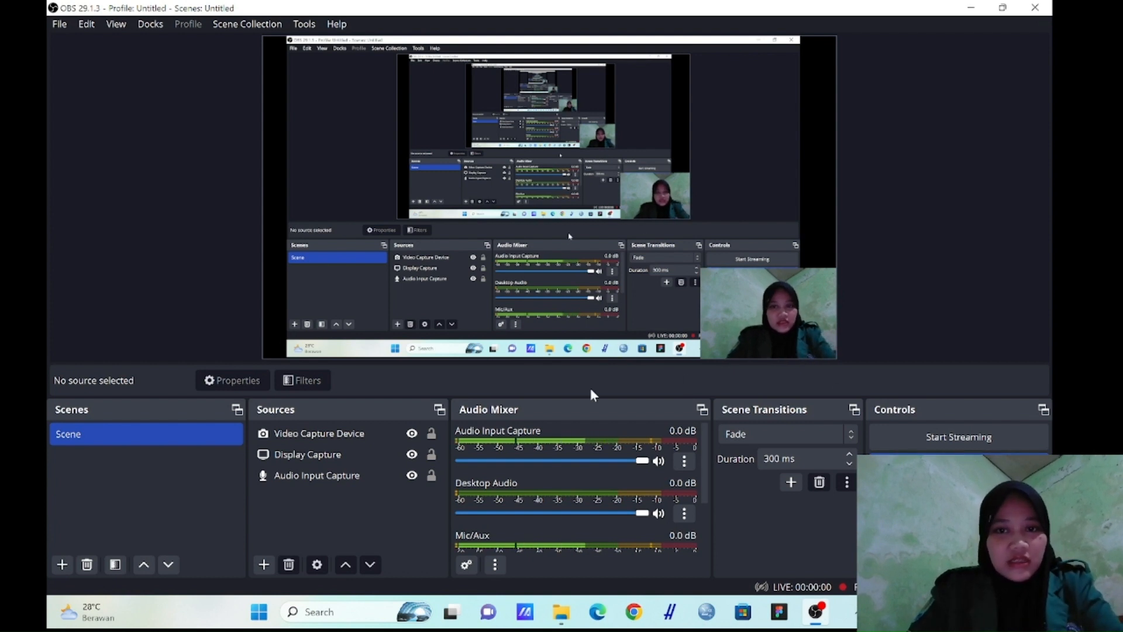
Start Power BI Desktop and dismiss its start screen to reach a blank report
click(561, 623)
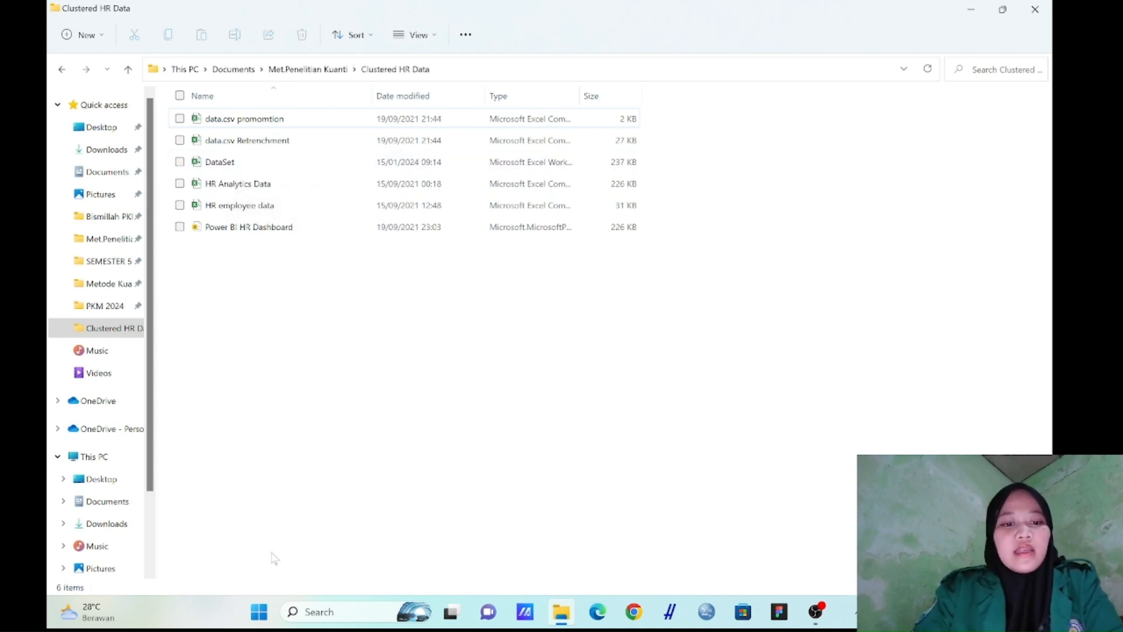
click(260, 612)
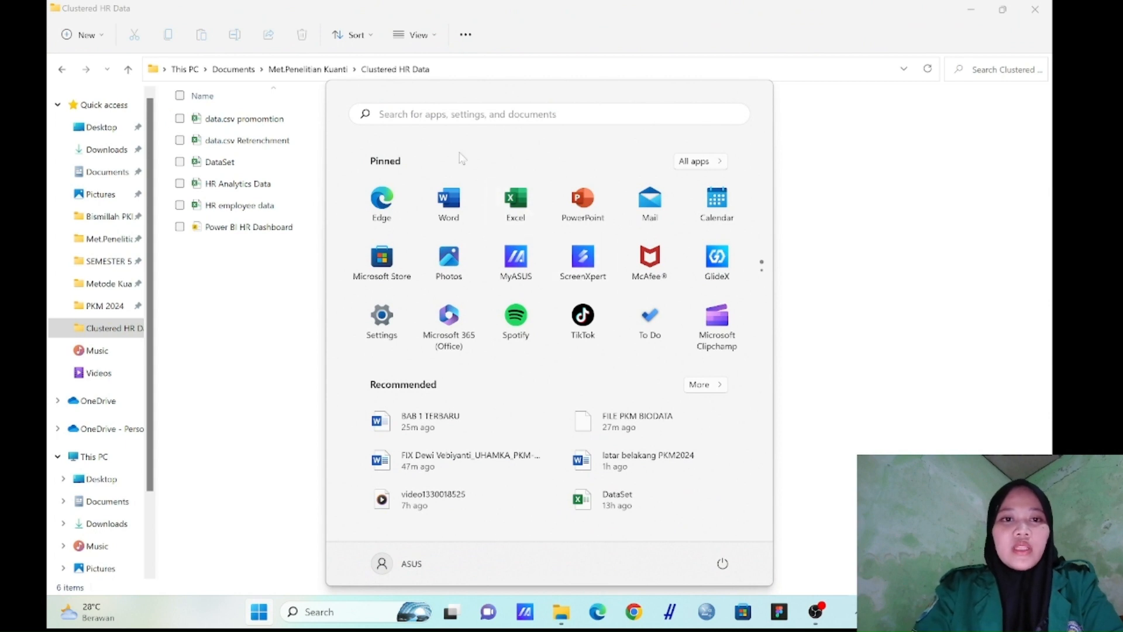
click(451, 116)
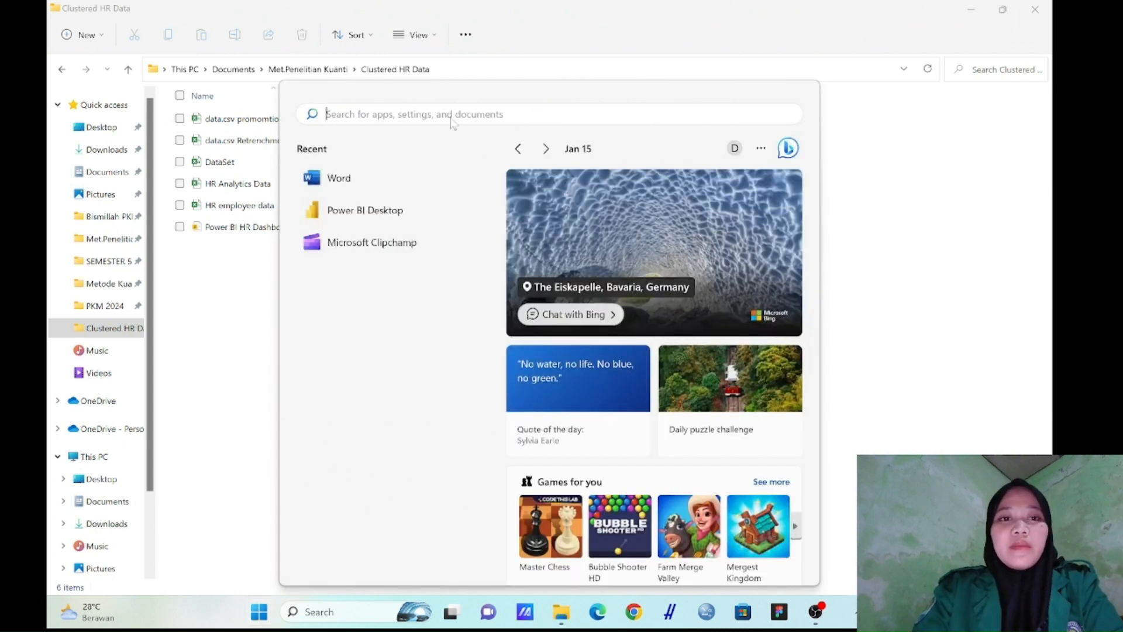
click(370, 212)
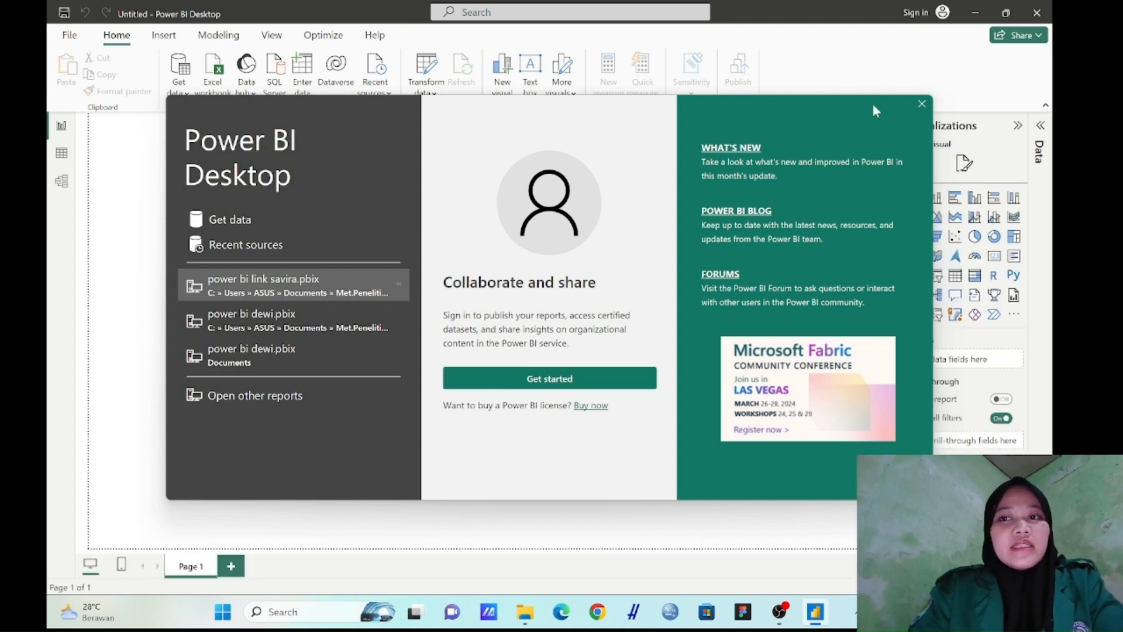
click(919, 104)
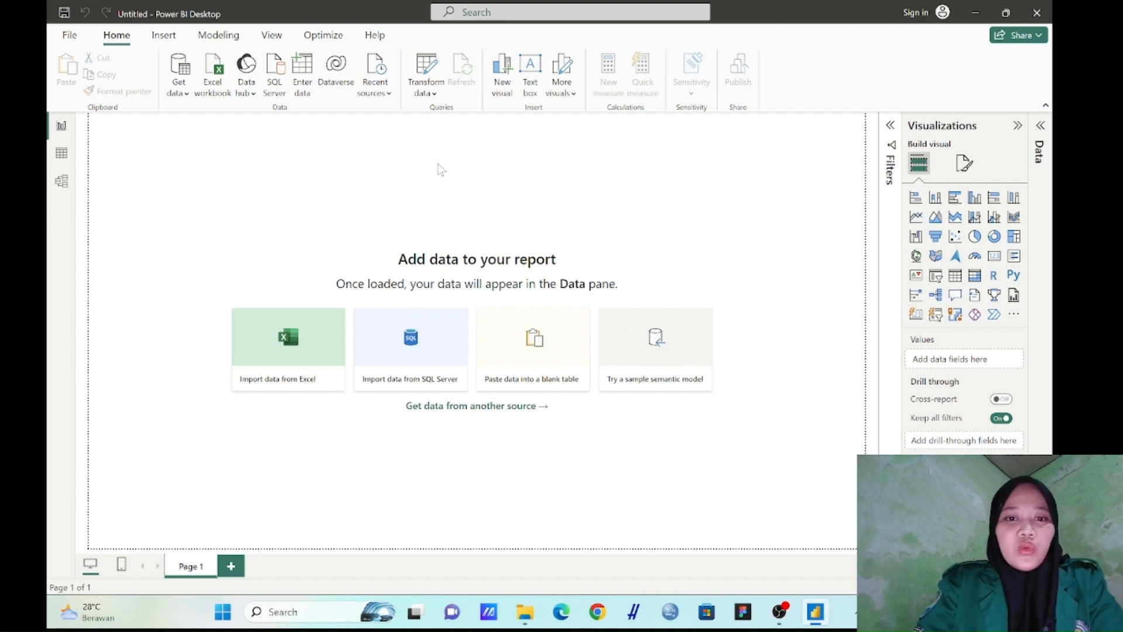
Import Sheet1 from the Excel workbook DataSet in the Clustered HR Data folder and load it into the report
click(223, 94)
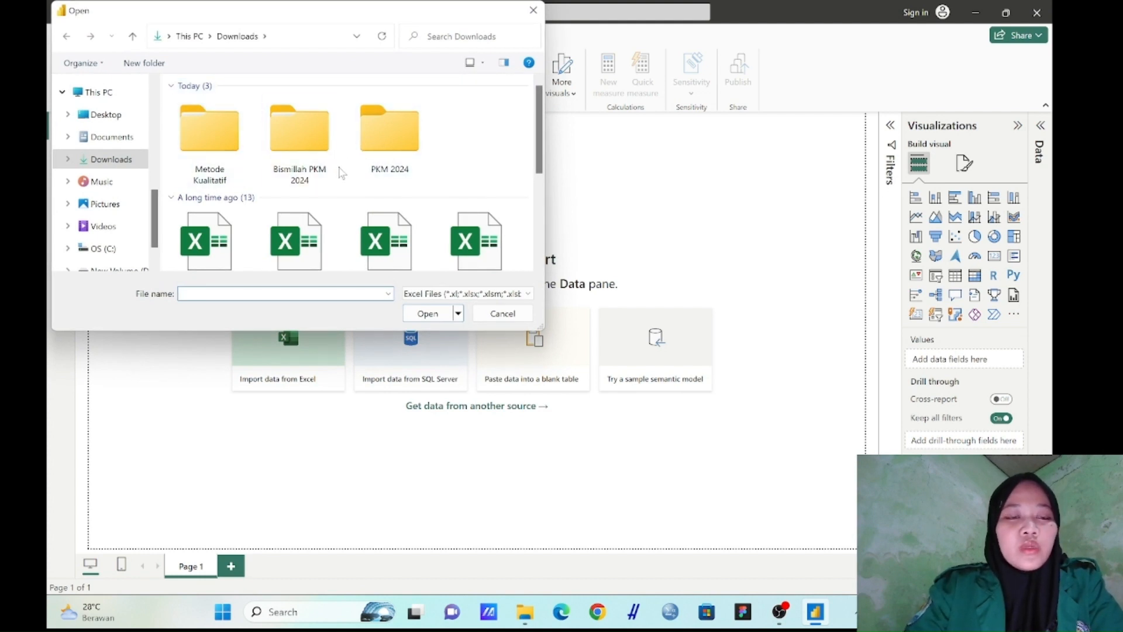
click(214, 111)
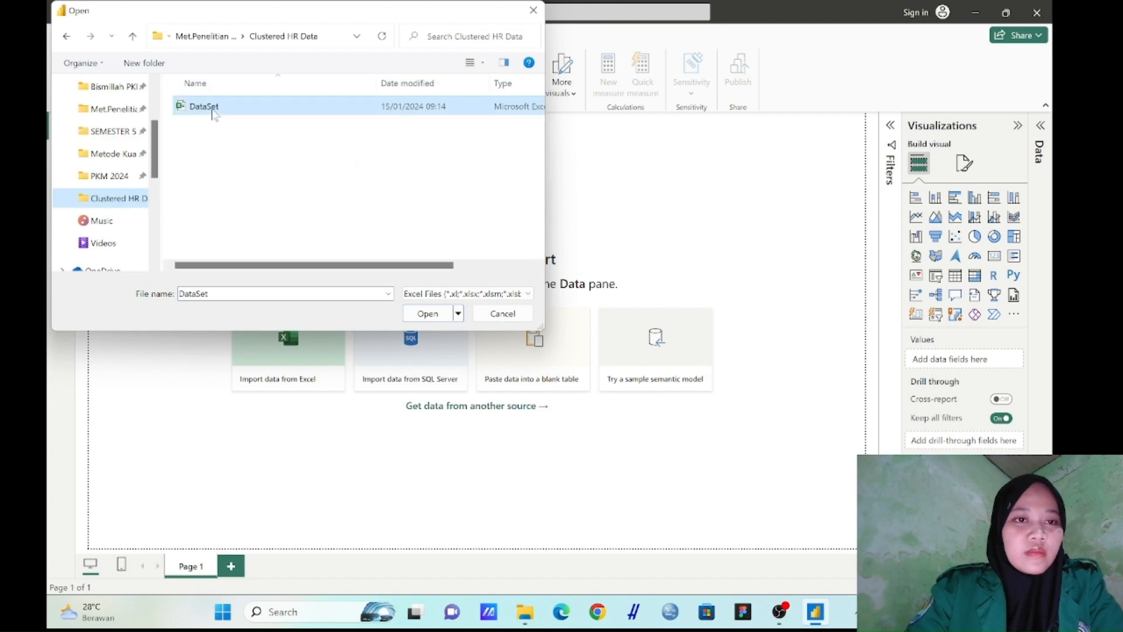
double_click(212, 110)
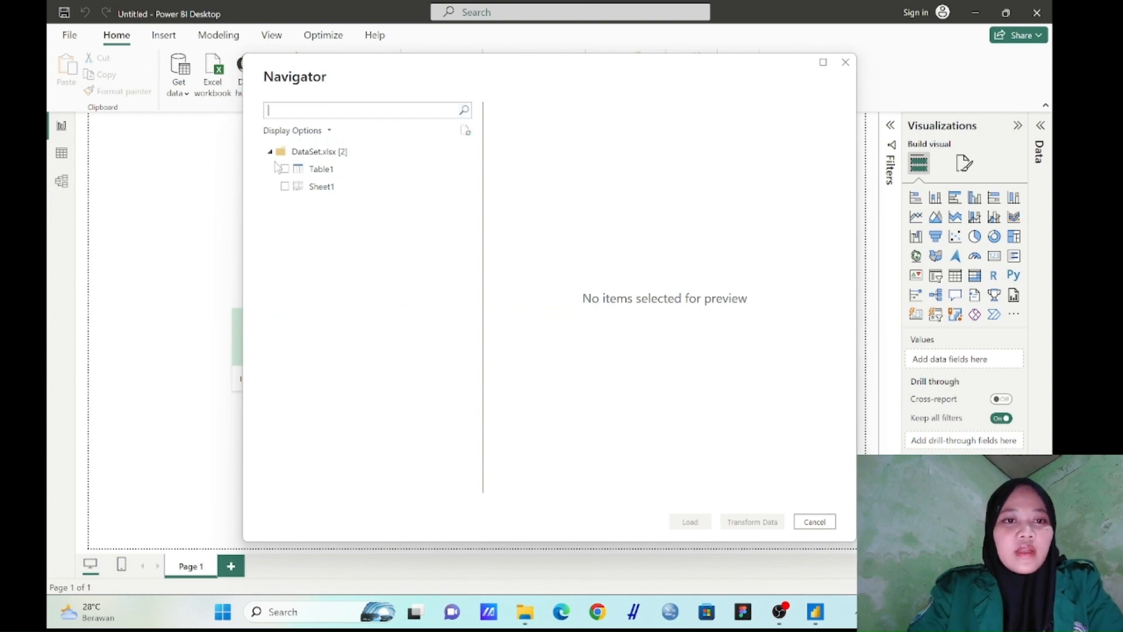
click(284, 187)
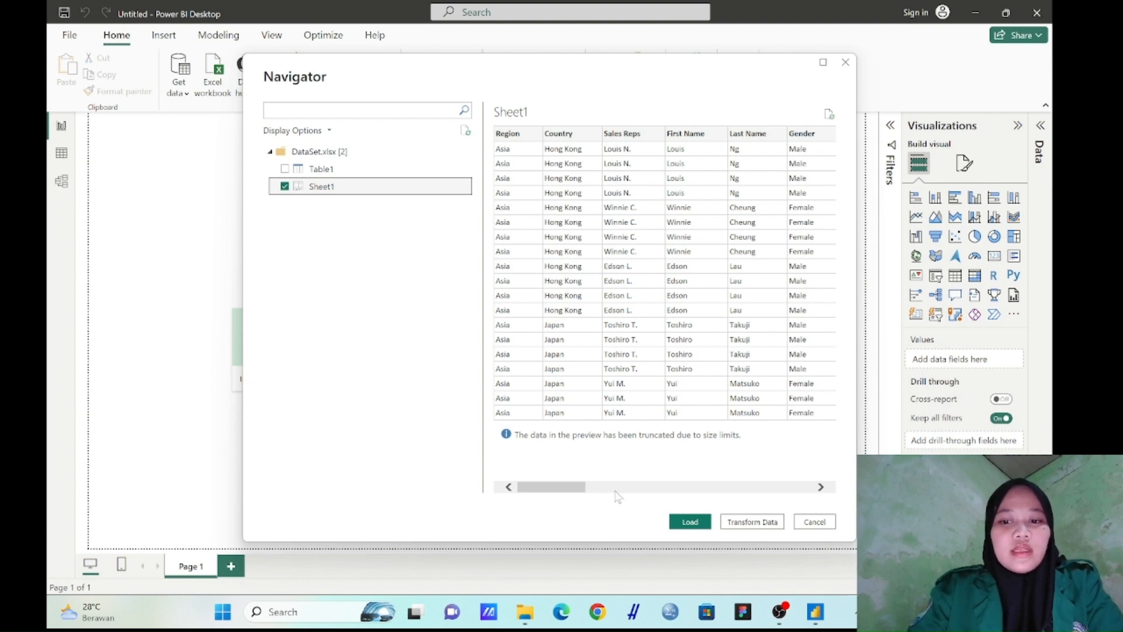
click(686, 526)
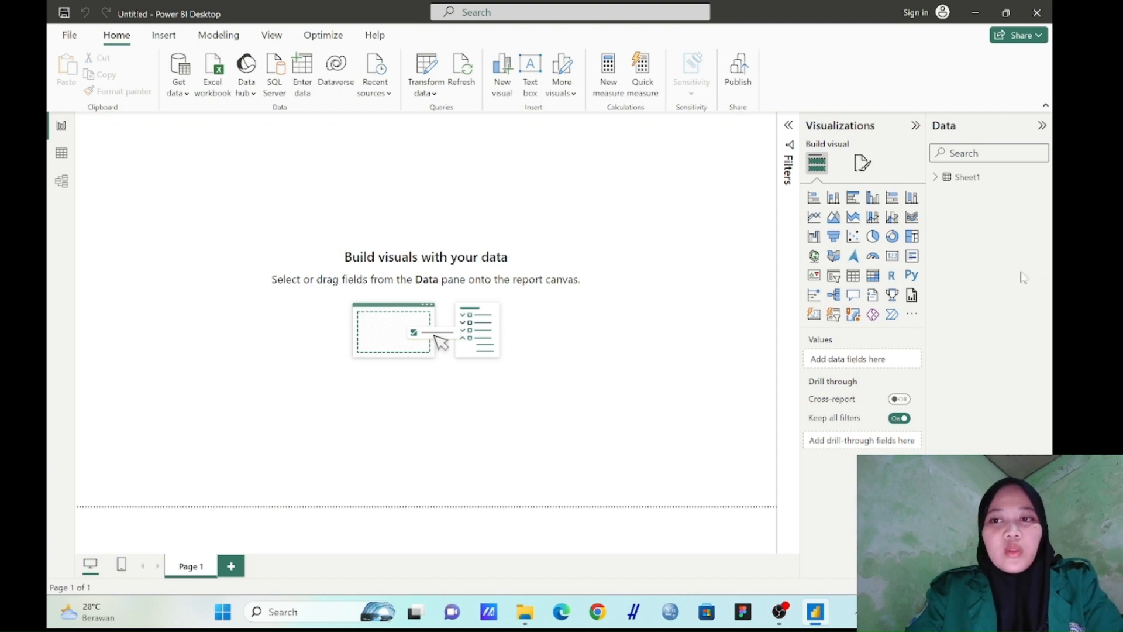
Expand the fields of Sheet1 and open its data for transformation in the Power Query Editor
click(952, 181)
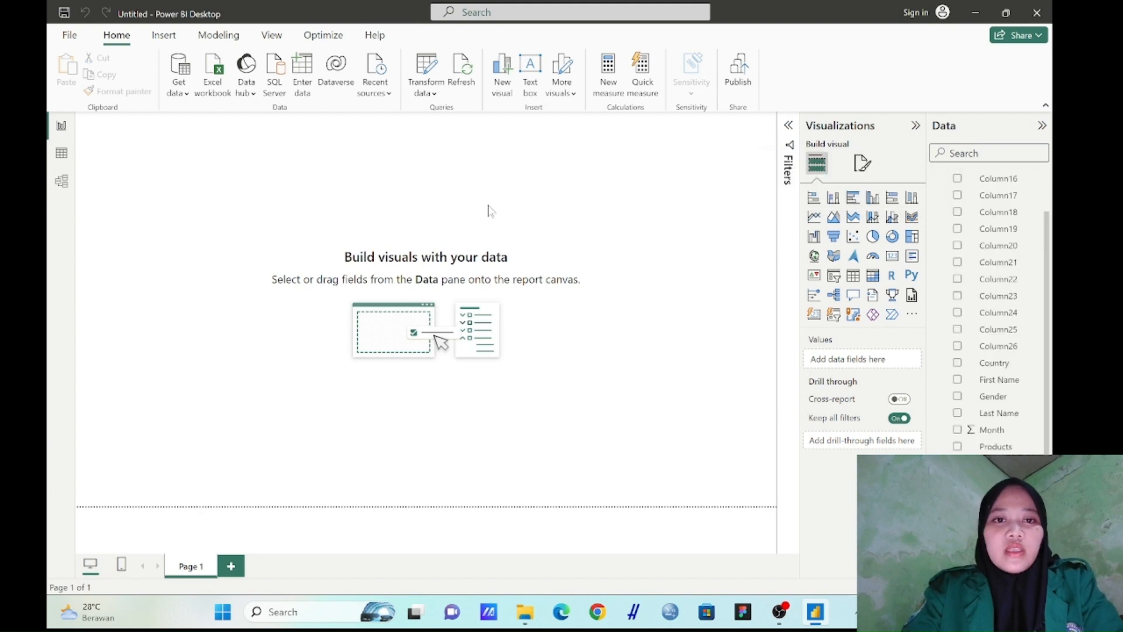
click(423, 89)
click(425, 67)
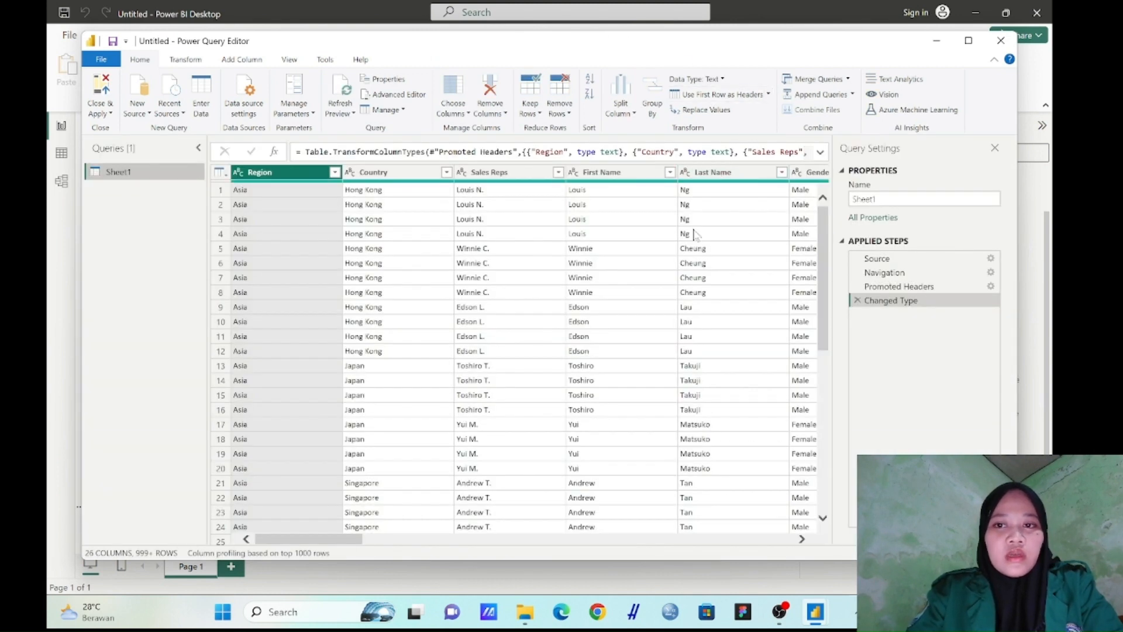
Remove the empty columns Column26 down to Column15, one after another, from the Sheet1 query
scroll(693, 234, right, 5)
scroll(695, 234, right, 5)
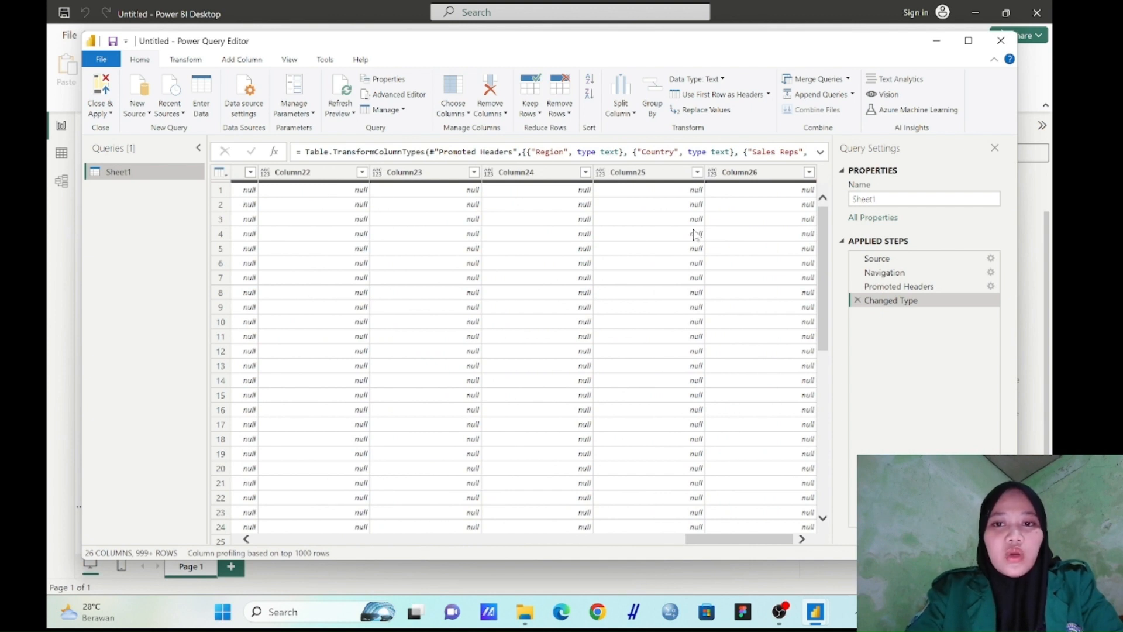
scroll(694, 234, left, 8)
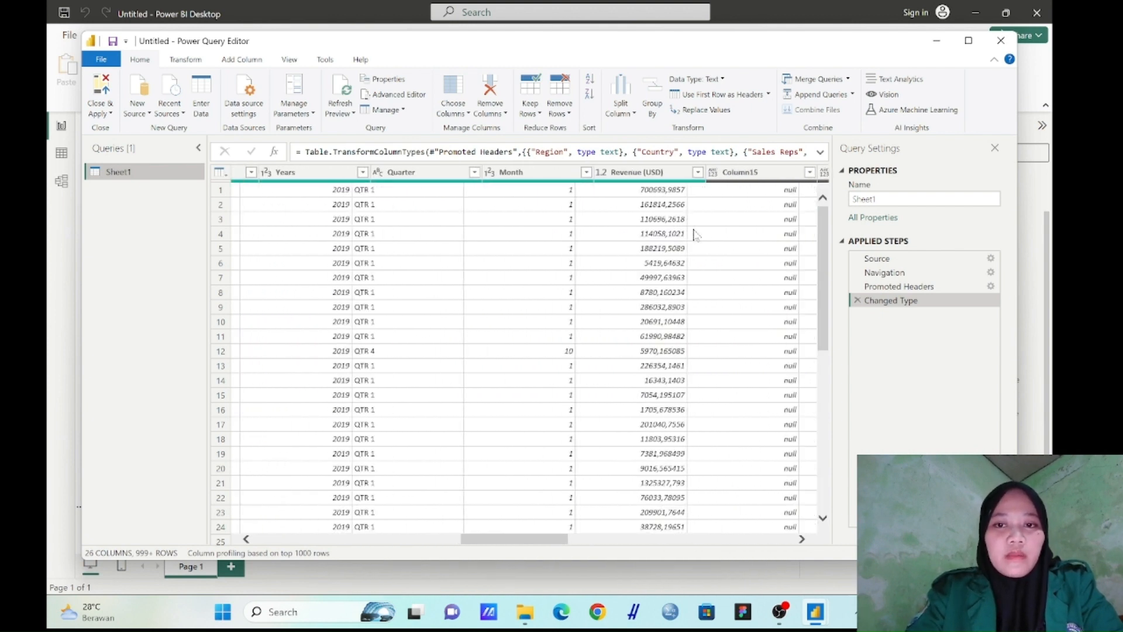
scroll(694, 234, right, 2)
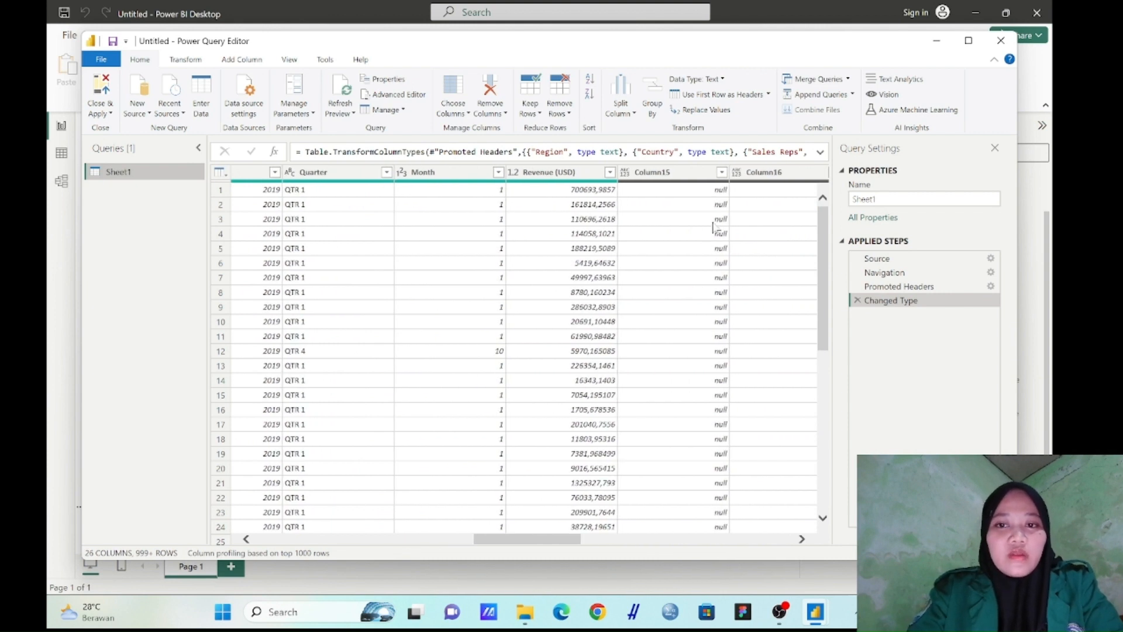
scroll(715, 218, right, 5)
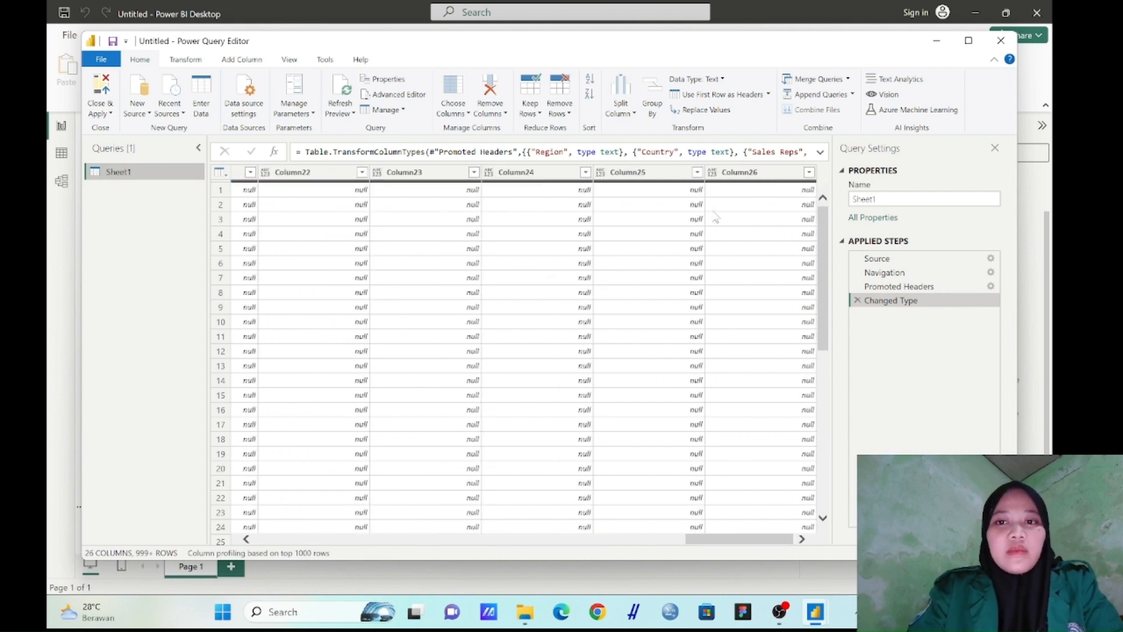
right_click(759, 178)
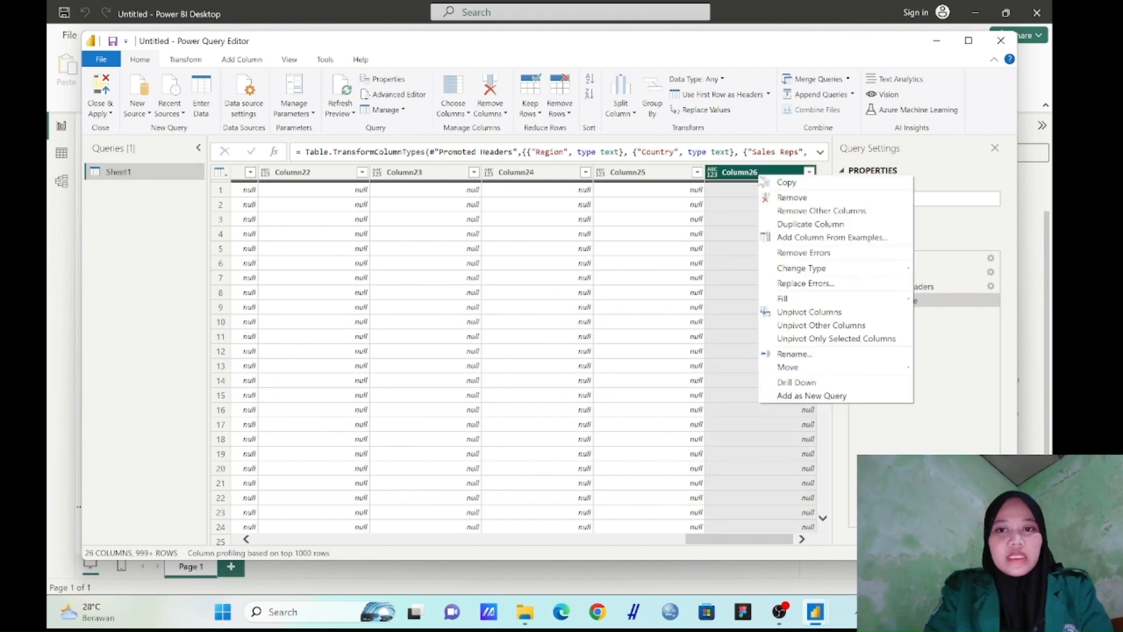
click(783, 198)
right_click(772, 179)
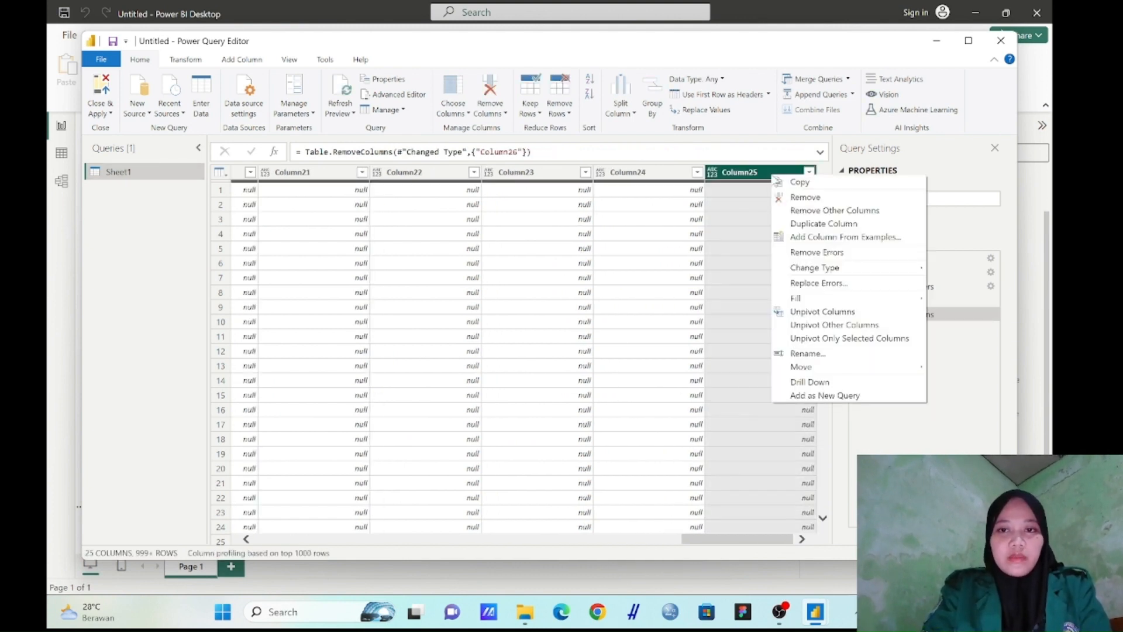
click(790, 200)
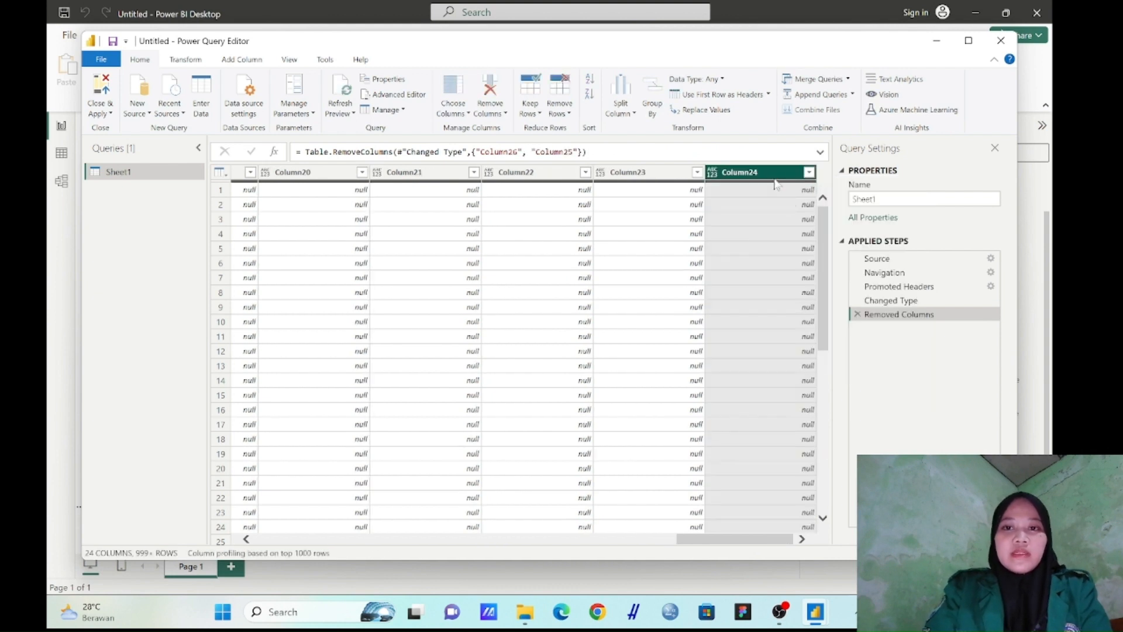
right_click(775, 177)
click(787, 199)
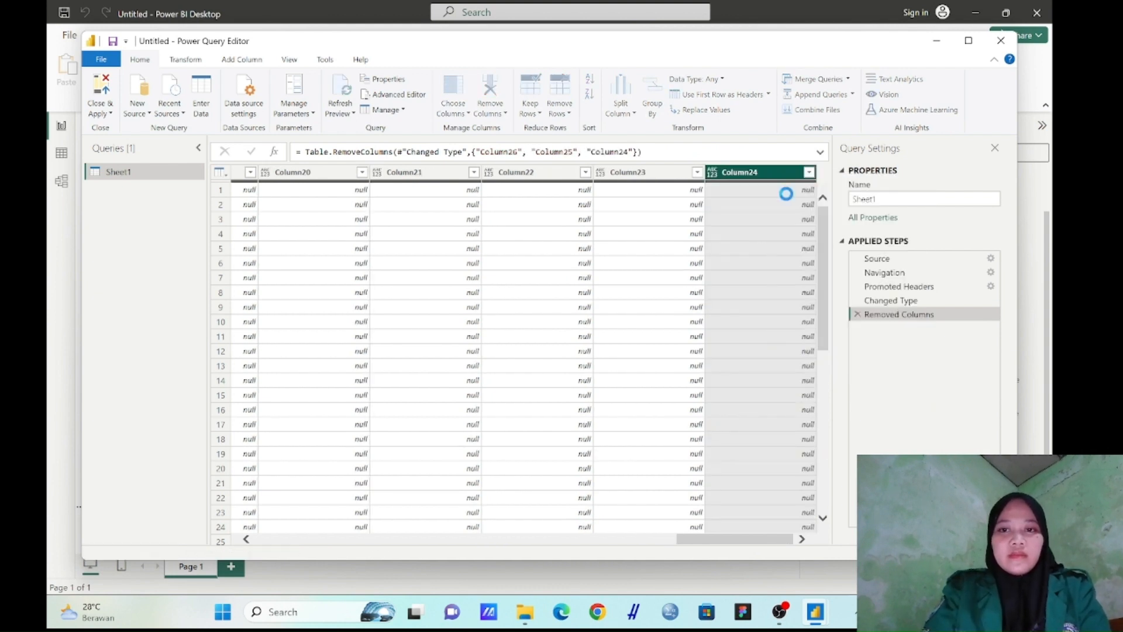
right_click(778, 178)
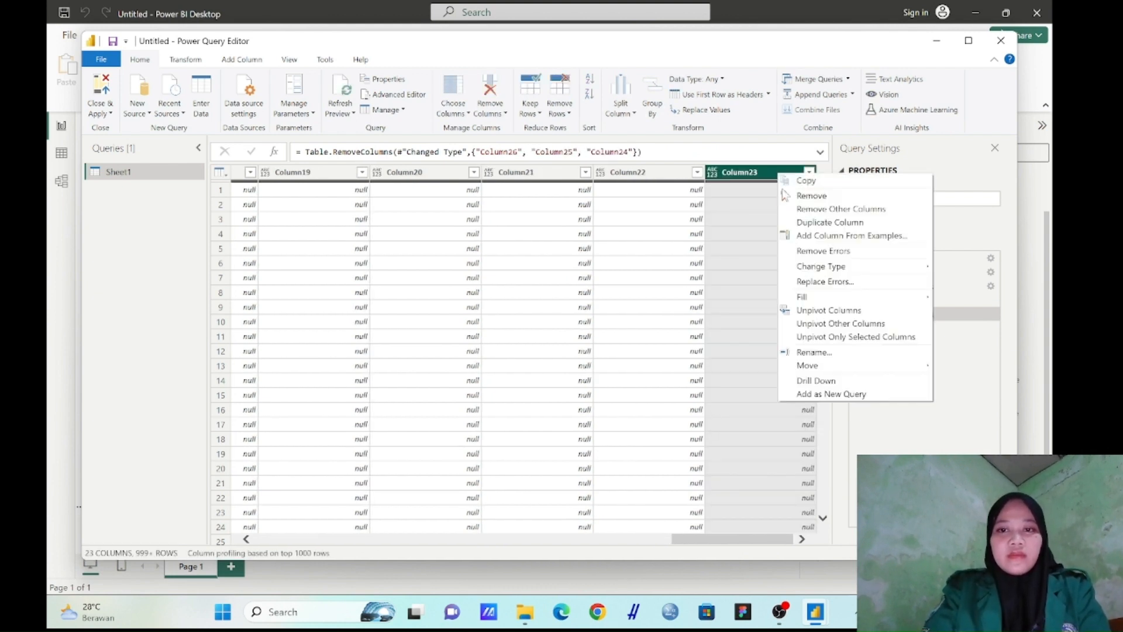
click(790, 200)
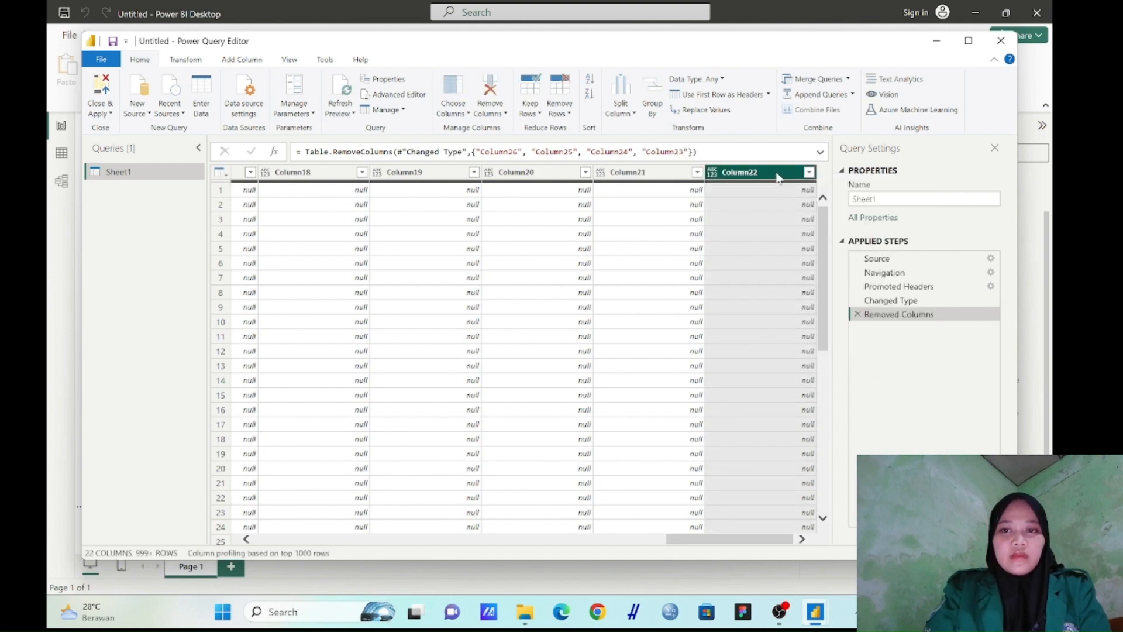
right_click(778, 177)
click(788, 200)
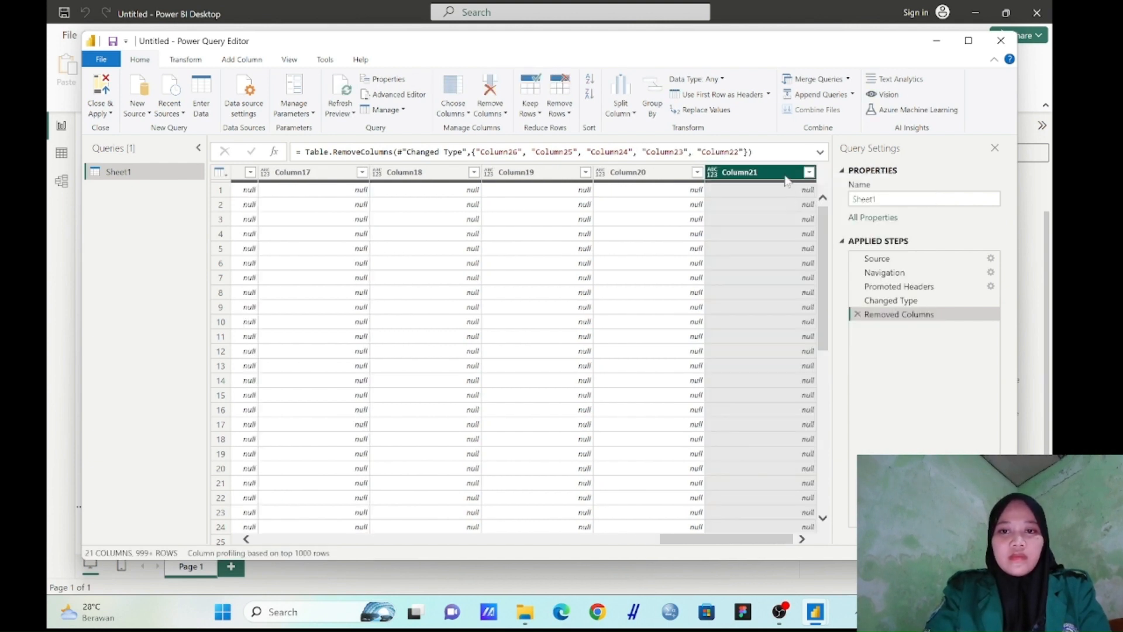
right_click(786, 180)
click(797, 198)
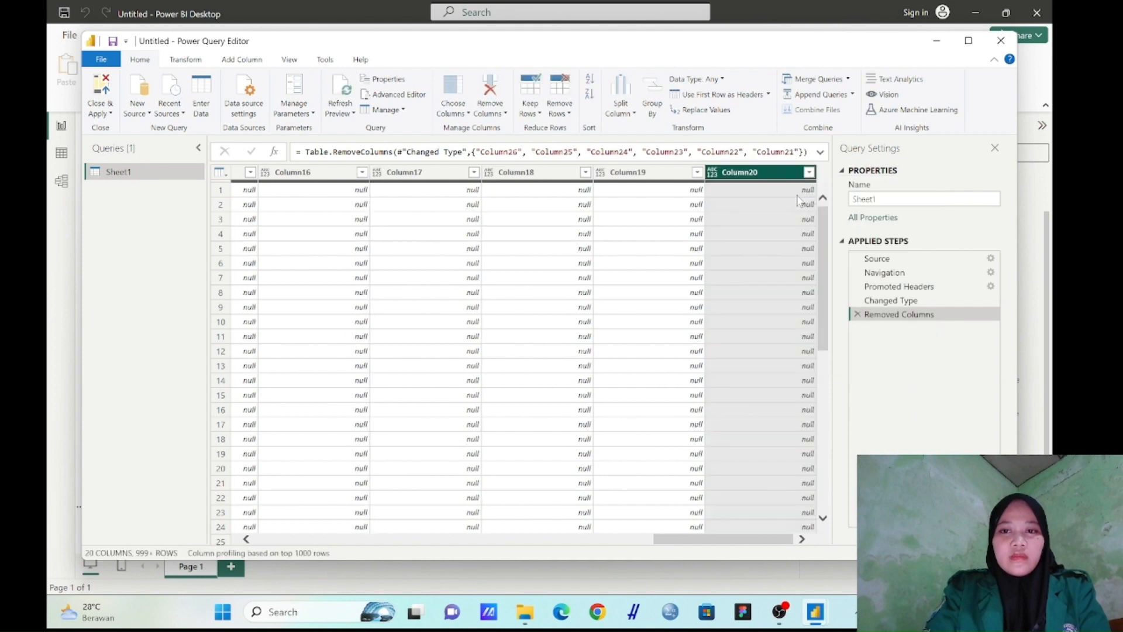
right_click(774, 179)
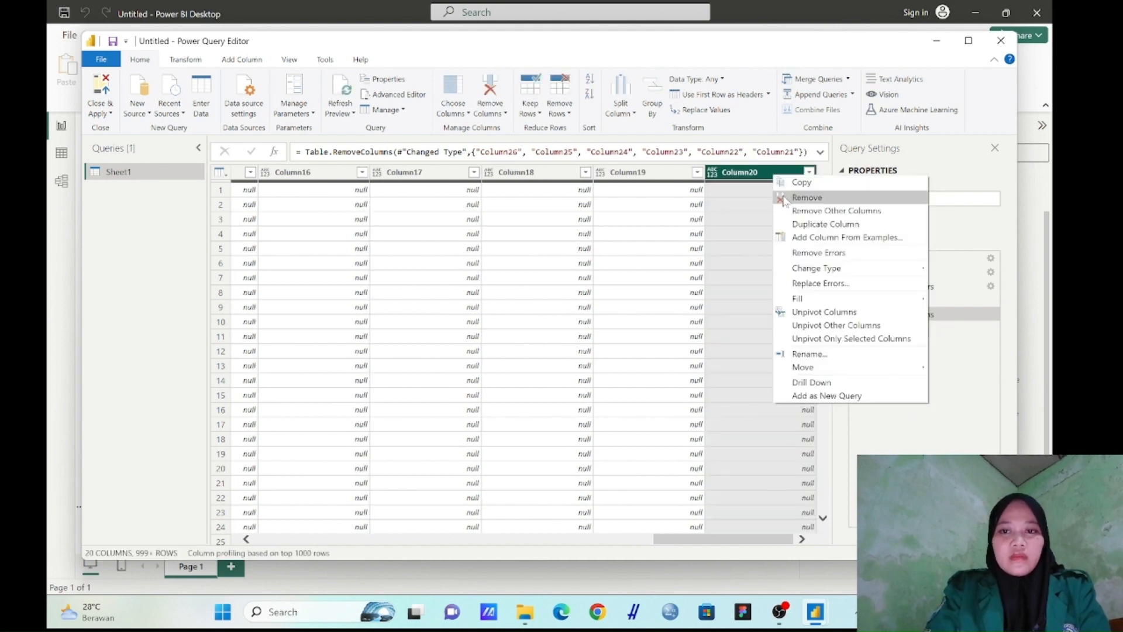
click(783, 196)
right_click(783, 176)
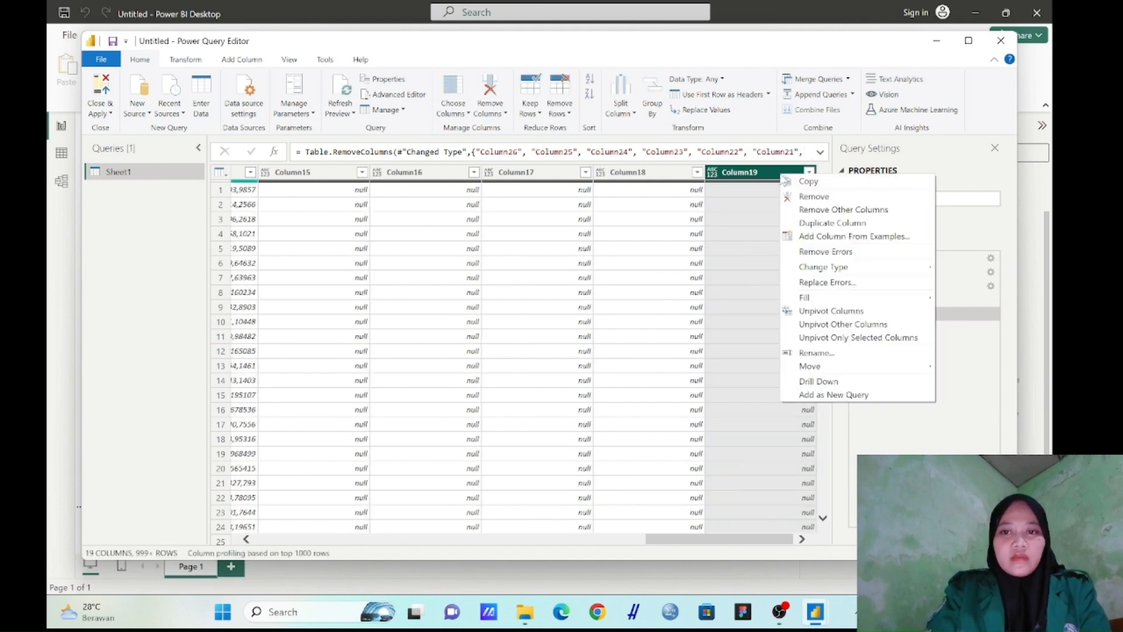
click(797, 196)
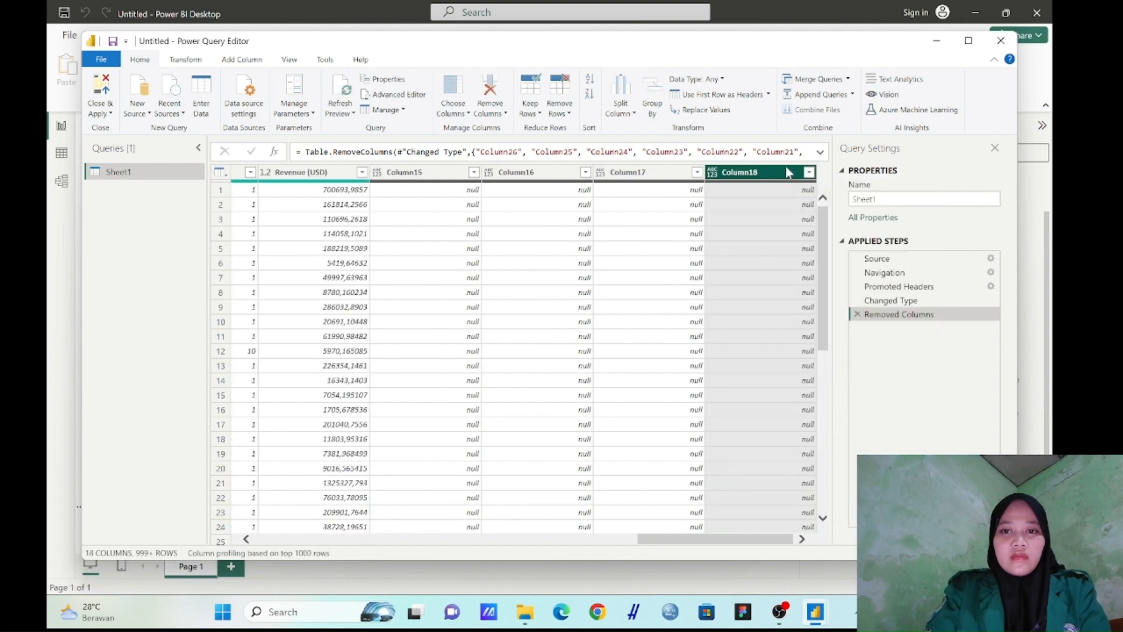
right_click(787, 176)
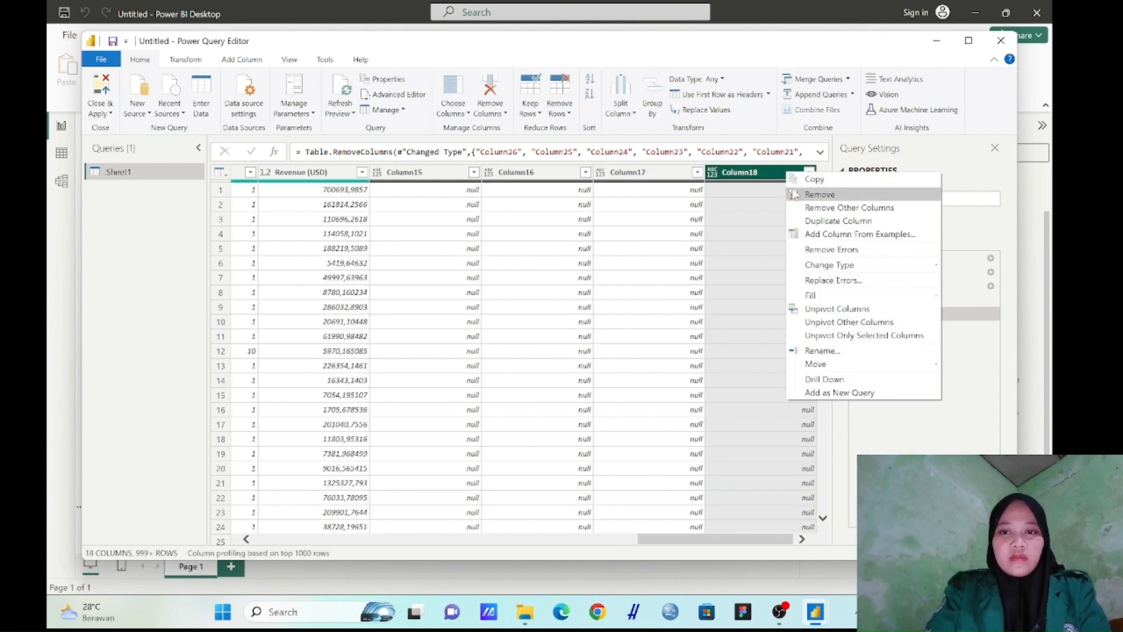
click(794, 193)
right_click(790, 177)
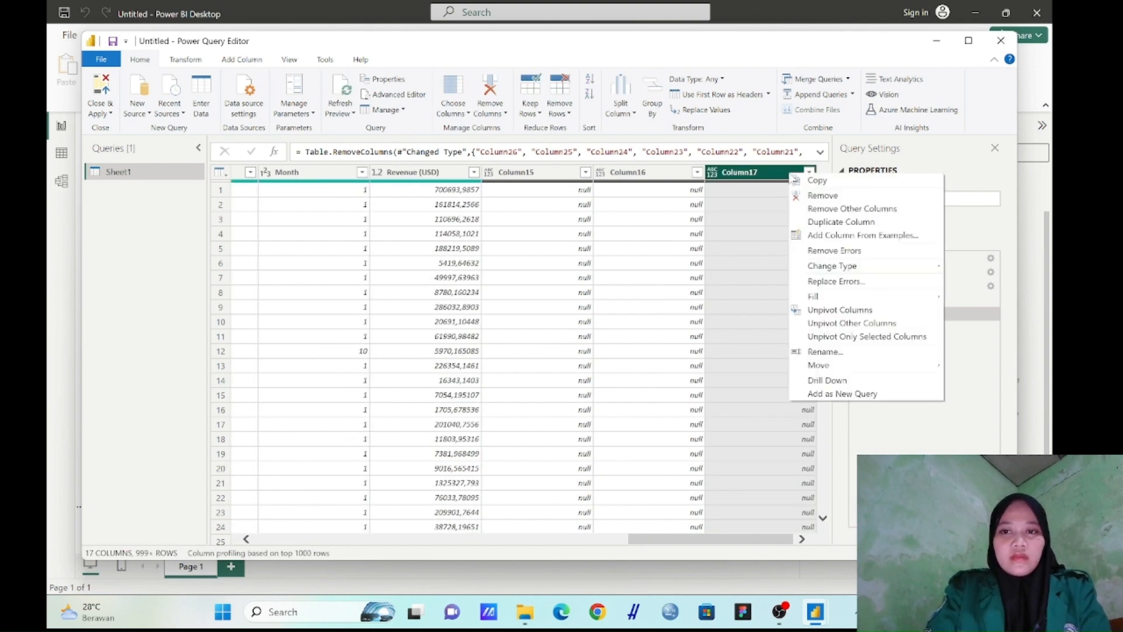
click(797, 195)
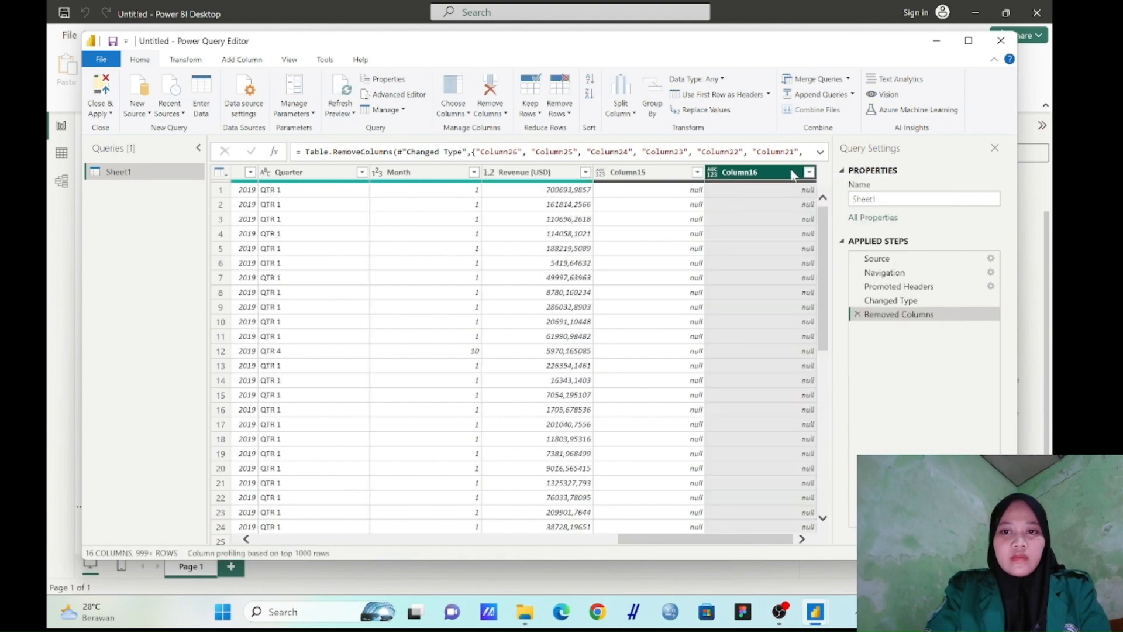
right_click(793, 174)
click(797, 194)
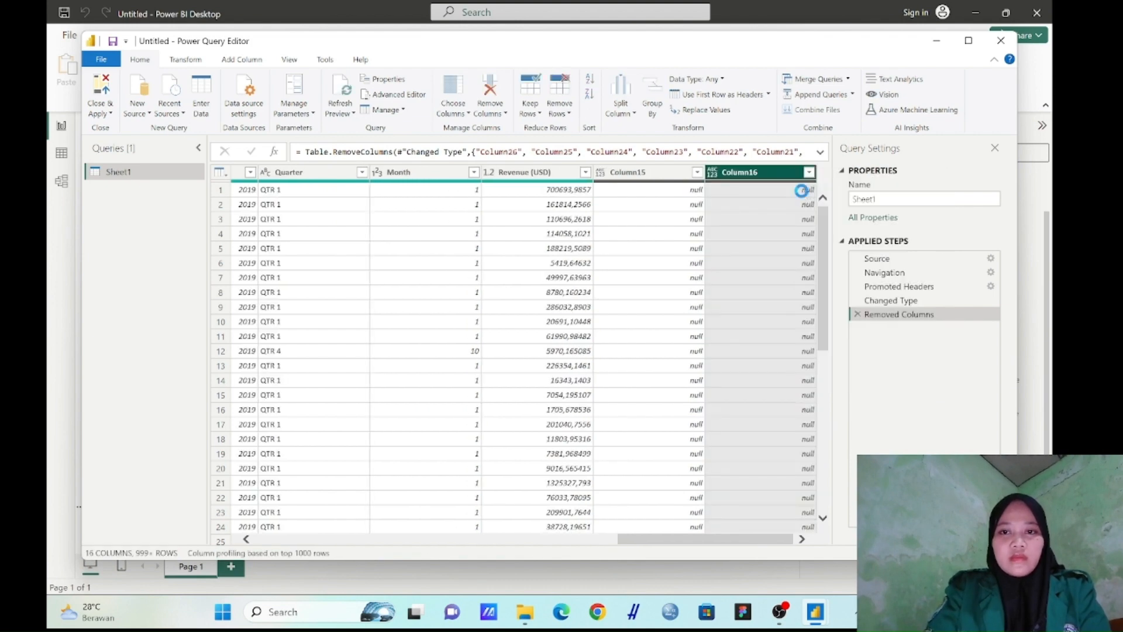
right_click(790, 178)
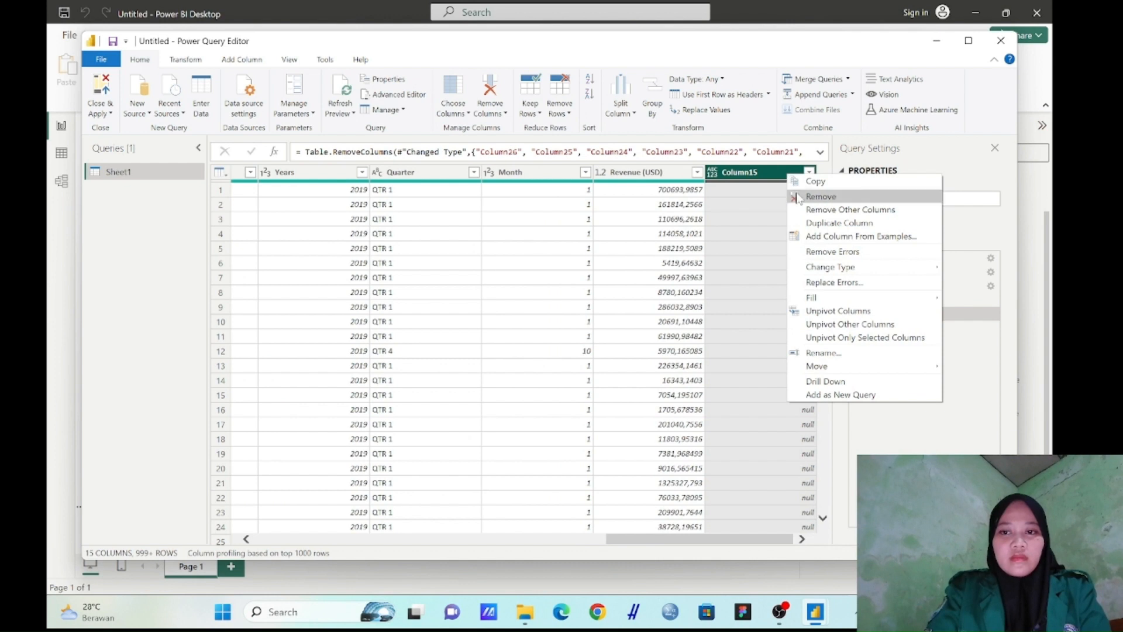
click(798, 197)
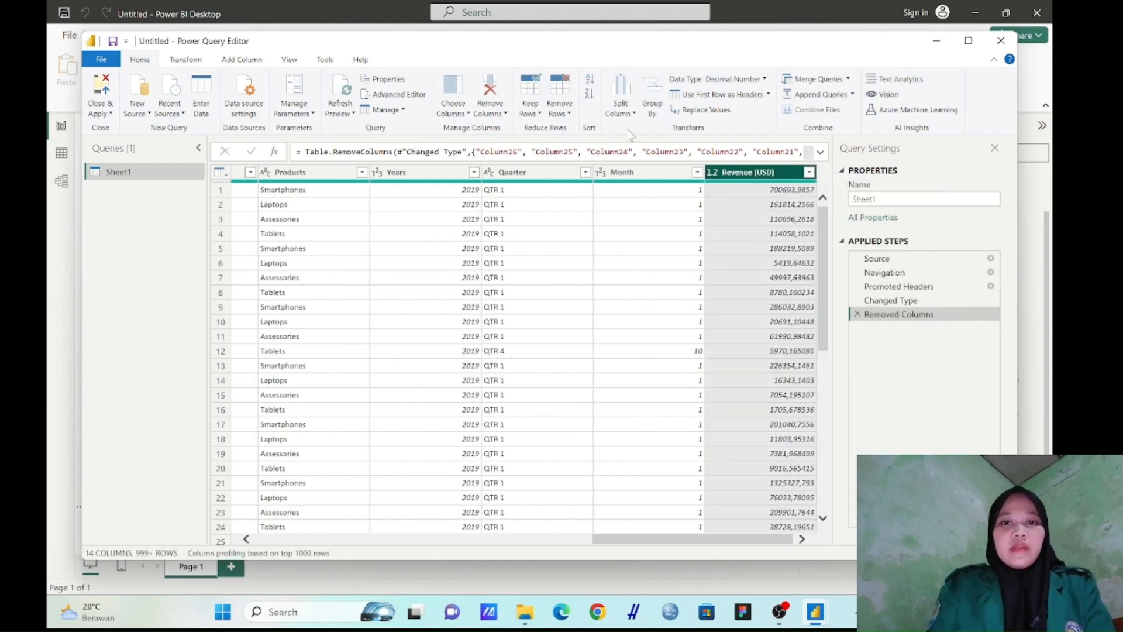
Change the data type of the Month and Years columns to Text
click(621, 172)
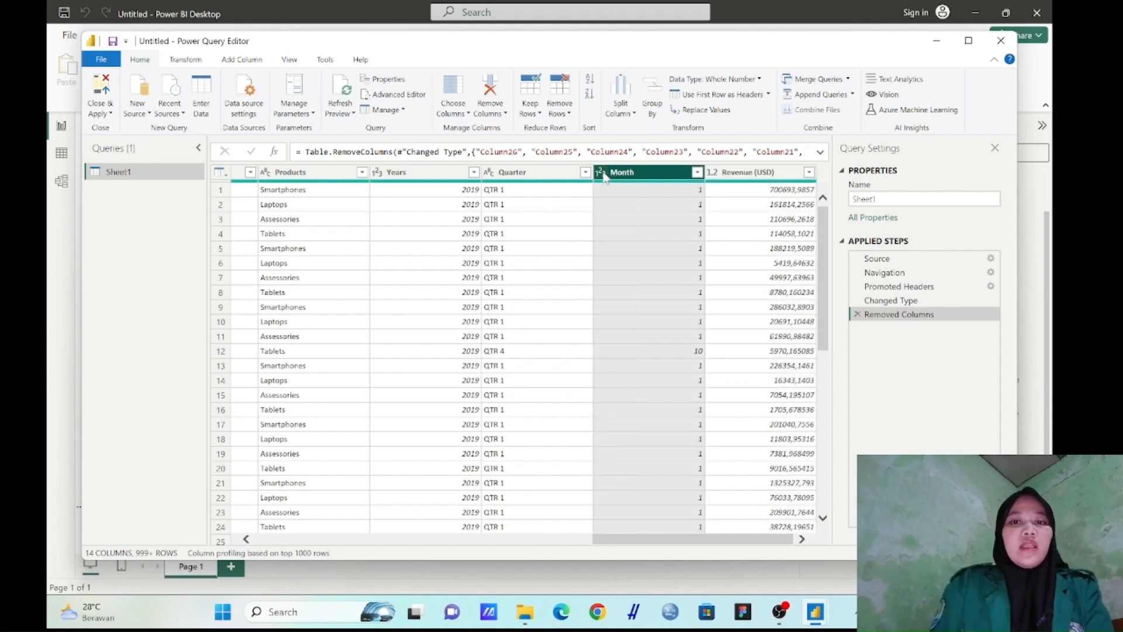
click(603, 175)
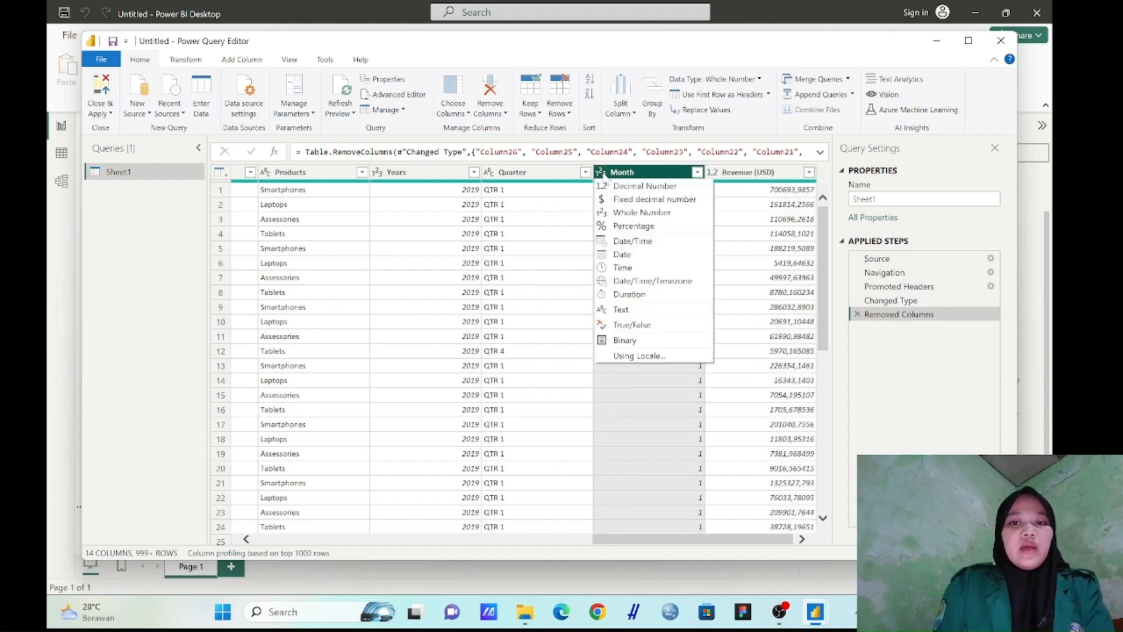
click(647, 310)
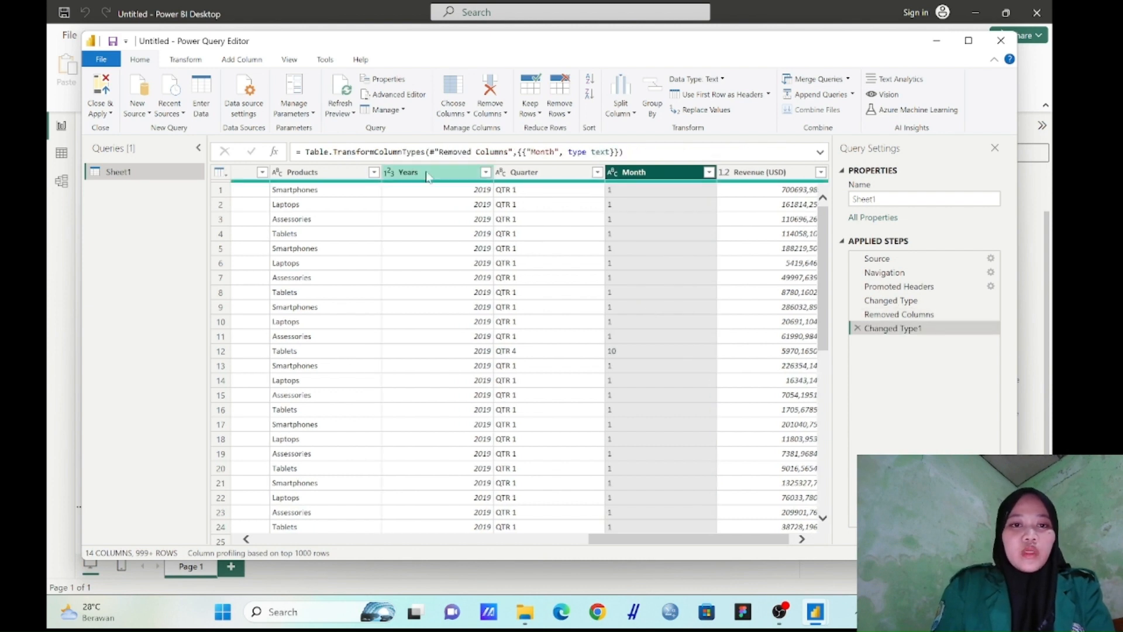
click(391, 173)
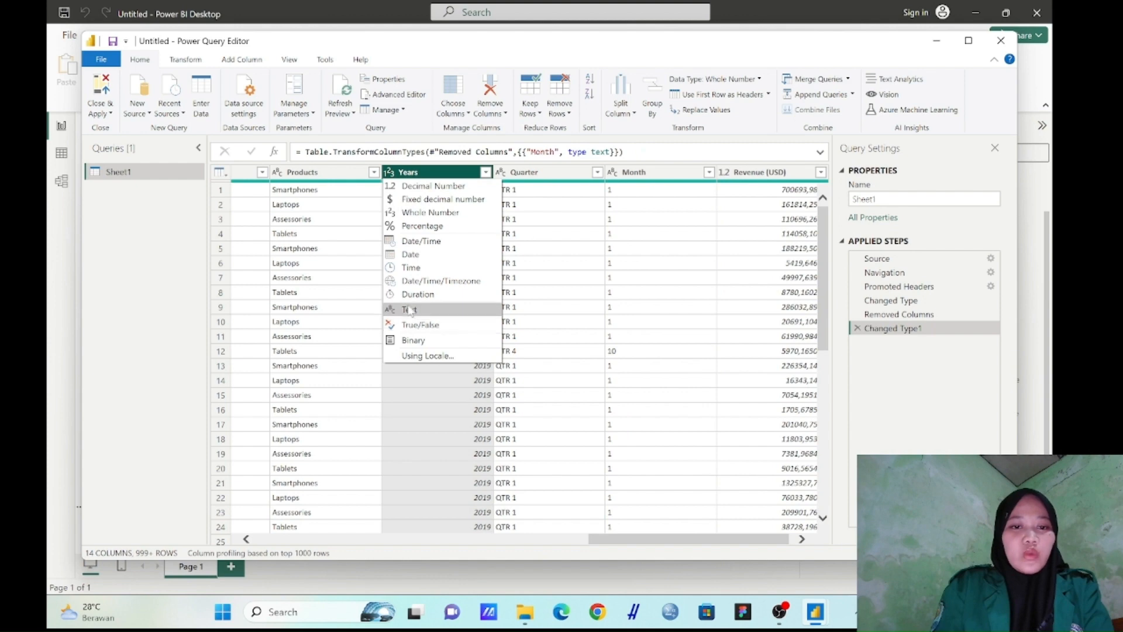
click(411, 309)
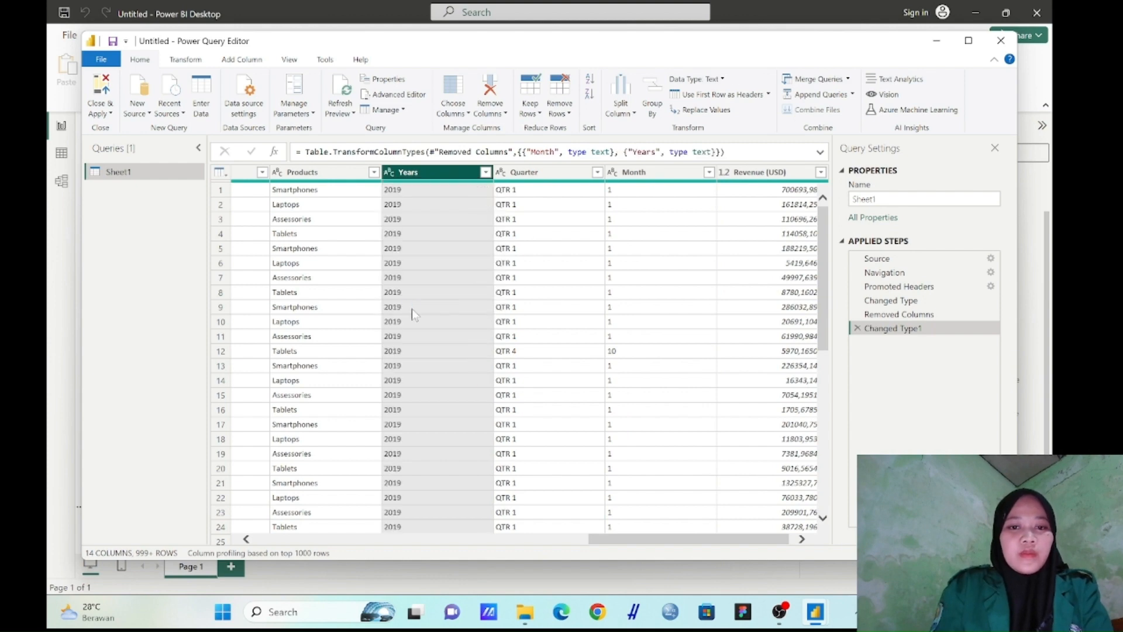
Look over the columns of Sheet1, apply the query changes and close the Power Query Editor
scroll(412, 314, left, 10)
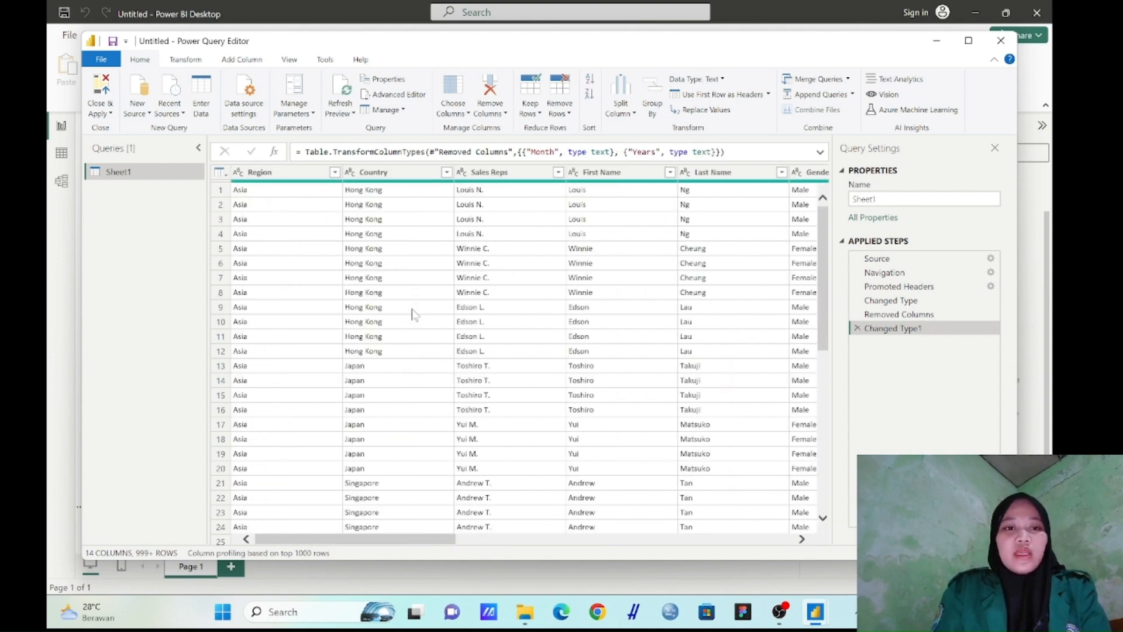
scroll(413, 314, right, 10)
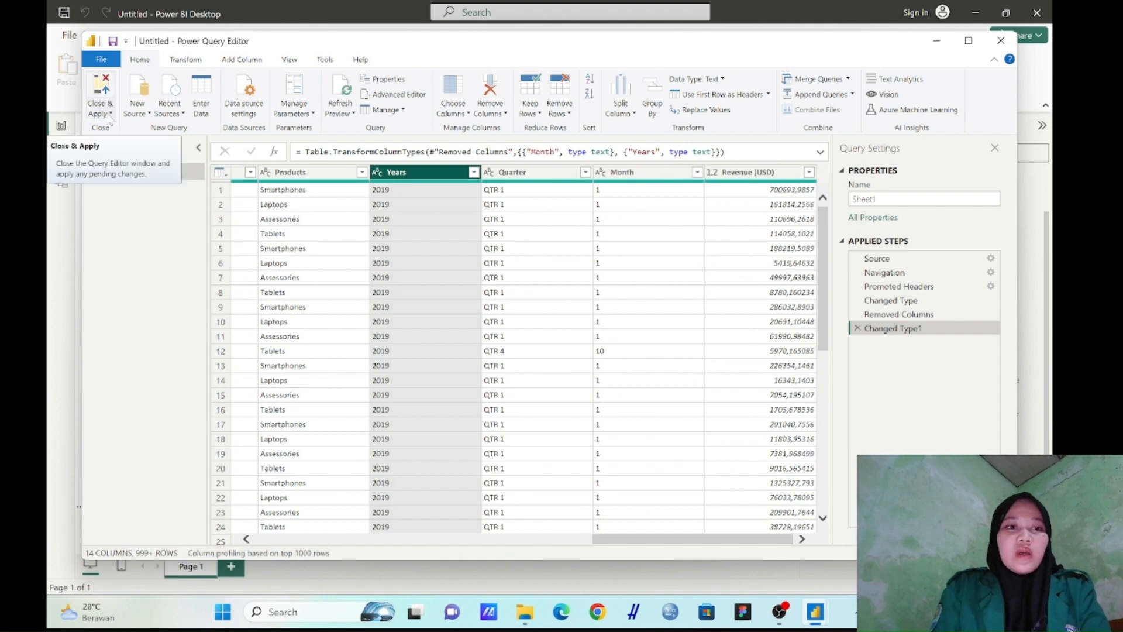
click(110, 115)
click(111, 130)
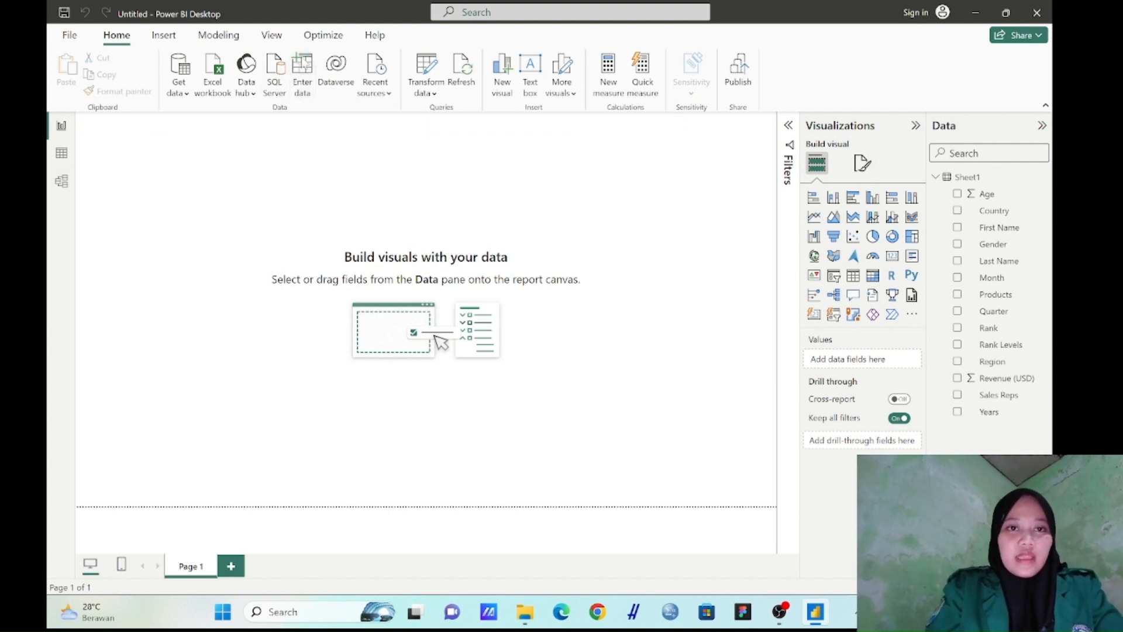
Create an empty table by entering data manually, name it Measures and load it into the report
click(302, 73)
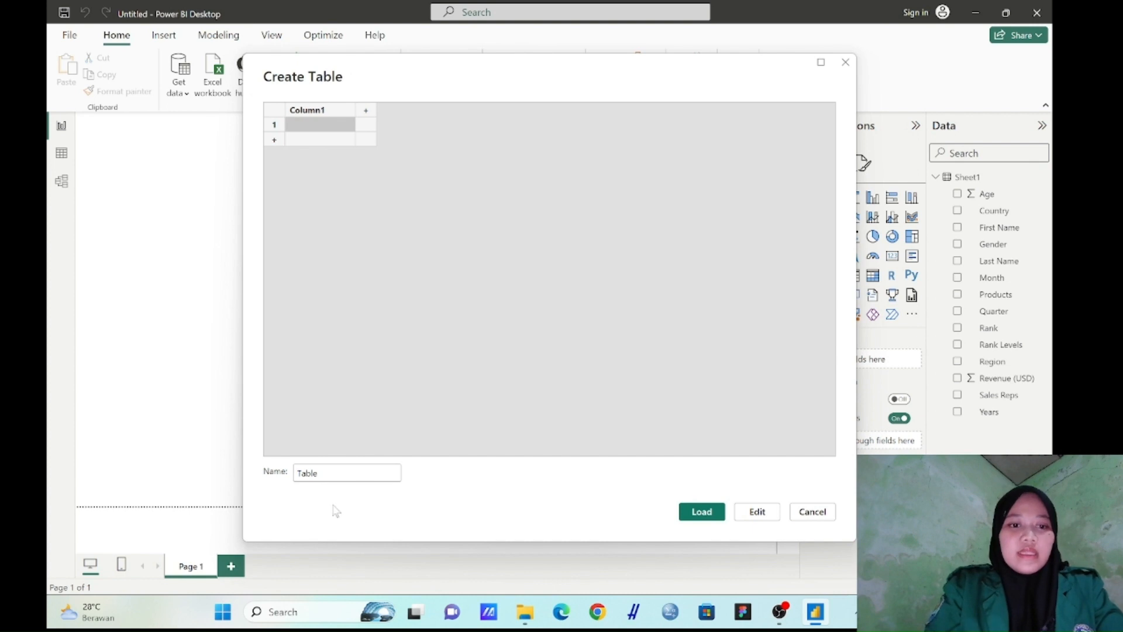
click(318, 473)
key(BackSpace)
key(BackSpace)
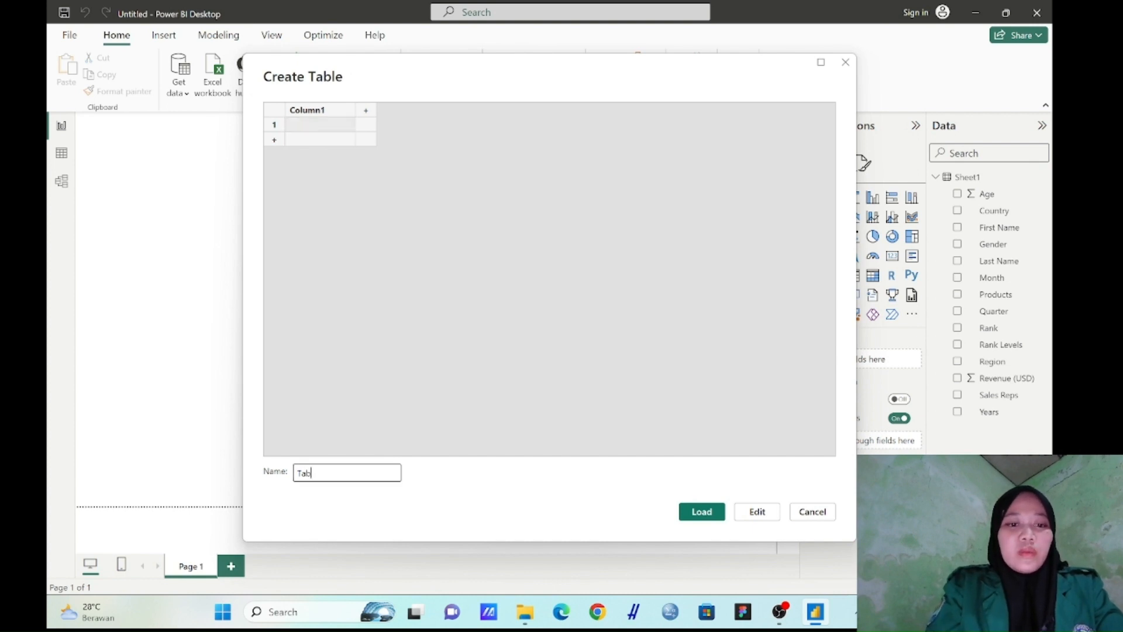
text(M)
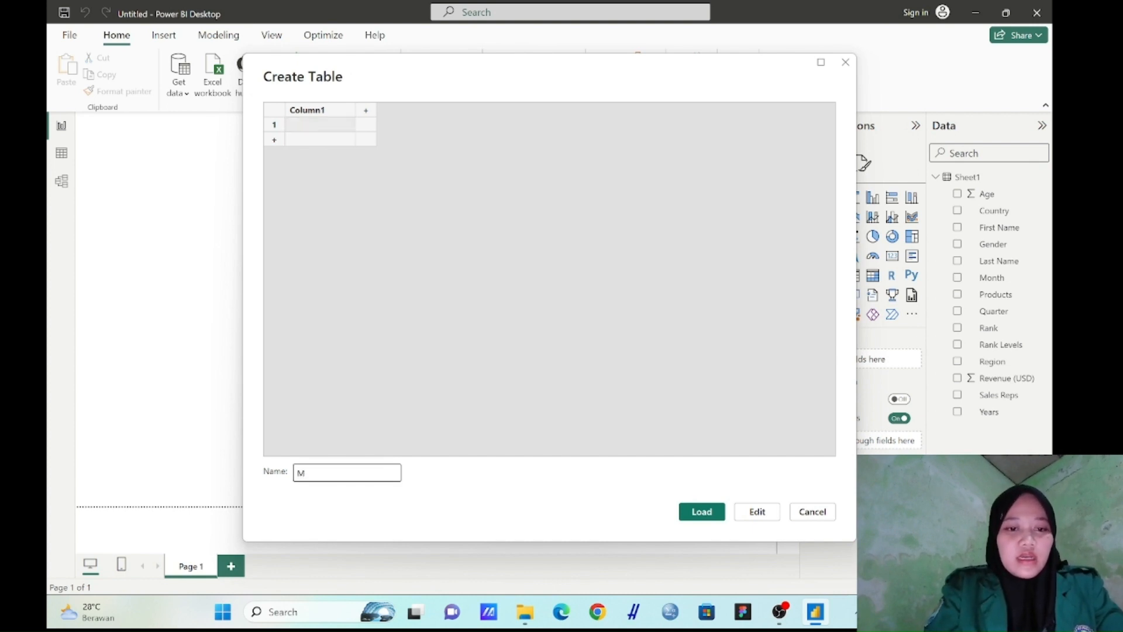
text(ea)
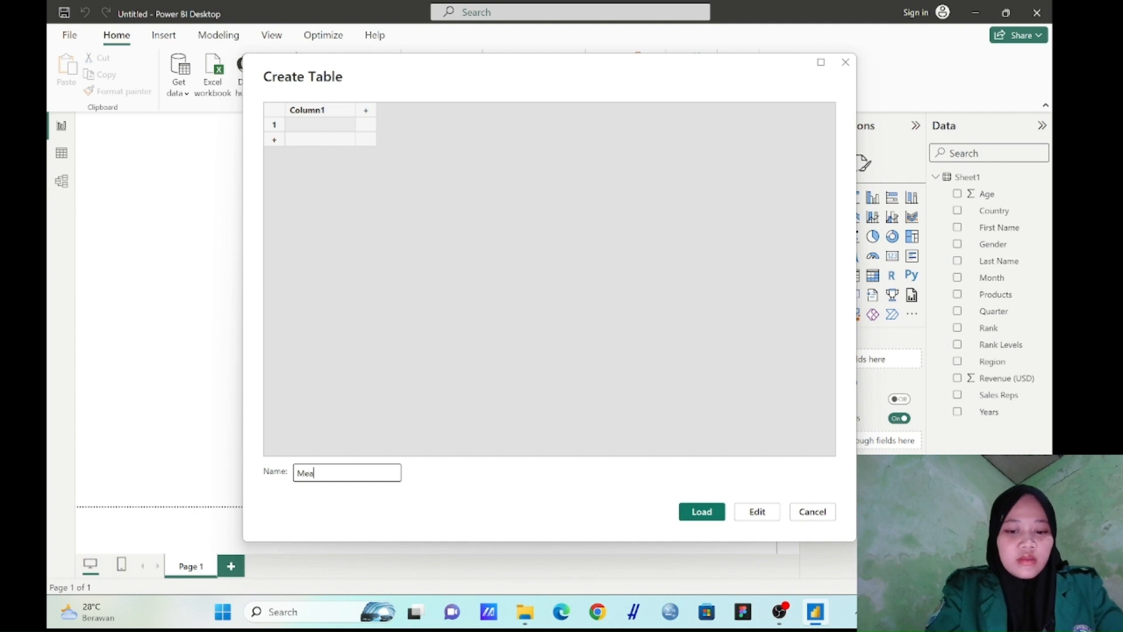
text(sures)
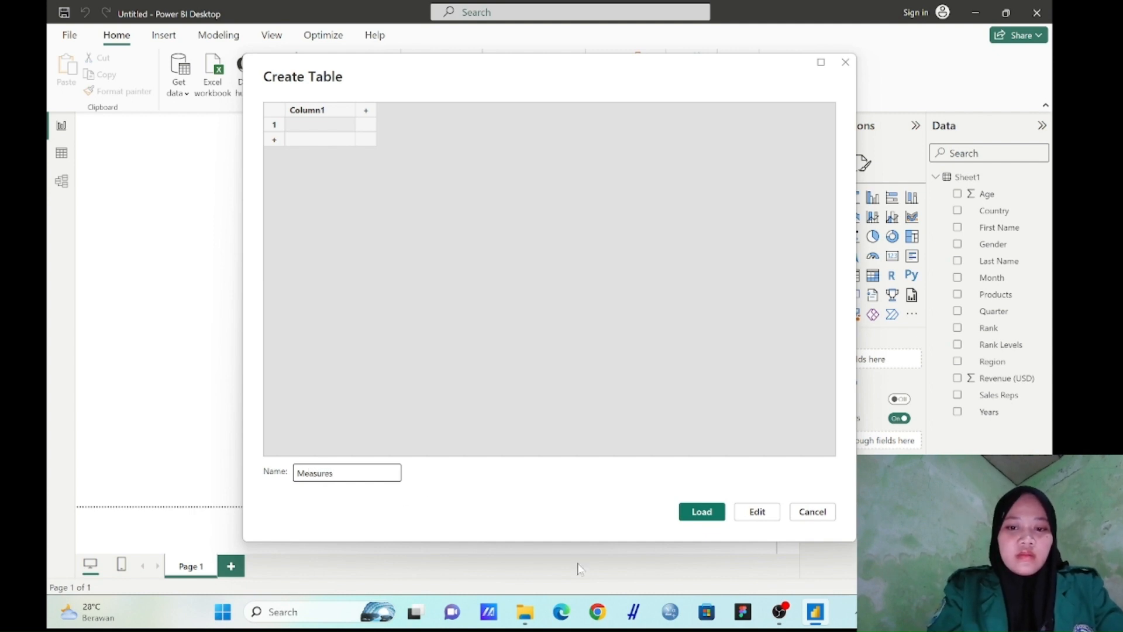
click(700, 513)
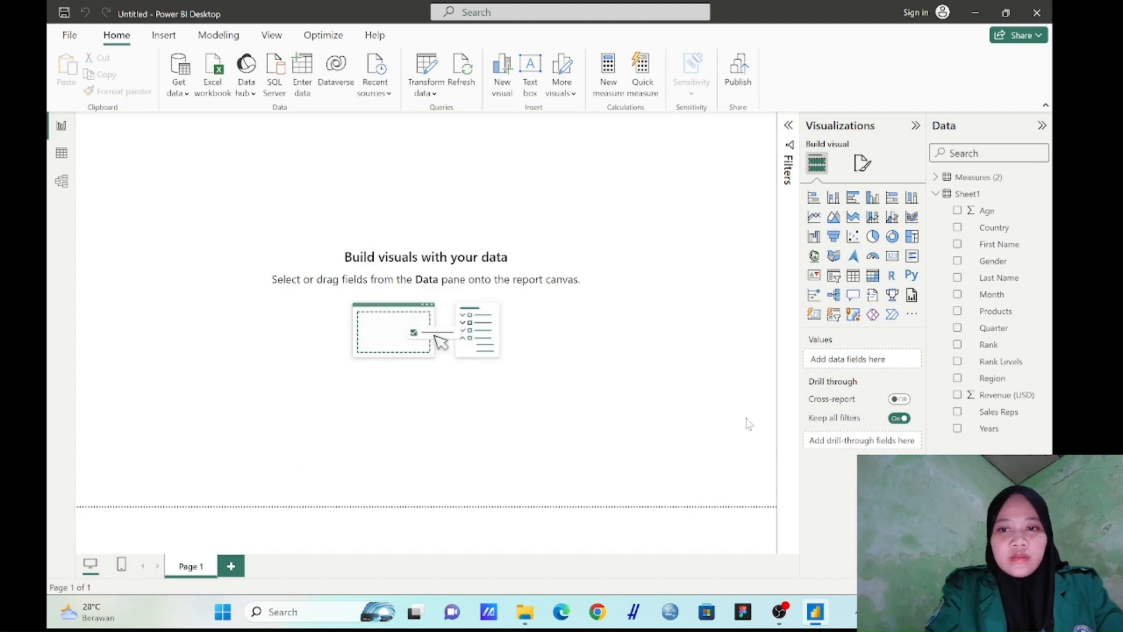
Collapse the fields of Sheet1 and rename the Measures (2) table to All Measures
click(935, 196)
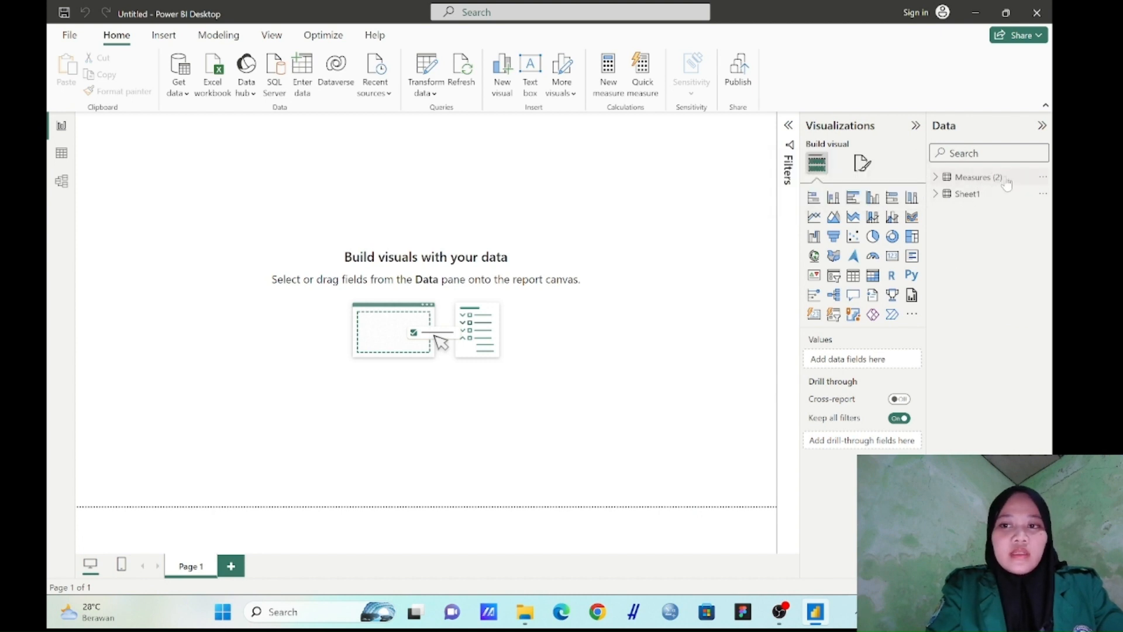
right_click(1035, 186)
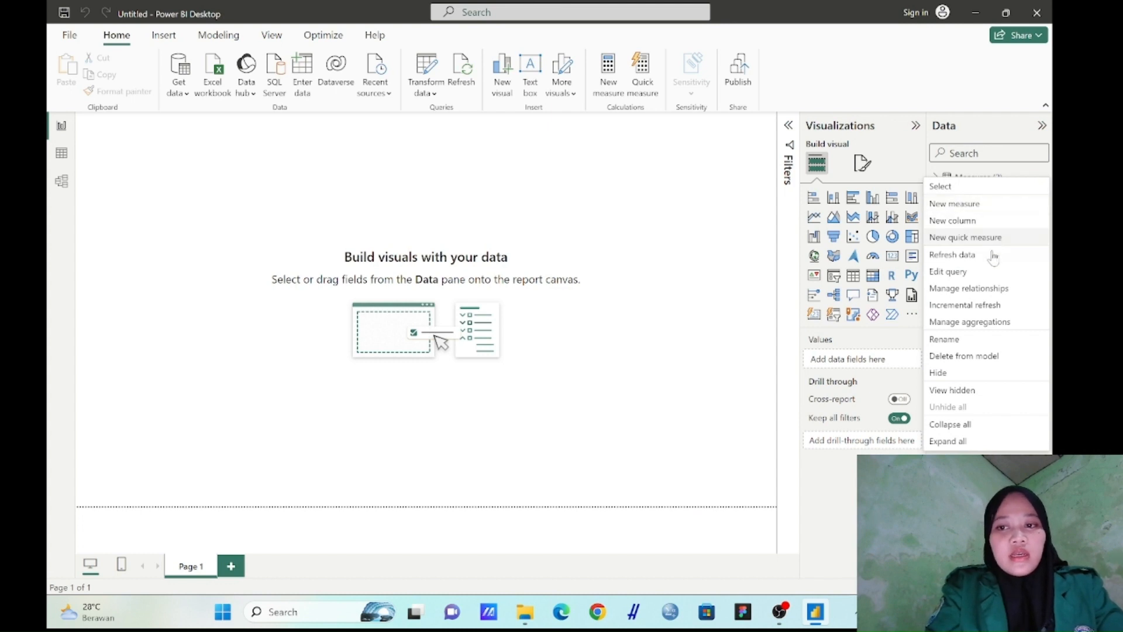
click(973, 343)
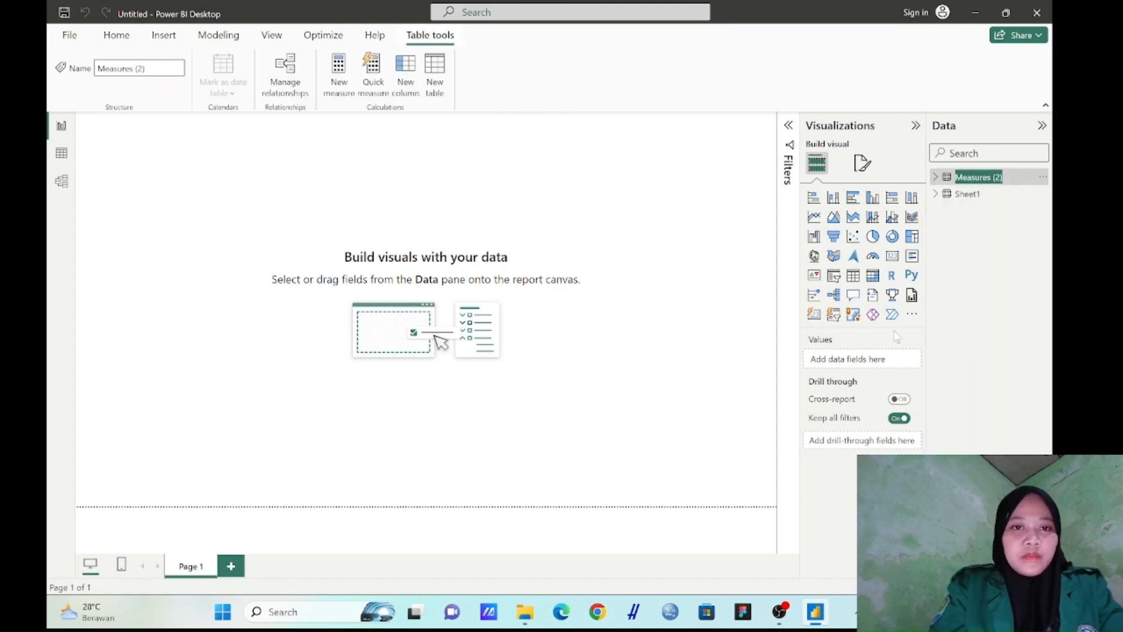
text(All Measure)
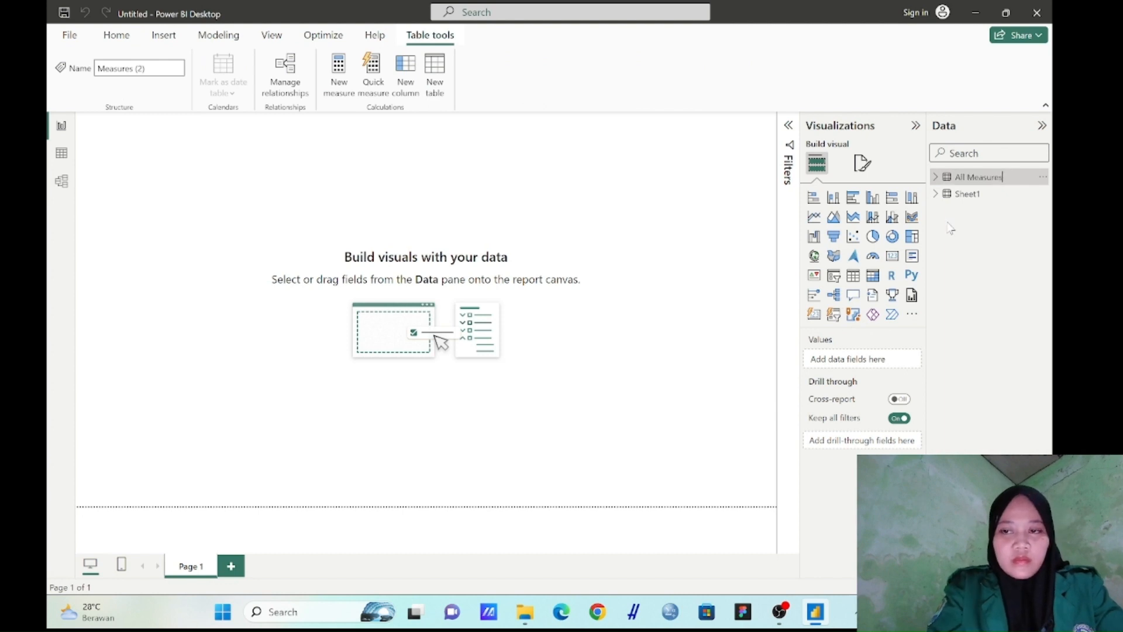
key(Return)
click(938, 178)
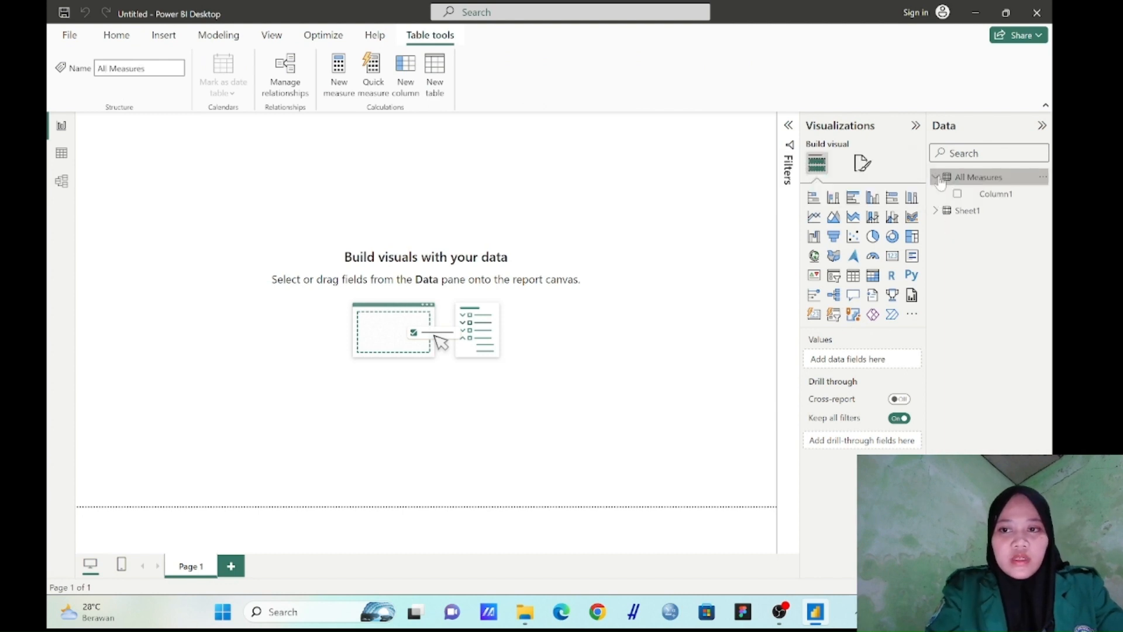
click(936, 179)
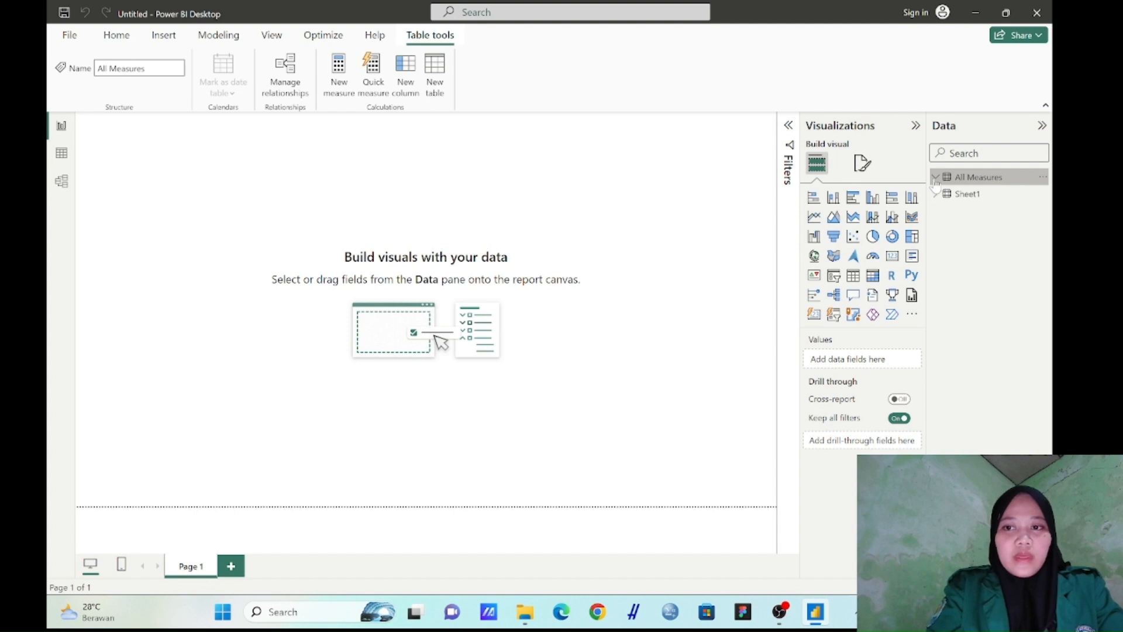
Add a measure to the All Measures table with the formula Total Revenue = SUM(Sheet1[Revenue (USD)])
right_click(936, 179)
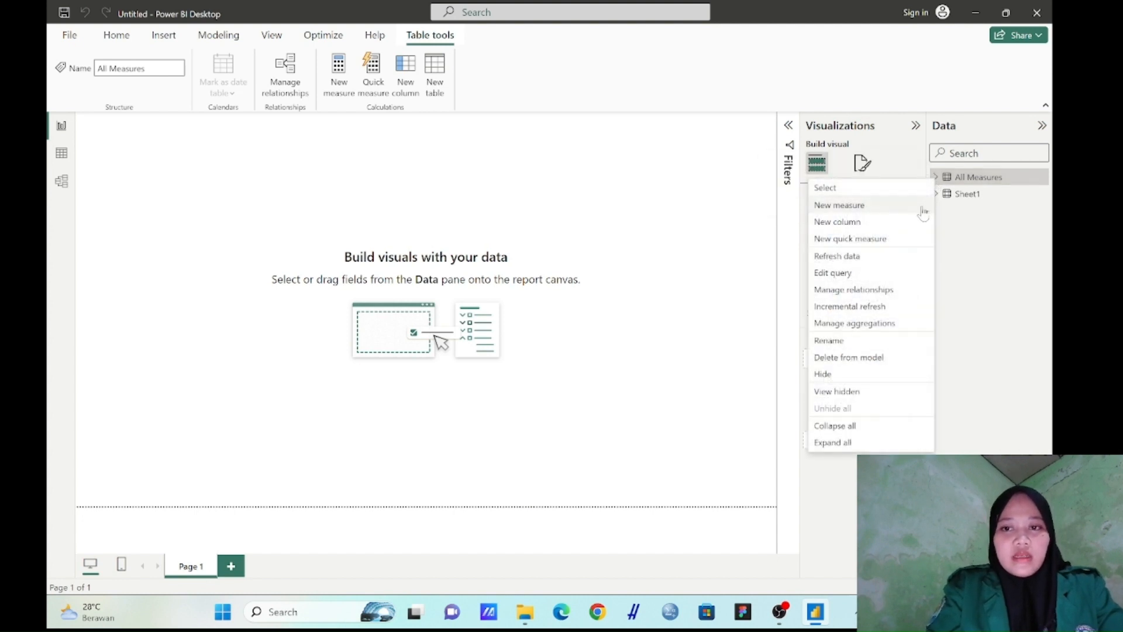
click(922, 206)
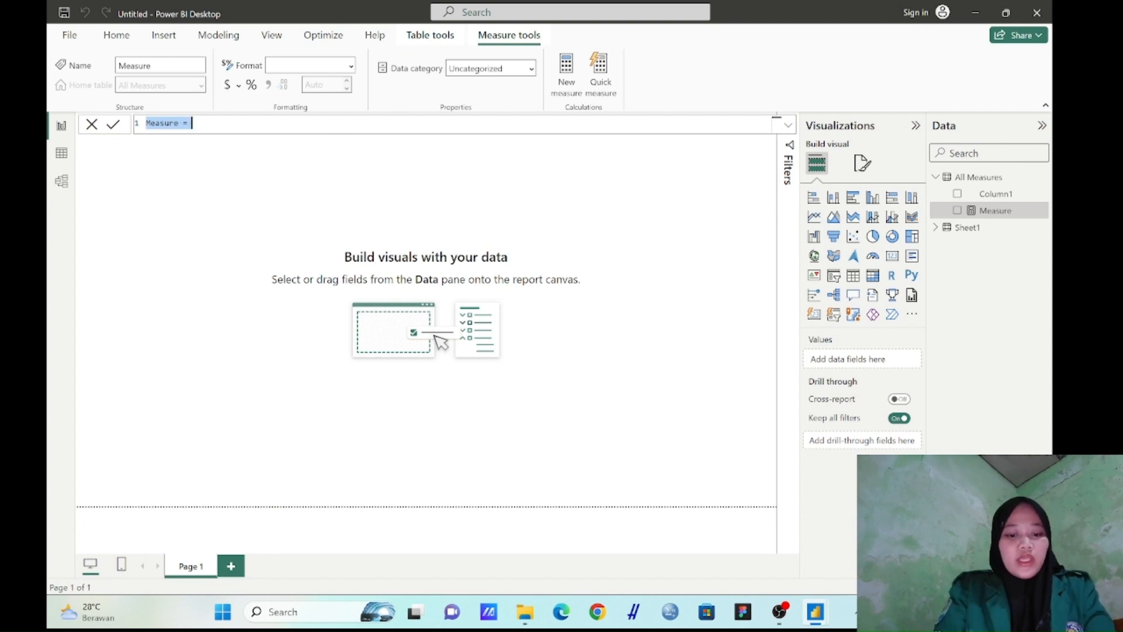
text(Total Revenue = SUM(Sheet1[Revenue (USD)]))
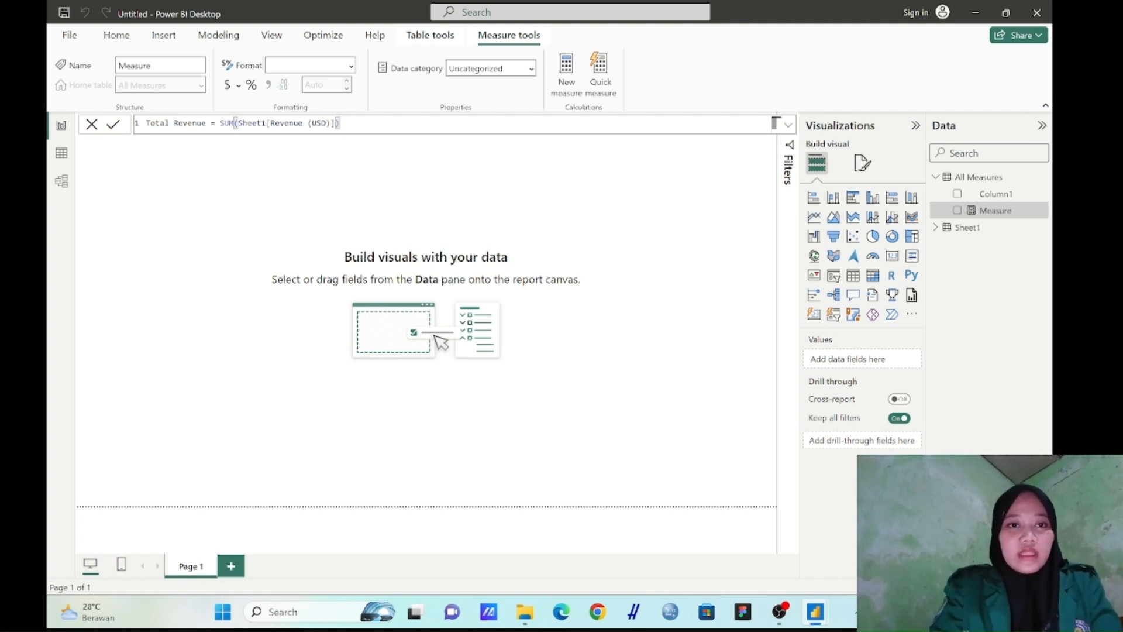
key(Return)
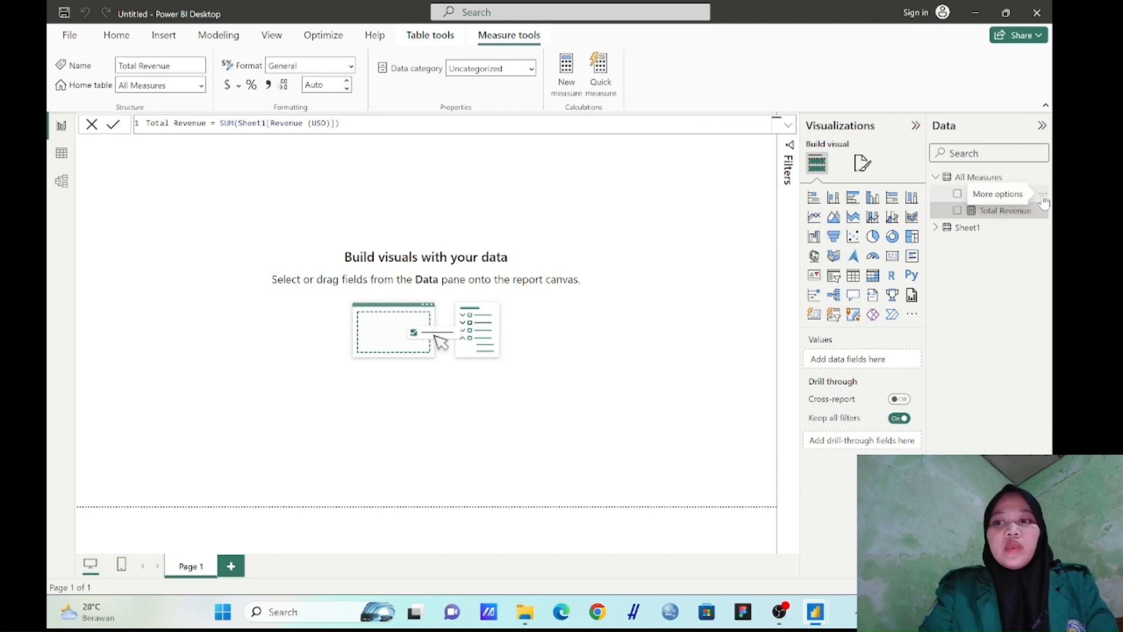
Delete the placeholder column Column1 of the All Measures table from the model
click(1043, 196)
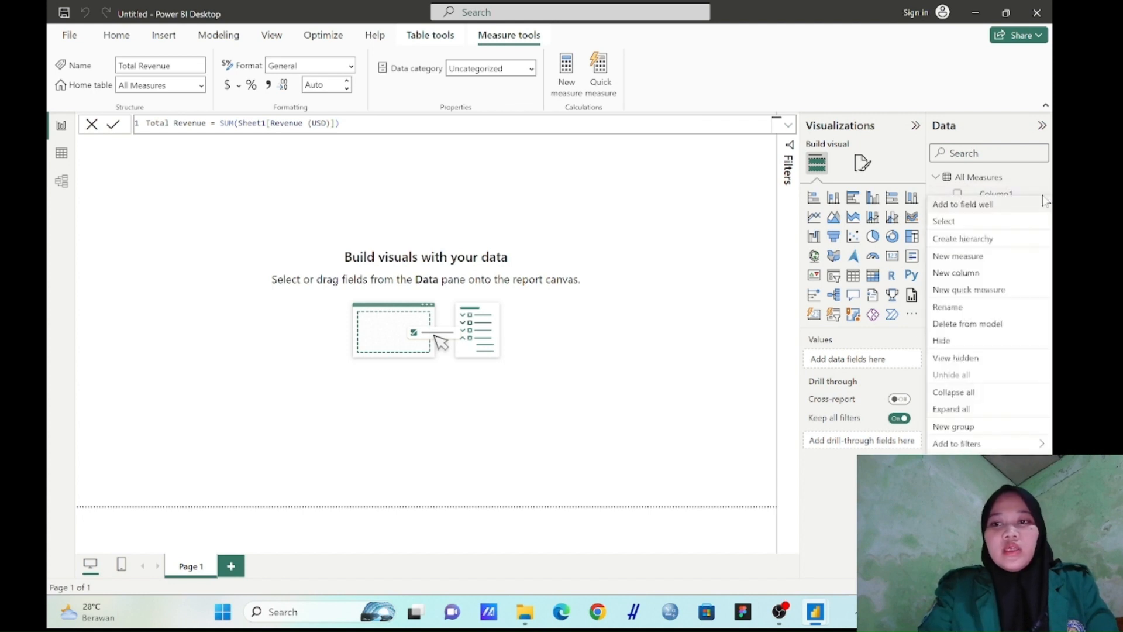
click(993, 323)
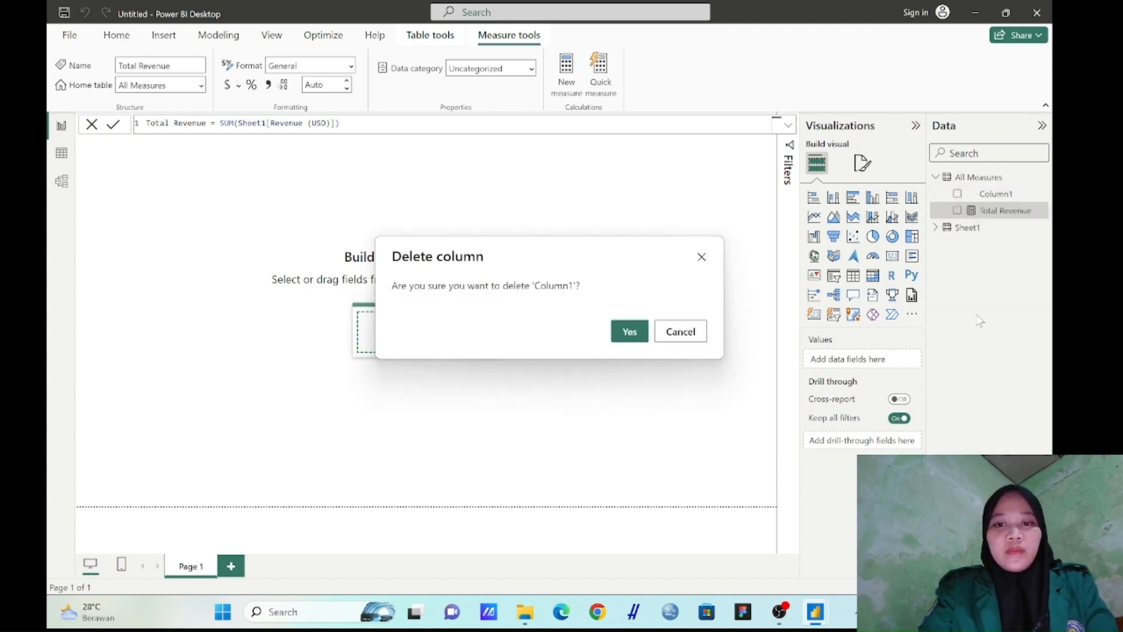
click(641, 333)
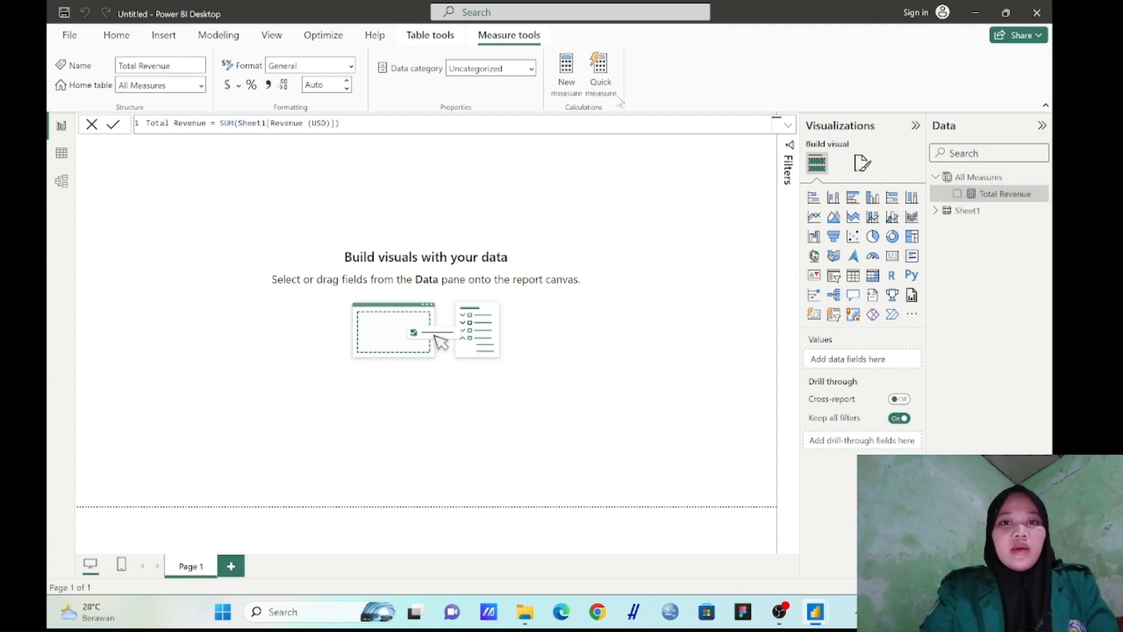
Add a measure to the All Measures table with the formula Total Transaction = COUNT(Sheet1[First Name])
click(566, 79)
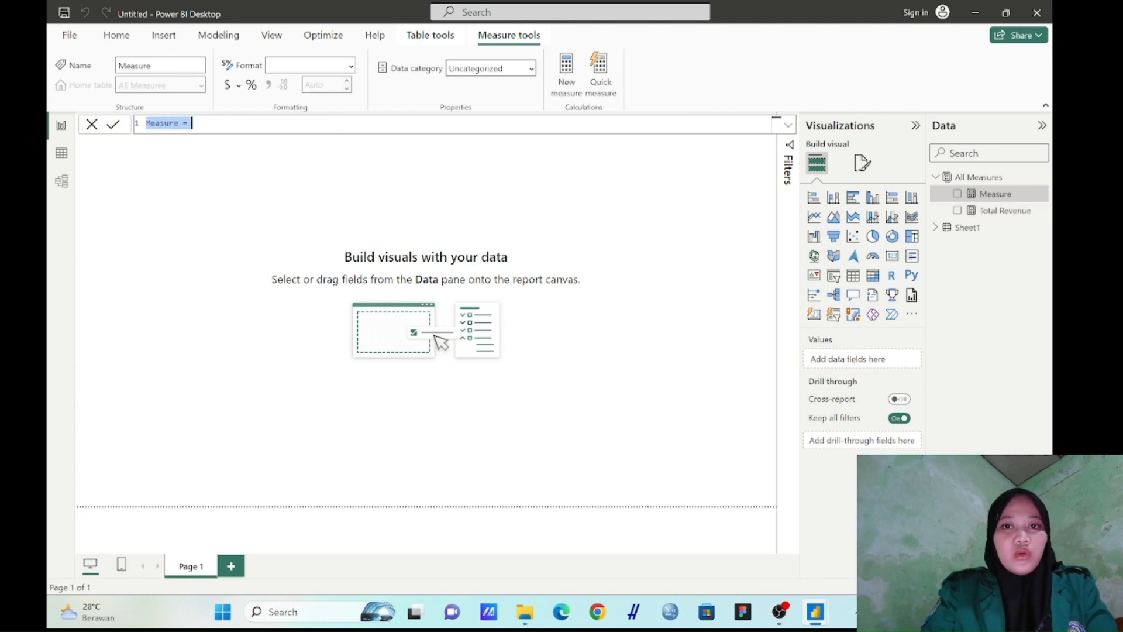
text(Total Transaction = COUNT(Sheet1[First Name]))
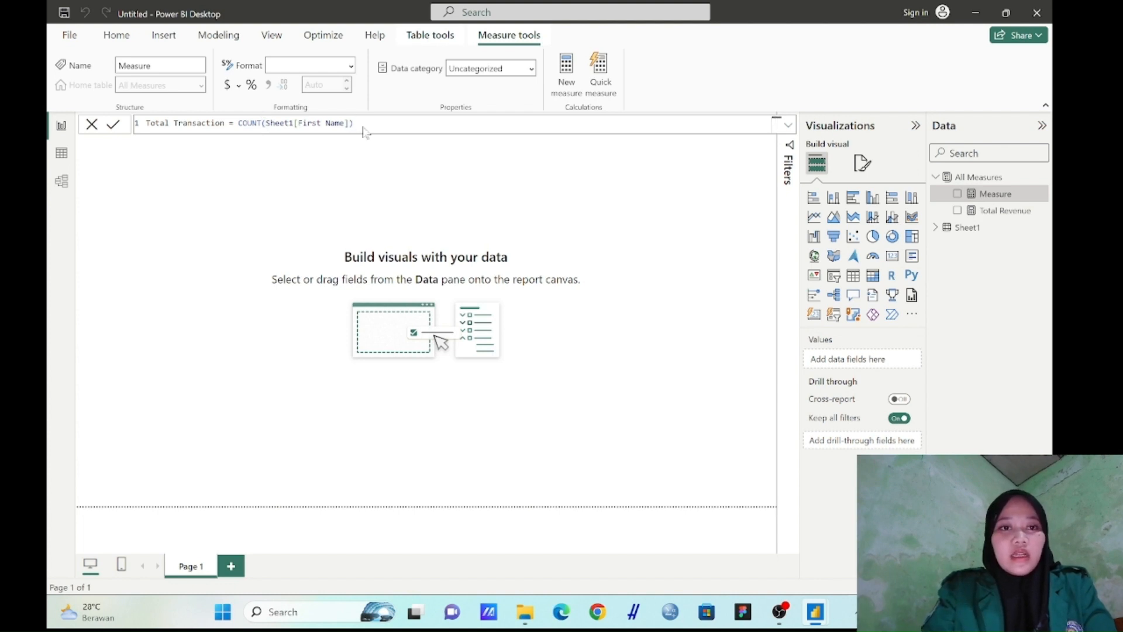
key(Return)
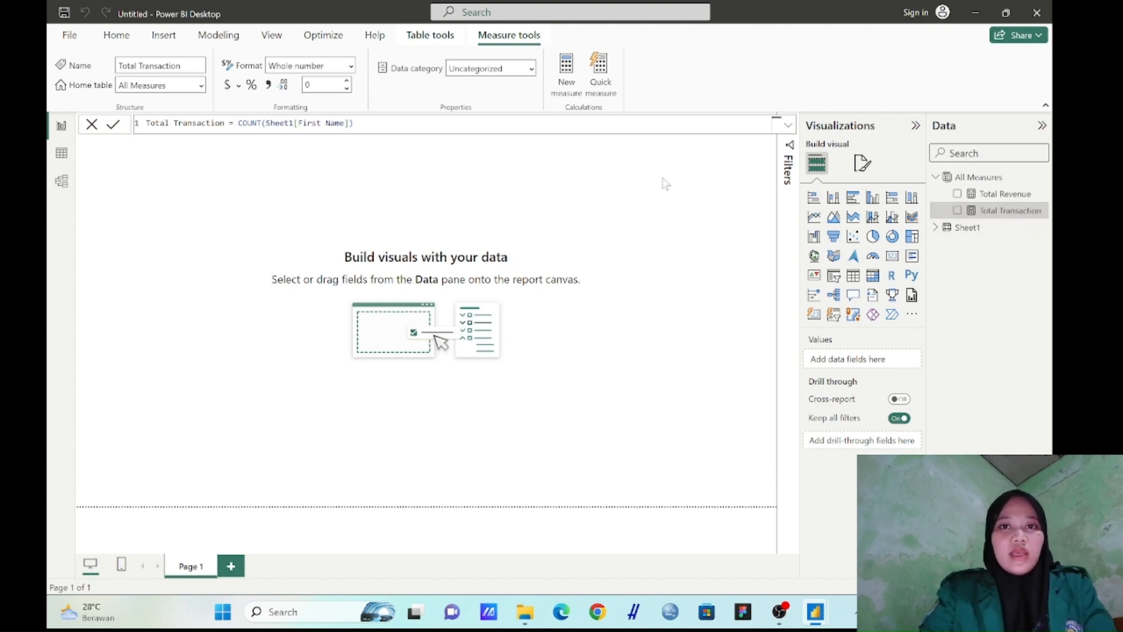
Add a measure to the All Measures table with the formula Total Country = COUNT(Sheet1[Country])
click(565, 76)
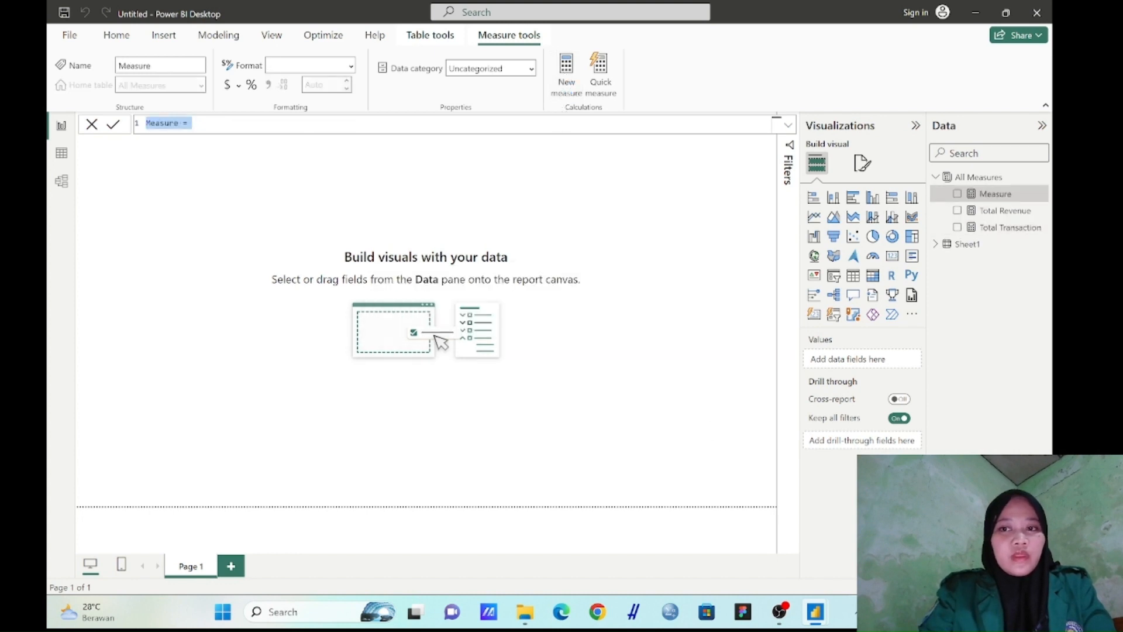
click(556, 124)
key(BackSpace)
key(BackSpace)
key(BackSpace)
key(BackSpace)
key(BackSpace)
key(BackSpace)
key(BackSpace)
key(BackSpace)
key(BackSpace)
key(BackSpace)
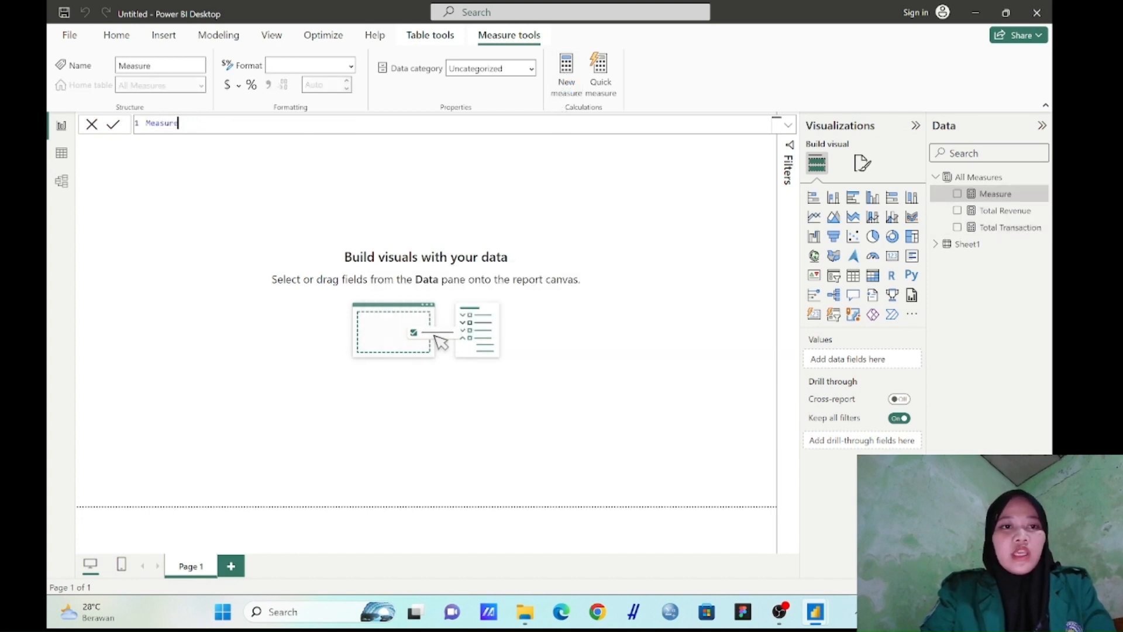
text(Total Country = COUNT(Sheet1[Country]))
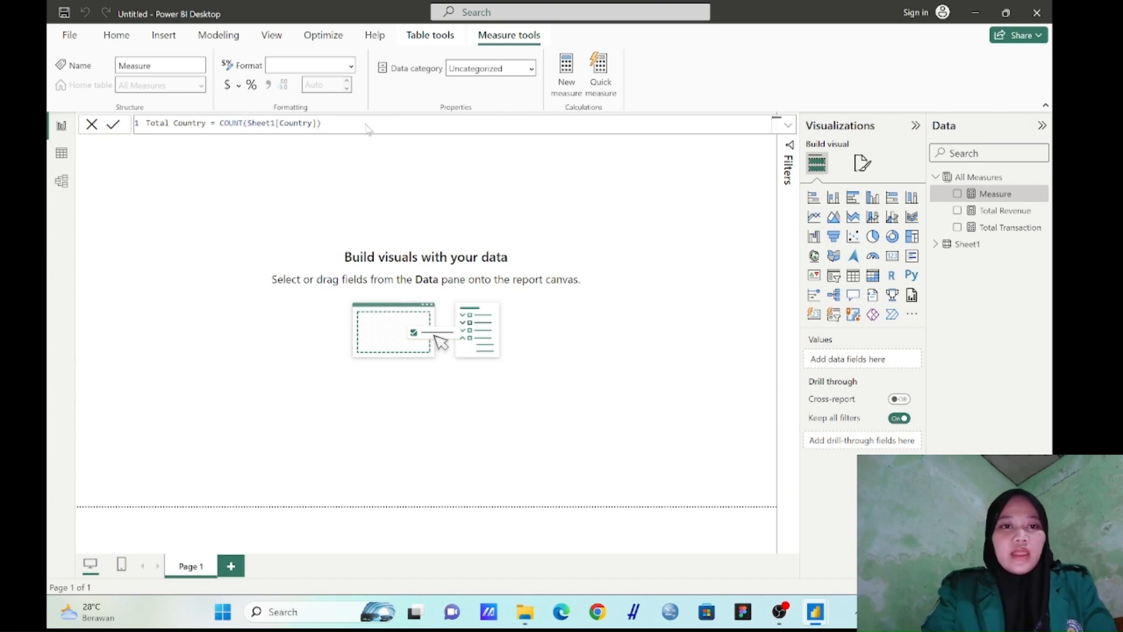
key(Return)
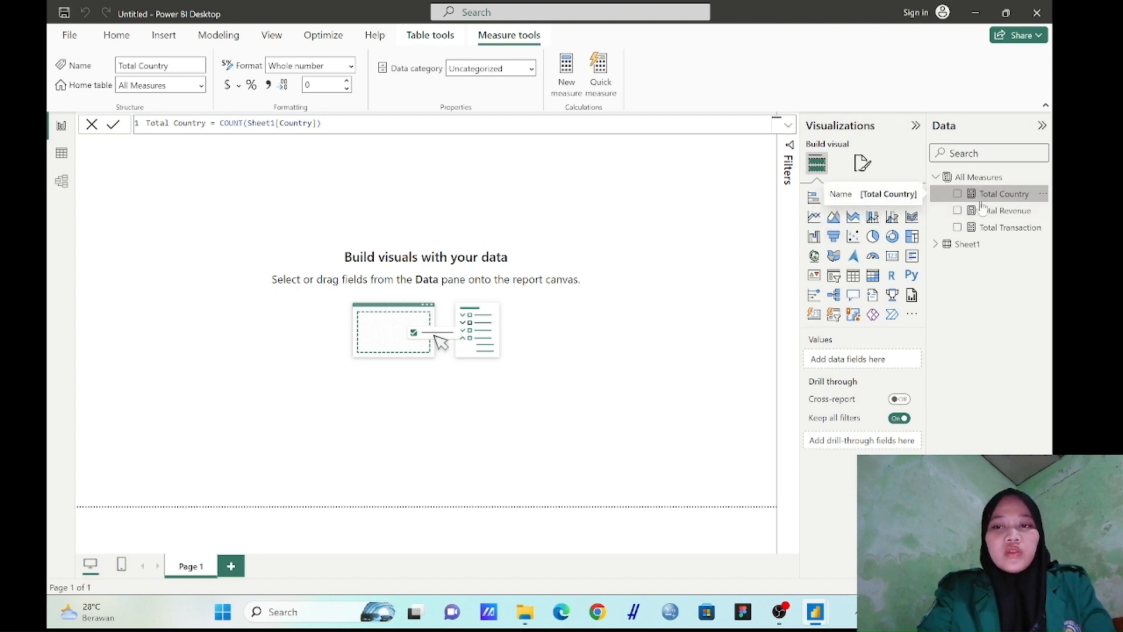
Add a measure to the All Measures table with the formula Average Revenue = AVERAGE(Sheet1[Revenue (USD)])
click(567, 88)
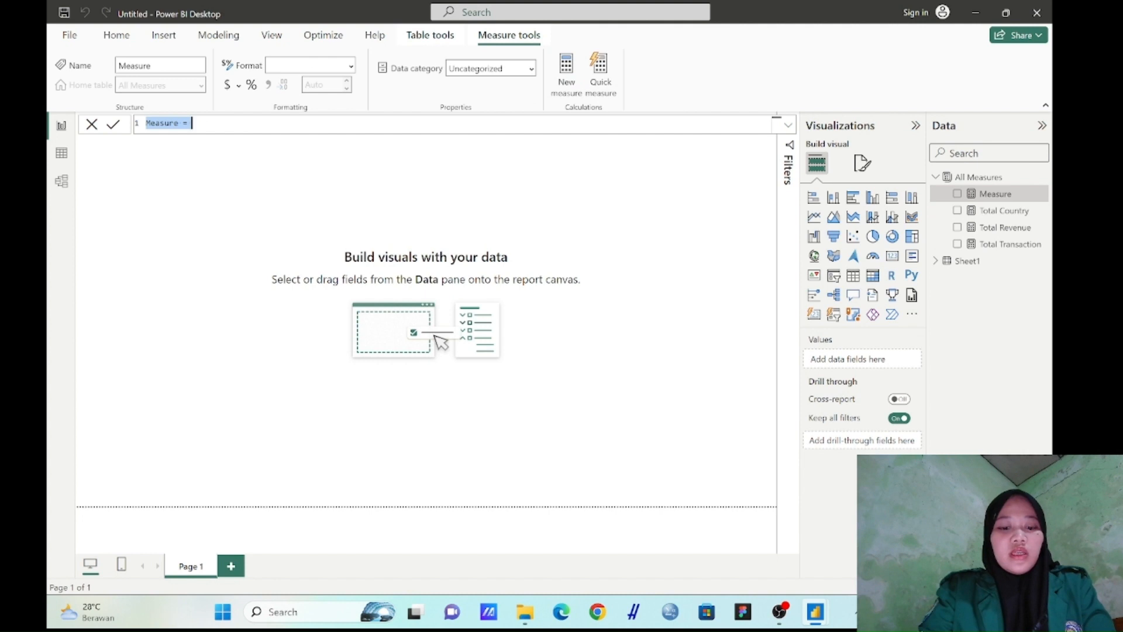
text(Average Revenue = AVERAGE(Sheet1[Revenue (USD)]))
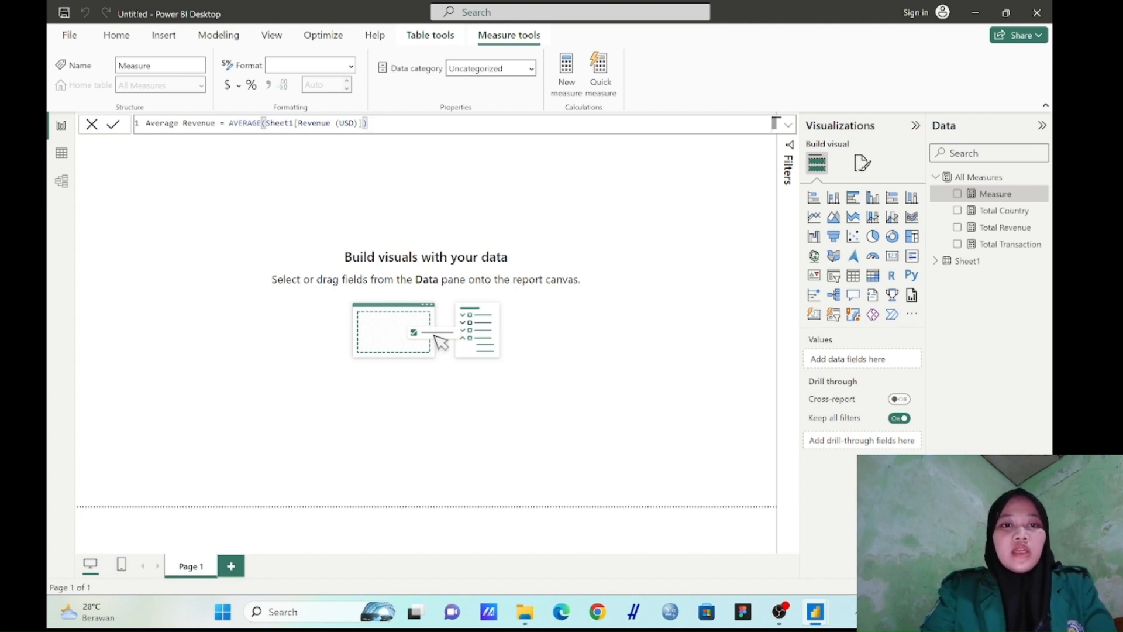
key(Return)
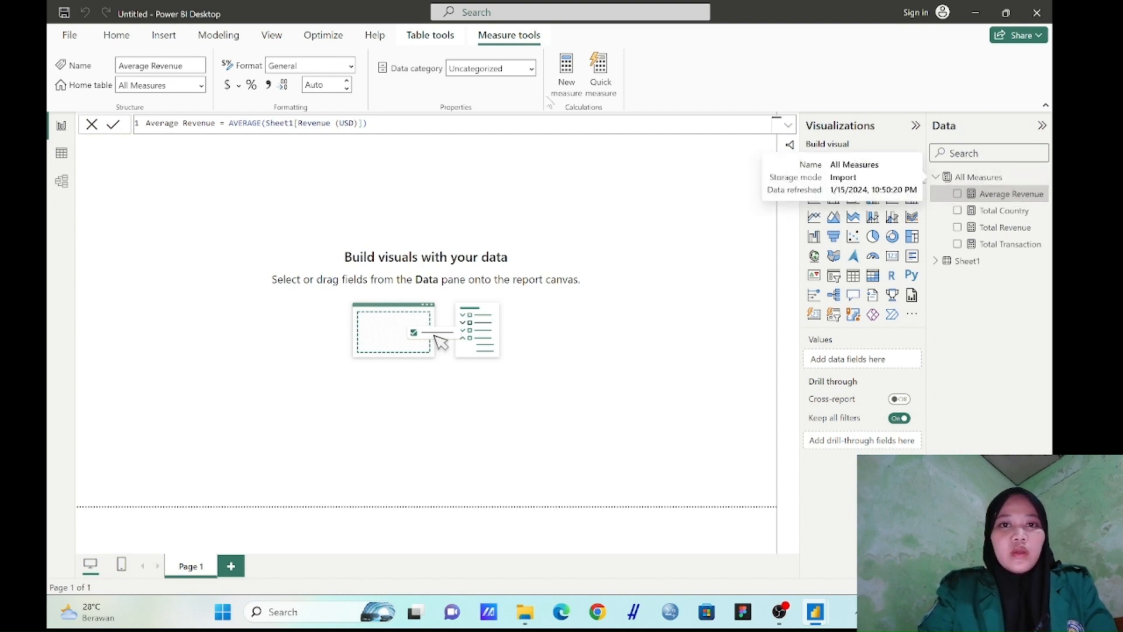
Close the measure formula and set the report page's wallpaper to a custom dark brown colour
click(127, 37)
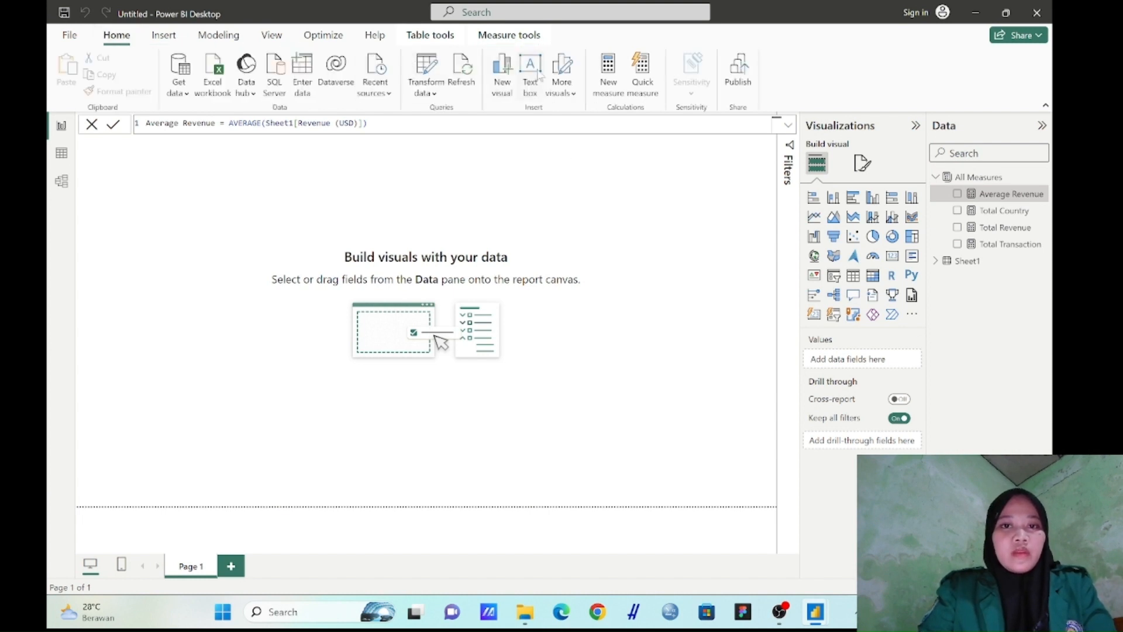
click(863, 163)
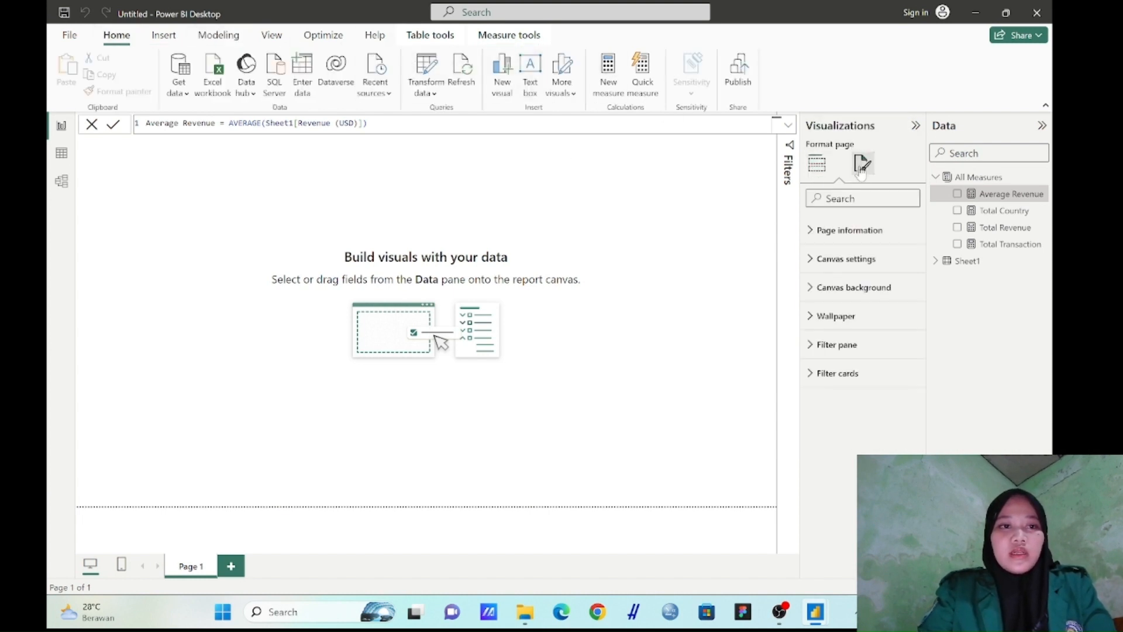
click(92, 124)
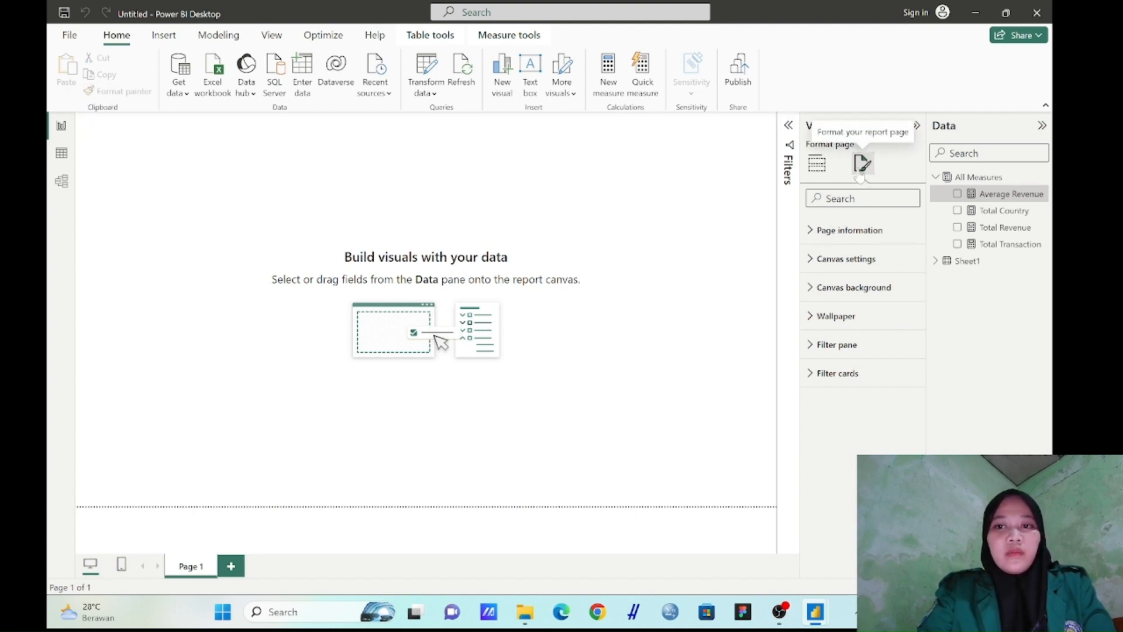
click(874, 317)
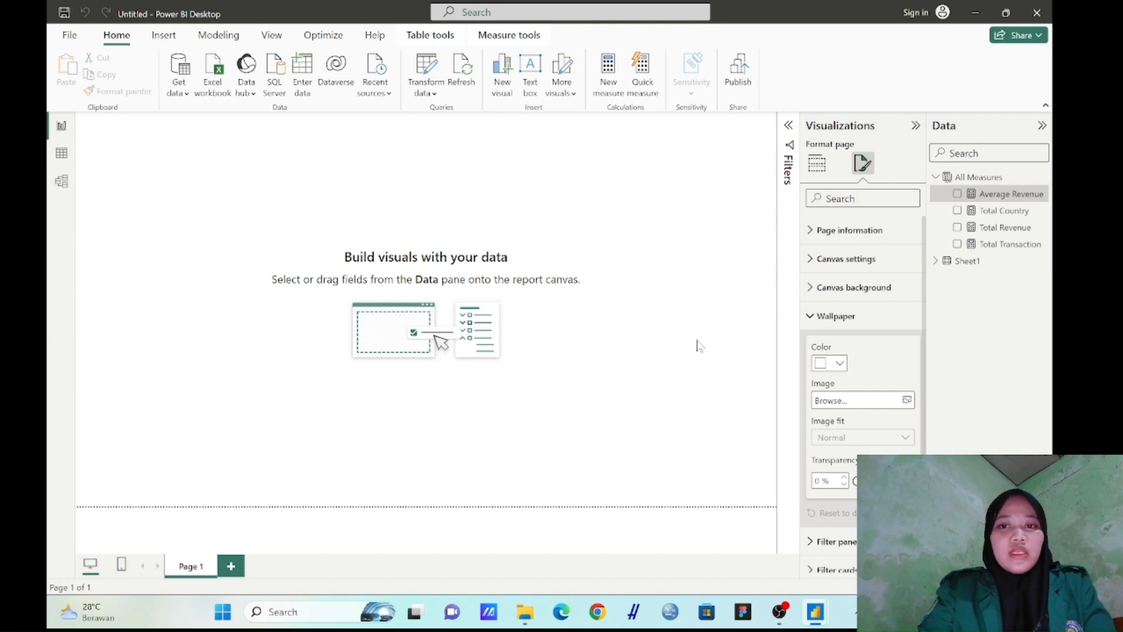
click(839, 364)
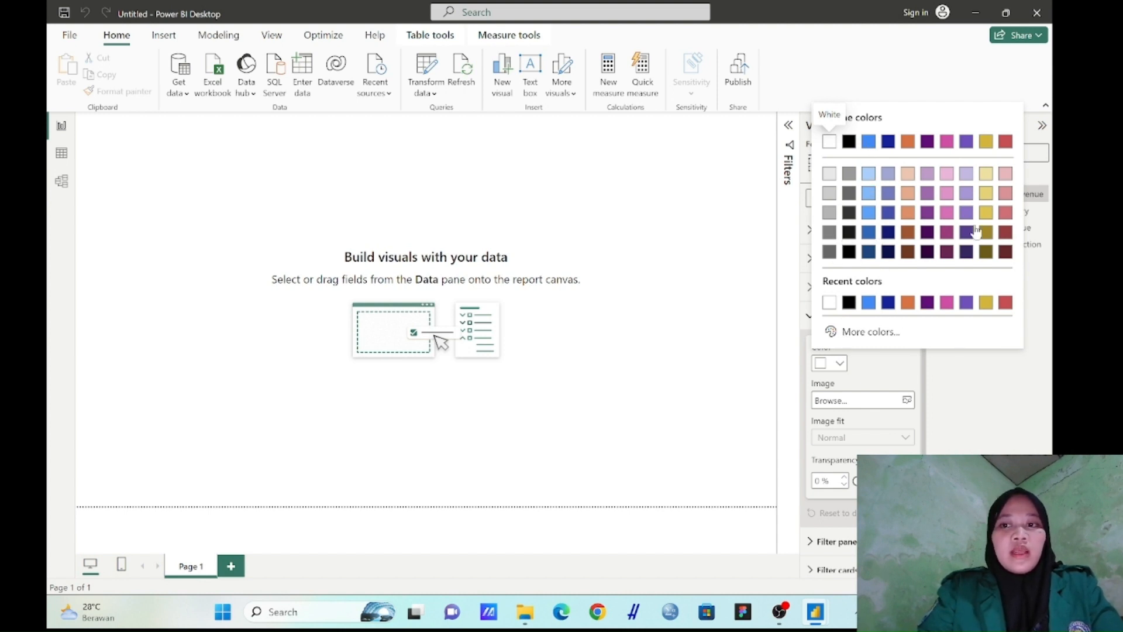
click(947, 174)
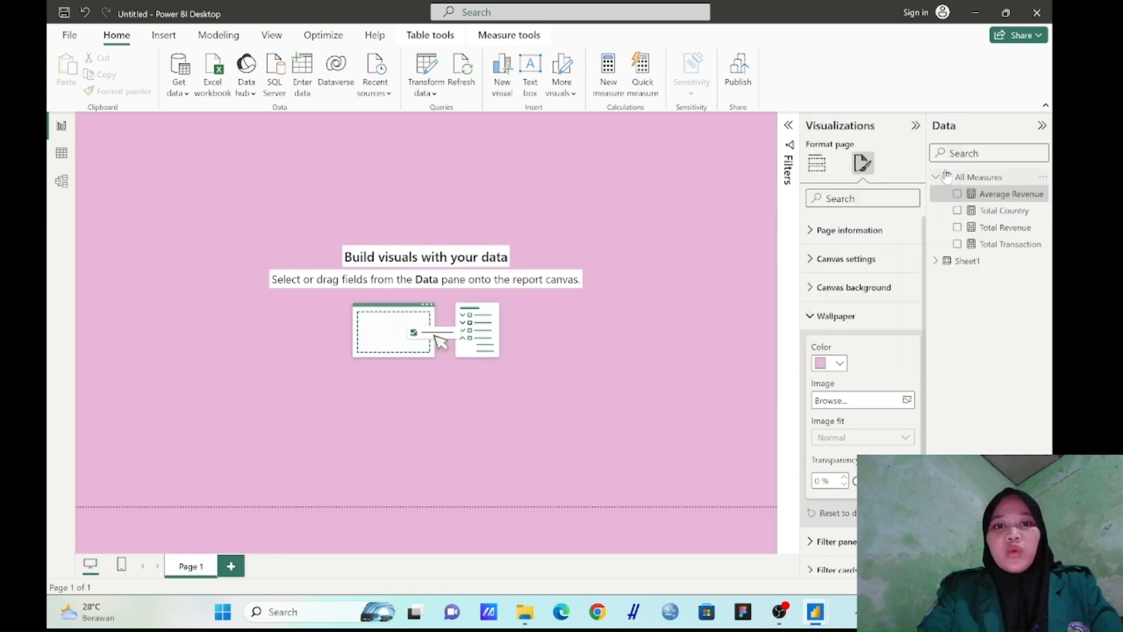
click(841, 364)
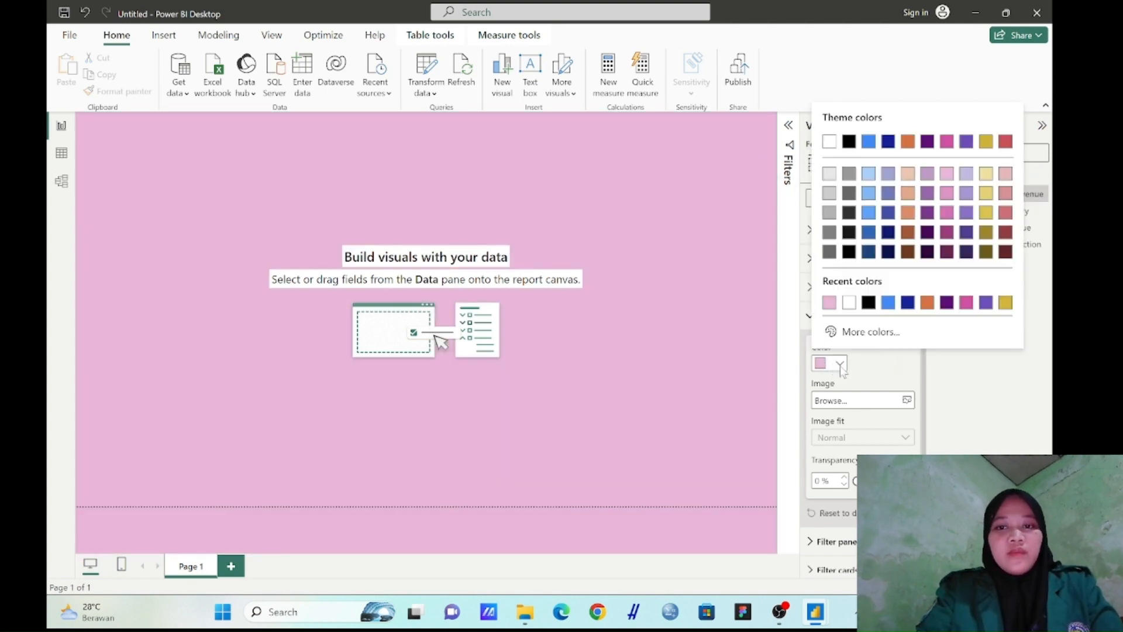
click(834, 332)
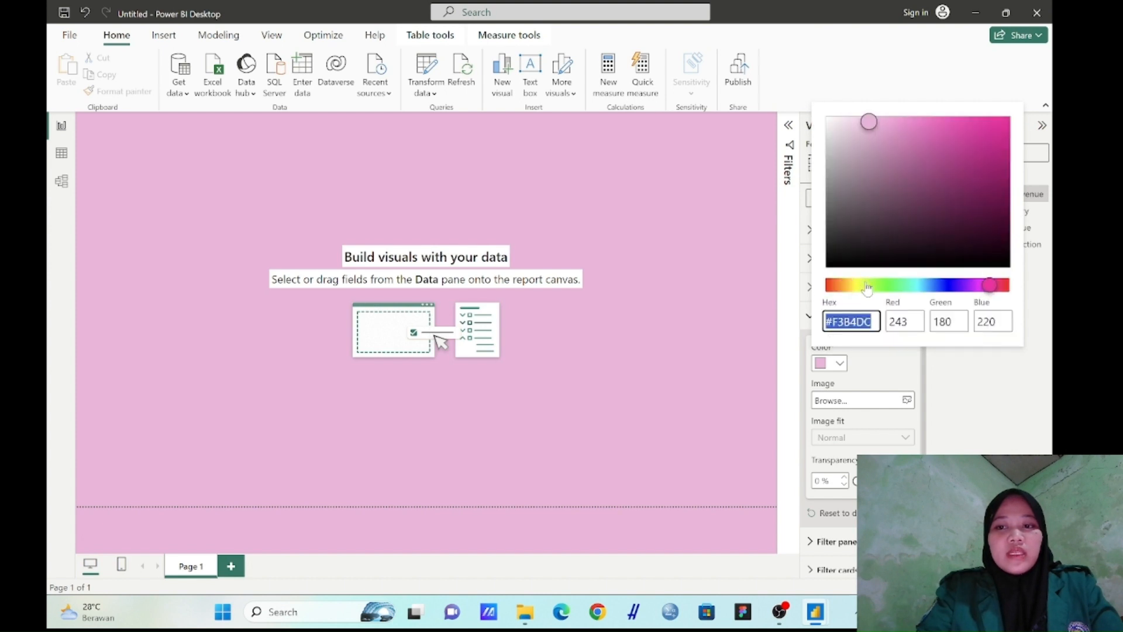
click(850, 291)
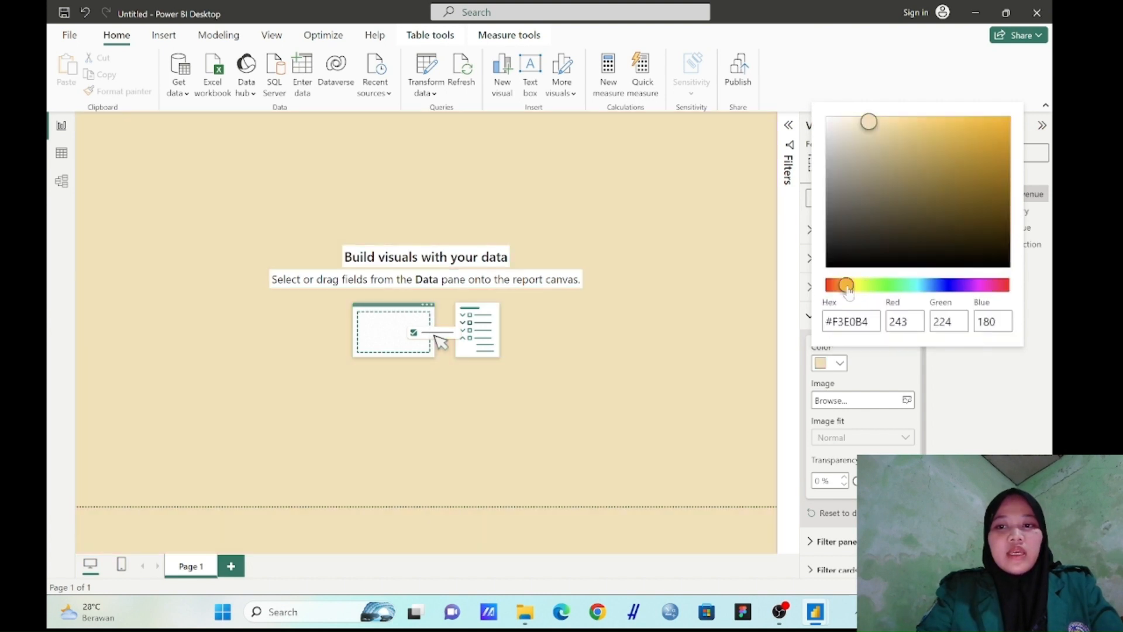
click(865, 124)
drag(868, 127, 1011, 232)
click(705, 282)
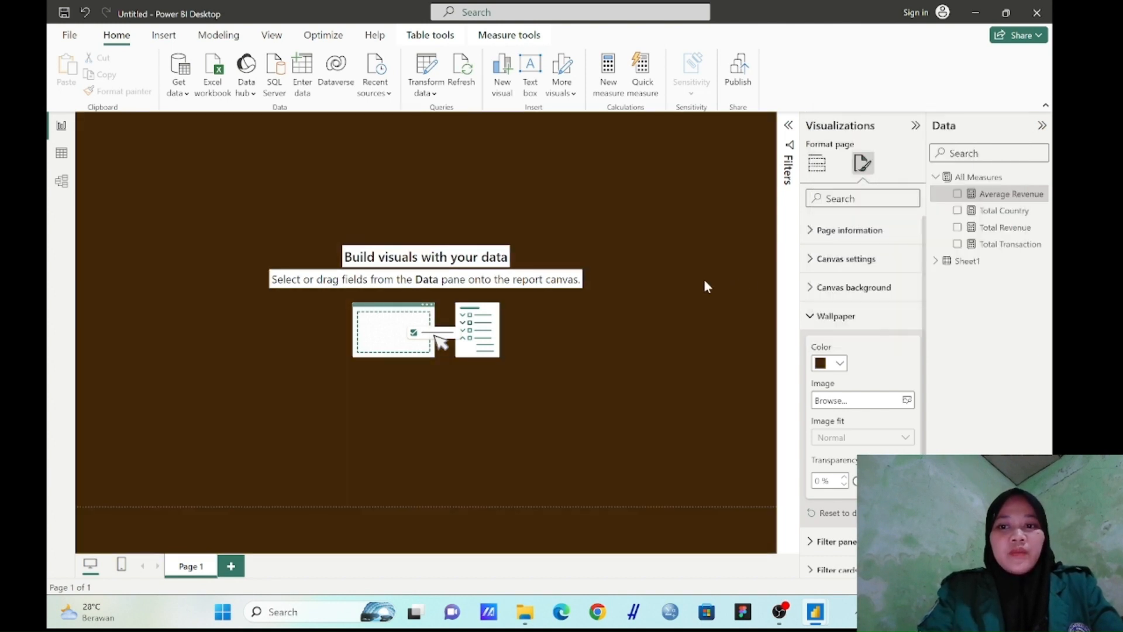
Insert a rectangle with two rounded top corners on the page and set its shape rotation to 270°
click(164, 35)
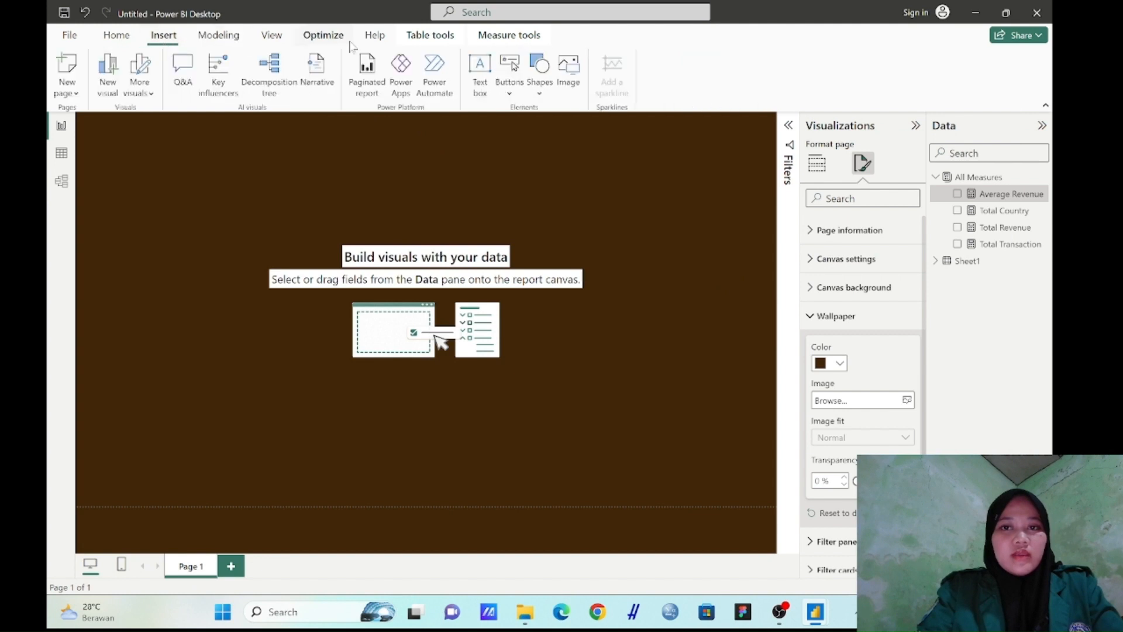
click(539, 73)
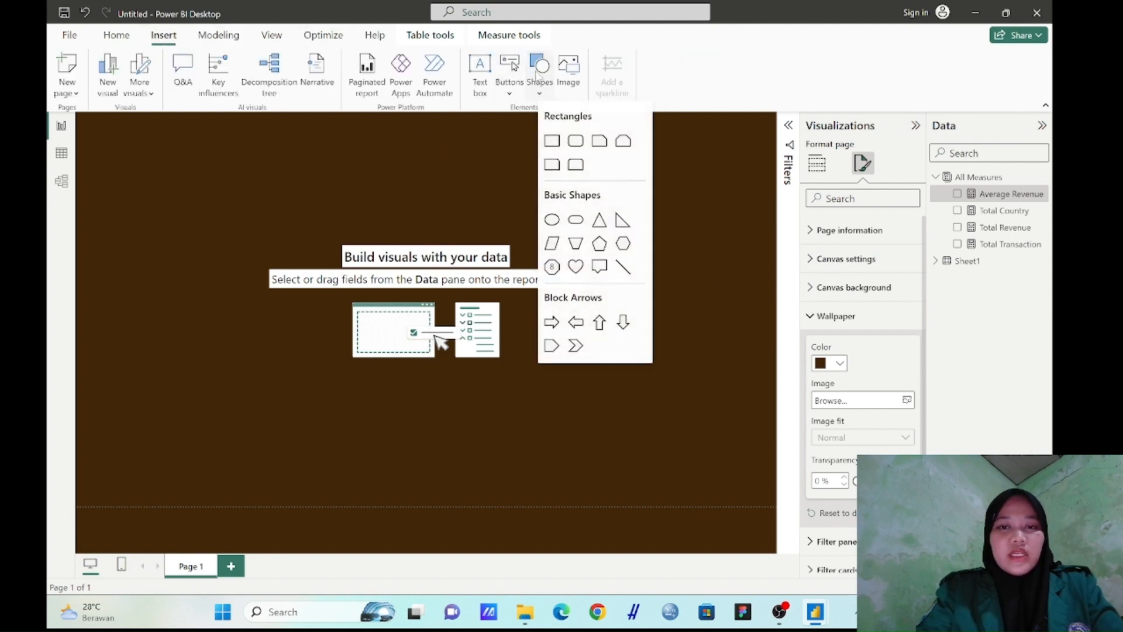
click(576, 165)
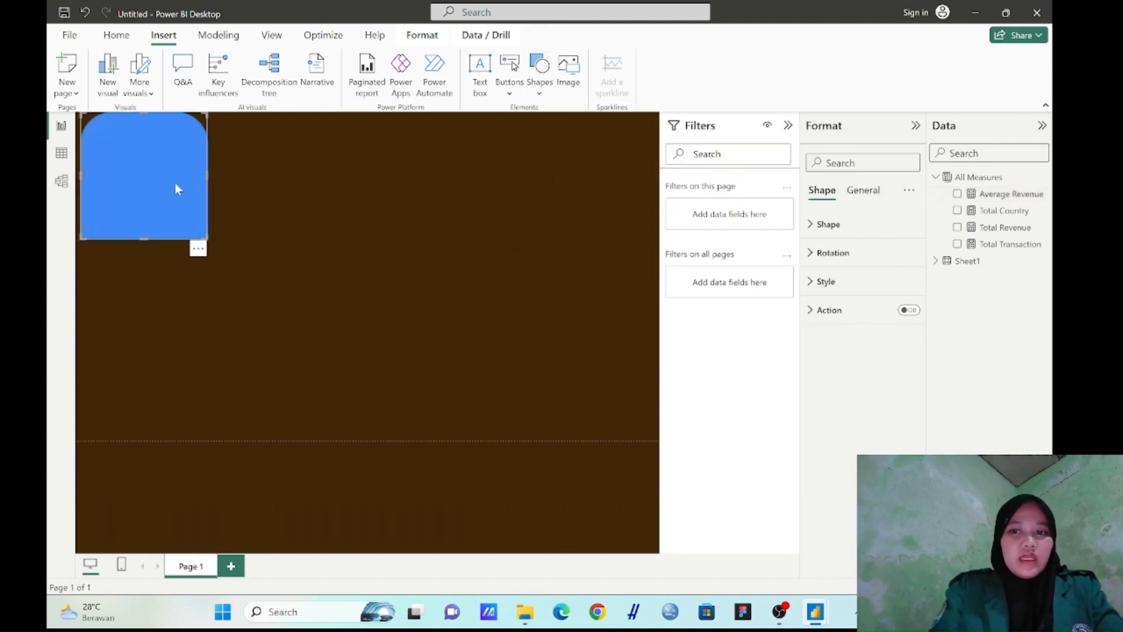
click(835, 263)
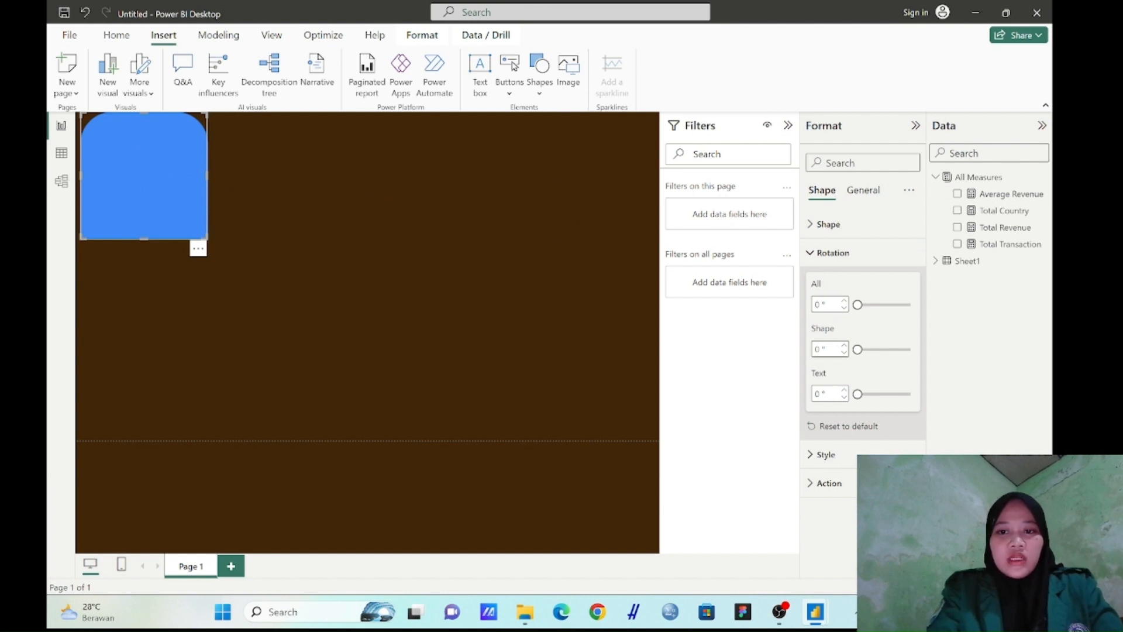
double_click(818, 349)
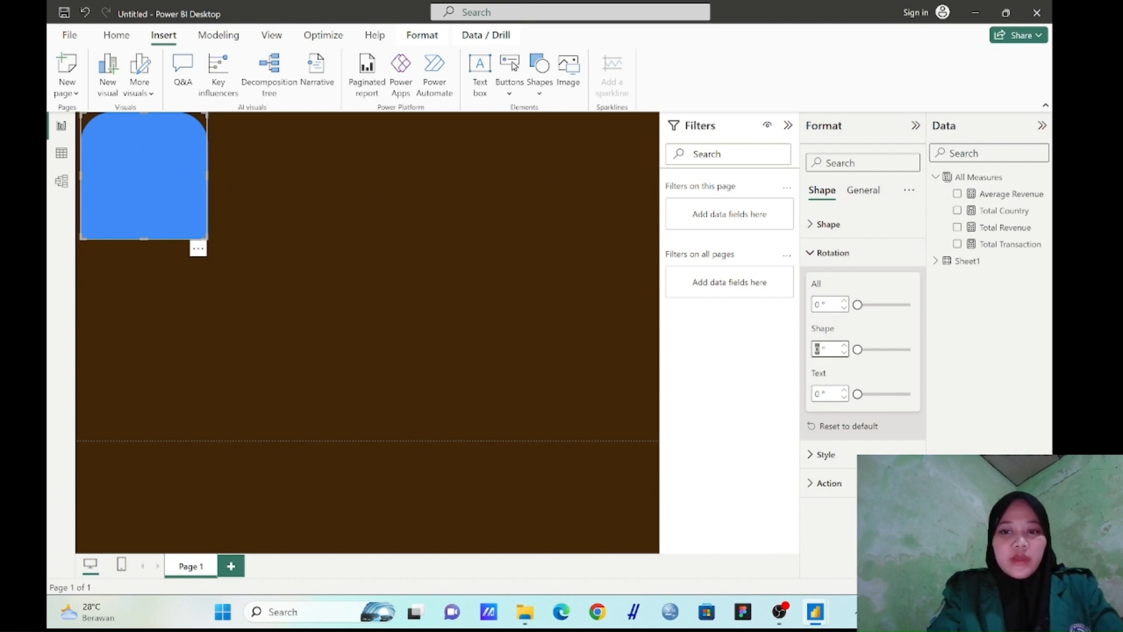
text(270)
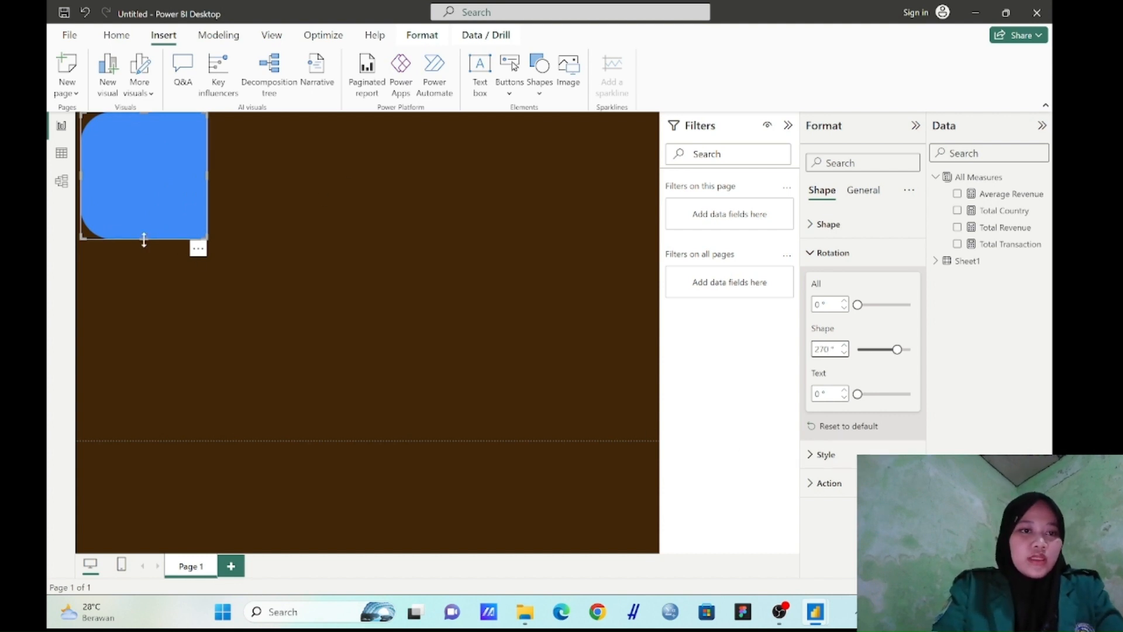
Resize the rotated rectangle into a narrow vertical panel spanning nearly the full page height along the page's left edge
drag(144, 240, 150, 429)
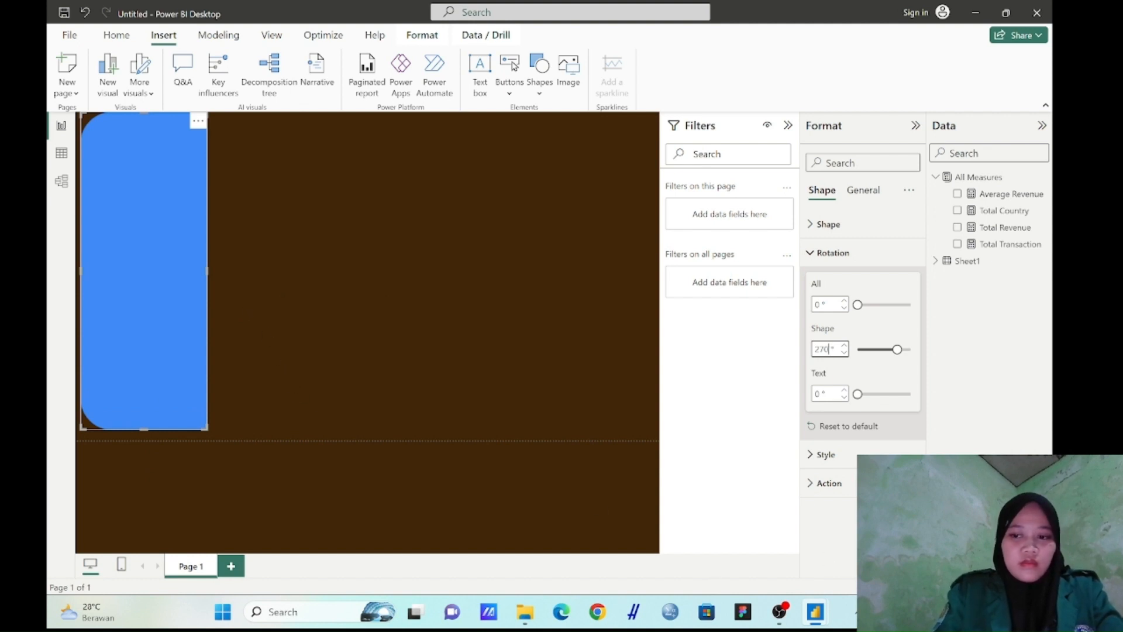
key(ctrl+minus)
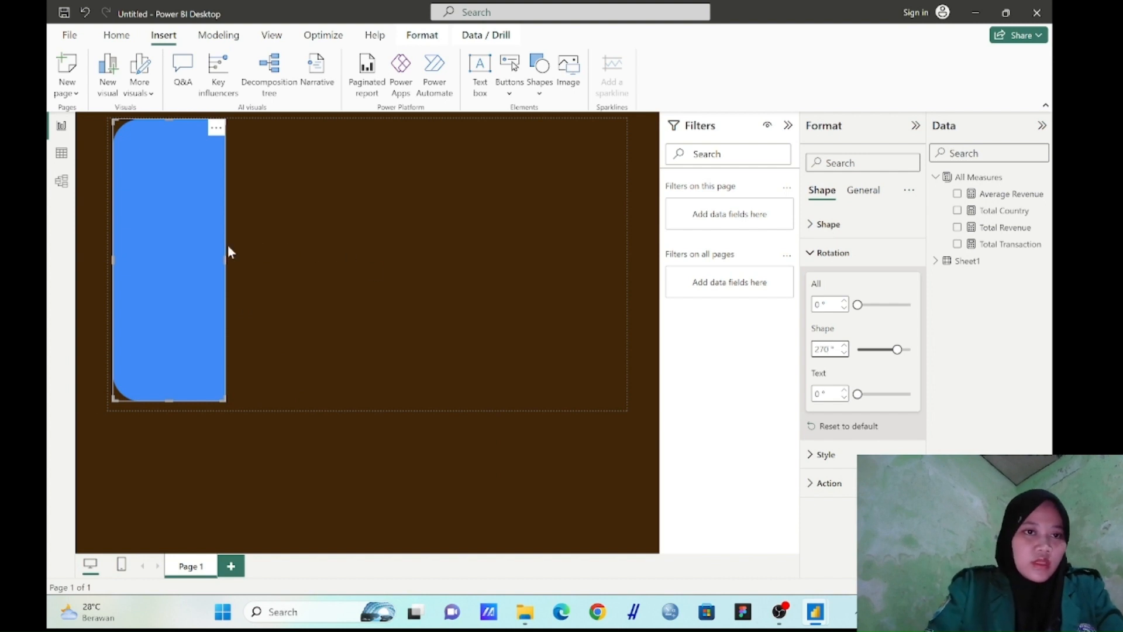
click(117, 35)
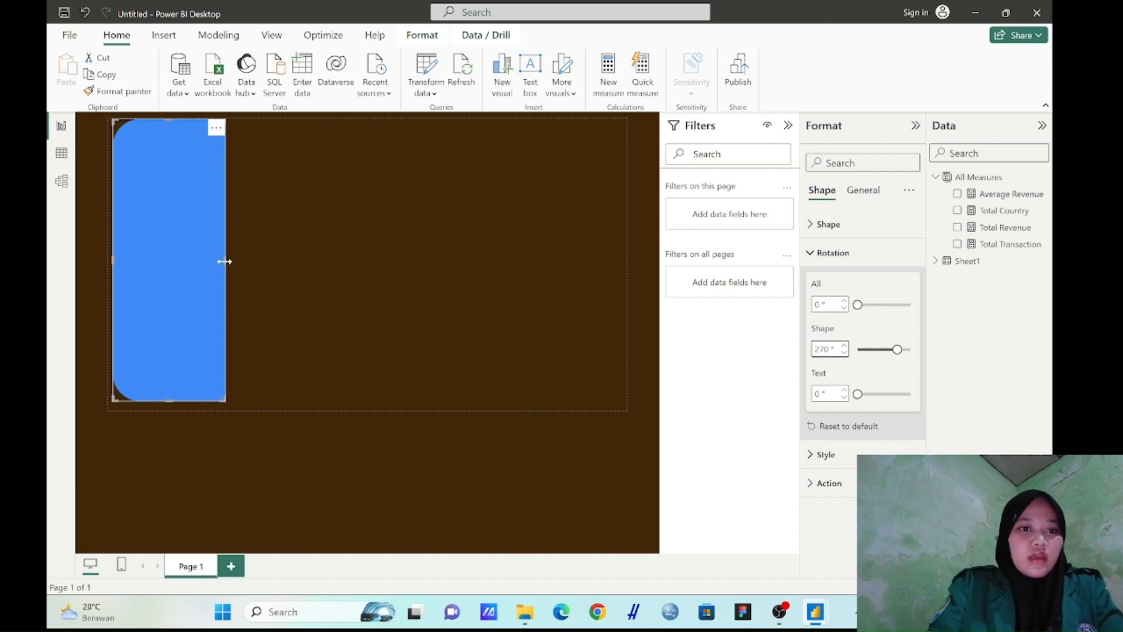
drag(224, 262, 177, 261)
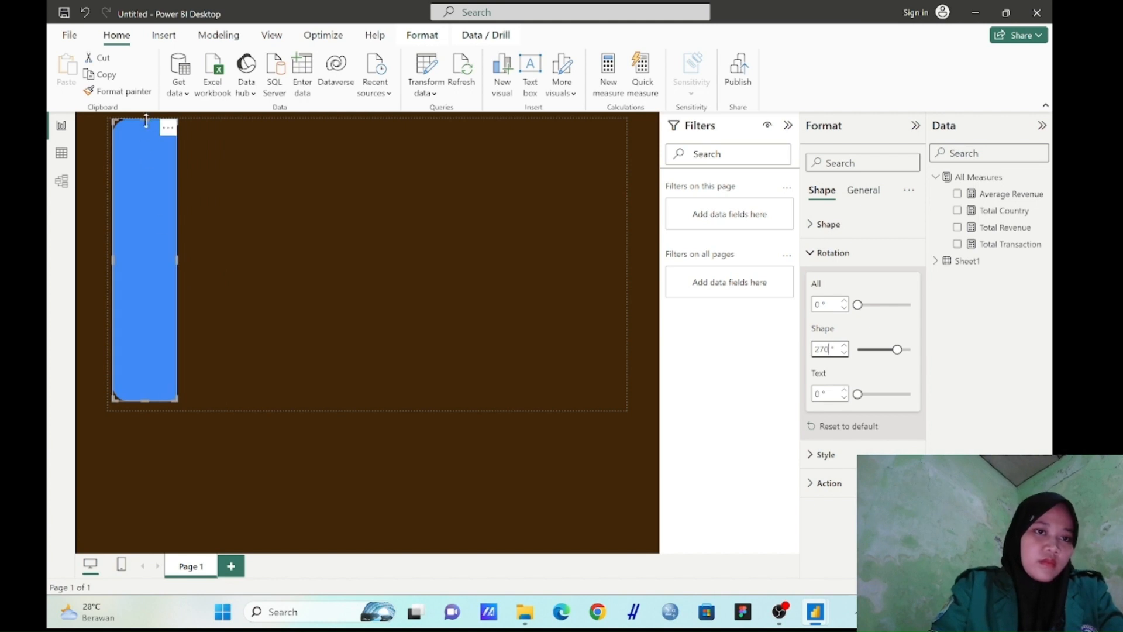
drag(146, 120, 148, 128)
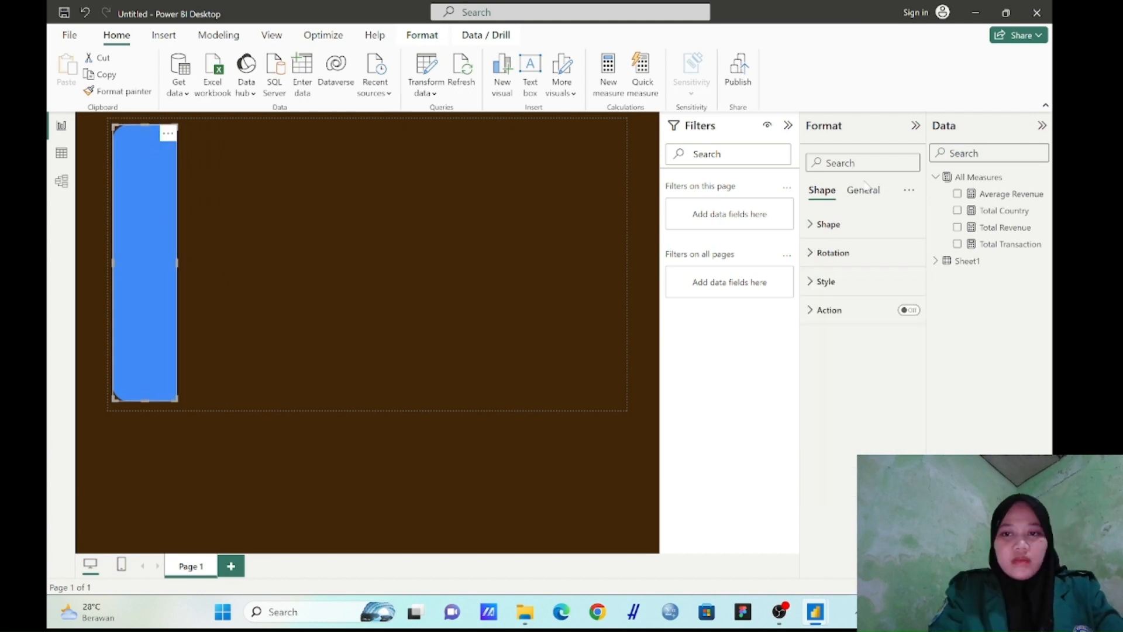
Set the side panel shape's fill to the custom cream colour #F8EDD8
click(841, 283)
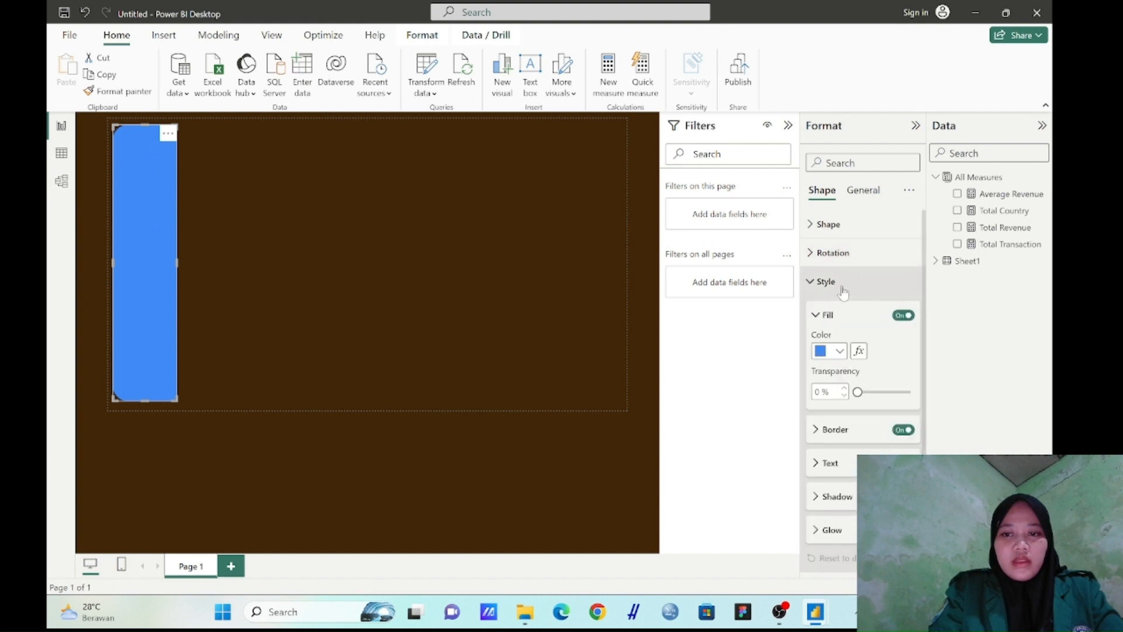
click(841, 352)
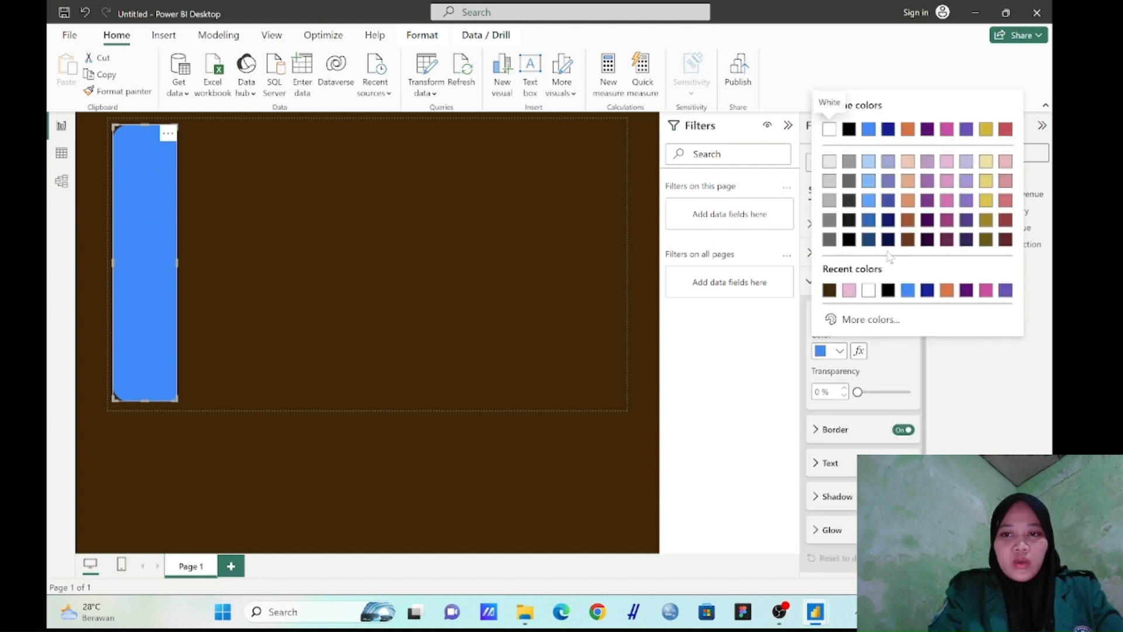
click(831, 319)
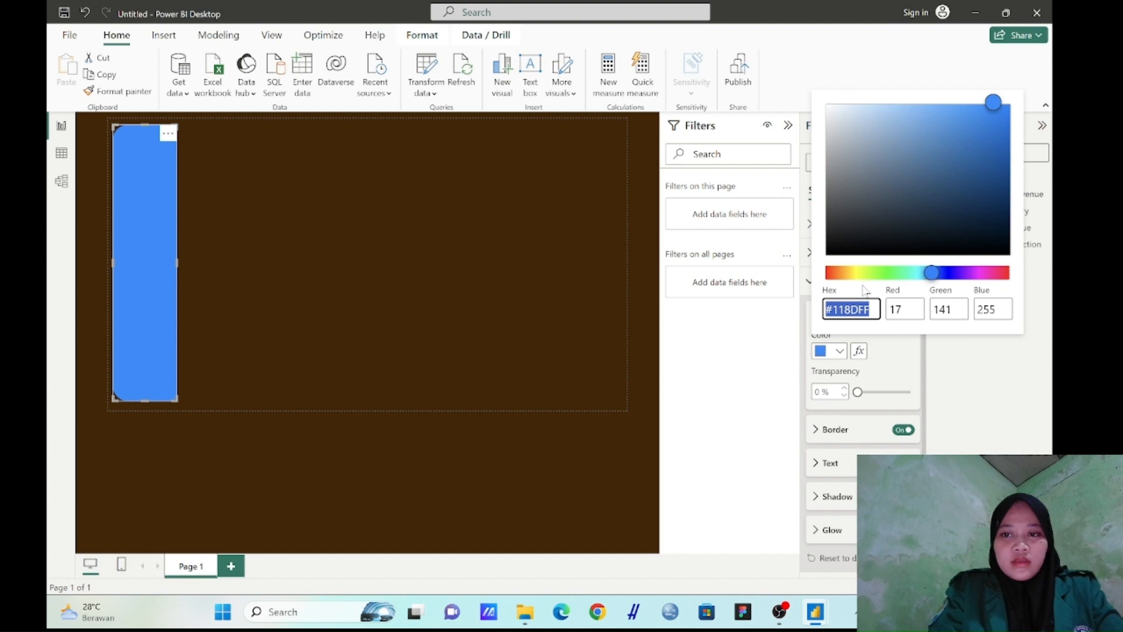
click(845, 272)
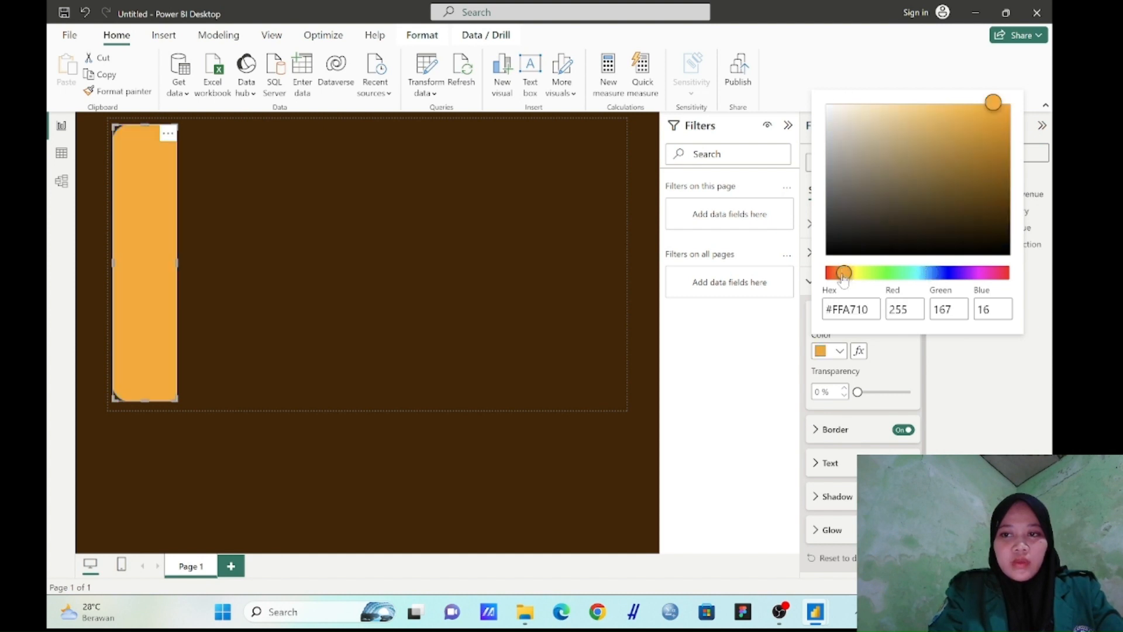
click(875, 158)
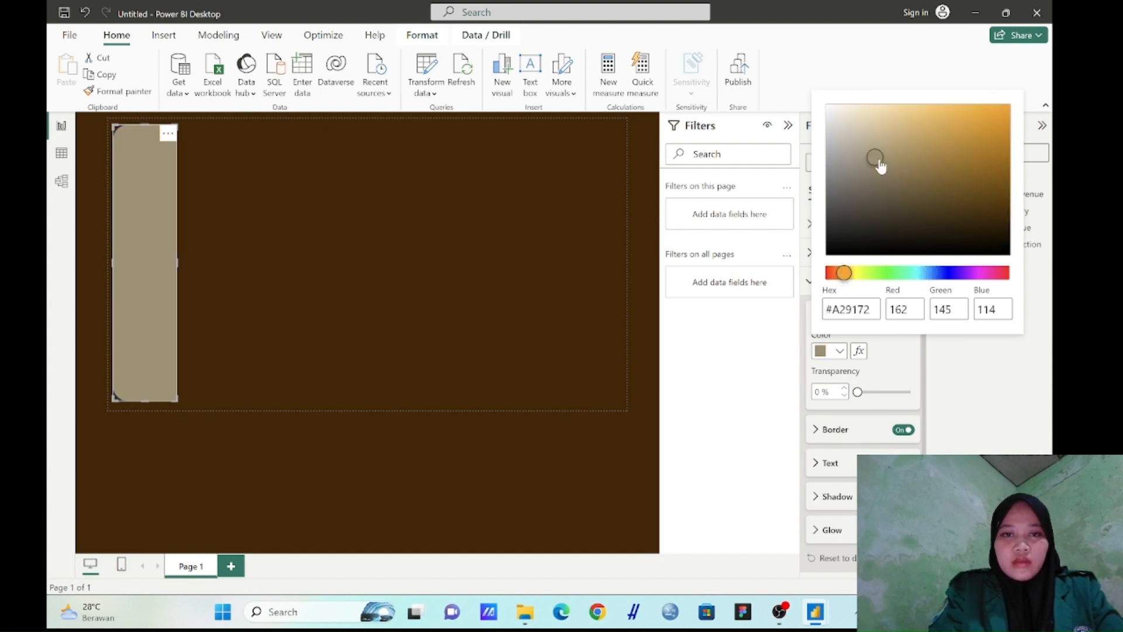
click(866, 120)
click(856, 117)
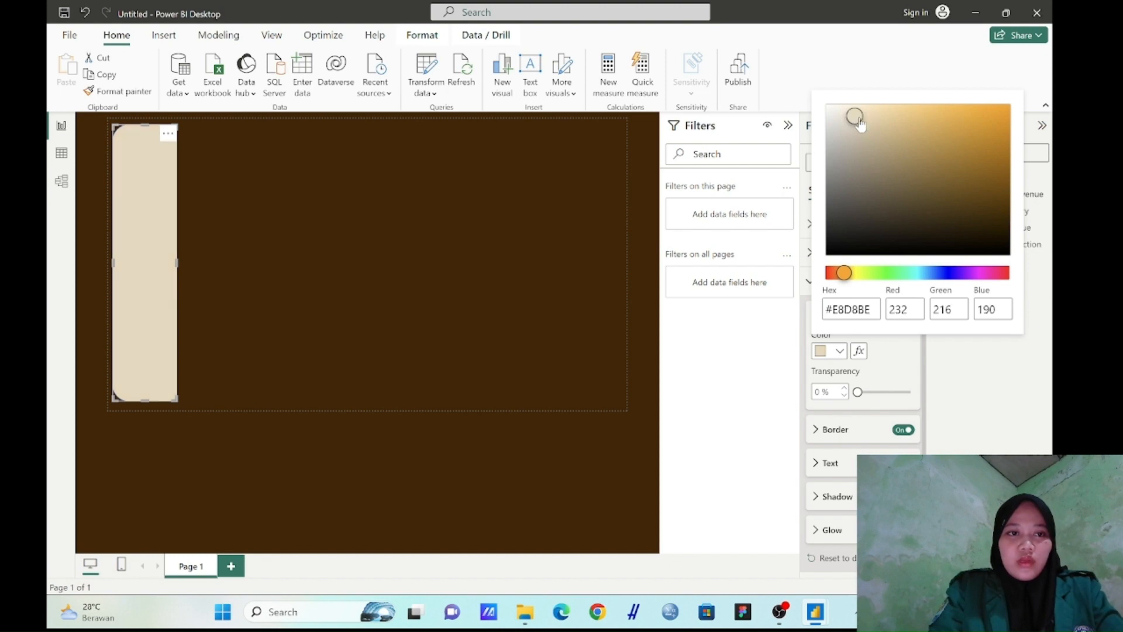
click(848, 107)
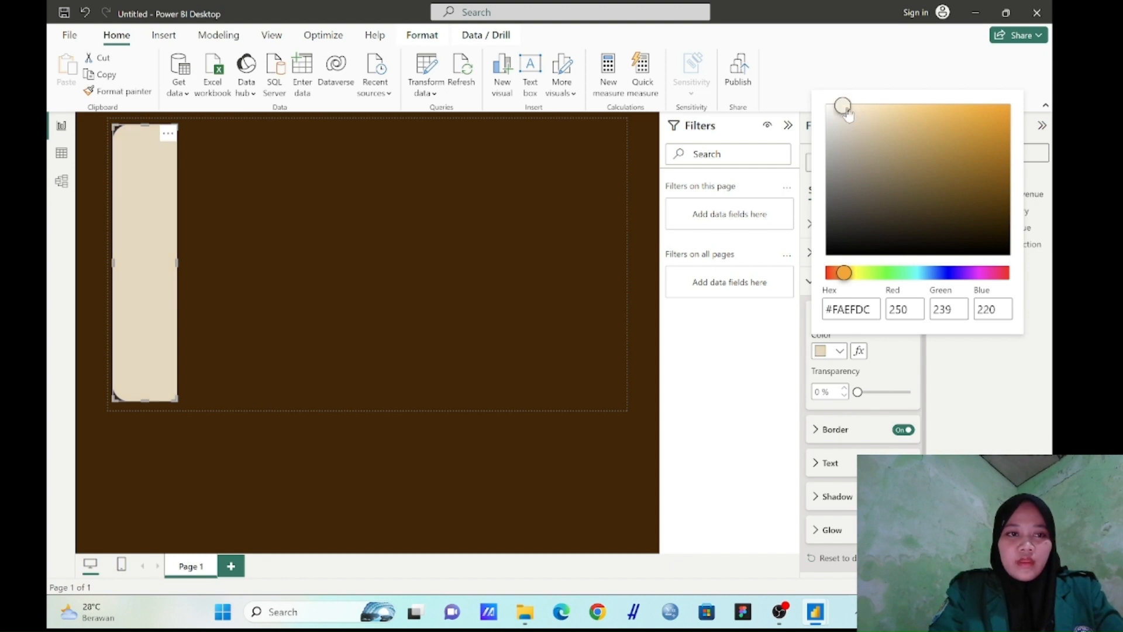
click(864, 110)
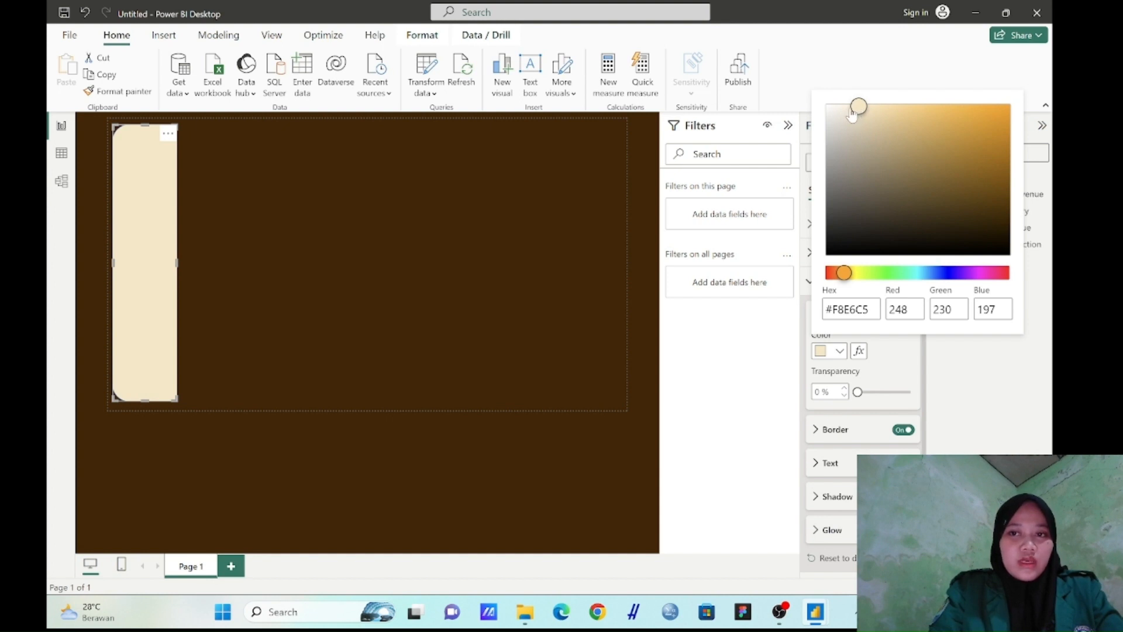
click(852, 116)
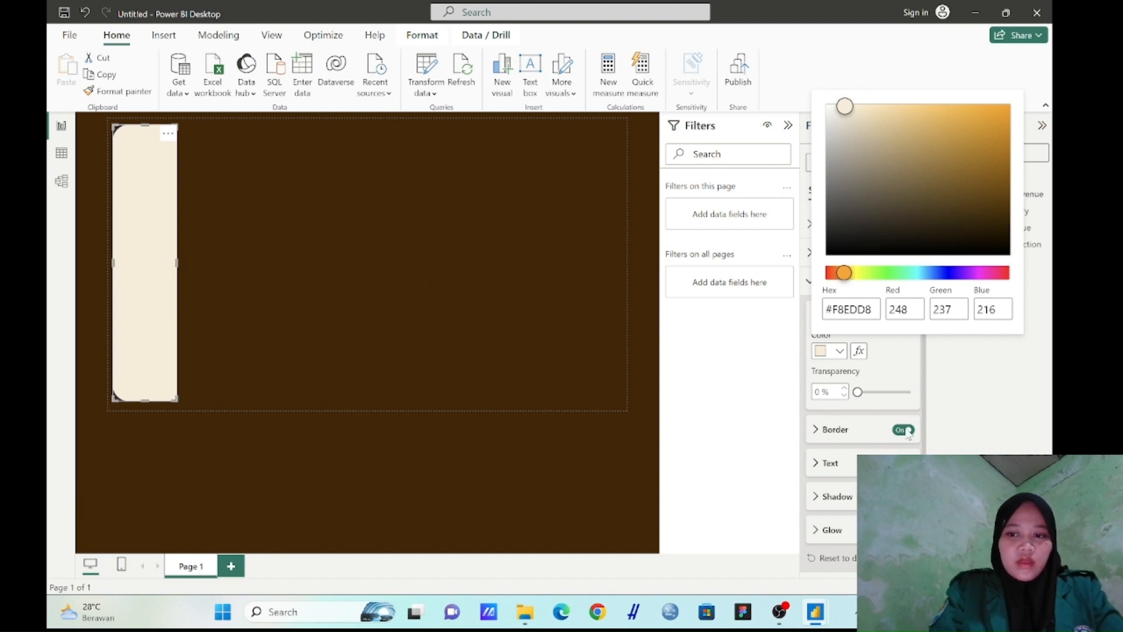
Set the side panel shape's border to the same cream colour as its fill
click(835, 434)
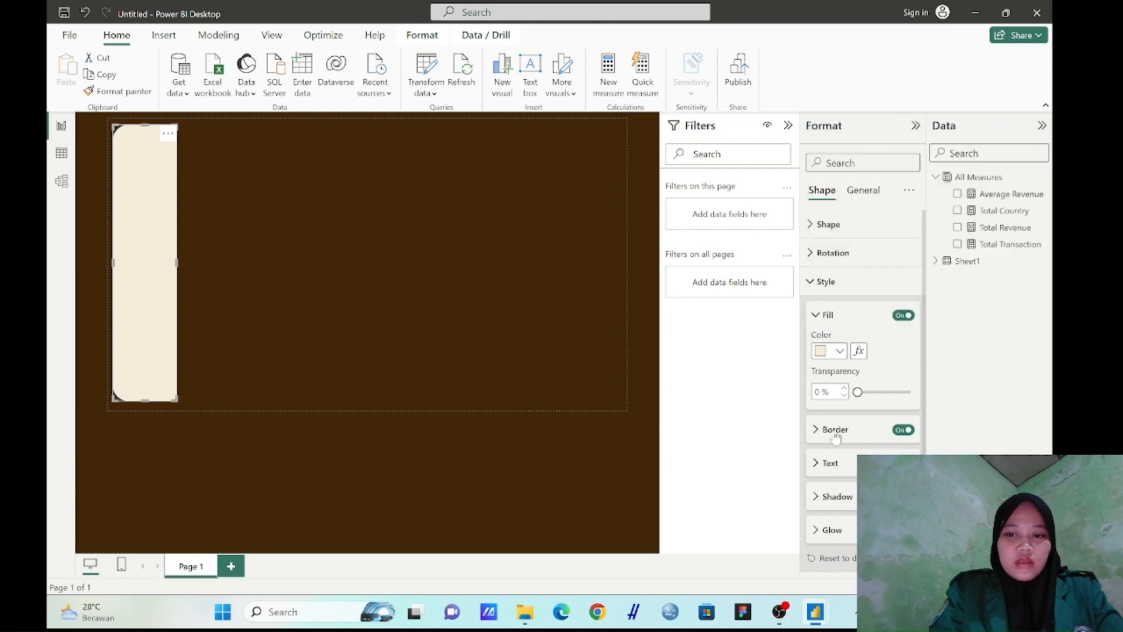
click(823, 431)
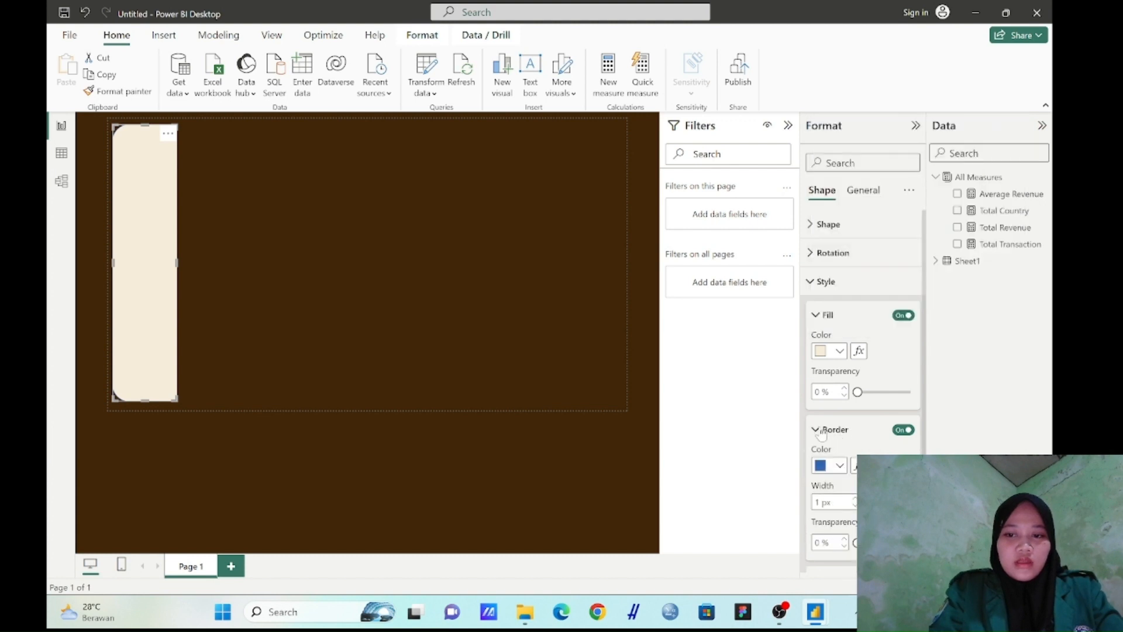
click(839, 466)
click(832, 412)
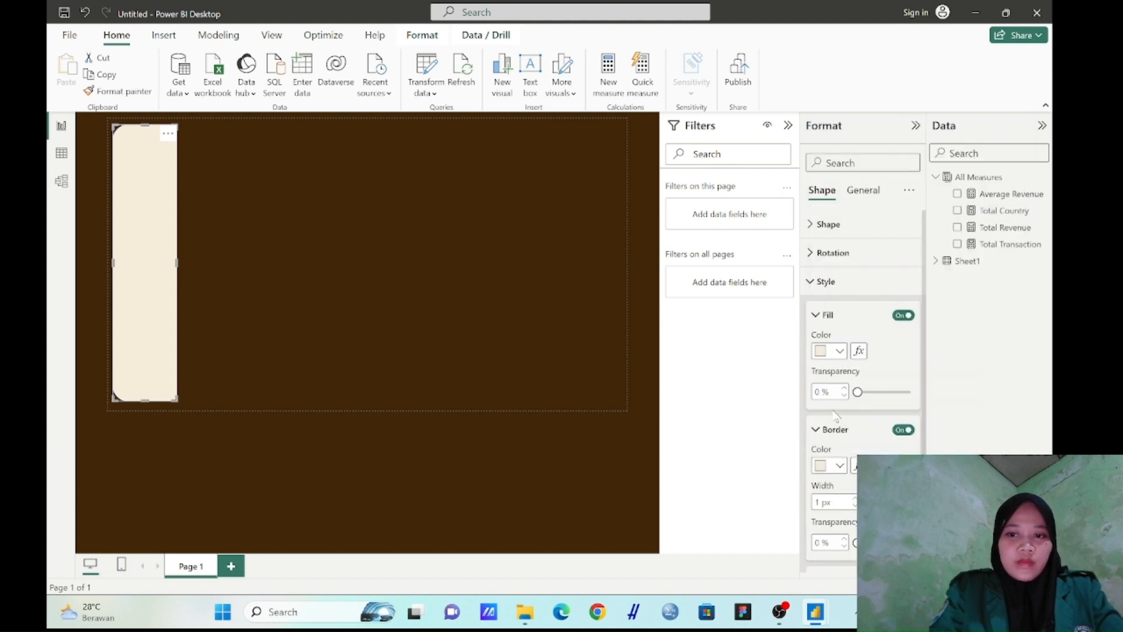
scroll(833, 443, down, 5)
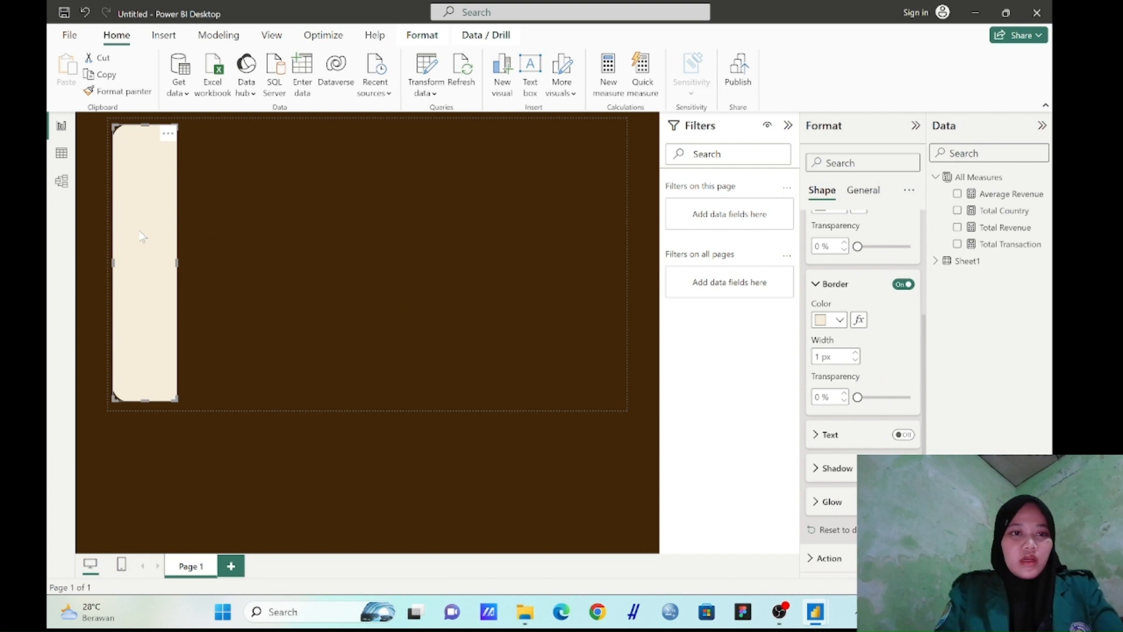
Duplicate the cream side panel and place the copy right beside the original, aligned at the same height
key(ctrl+c)
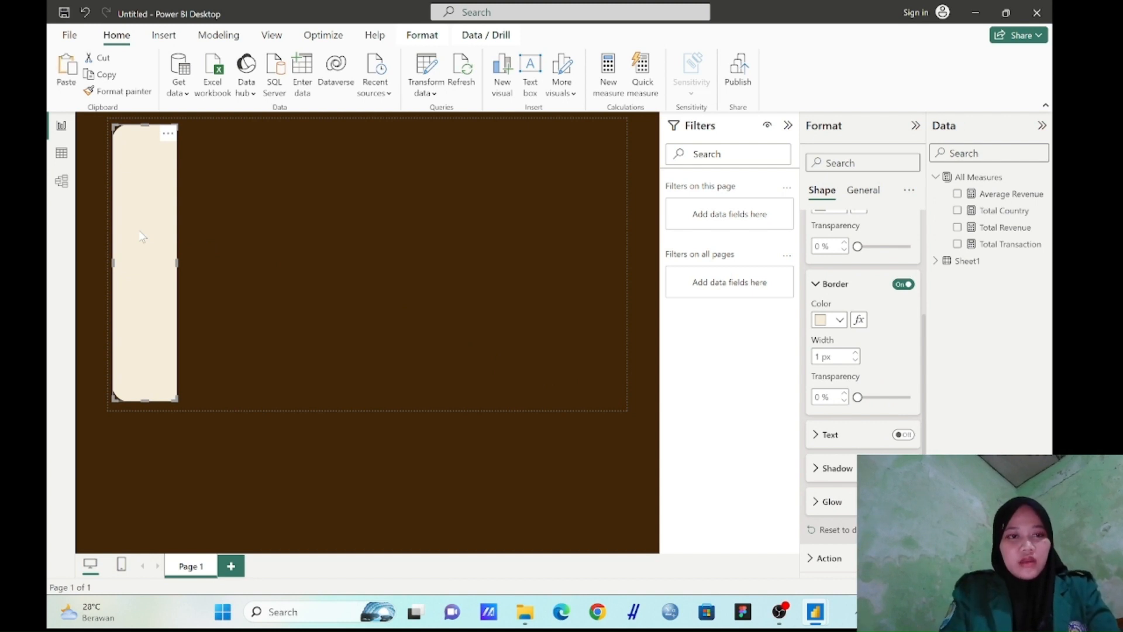
key(ctrl+v)
drag(146, 235, 216, 236)
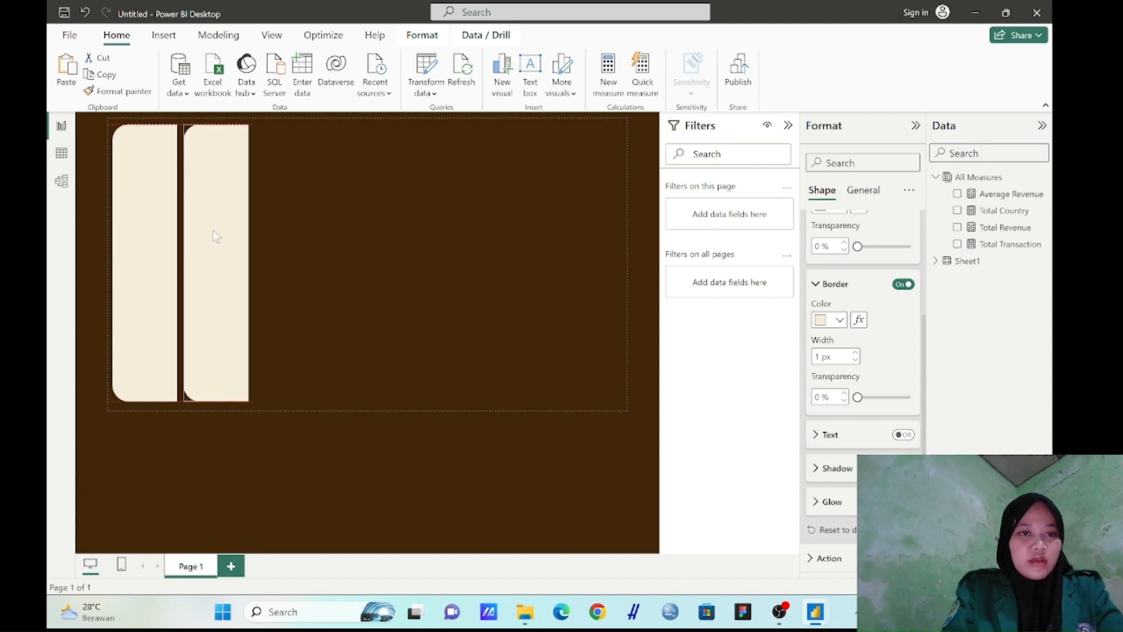
drag(215, 236, 216, 237)
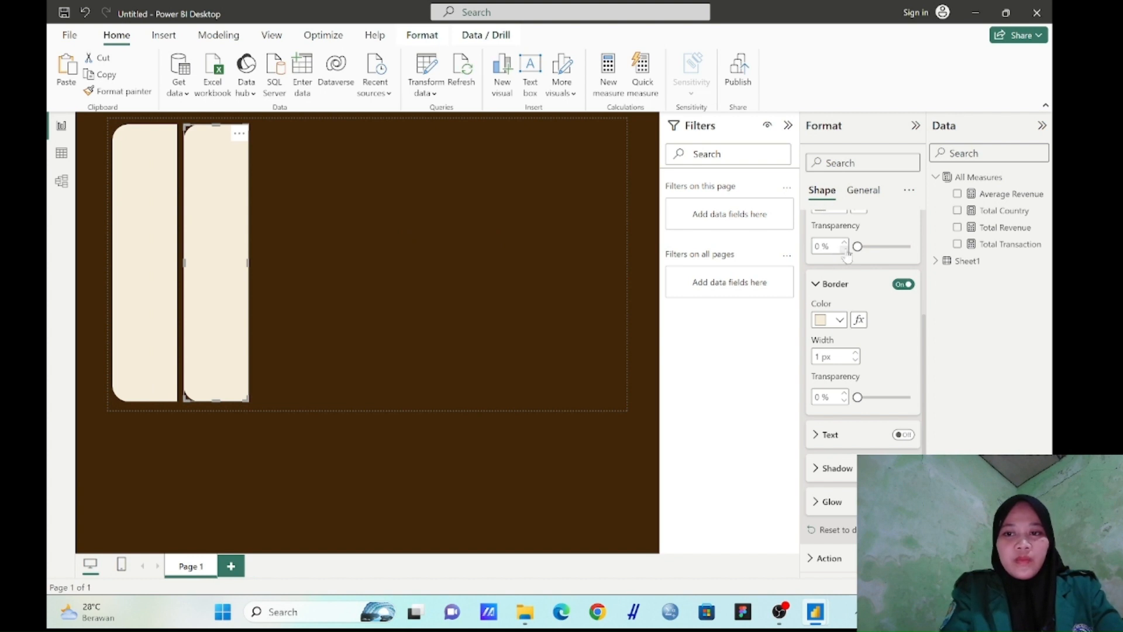
Set the copied panel's shape rotation to 90° so its rounded corners face away from the original
scroll(847, 256, up, 3)
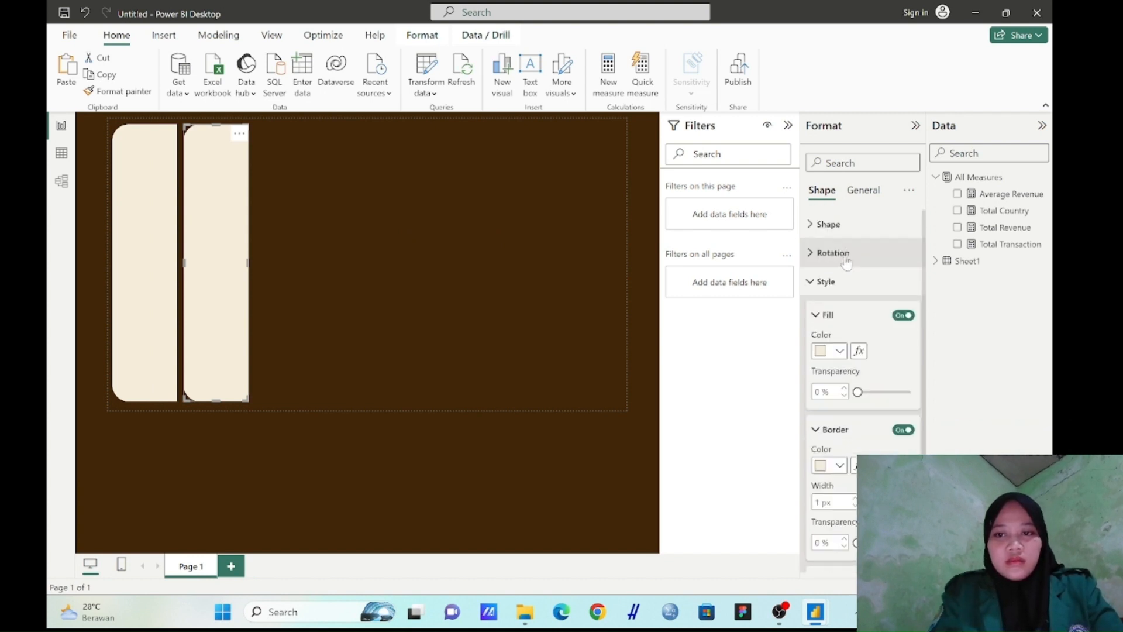
click(847, 257)
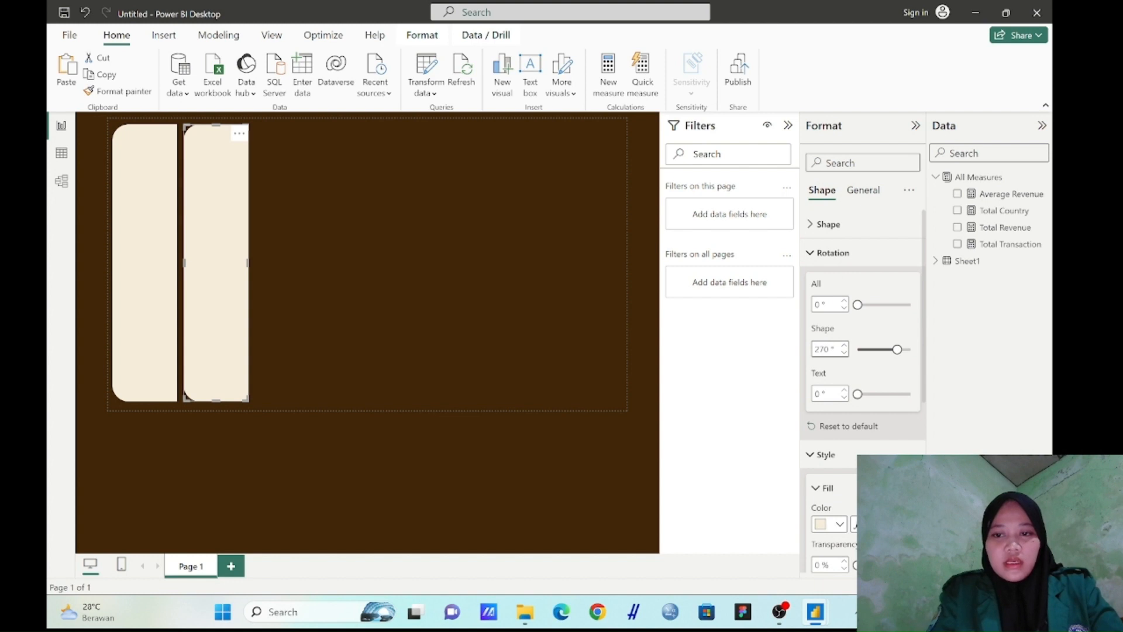
double_click(823, 349)
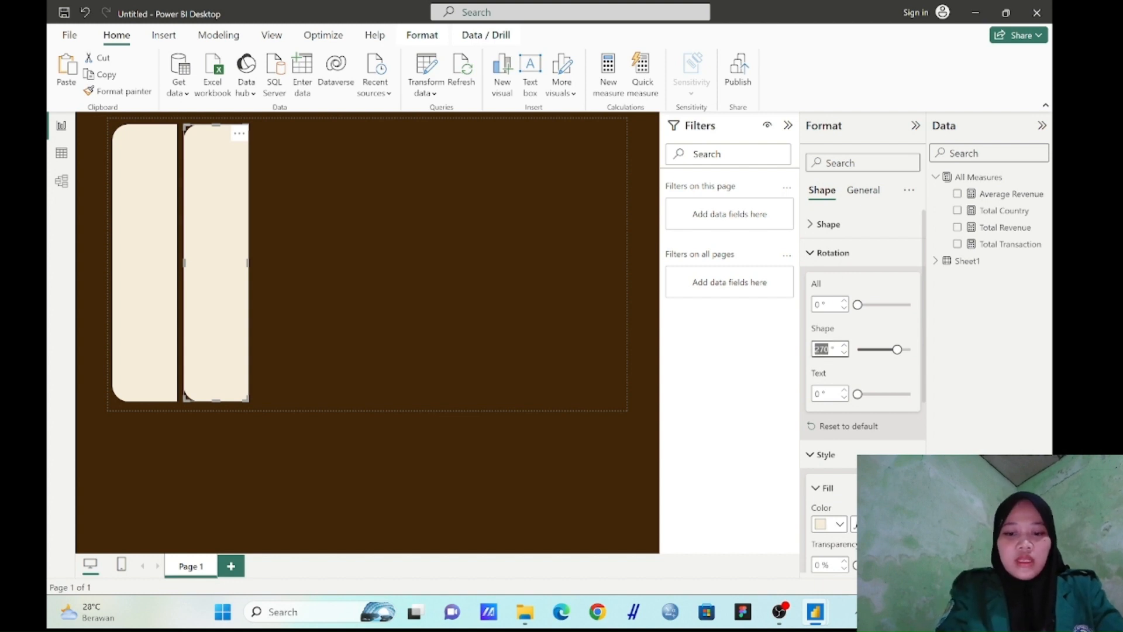
text(90)
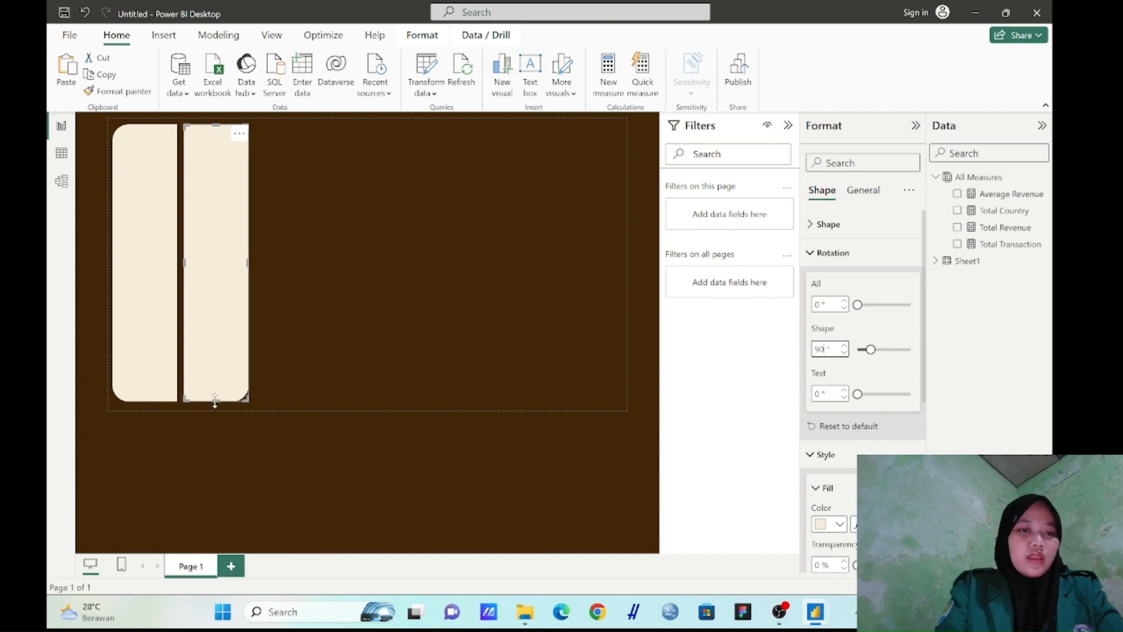
Resize the copied panel into a shallow banner across the page's upper edge, joined to the side panel
drag(215, 400, 221, 180)
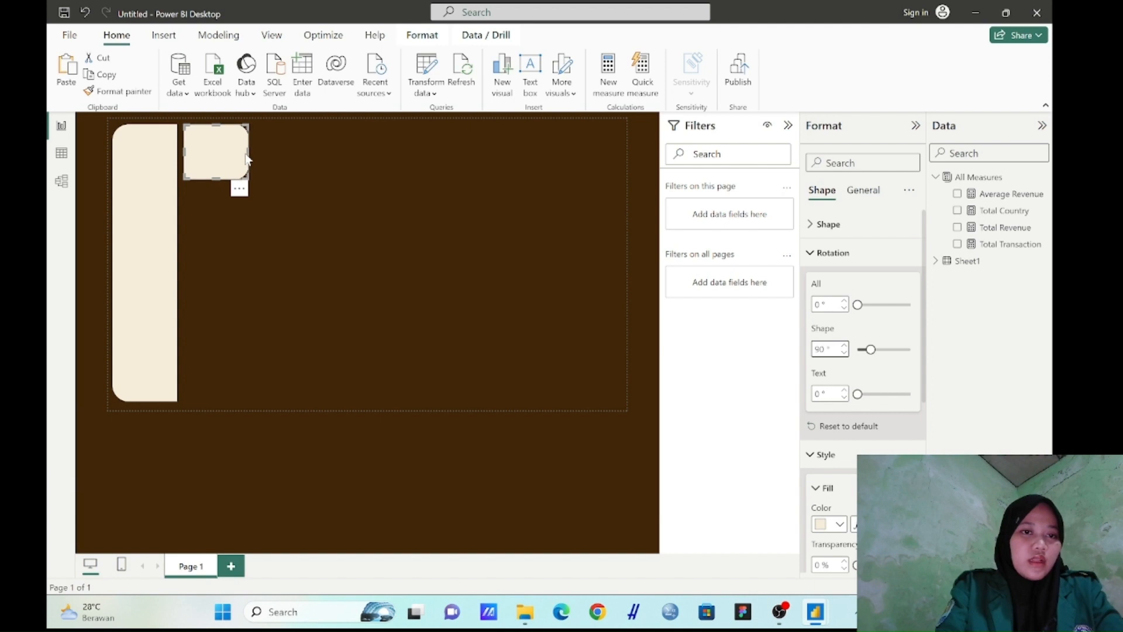
drag(251, 151, 621, 152)
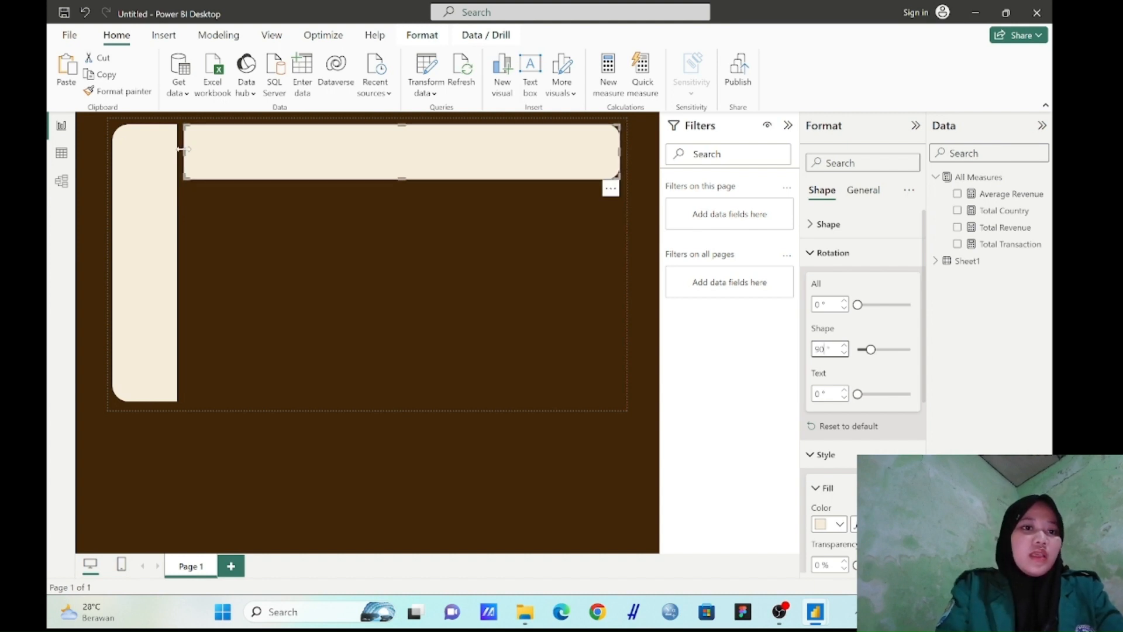
mouse_move(183, 150)
mouse_down()
mouse_move(170, 152)
mouse_move(177, 161)
mouse_up()
click(203, 214)
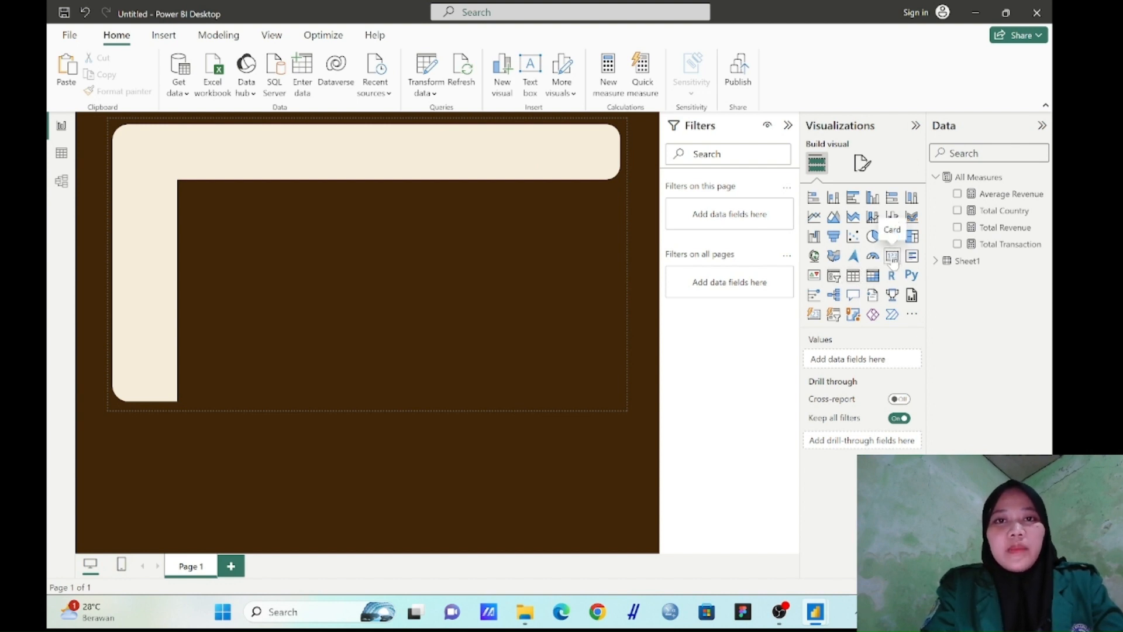
Insert a Card visual showing the Total Revenue measure and shrink it to fit inside the banner beside the side panel
click(893, 258)
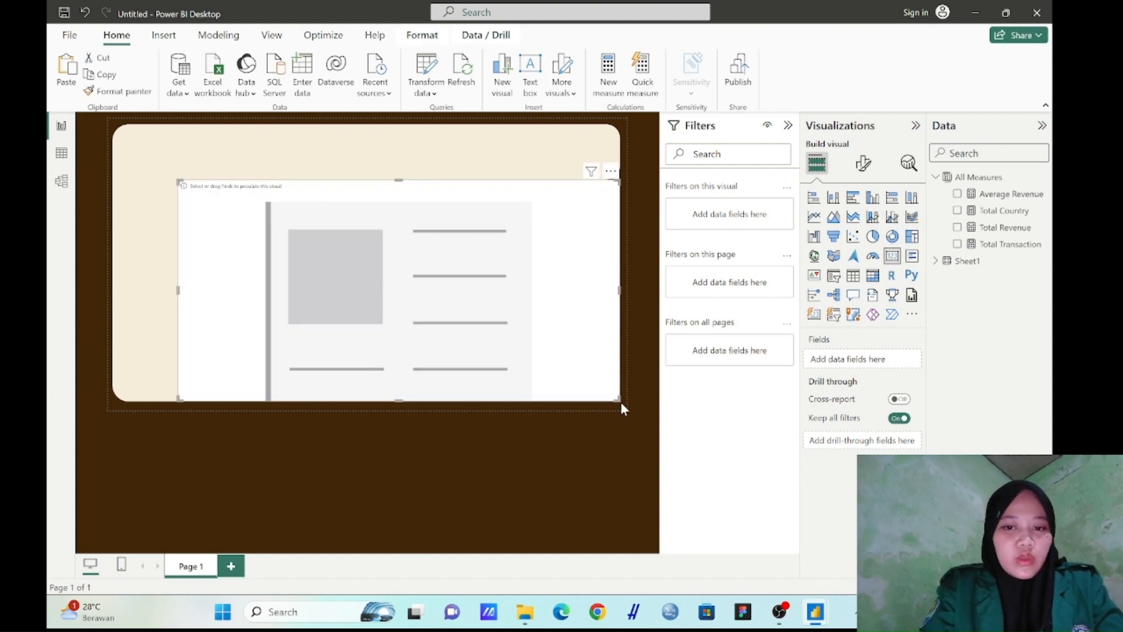
drag(620, 402, 236, 152)
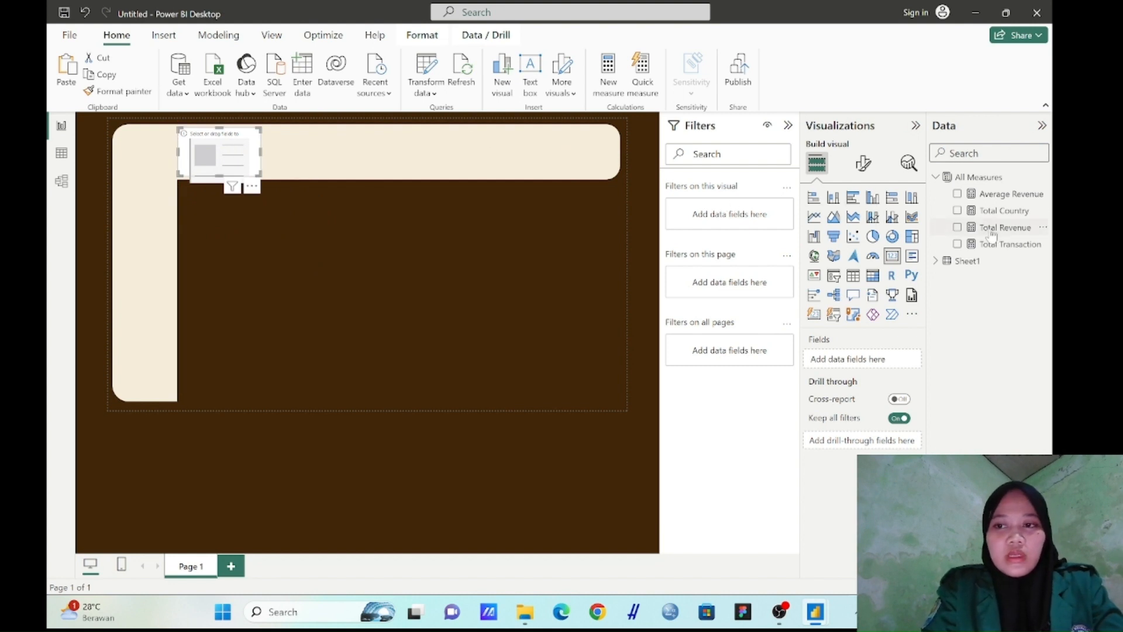
drag(986, 229, 862, 367)
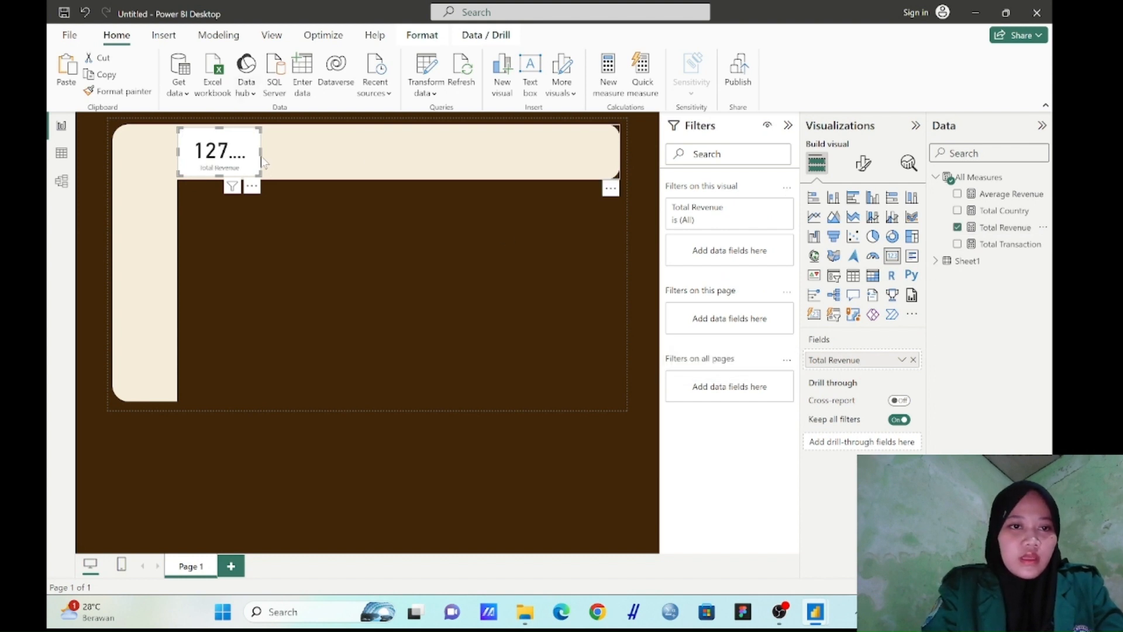
drag(261, 152, 269, 155)
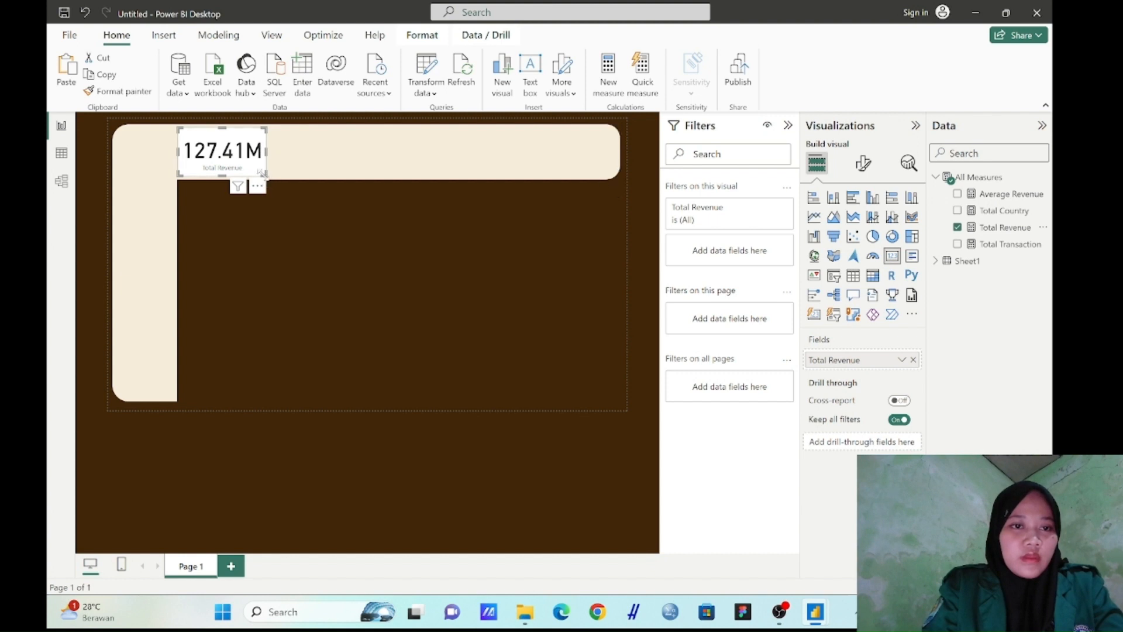
mouse_move(262, 173)
mouse_down()
mouse_move(251, 165)
mouse_move(261, 161)
mouse_move(264, 172)
mouse_move(241, 167)
mouse_up()
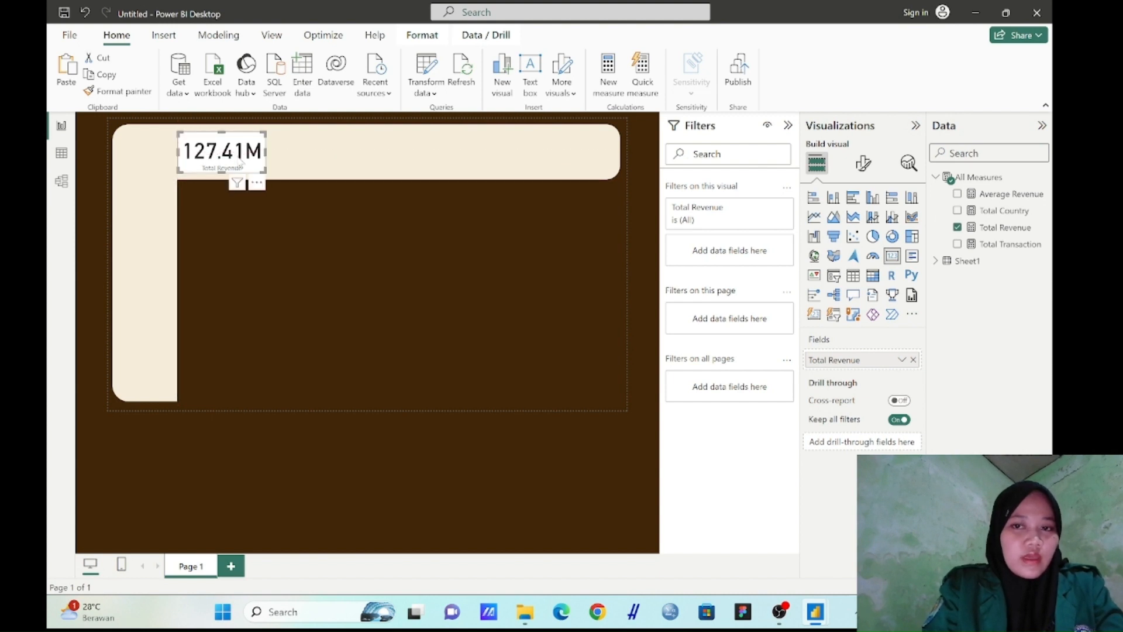
Turn off the background of the Total Revenue card
click(865, 165)
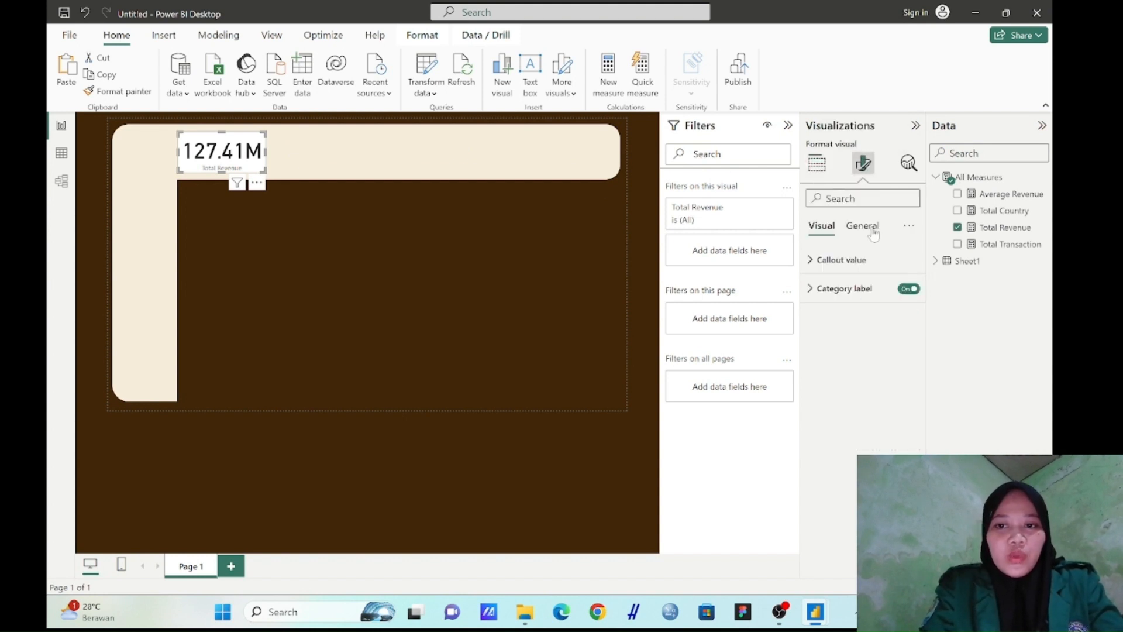
click(872, 229)
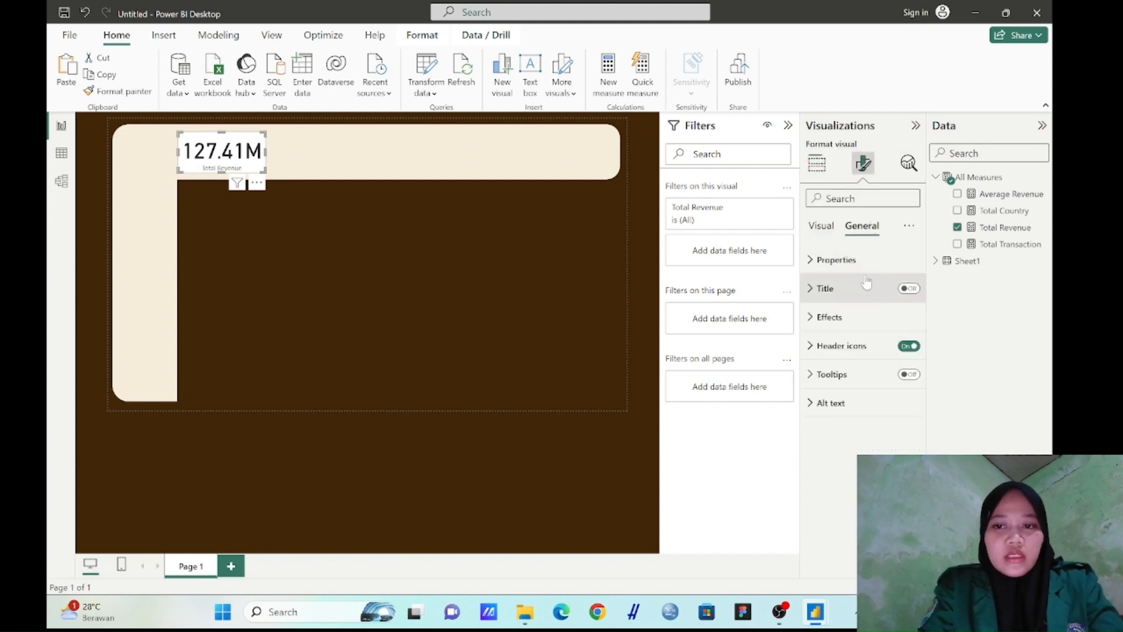
click(823, 229)
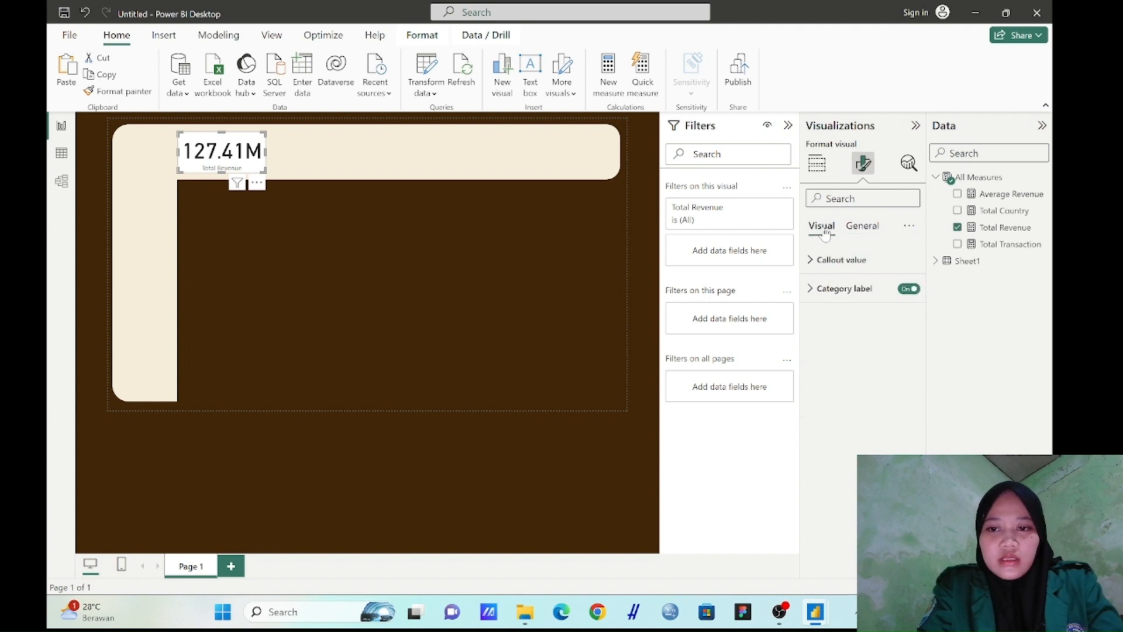
click(863, 227)
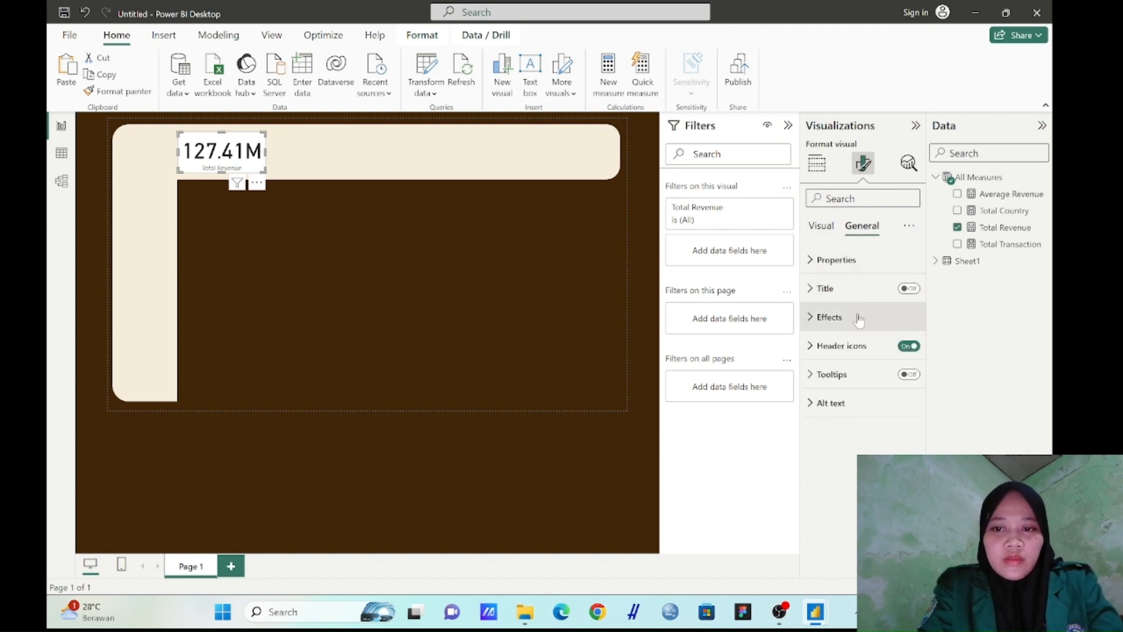
click(860, 331)
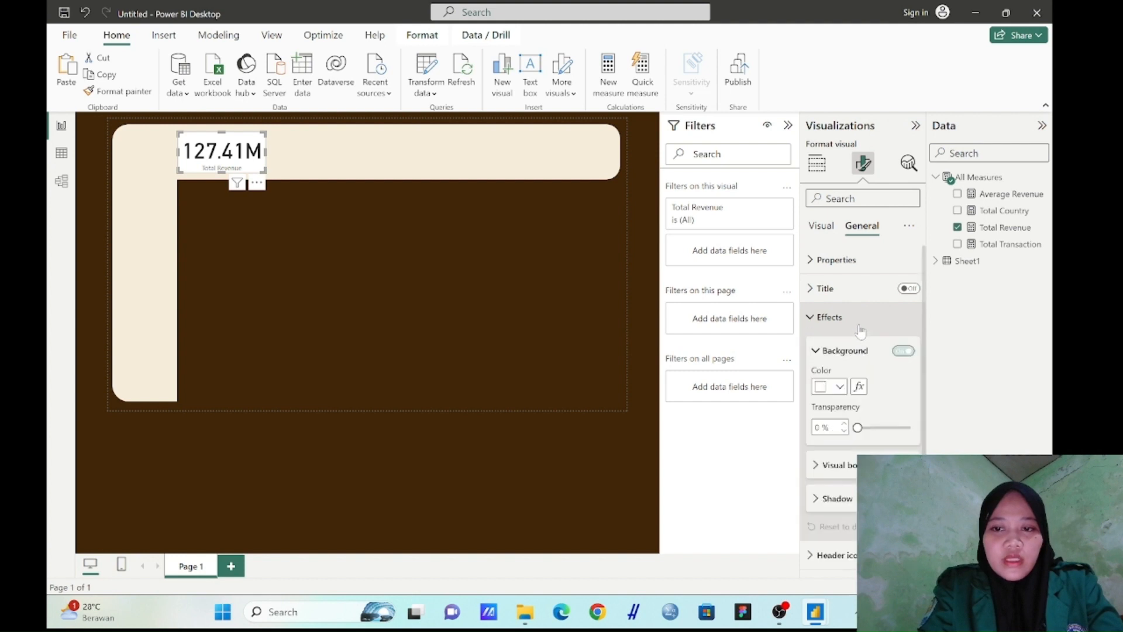
click(906, 353)
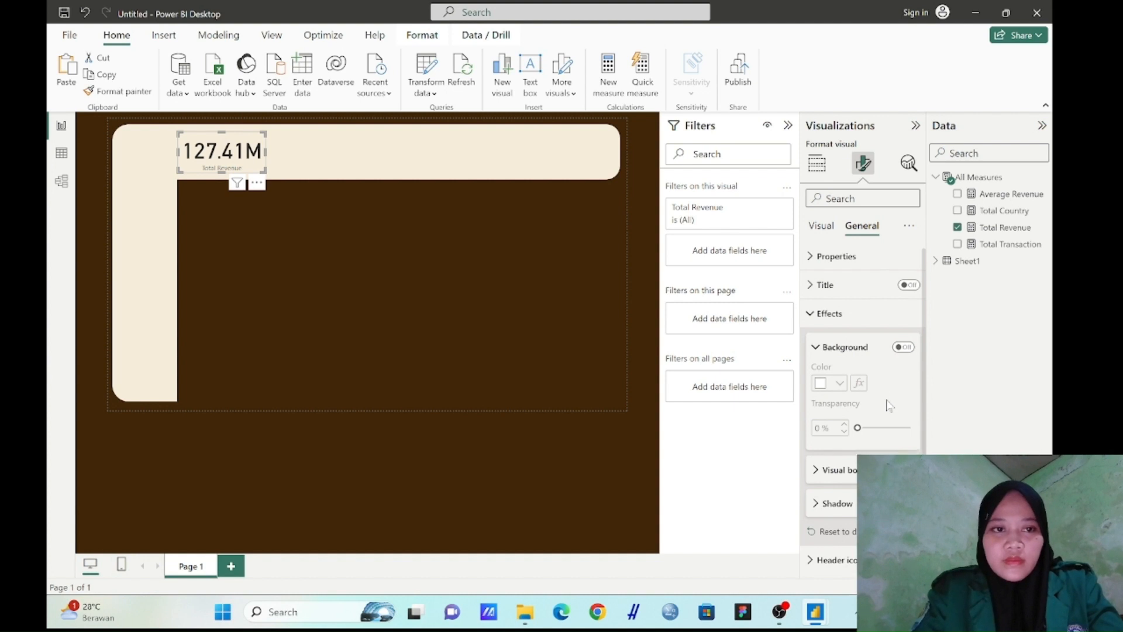
Turn on the card's black visual border with 12 px rounded corners and extend the card slightly upward
scroll(849, 422, down, 1)
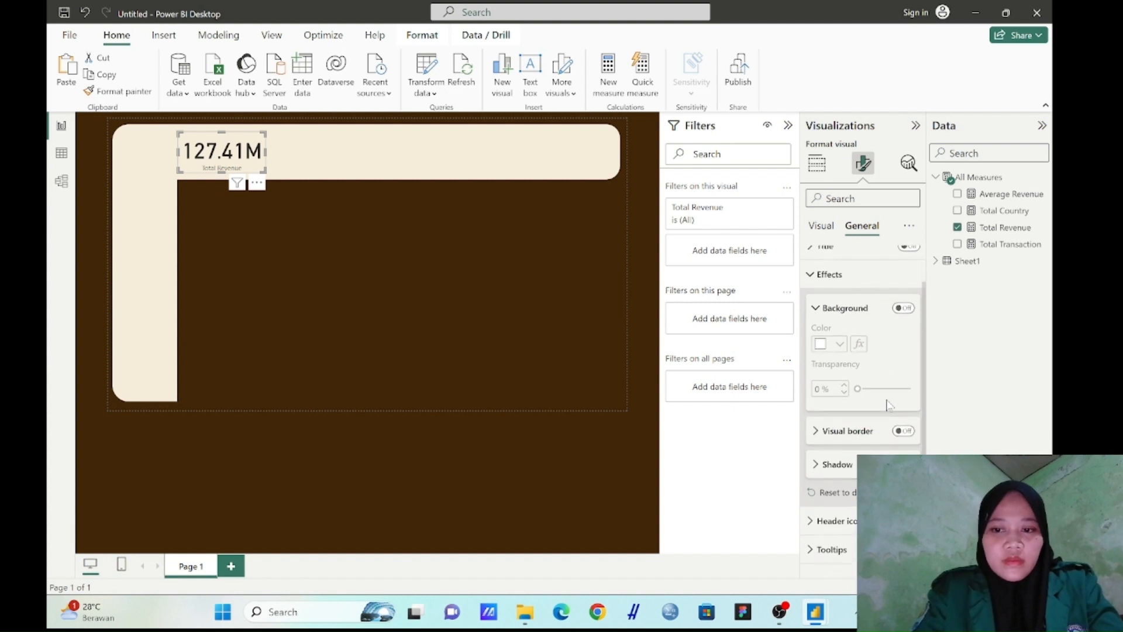
click(903, 428)
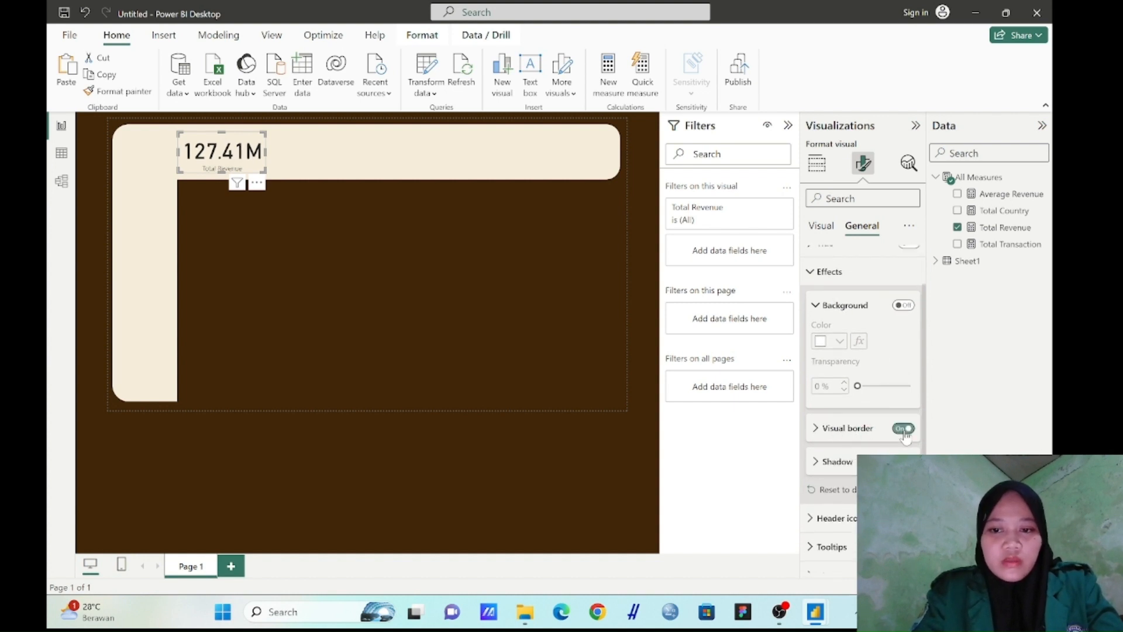
click(817, 434)
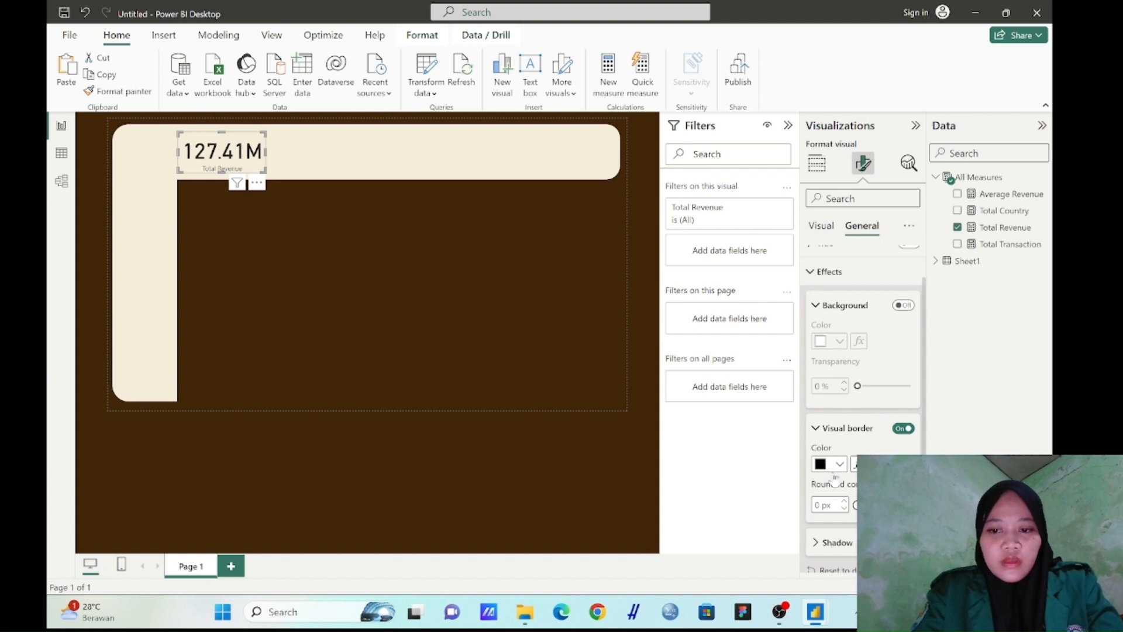
scroll(835, 480, down, 1)
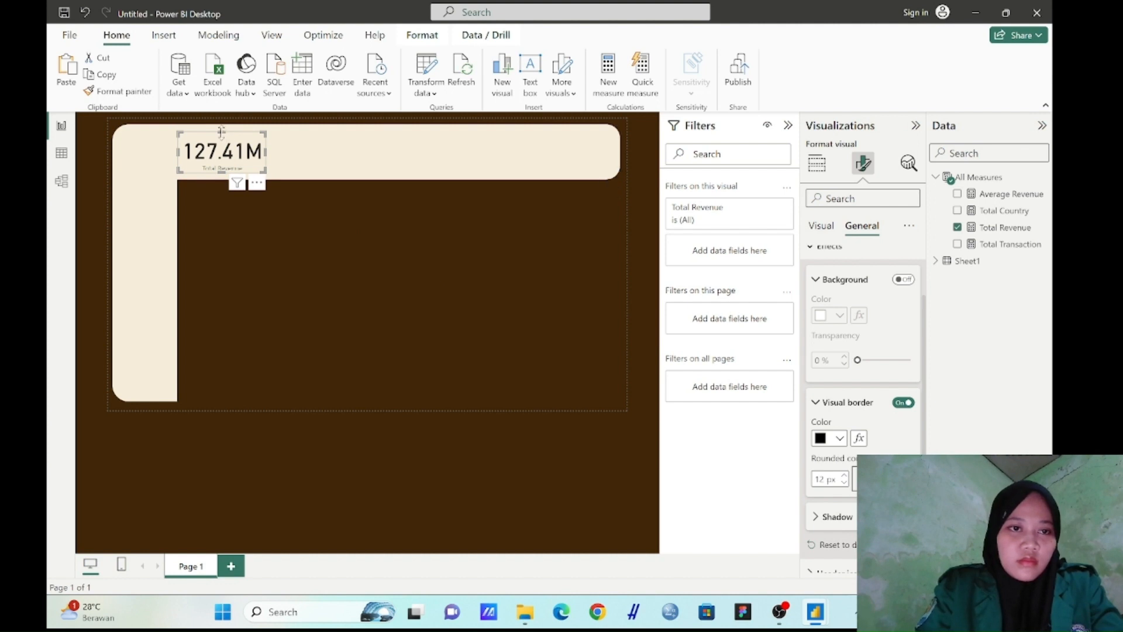
drag(221, 131, 221, 128)
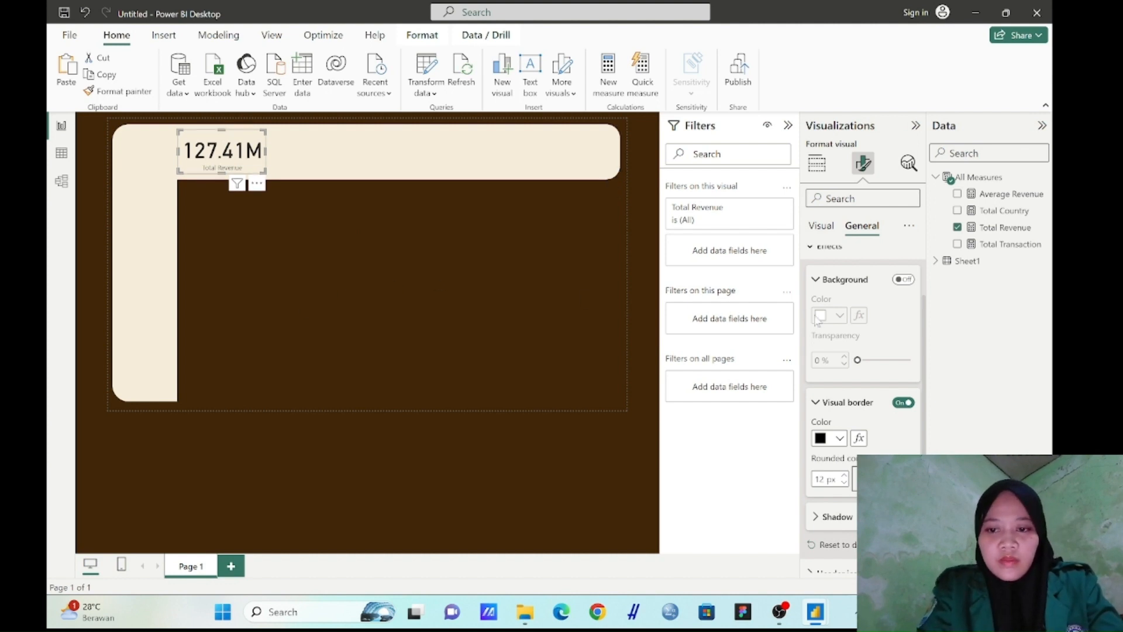
Turn on the shadow effect for the Total Revenue card and collapse its border settings
scroll(860, 366, down, 2)
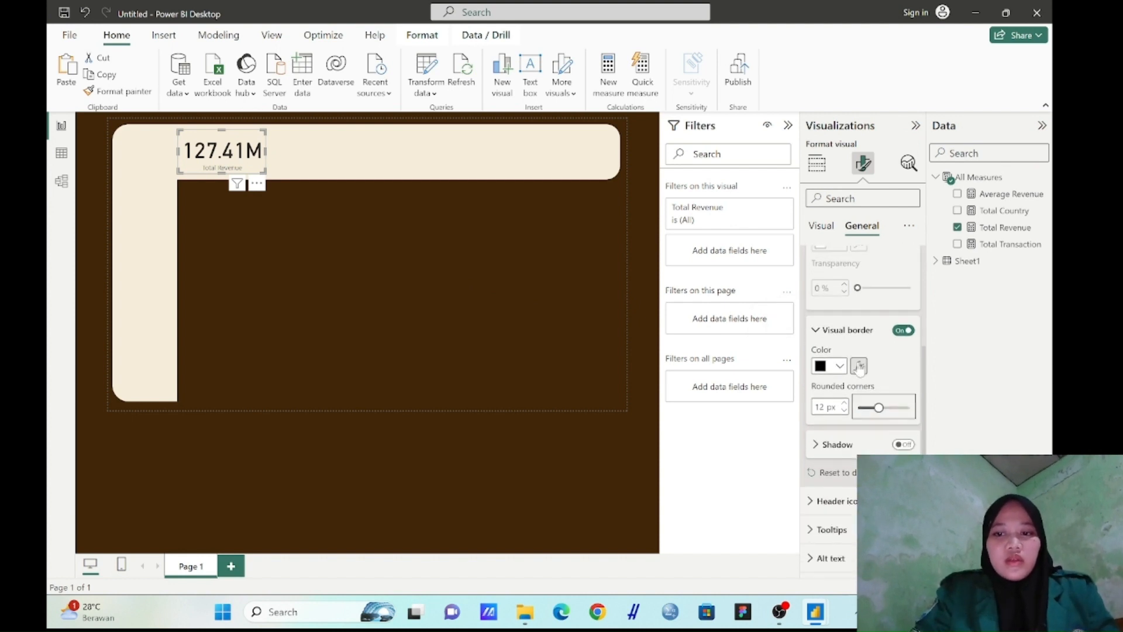
click(903, 445)
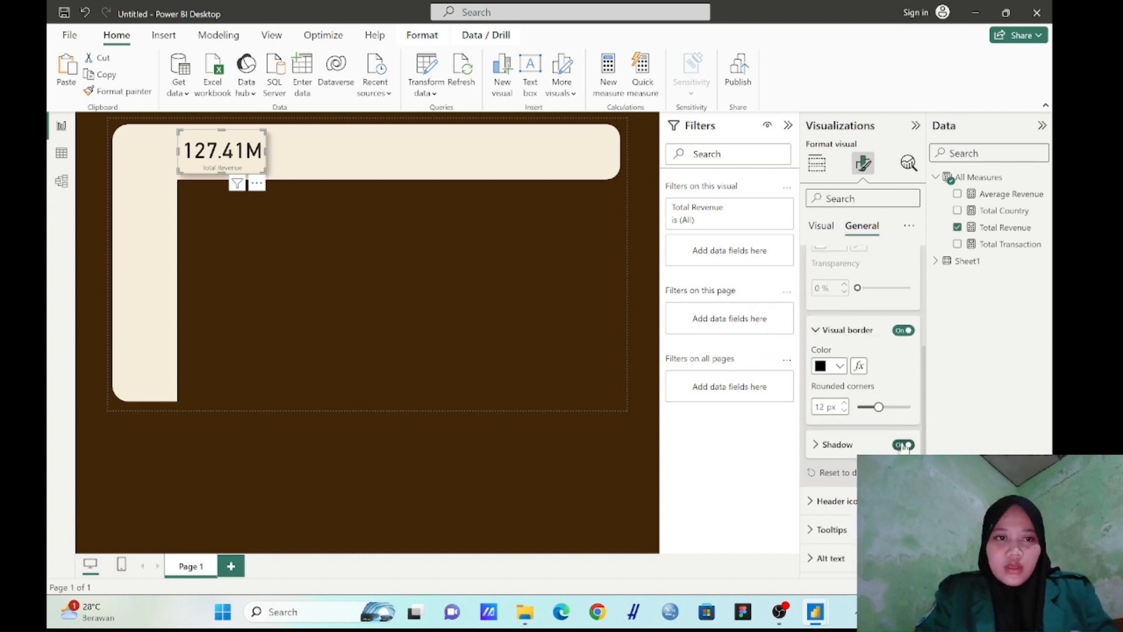
click(846, 330)
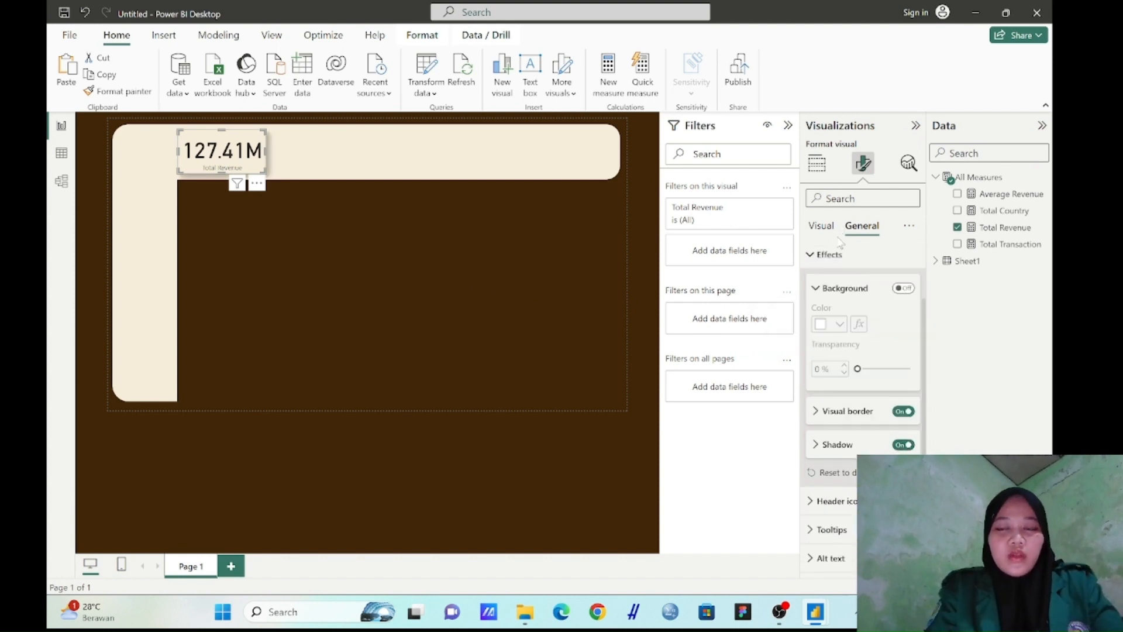
Make the callout value of the Total Revenue card bold
click(829, 230)
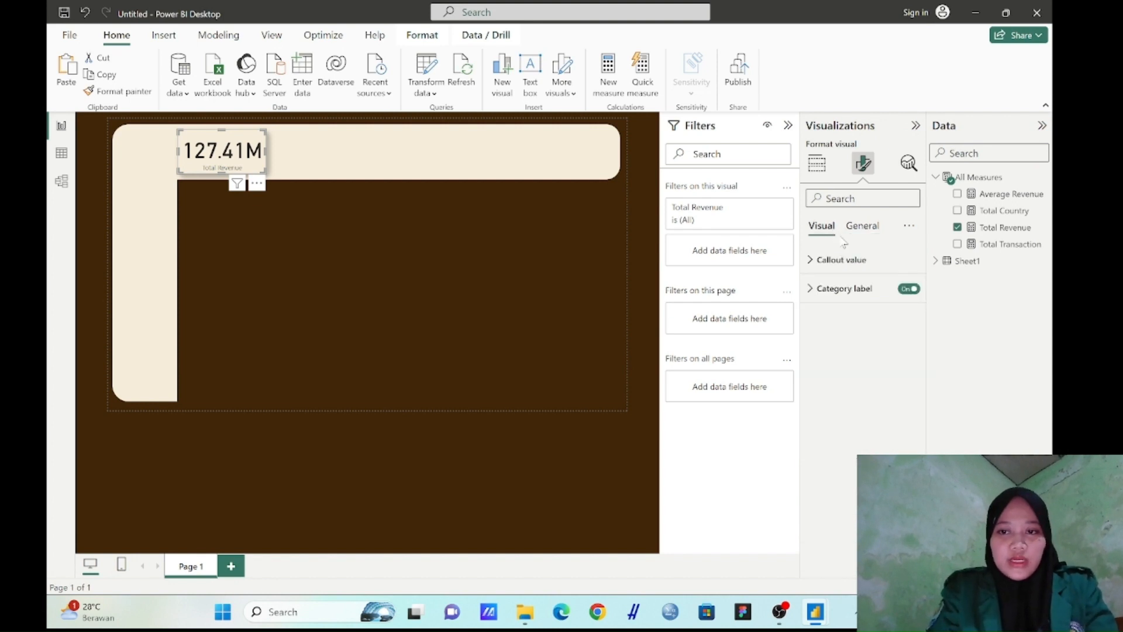
click(855, 260)
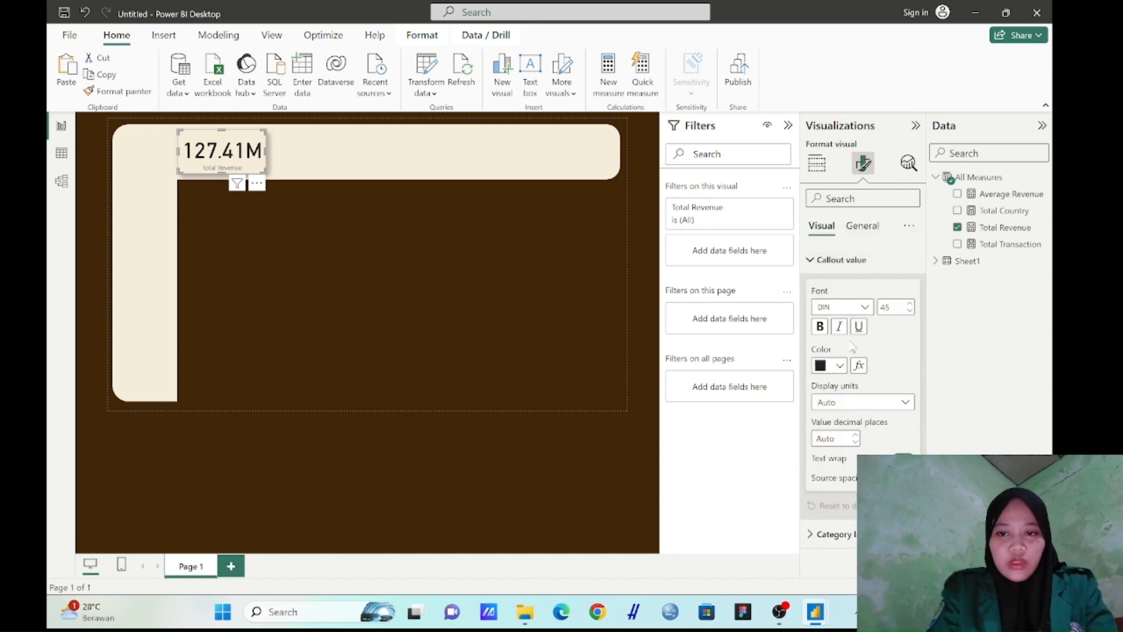
click(827, 324)
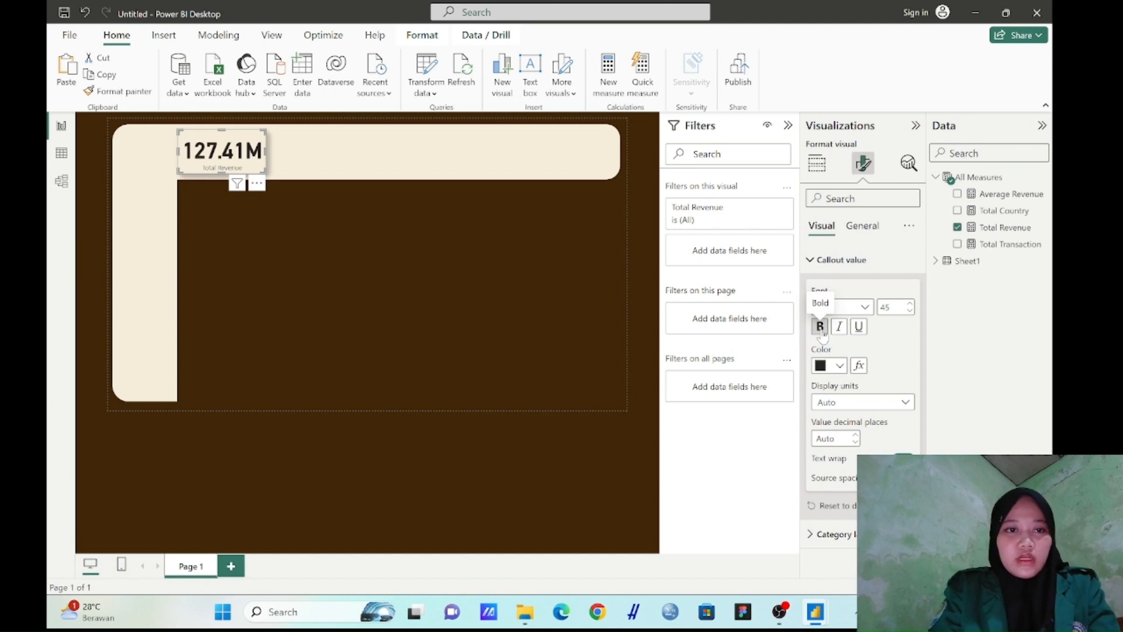
click(847, 265)
Make the Total Revenue card's category label bold and color it black (#000000)
click(852, 289)
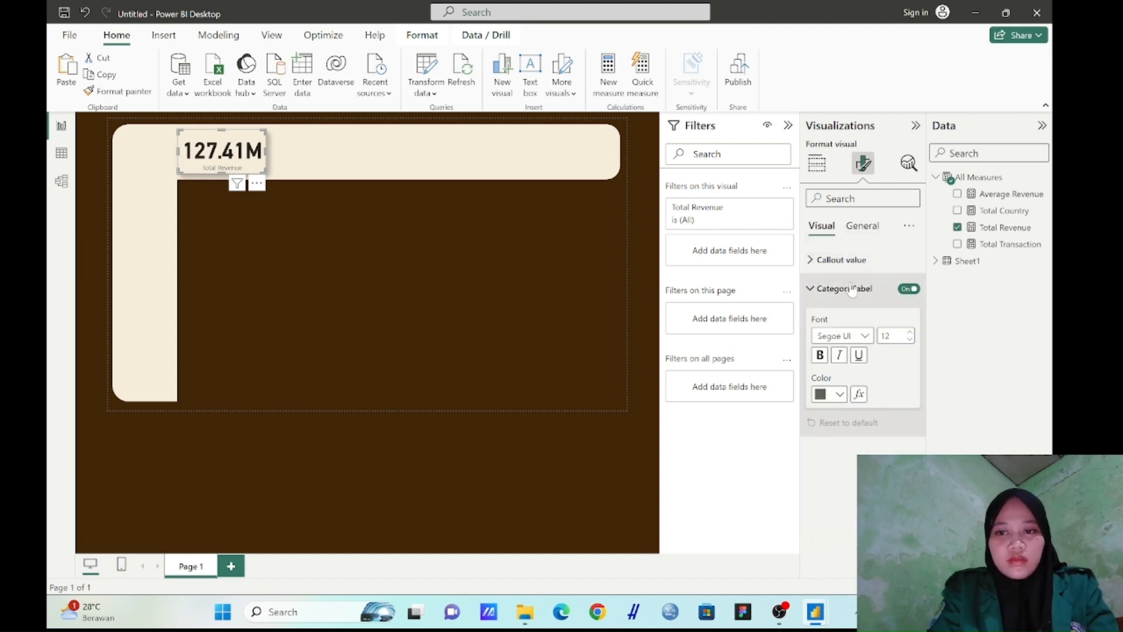
click(827, 358)
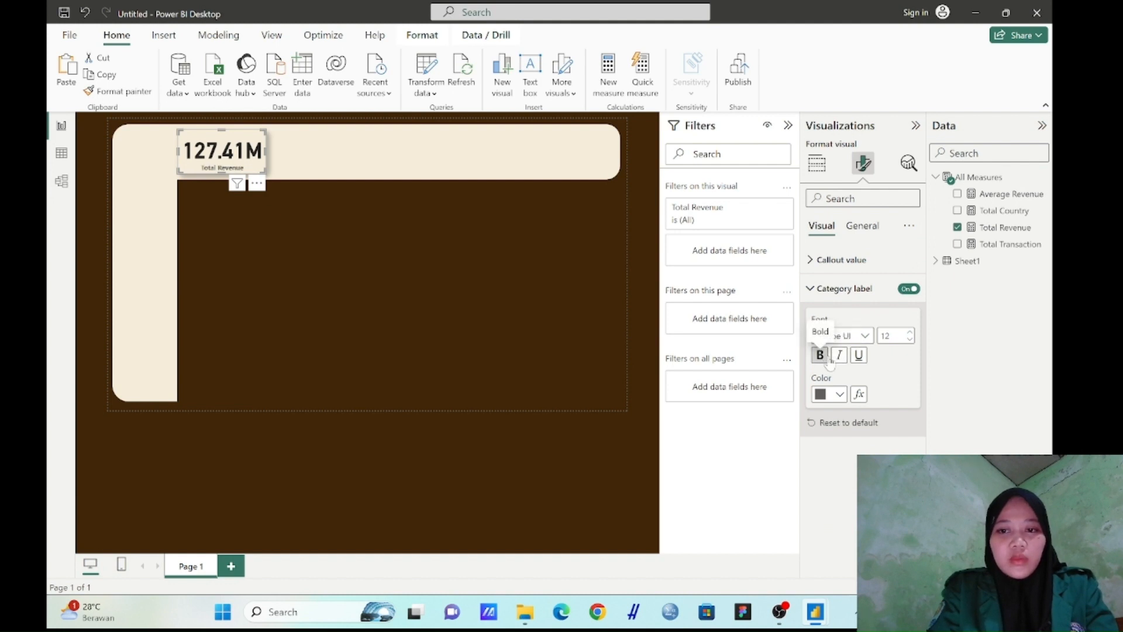
click(831, 395)
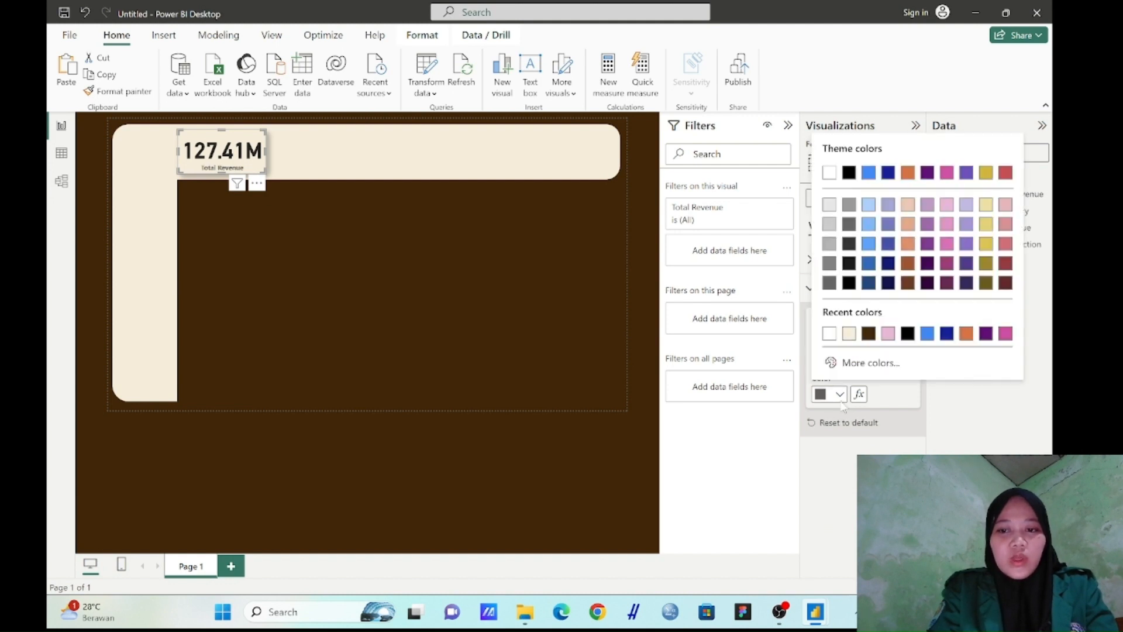
click(907, 333)
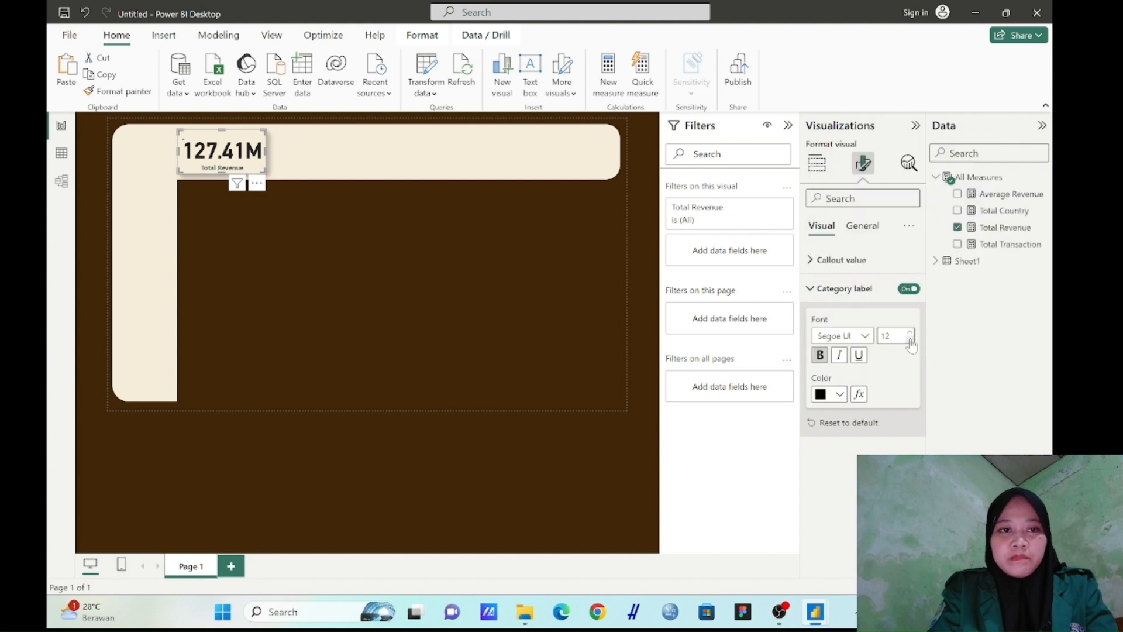
click(865, 265)
click(857, 264)
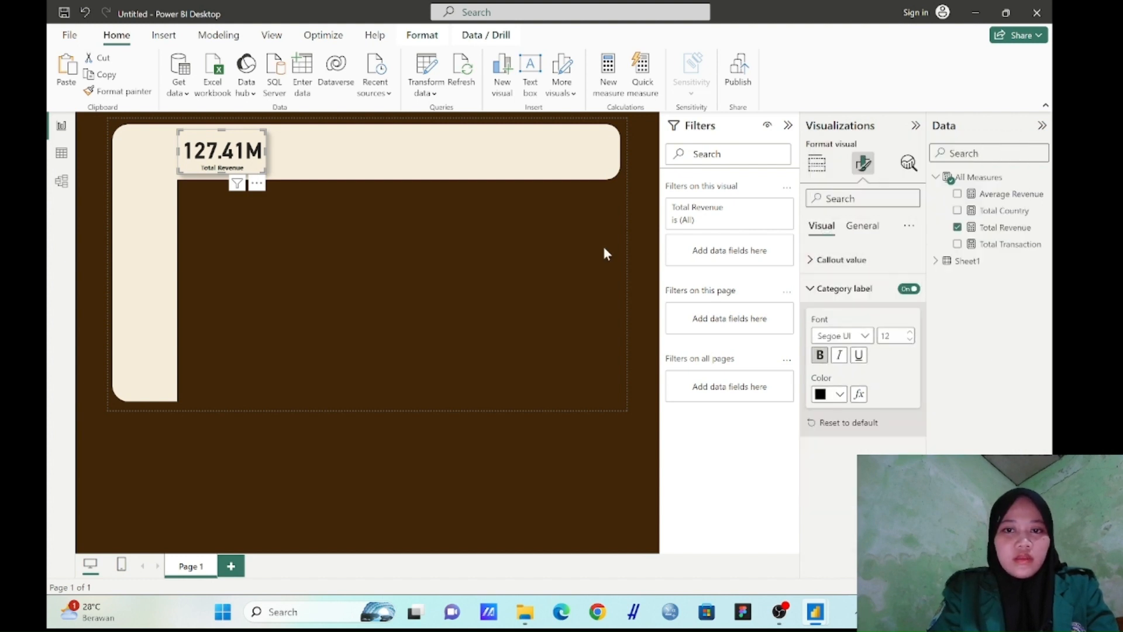
click(470, 266)
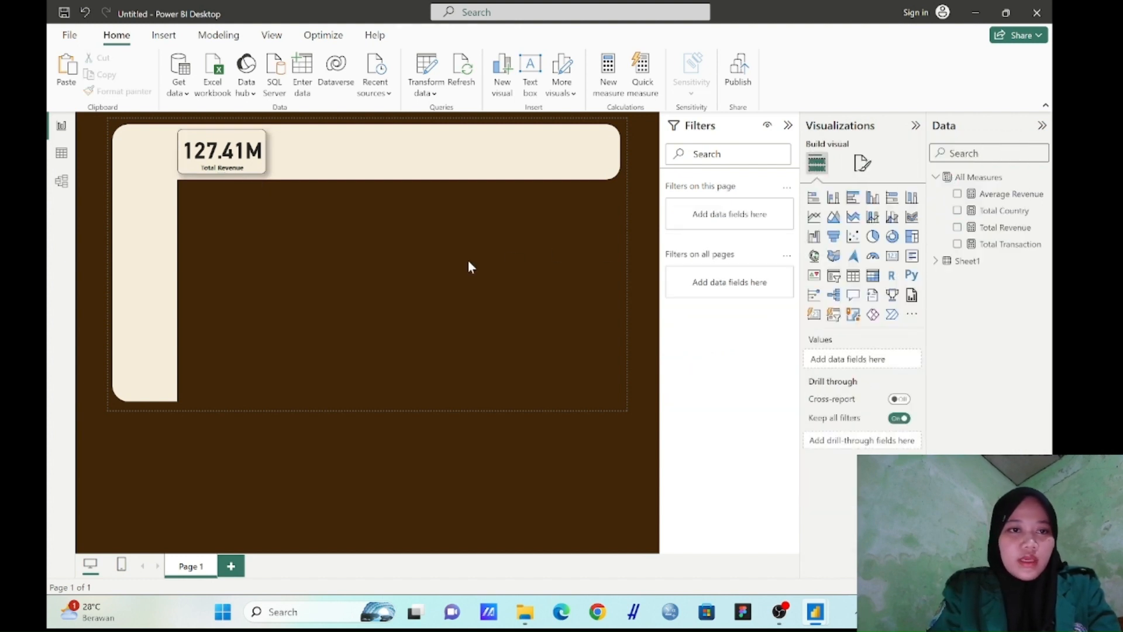
Widen the Total Revenue card slightly and place three copies of it in a row across the banner
click(257, 161)
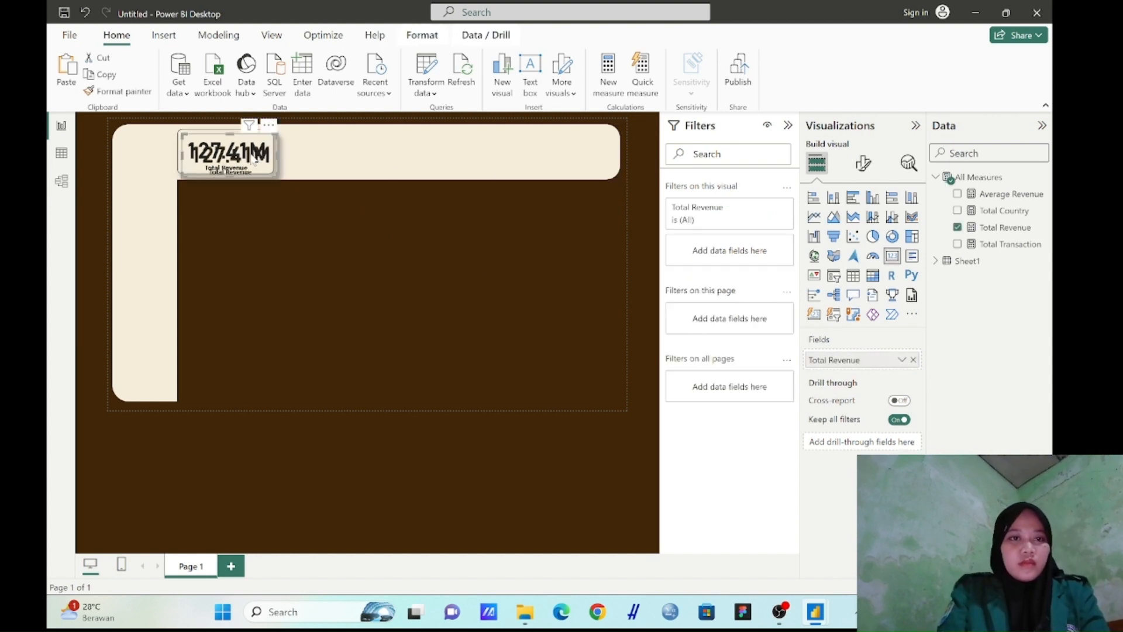
drag(249, 157, 354, 153)
key(ctrl+v)
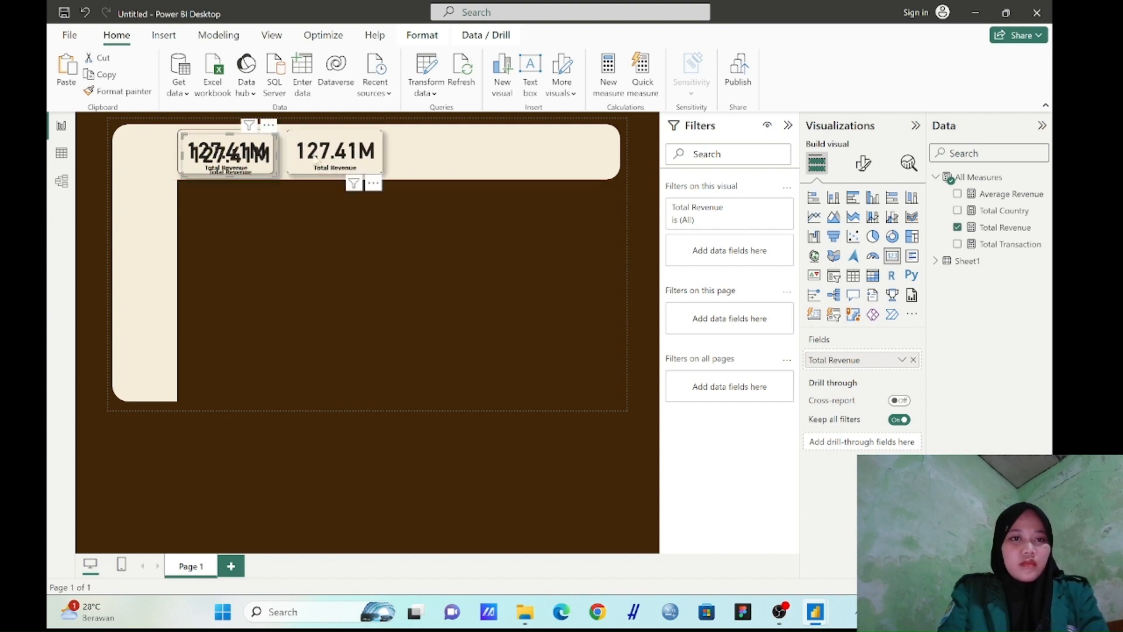
drag(240, 165, 452, 161)
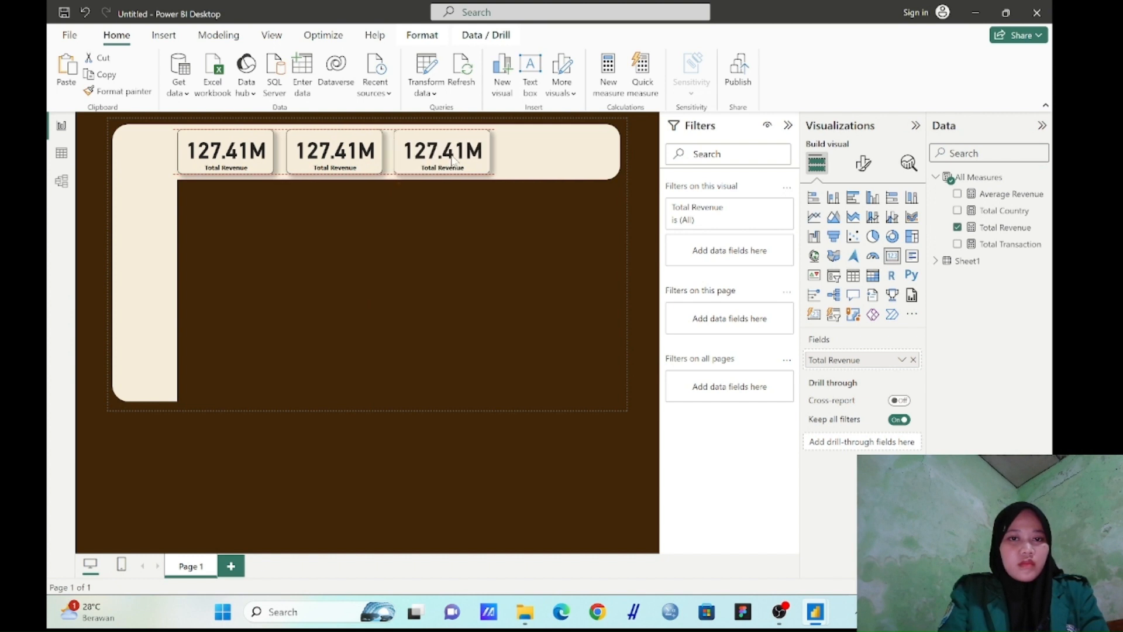
drag(227, 155, 562, 150)
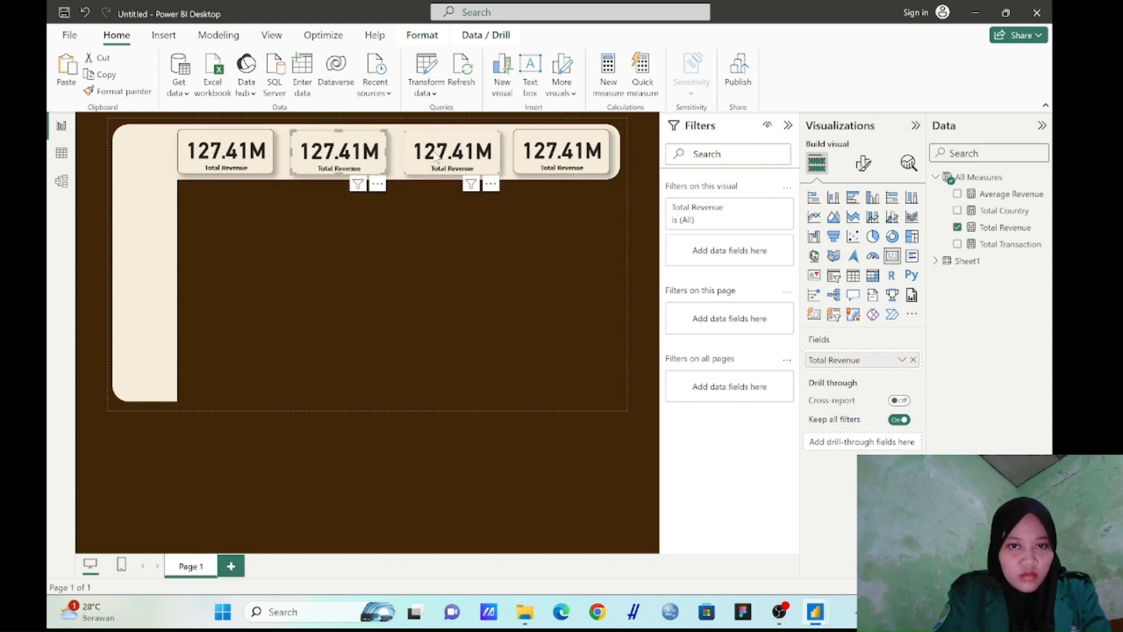
Adjust the positions of the copied cards so all four are evenly spaced along the banner
drag(438, 157, 441, 159)
drag(531, 162, 537, 161)
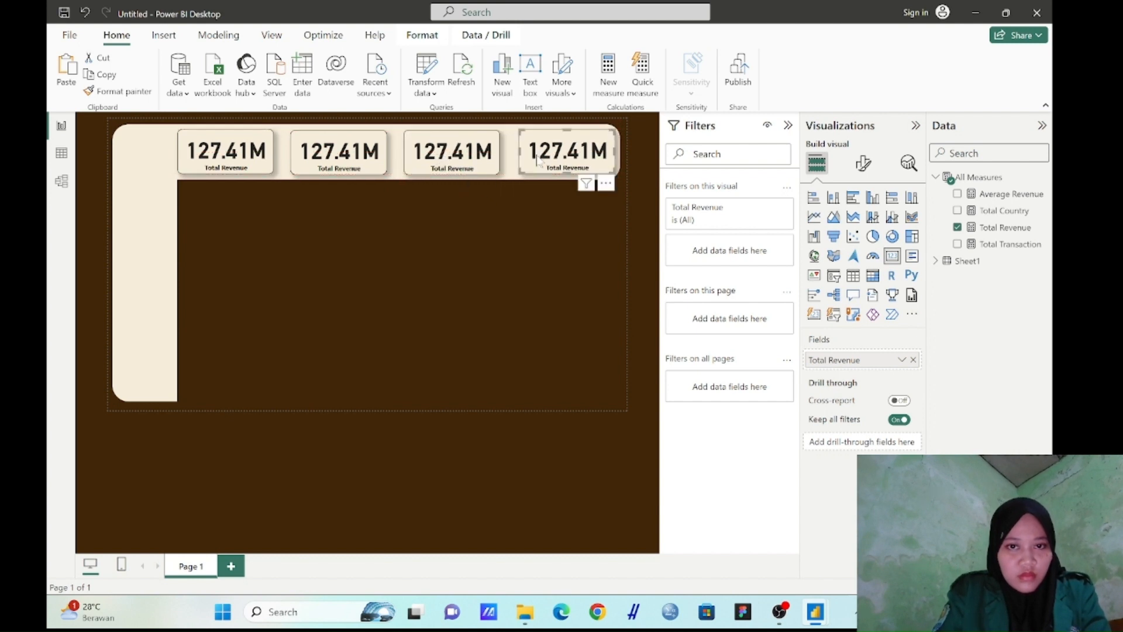
click(472, 208)
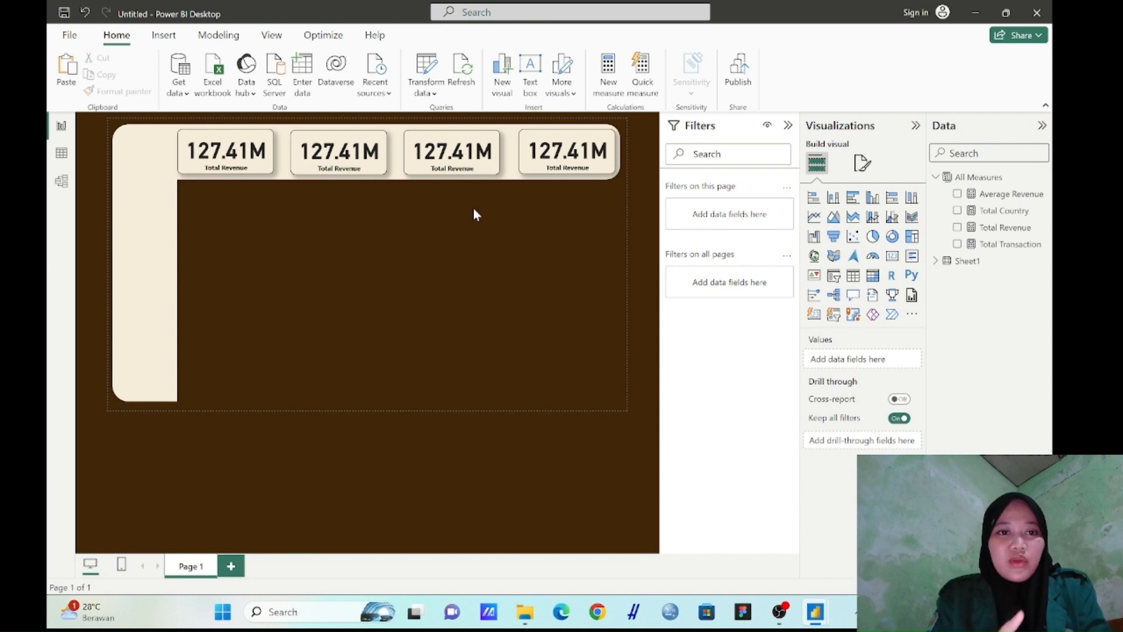
Replace the measure in the second banner card with Average Revenue
click(375, 151)
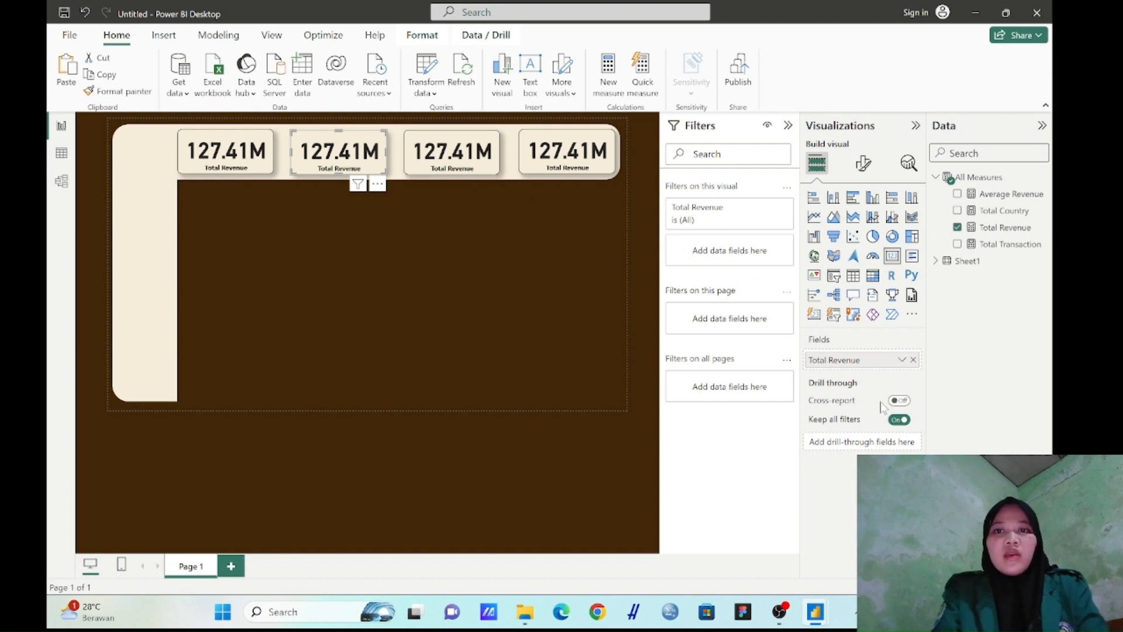
click(914, 360)
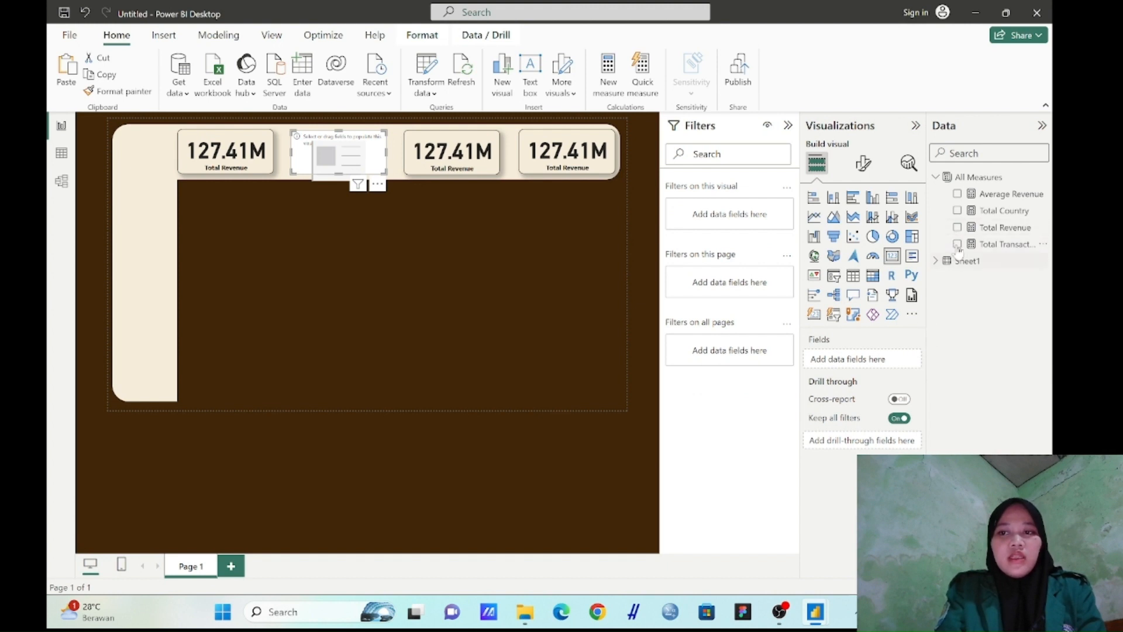
drag(1002, 195, 880, 363)
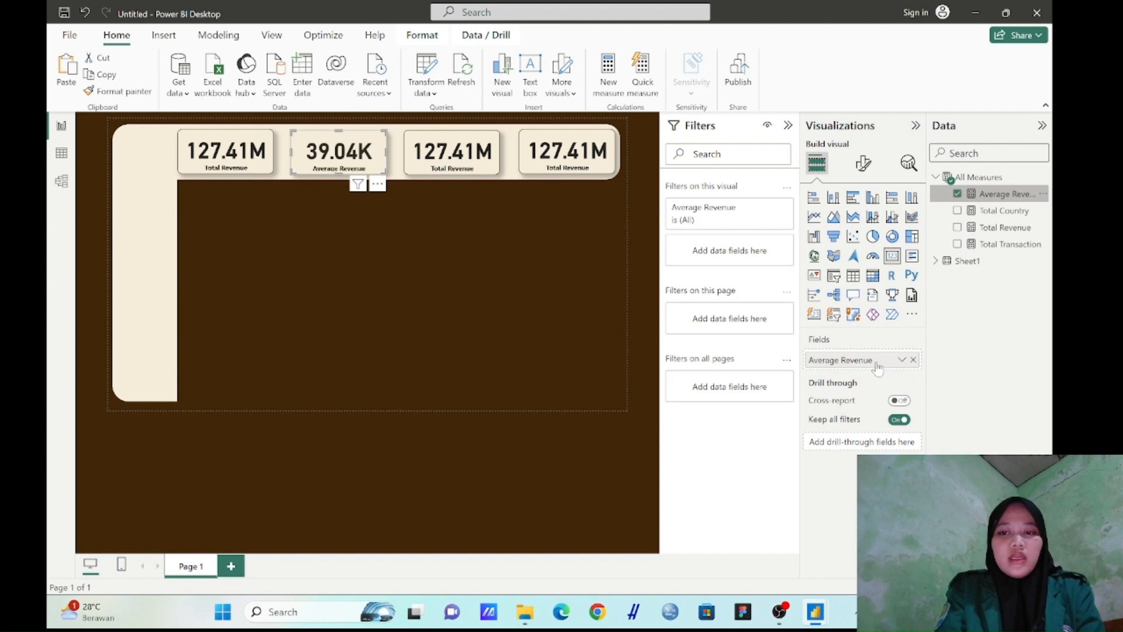
Replace the measure in the third banner card with Total Country
click(480, 158)
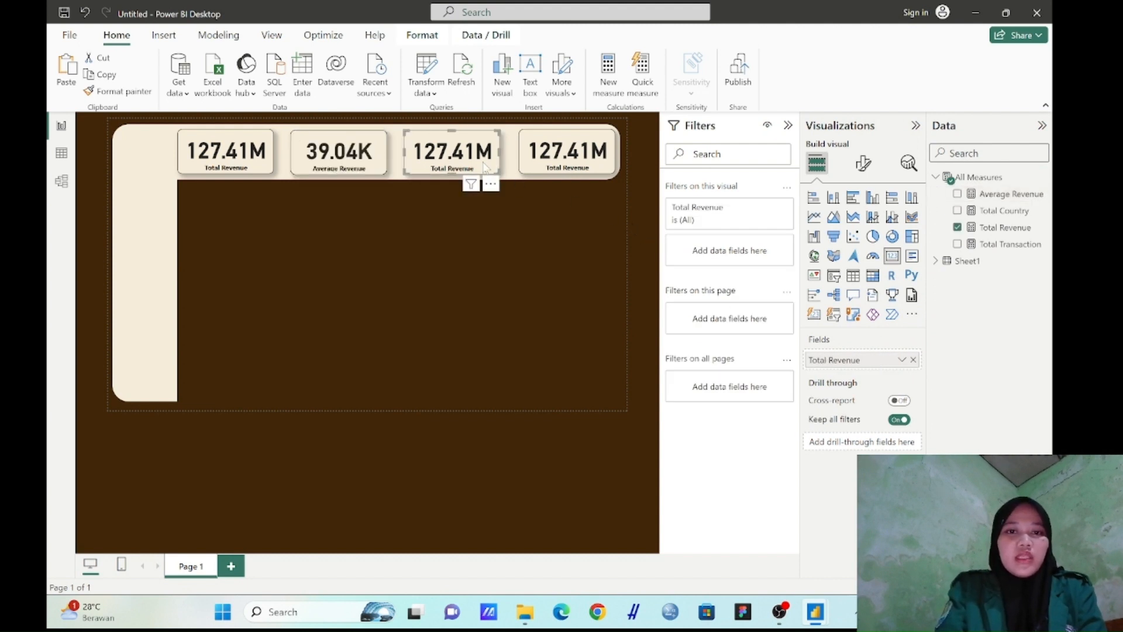
click(913, 360)
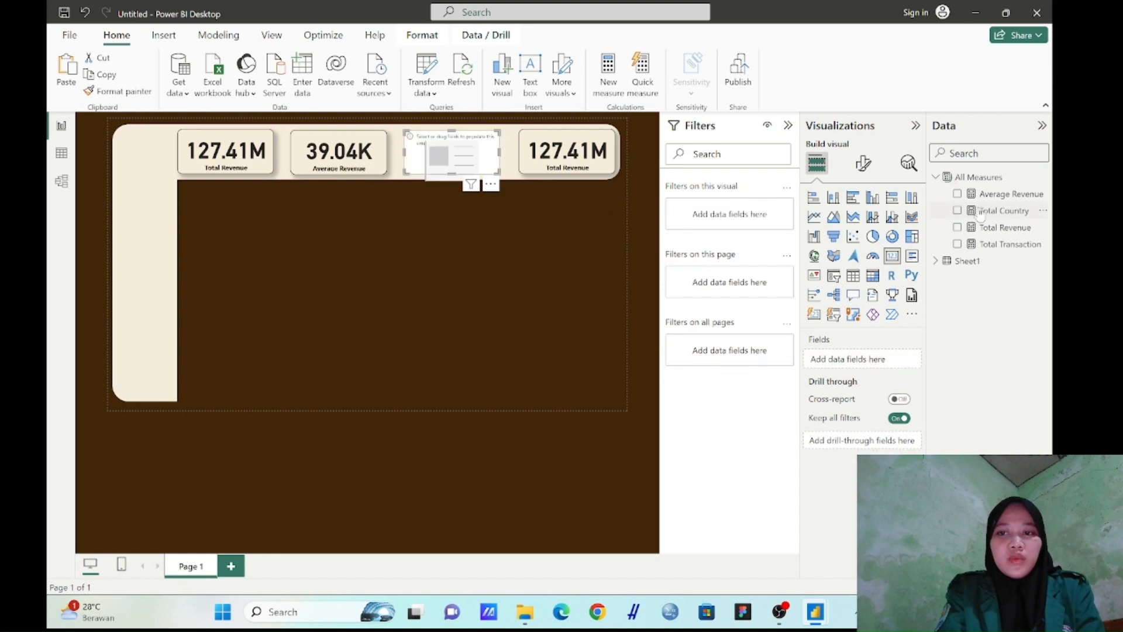
drag(1002, 217, 876, 366)
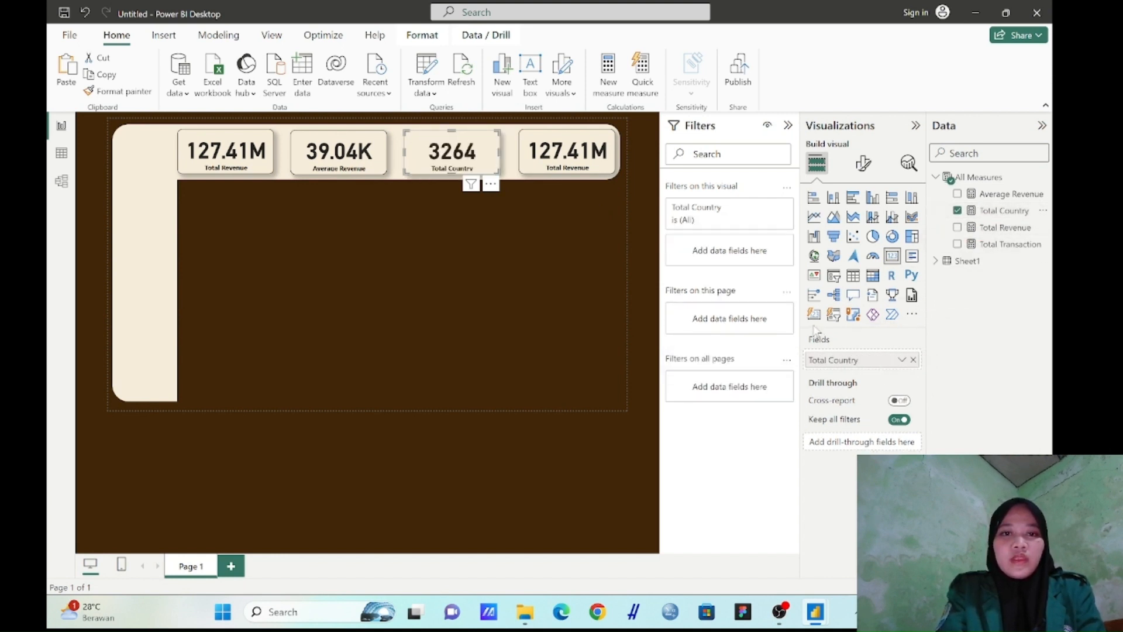
Replace the measure in the fourth banner card with Total Transaction
click(611, 165)
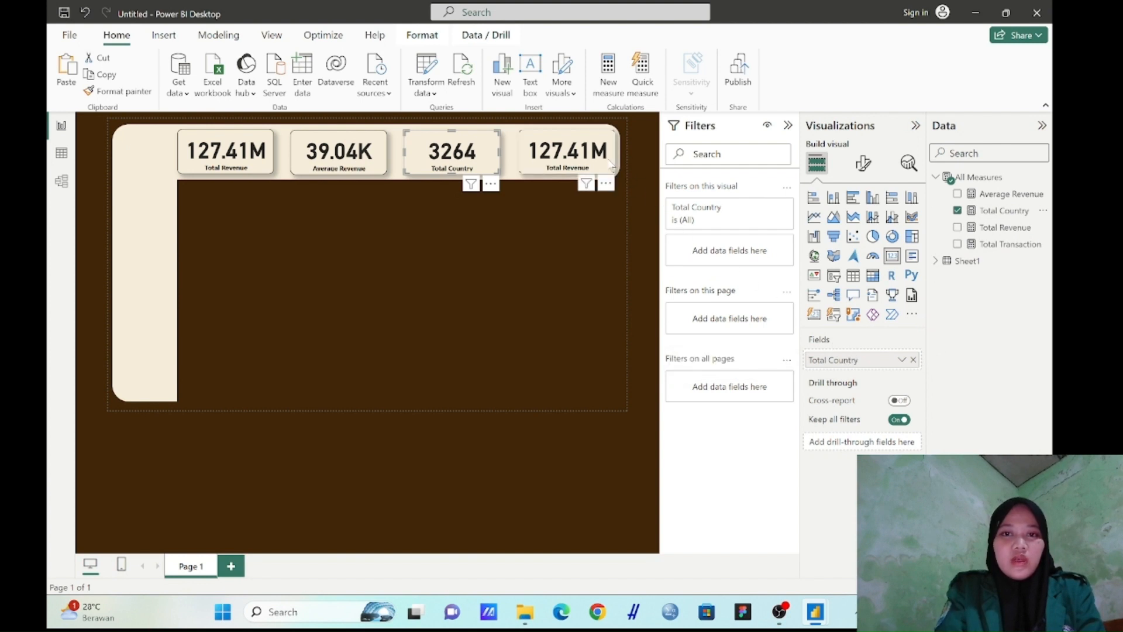
click(913, 360)
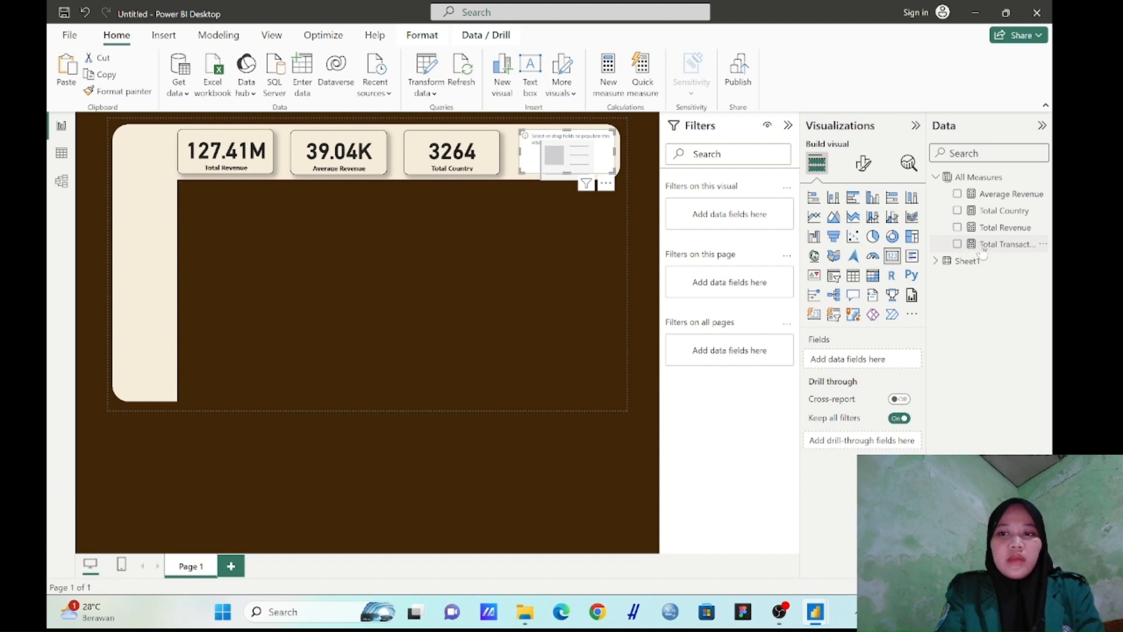
drag(985, 253, 865, 362)
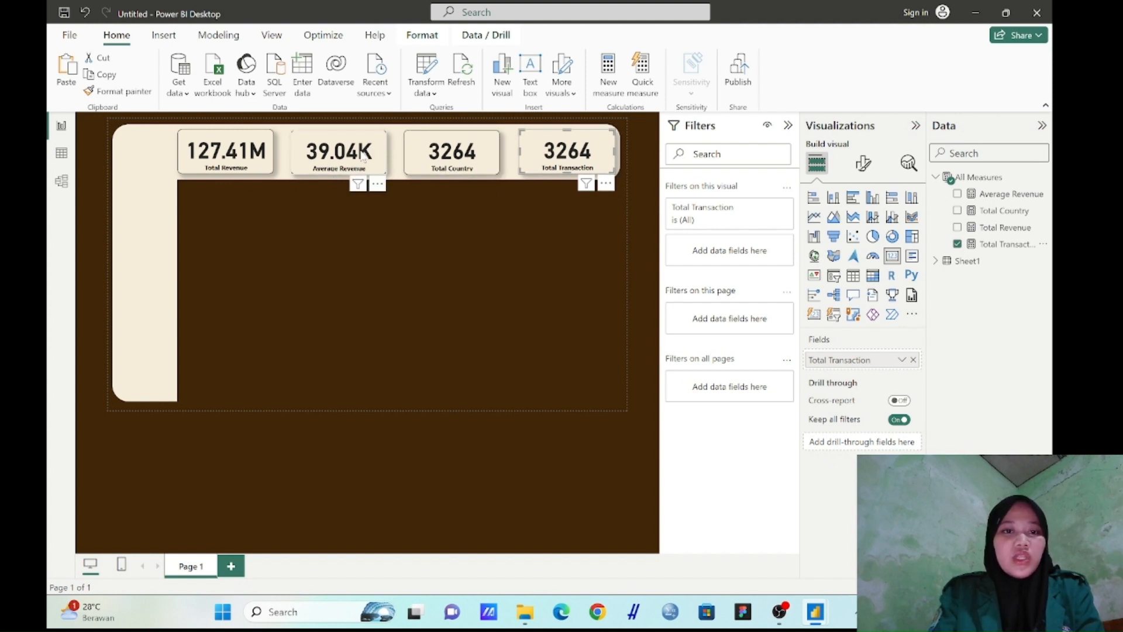
click(468, 258)
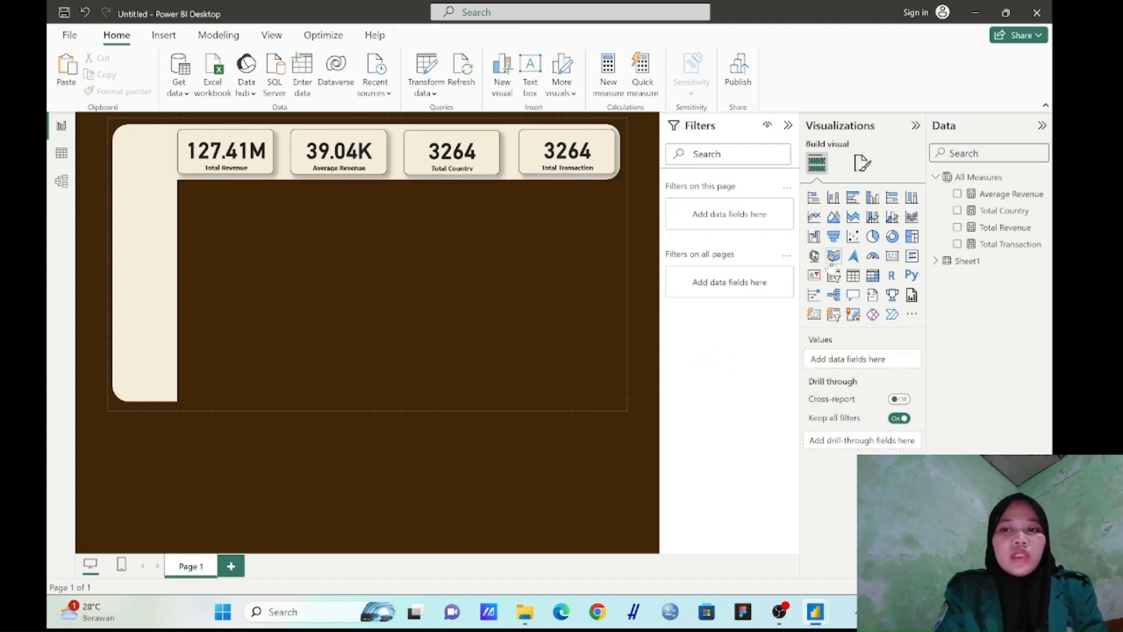
Insert a donut chart, shrink it to about the width of a card, and place it just below the Total Revenue card
click(892, 237)
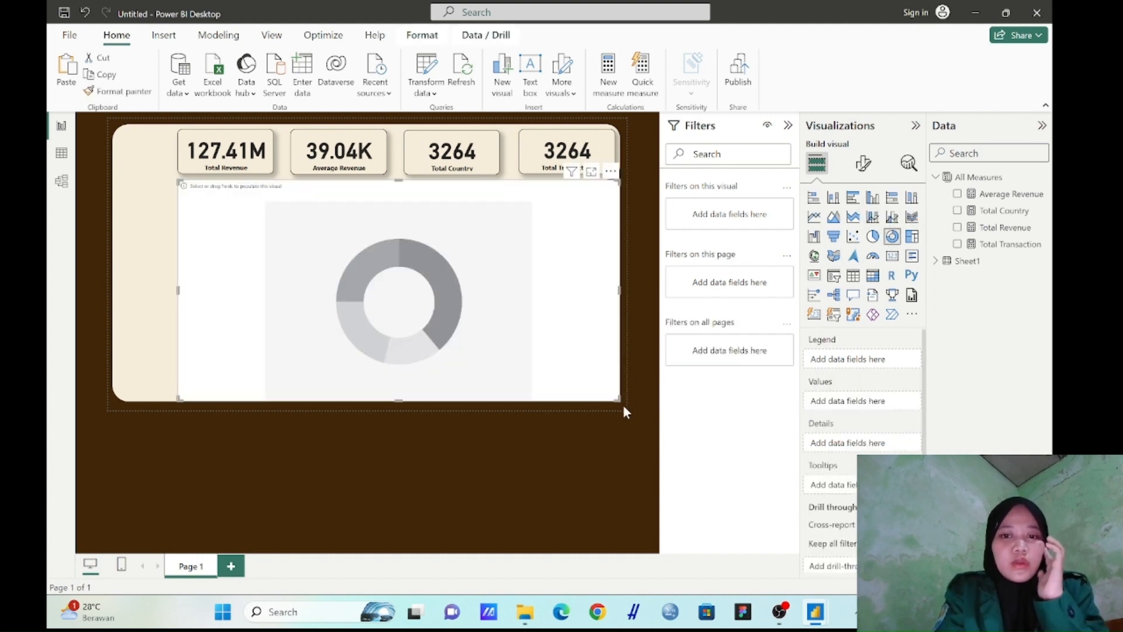
drag(620, 401, 252, 253)
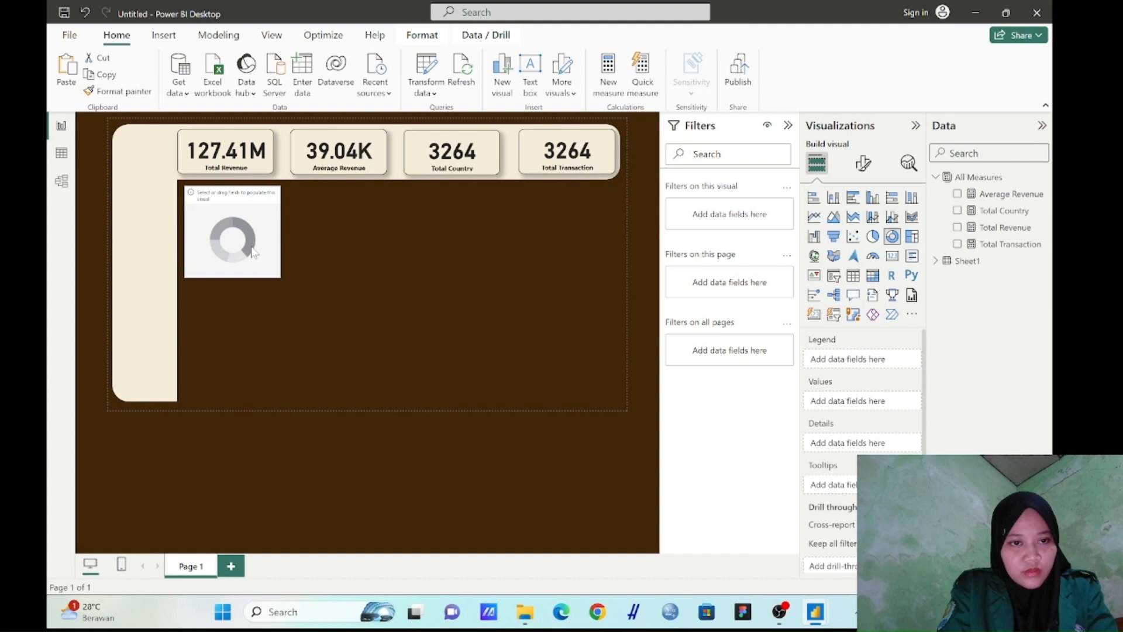
drag(251, 246, 250, 246)
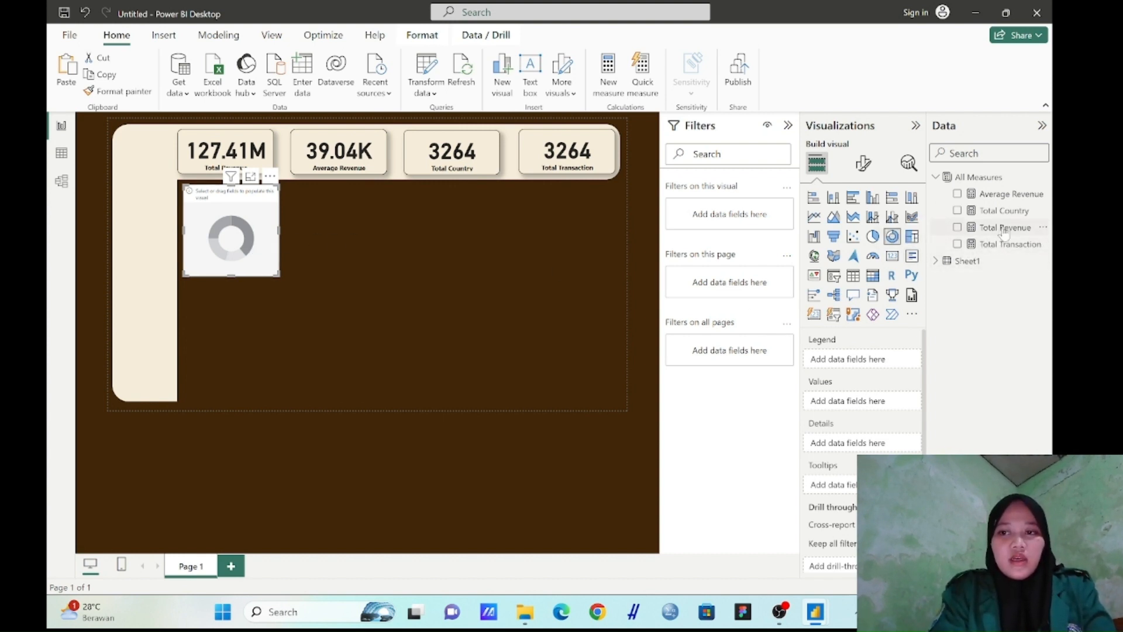
Set the donut chart's values to the Total Revenue measure and its legend to the Region field from Sheet1
drag(1003, 228, 866, 408)
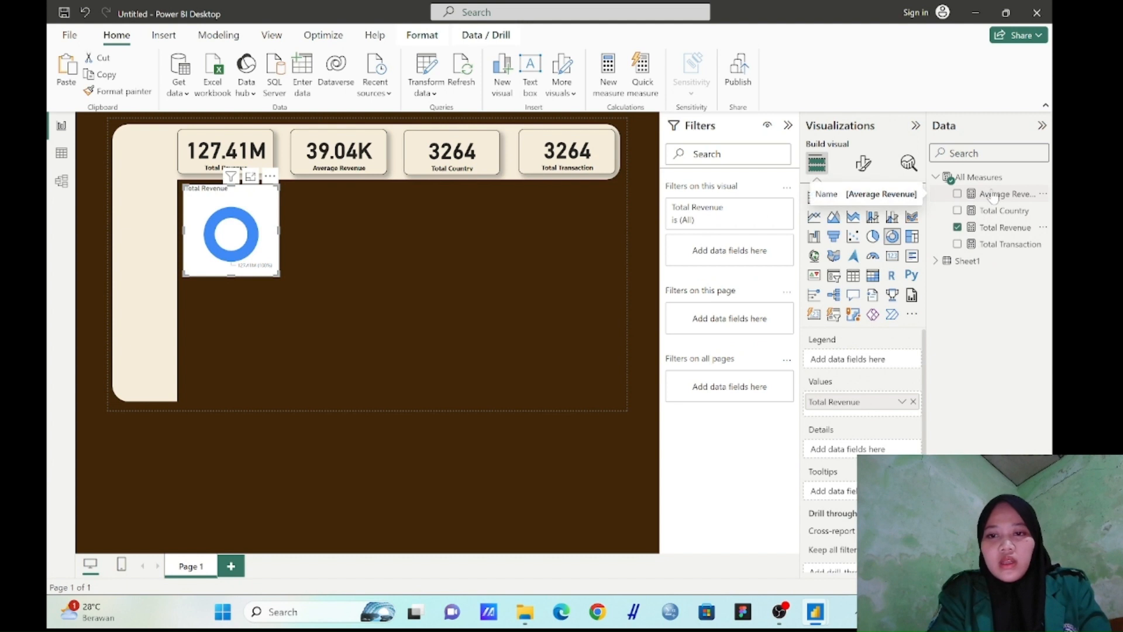
click(936, 262)
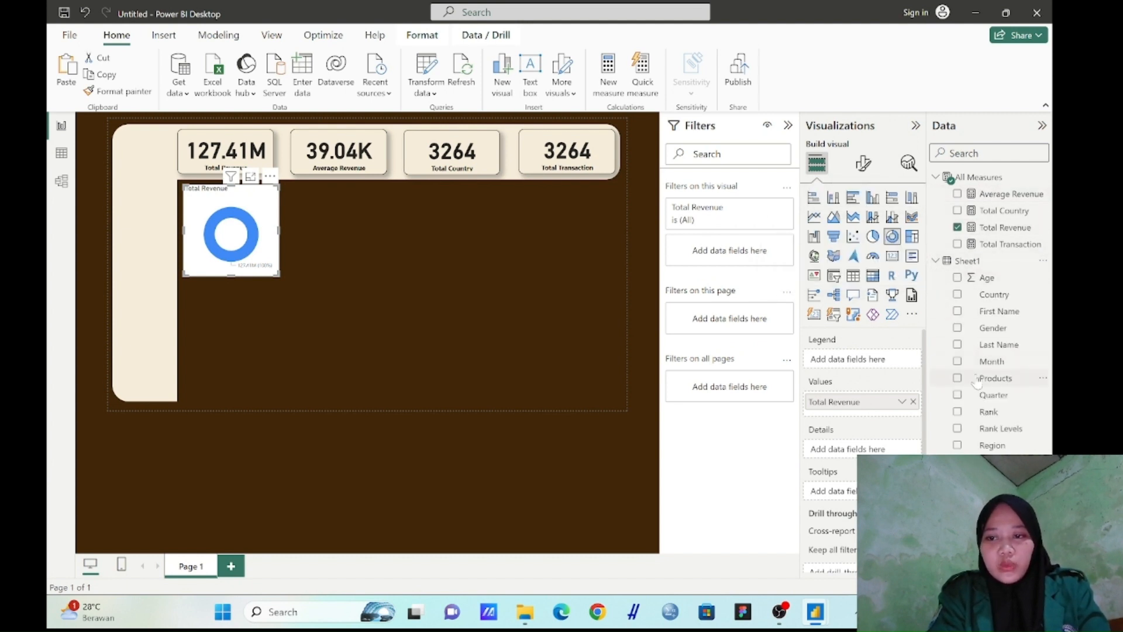
drag(993, 447, 866, 370)
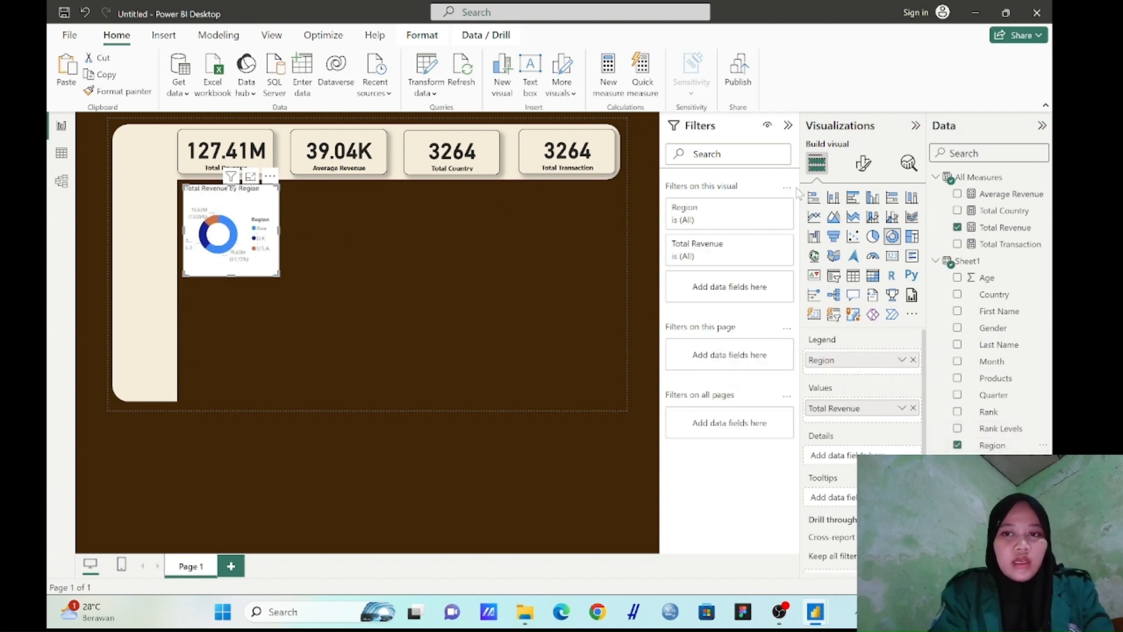
Turn off the donut chart's background and turn on its visual border
click(862, 165)
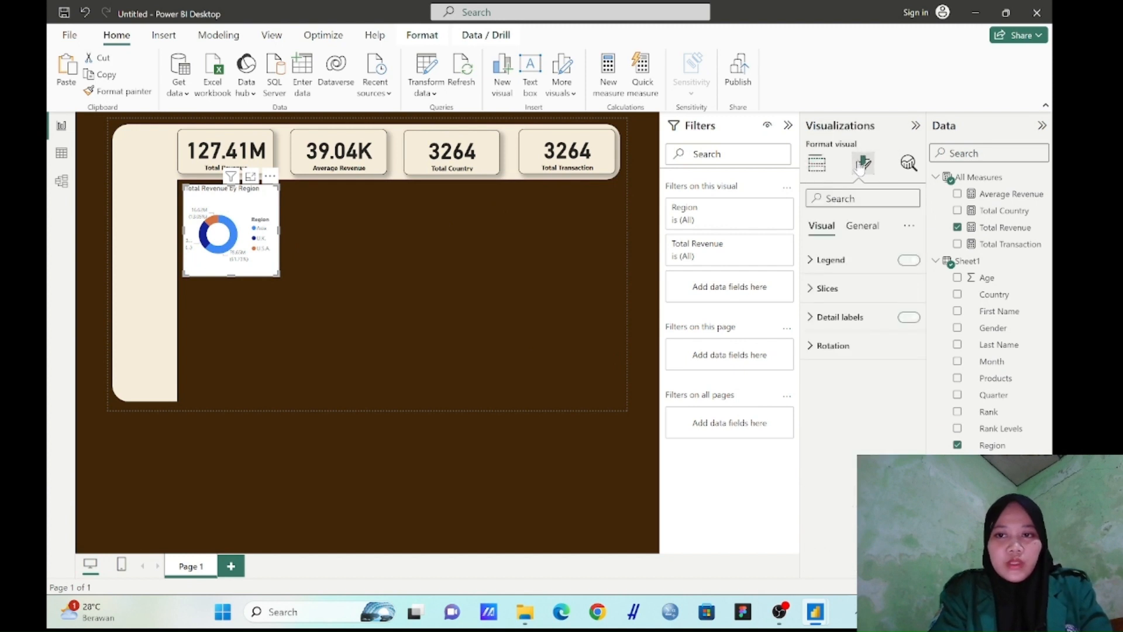
click(864, 227)
click(829, 328)
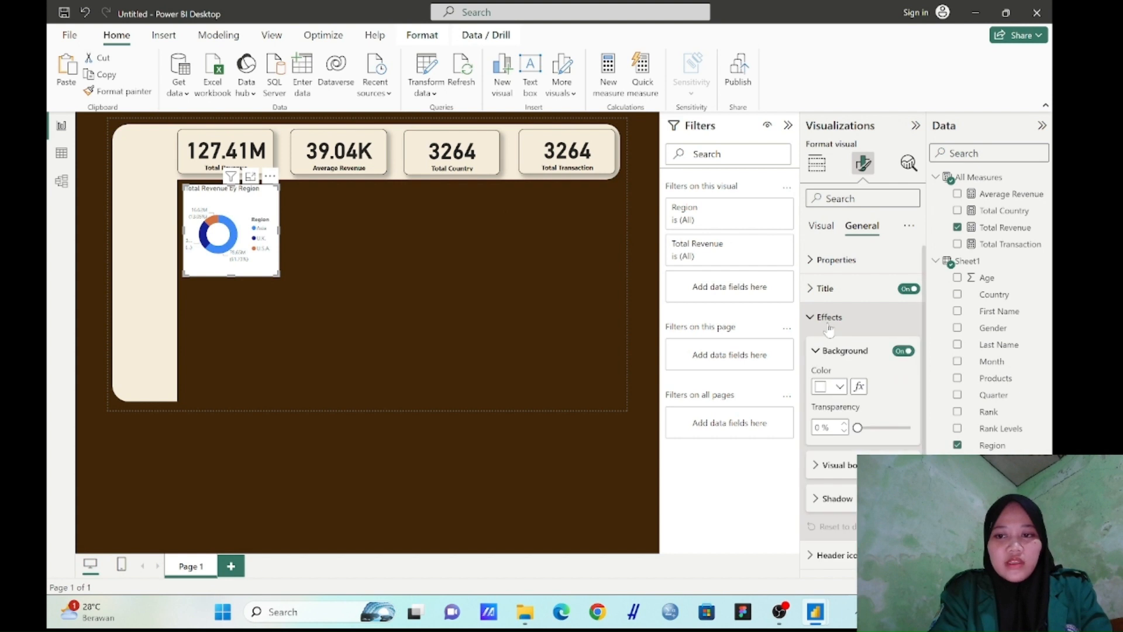
click(904, 352)
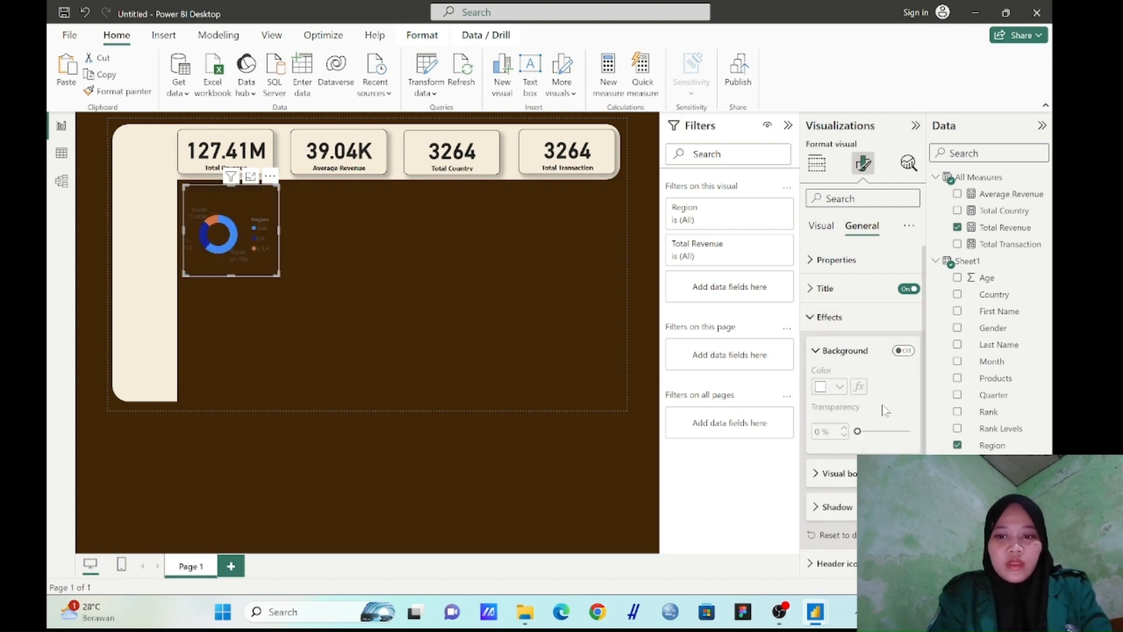
scroll(882, 405, down, 1)
click(903, 416)
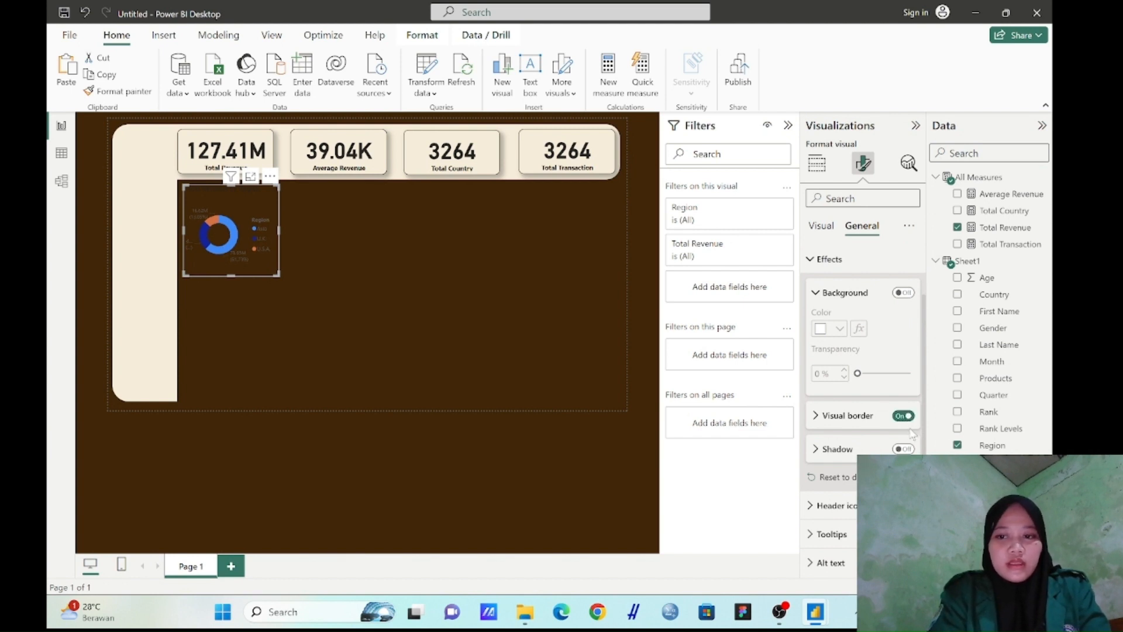
Set the rounded corners of the donut chart's visual border to 12 px
click(815, 417)
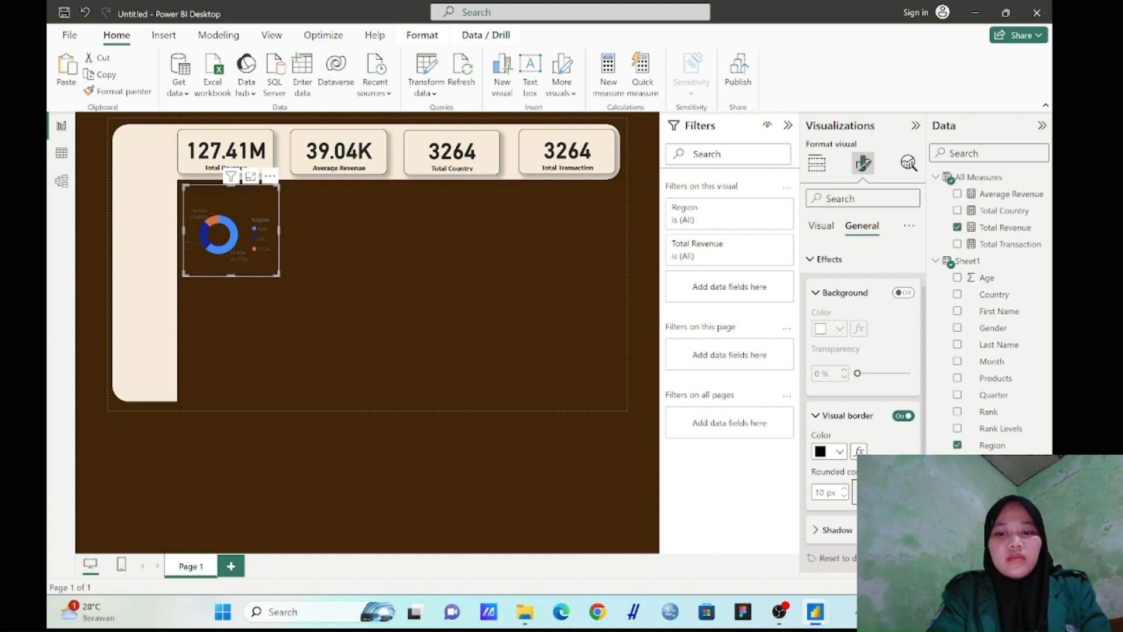
drag(877, 492, 875, 493)
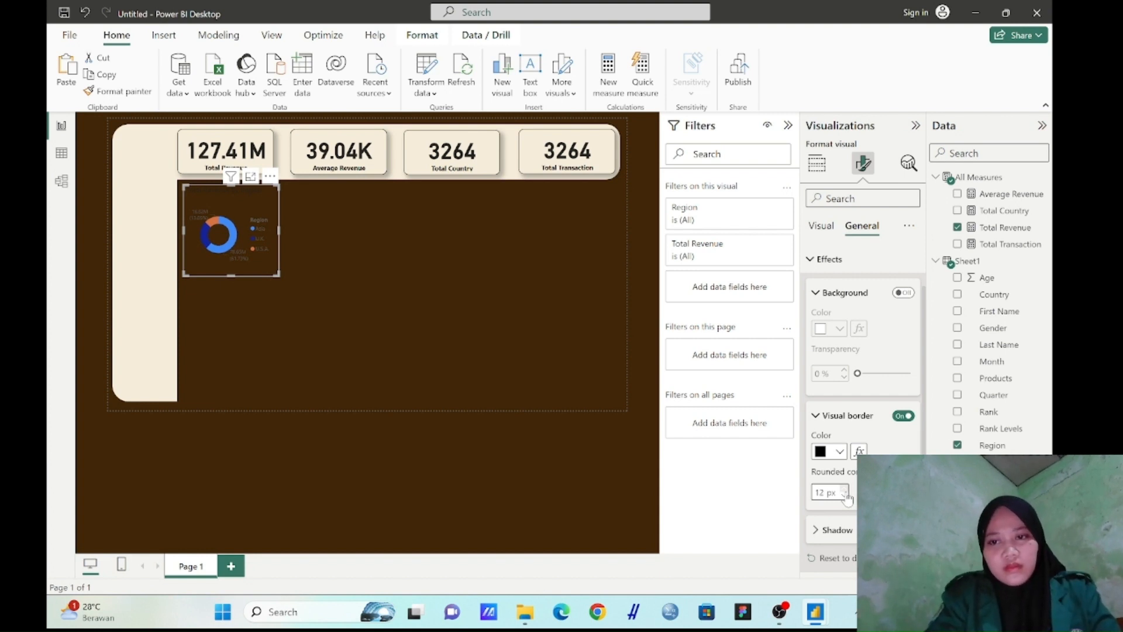
Set the donut chart's title text to black #000000 and centre it horizontally
scroll(859, 450, up, 2)
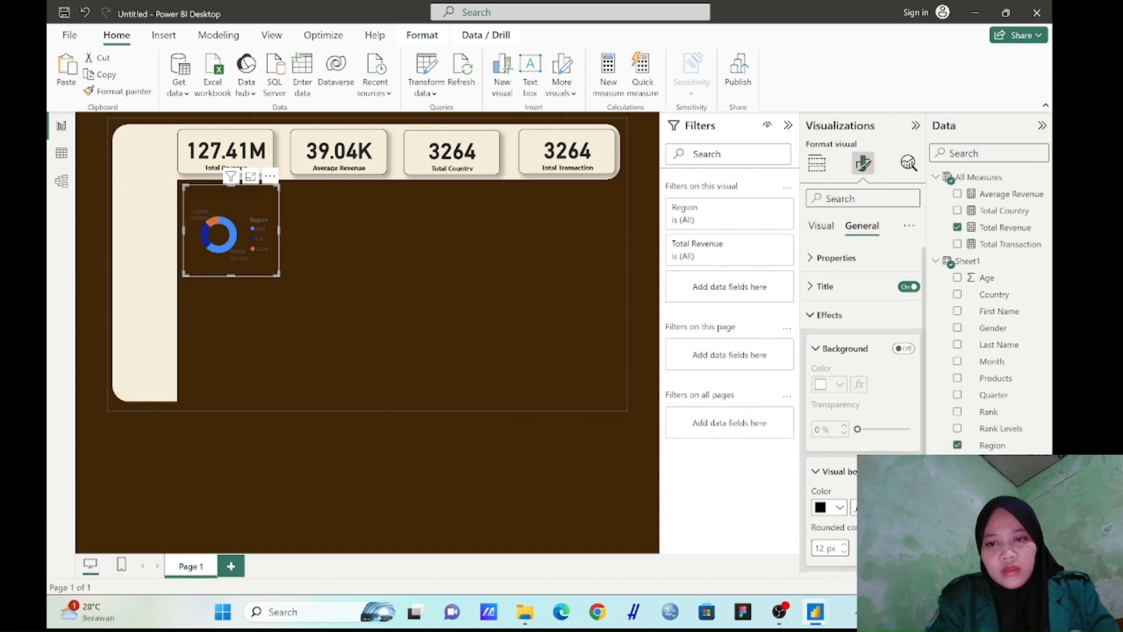
click(814, 291)
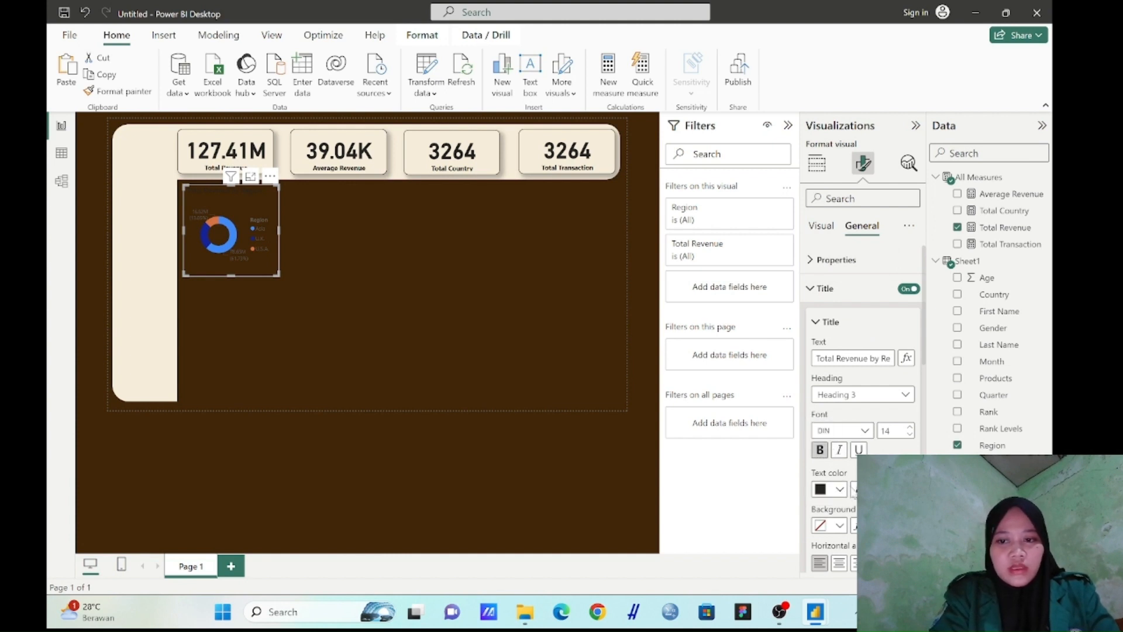
click(843, 491)
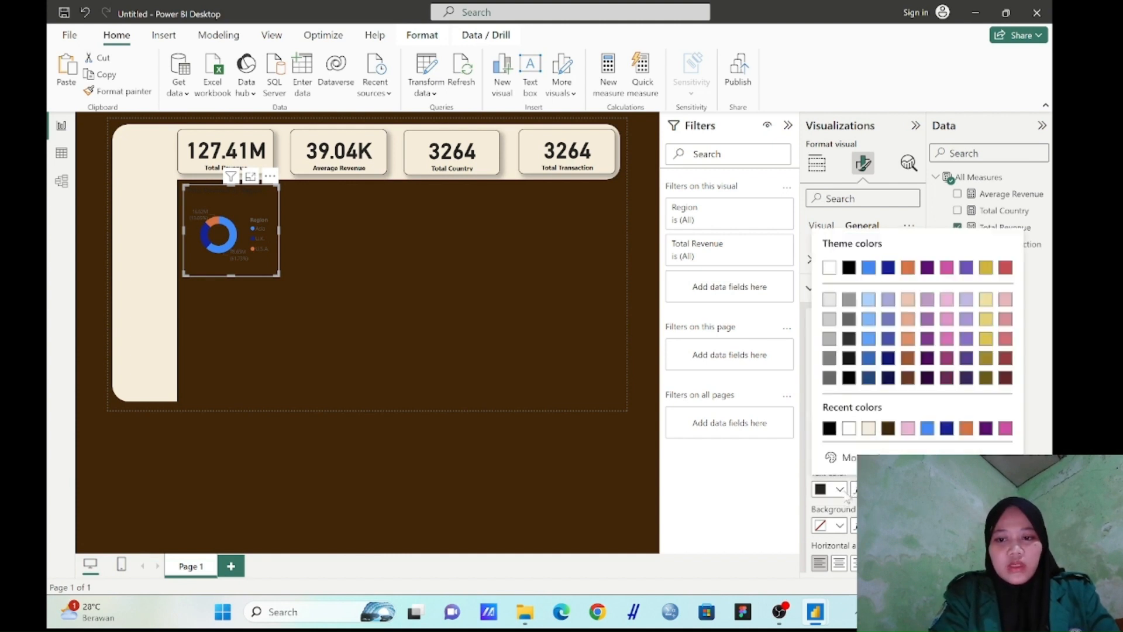
click(829, 429)
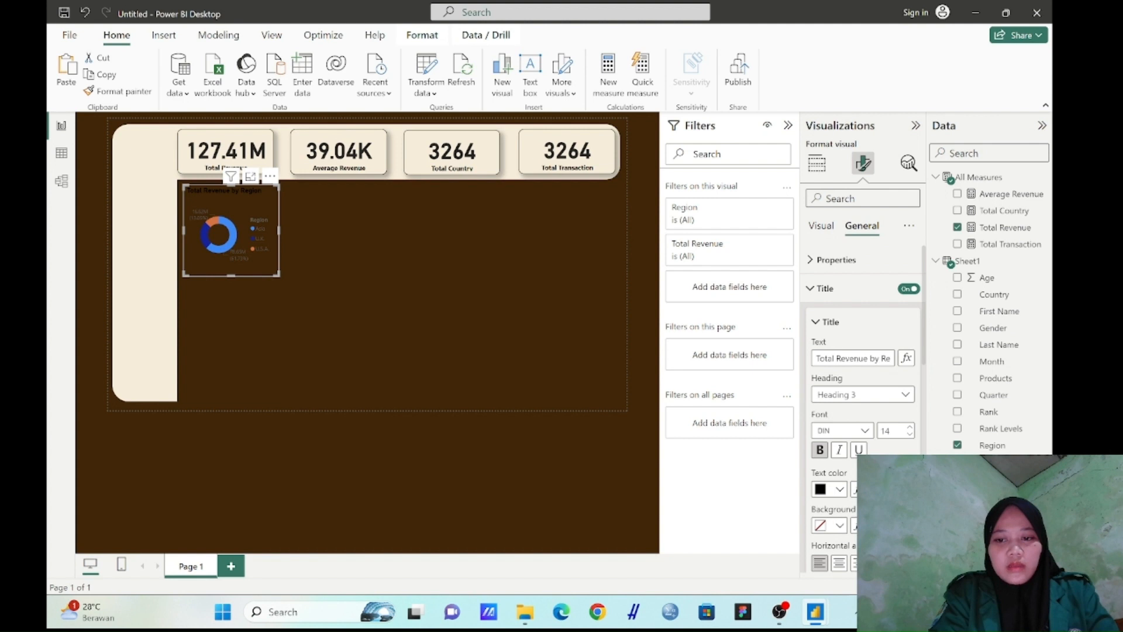
click(839, 563)
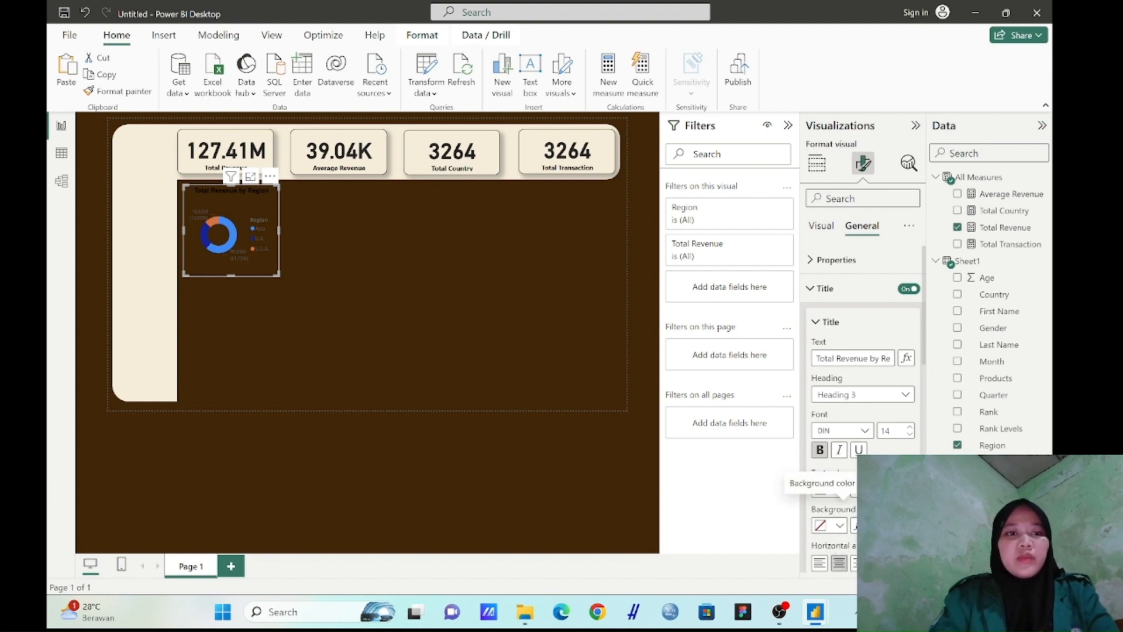
scroll(852, 504, down, 5)
Make the donut chart's legend text bold and black
click(821, 226)
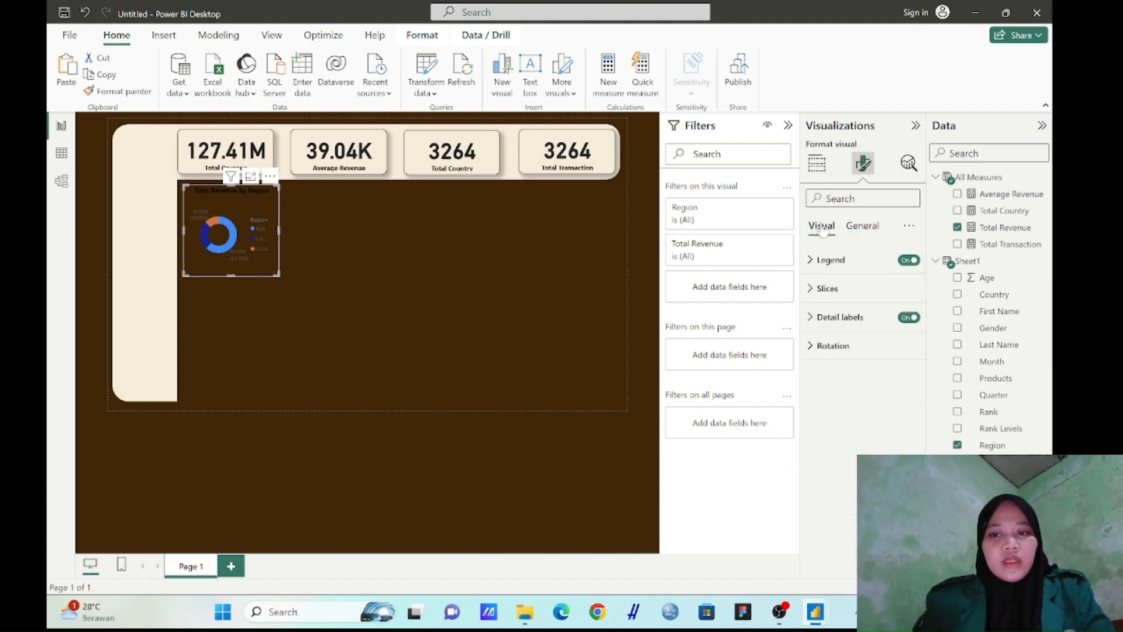
click(810, 260)
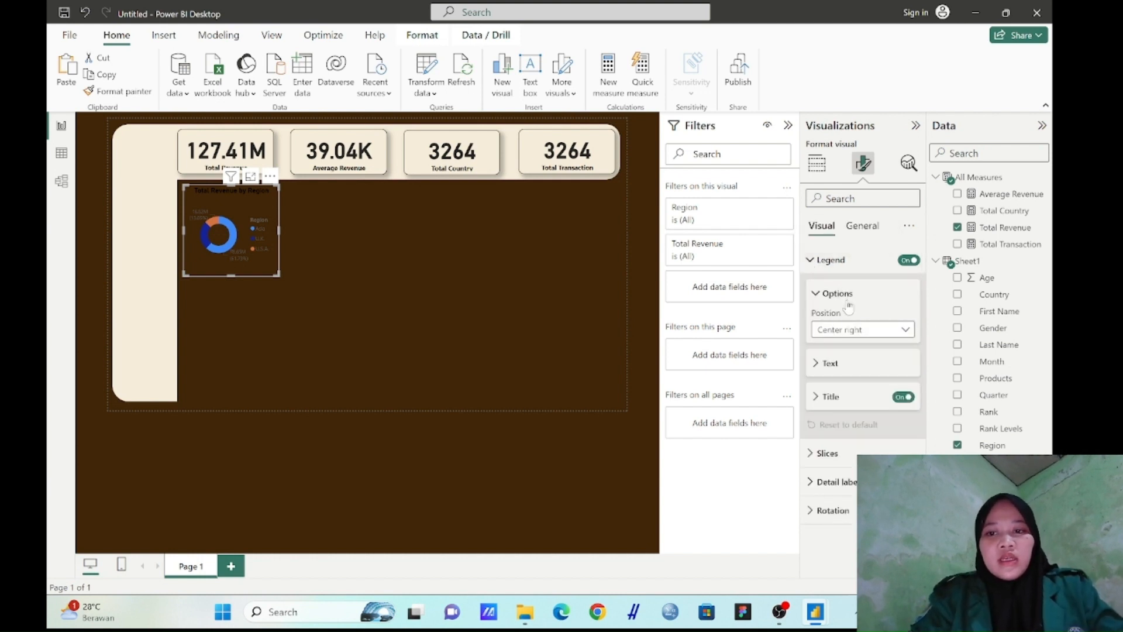
click(819, 364)
click(822, 419)
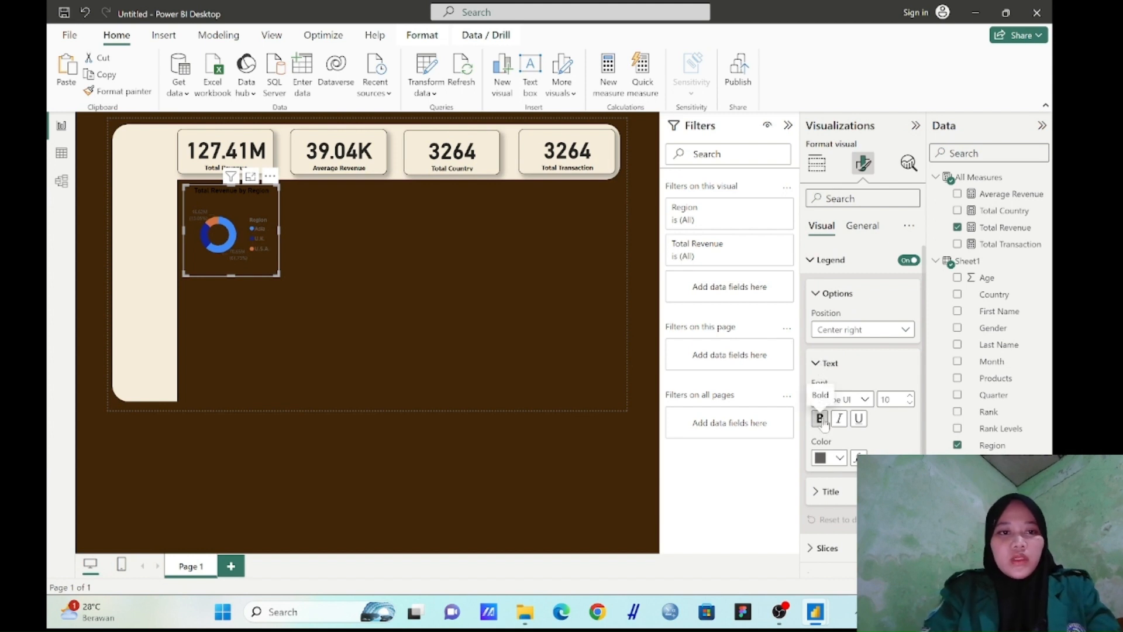
click(840, 459)
click(827, 397)
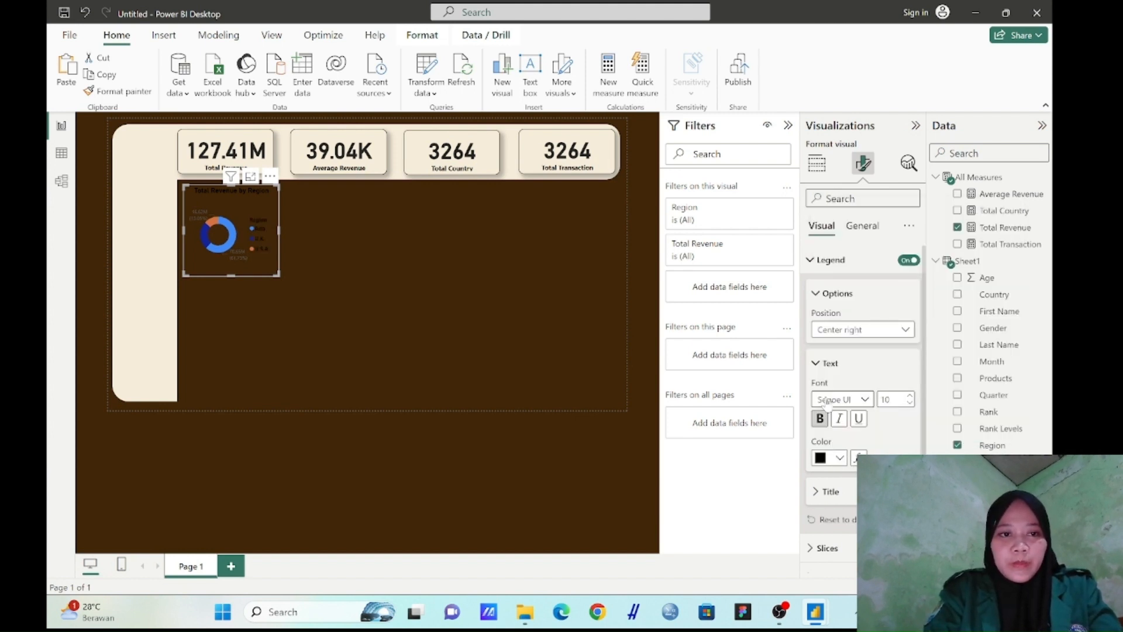
click(819, 493)
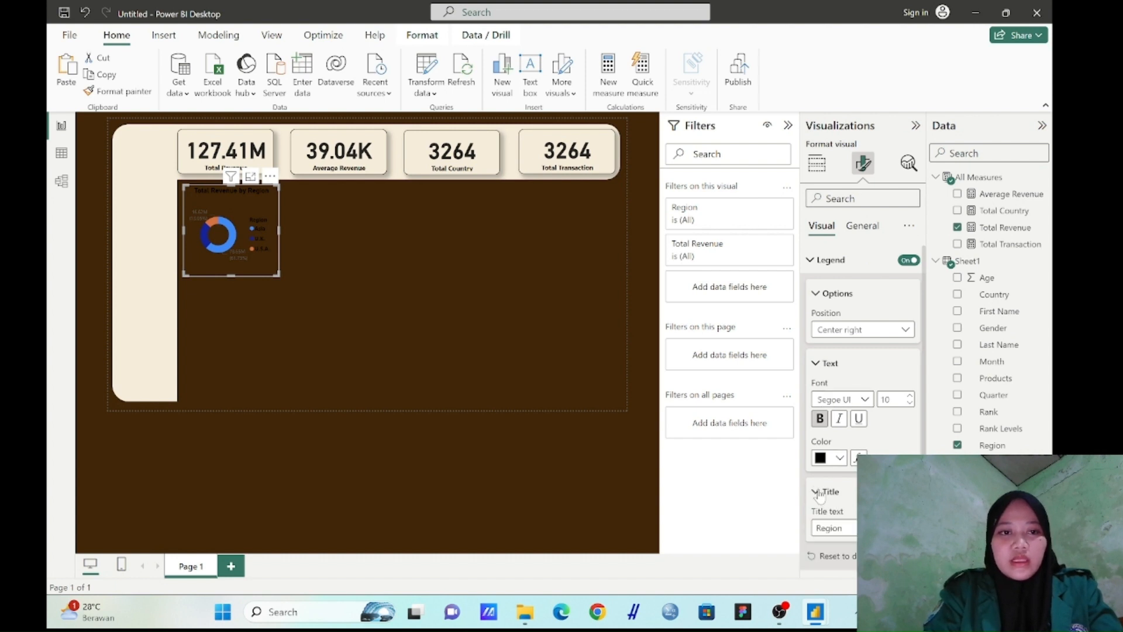
scroll(838, 486, down, 2)
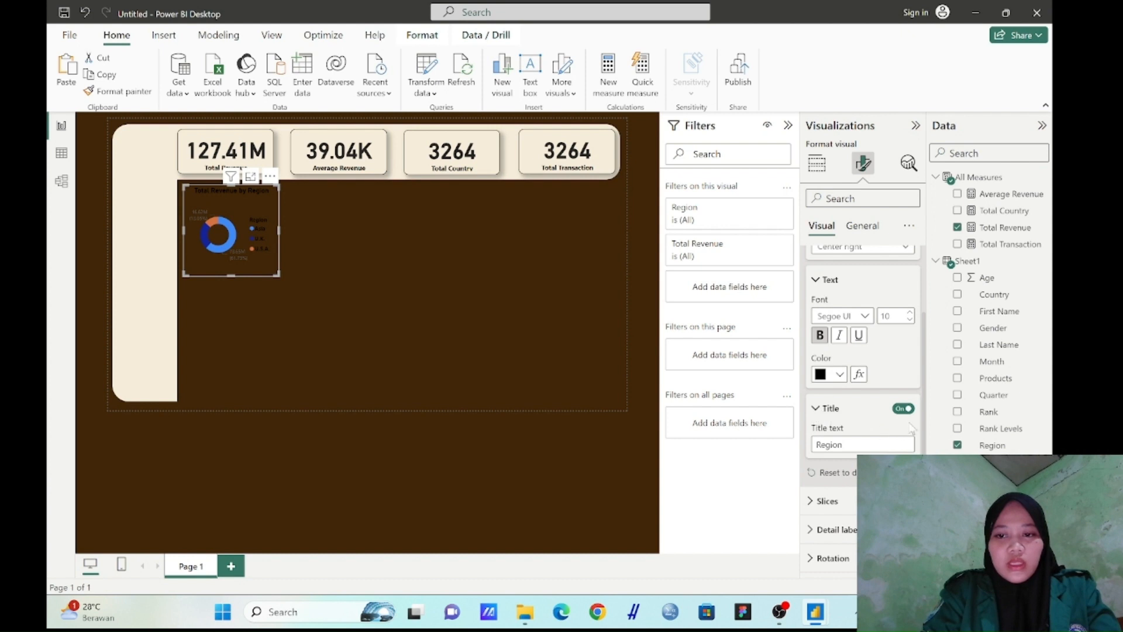
click(819, 410)
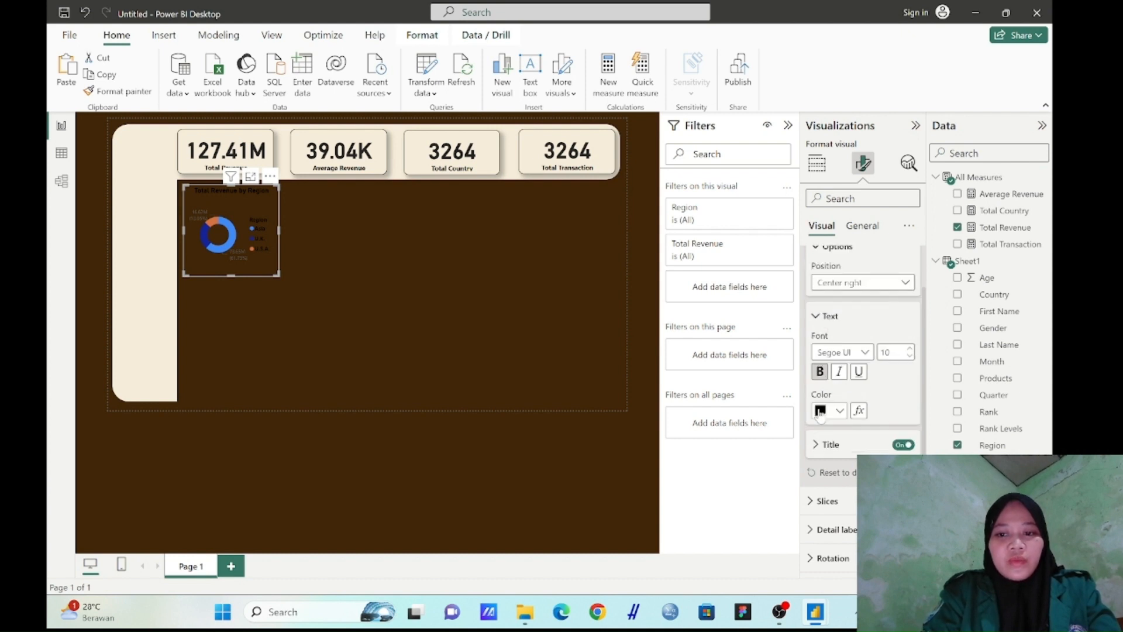
Make the donut chart's detail label values bold and black #000000
click(811, 530)
scroll(812, 529, down, 3)
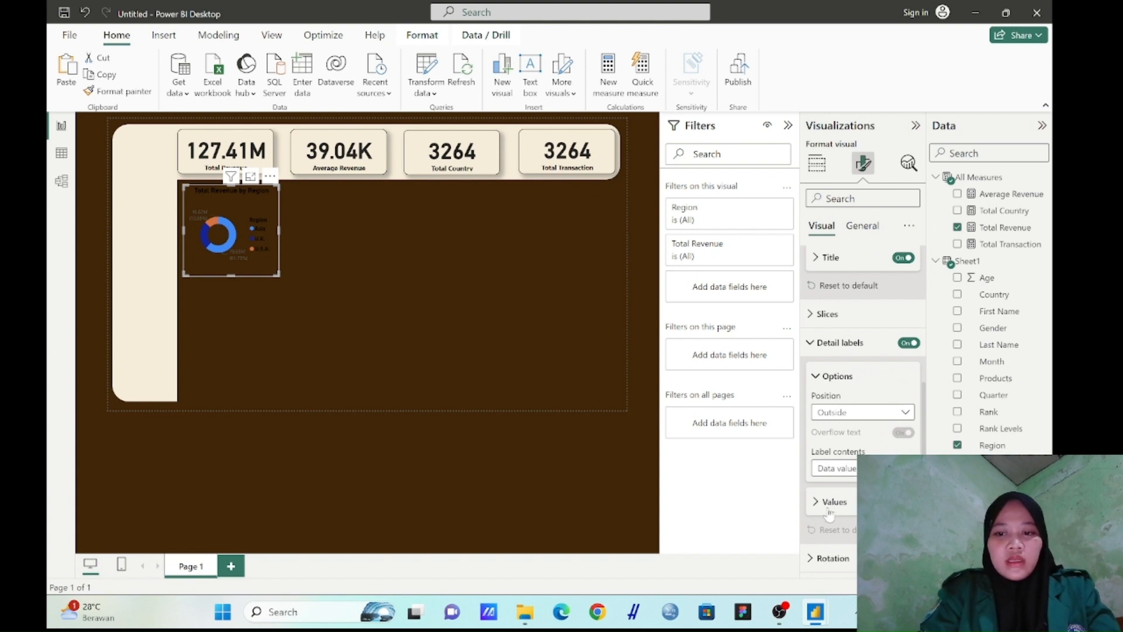
click(818, 504)
scroll(819, 507, down, 2)
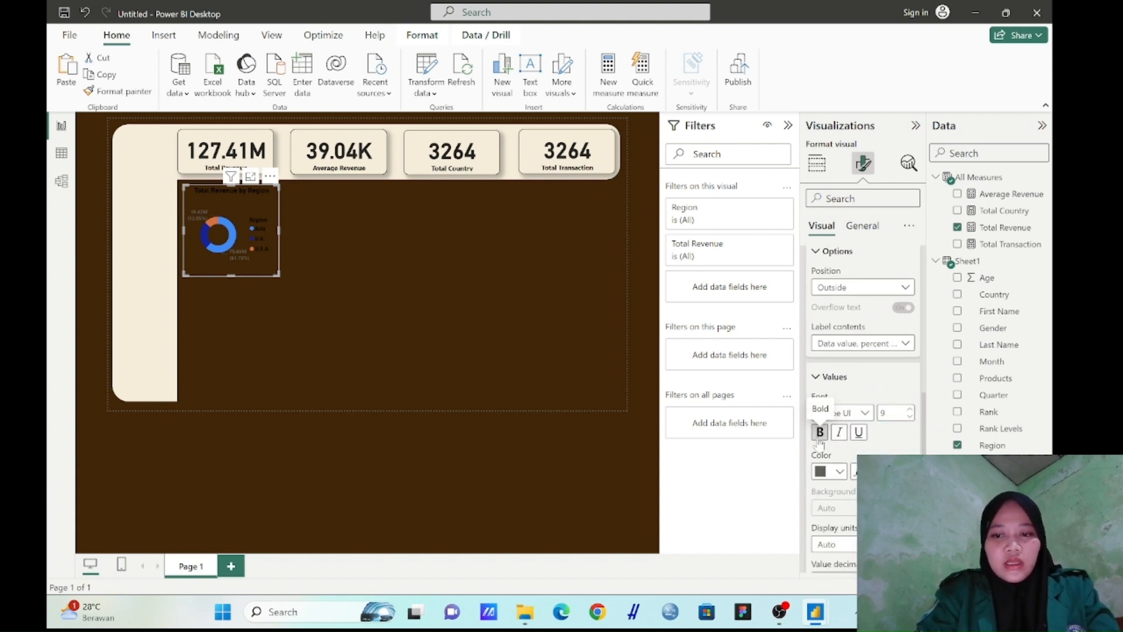
click(837, 472)
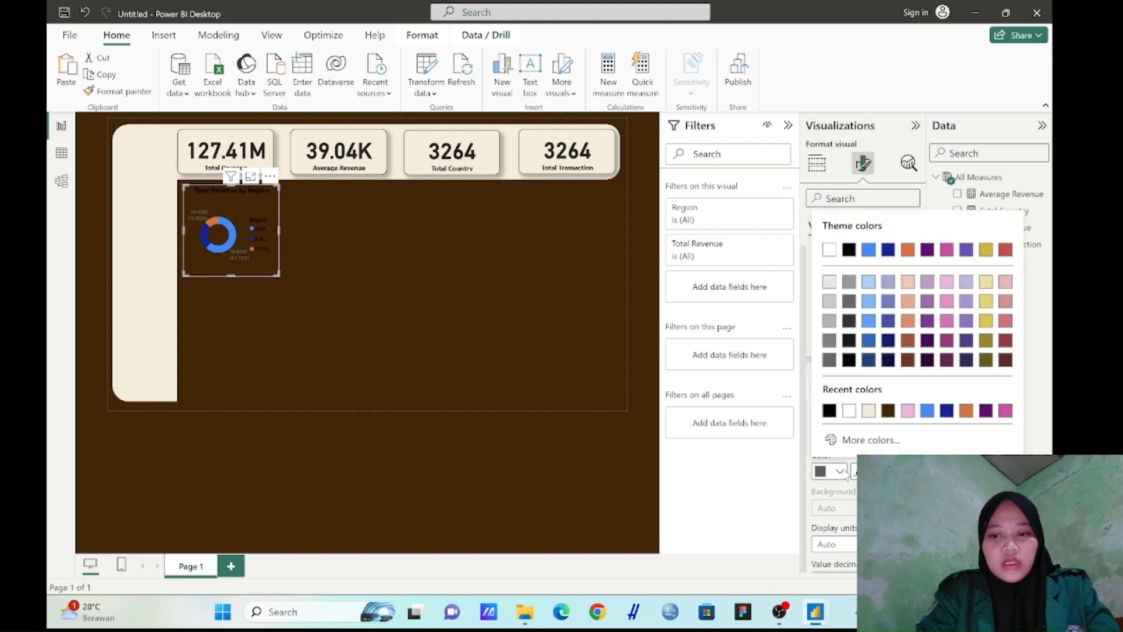
click(830, 410)
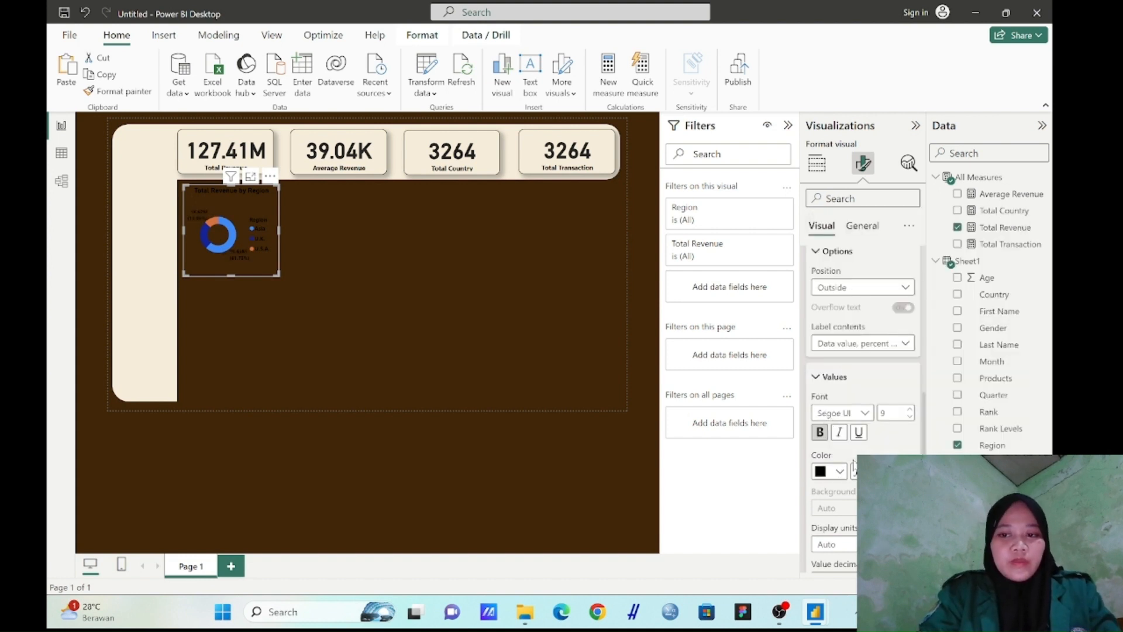
click(473, 275)
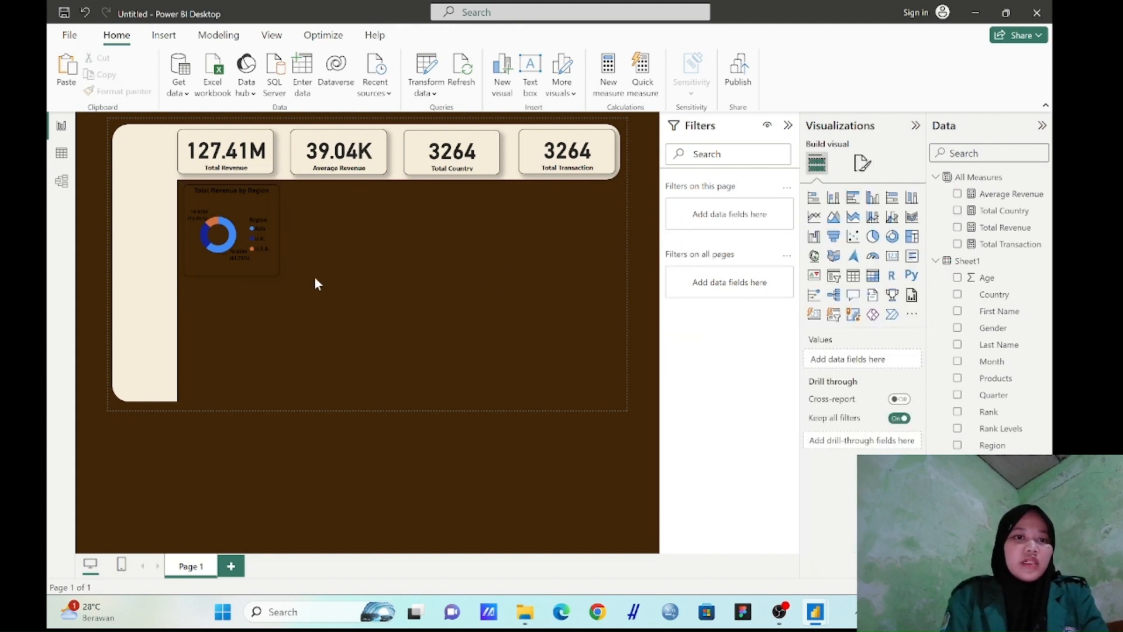
click(269, 257)
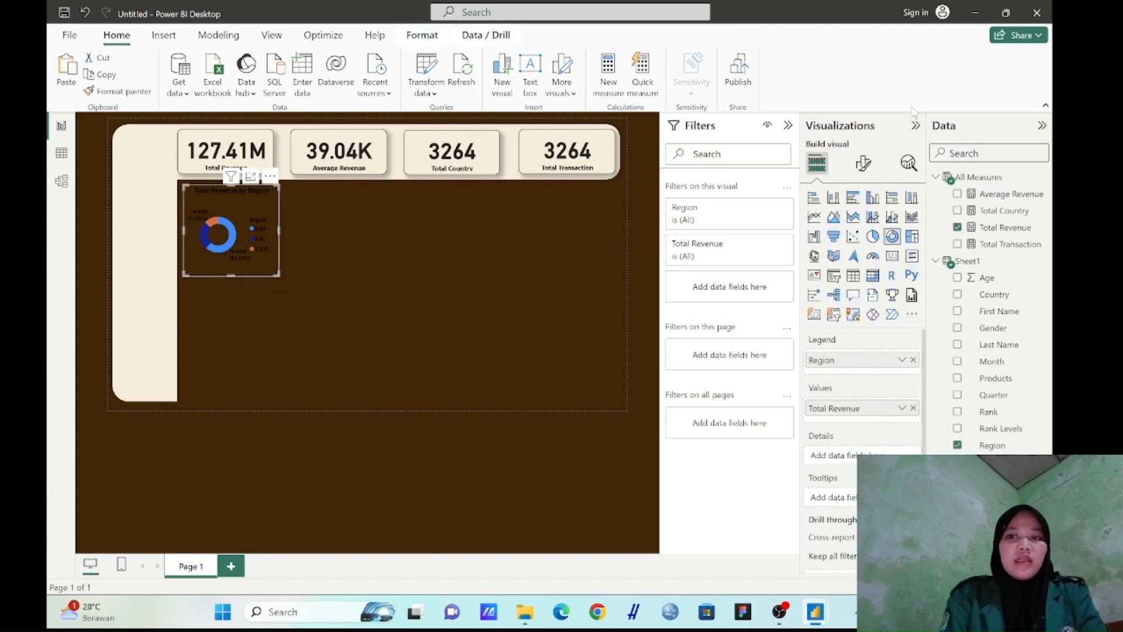
click(863, 163)
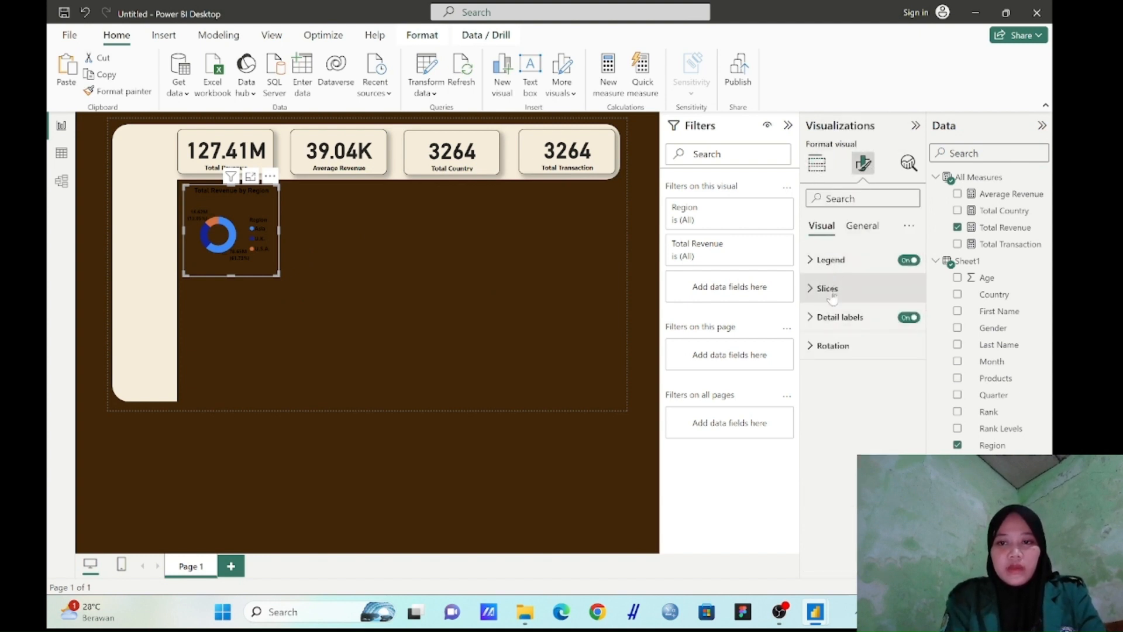
click(864, 227)
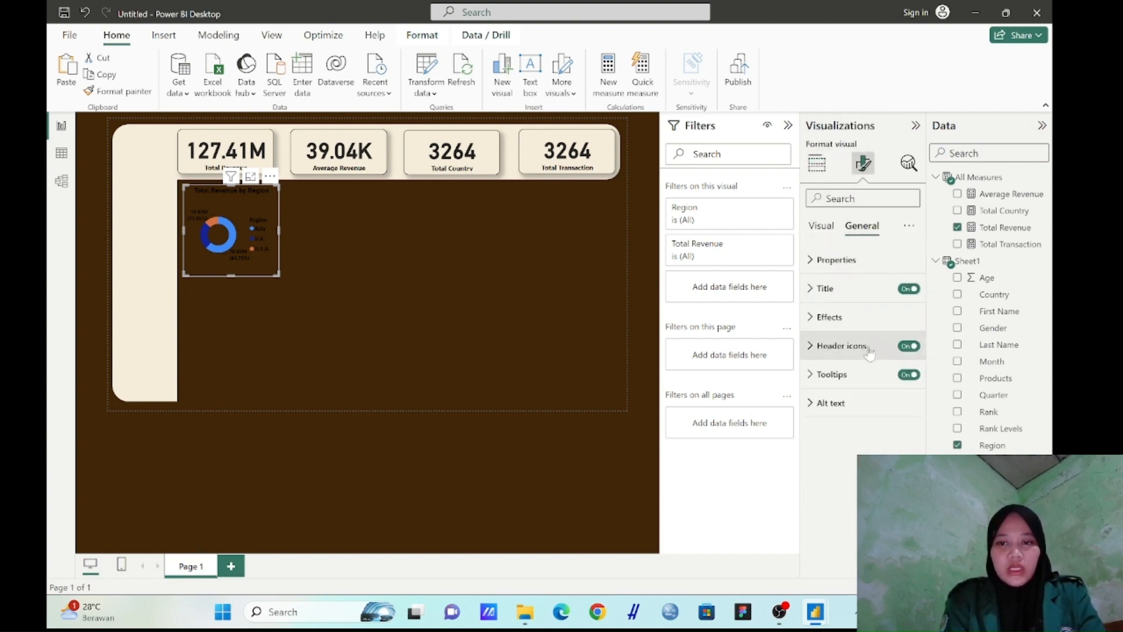
click(856, 327)
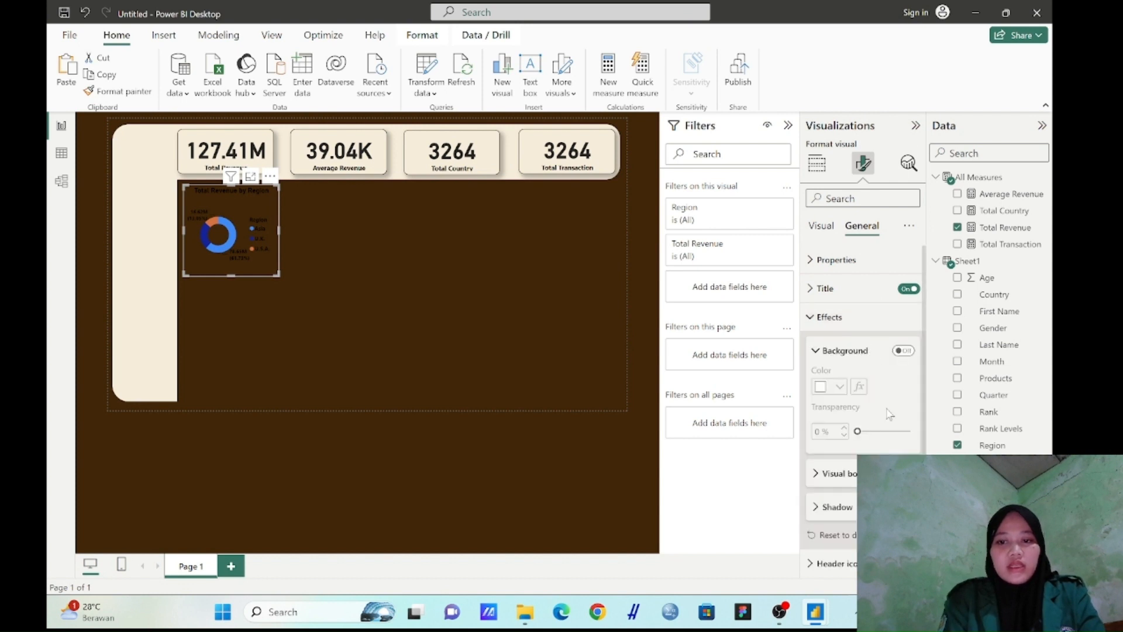
scroll(888, 410, down, 1)
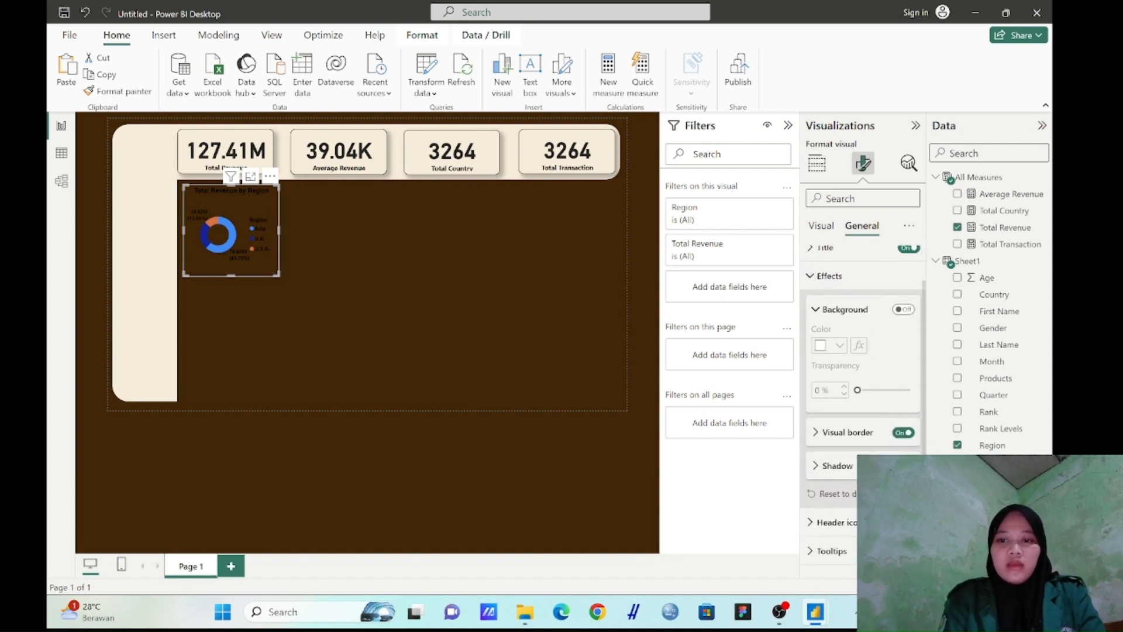
Change the report page's wallpaper to the light brown custom colour #BD9367
click(552, 261)
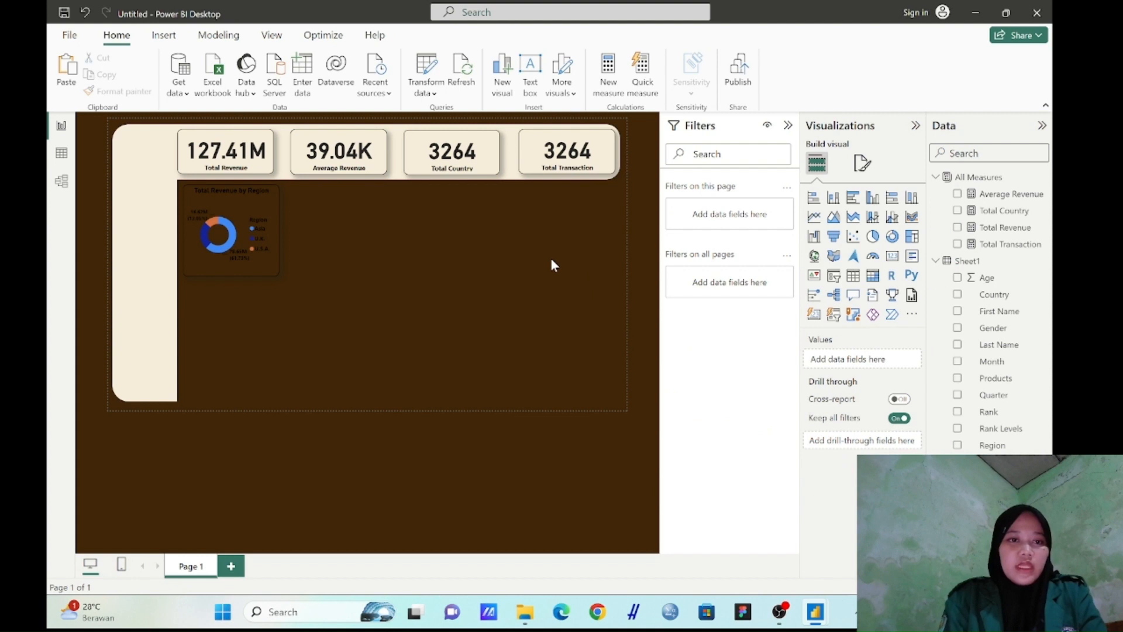
click(861, 164)
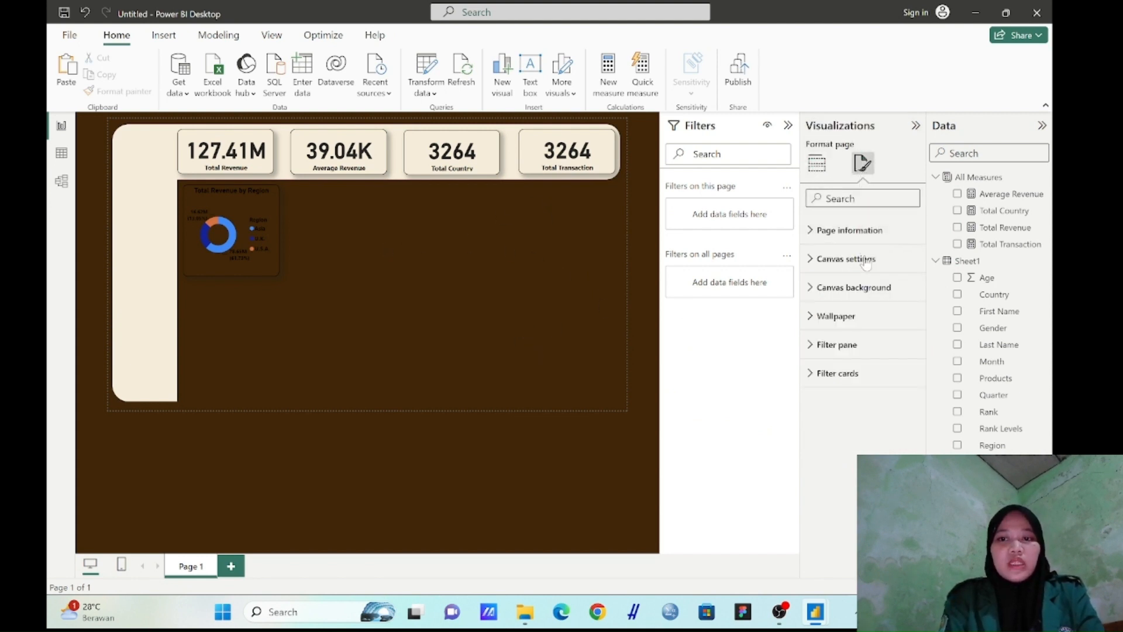
click(867, 328)
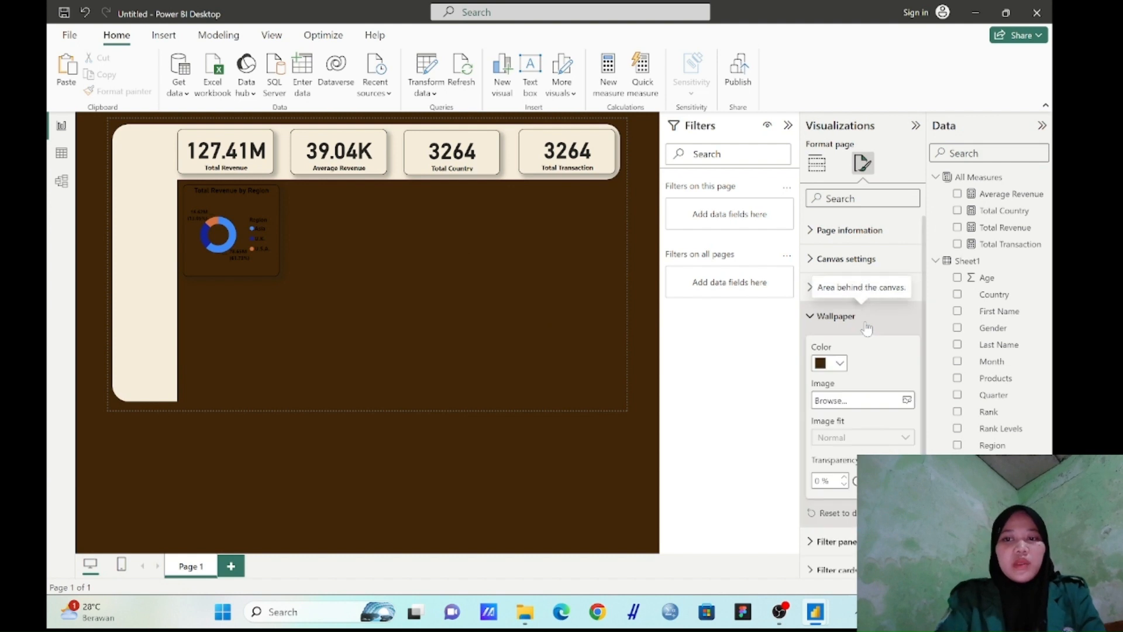
click(841, 364)
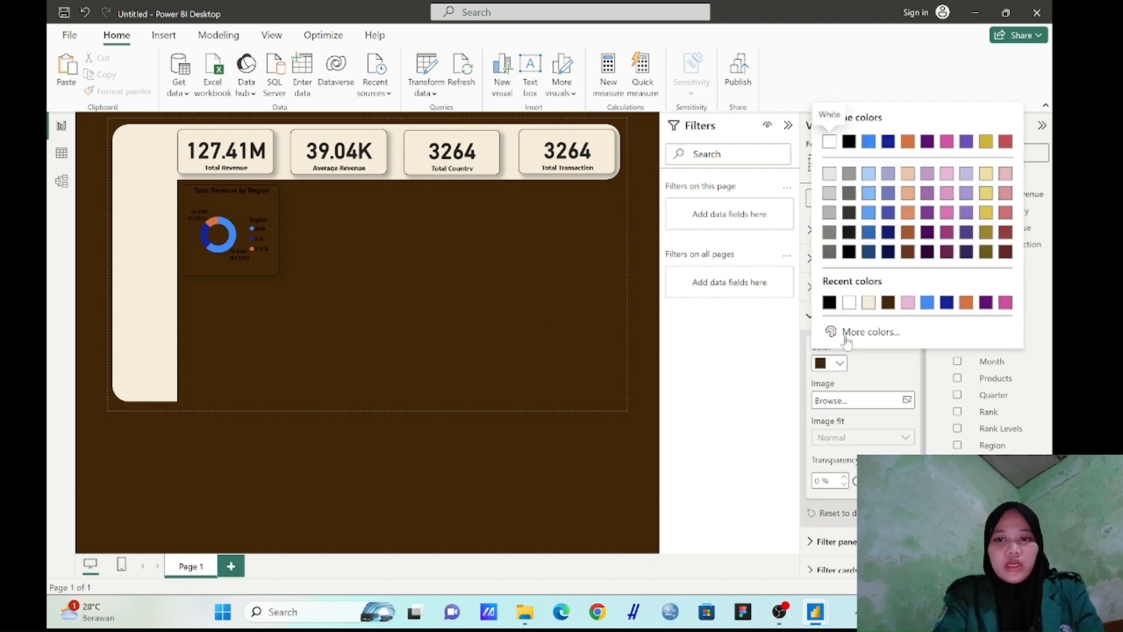
click(836, 331)
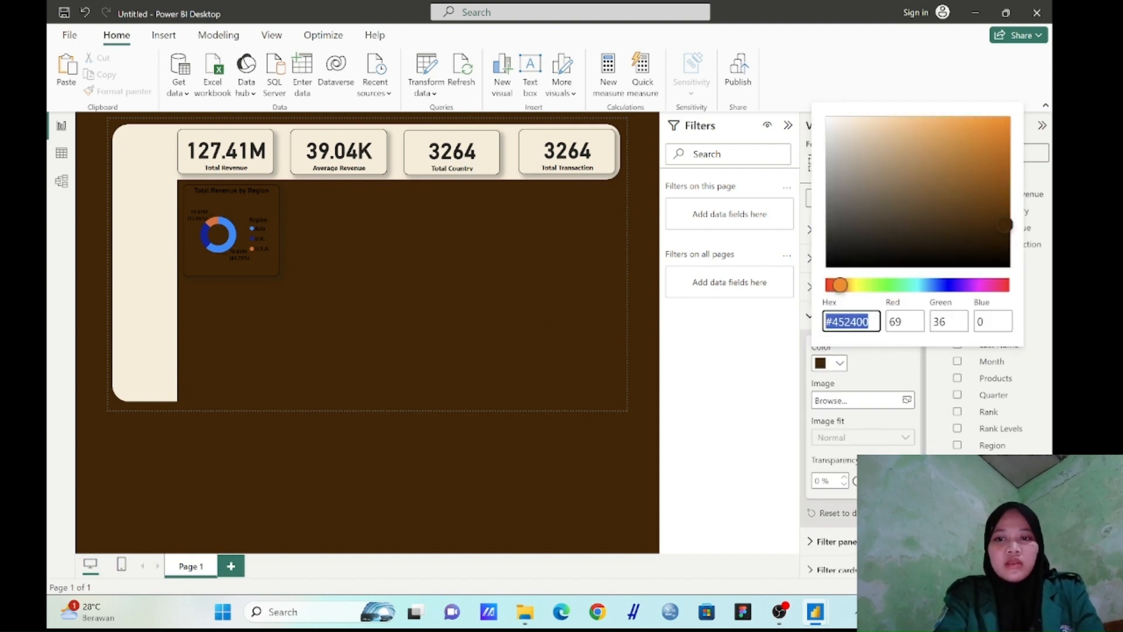
click(975, 214)
click(932, 180)
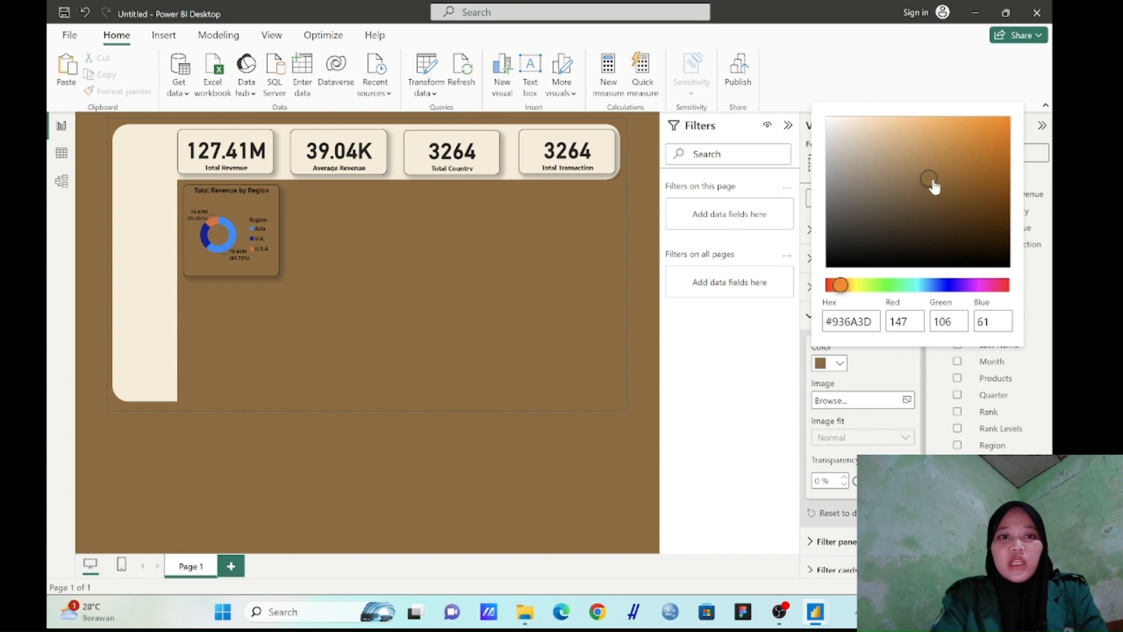
drag(934, 186, 911, 163)
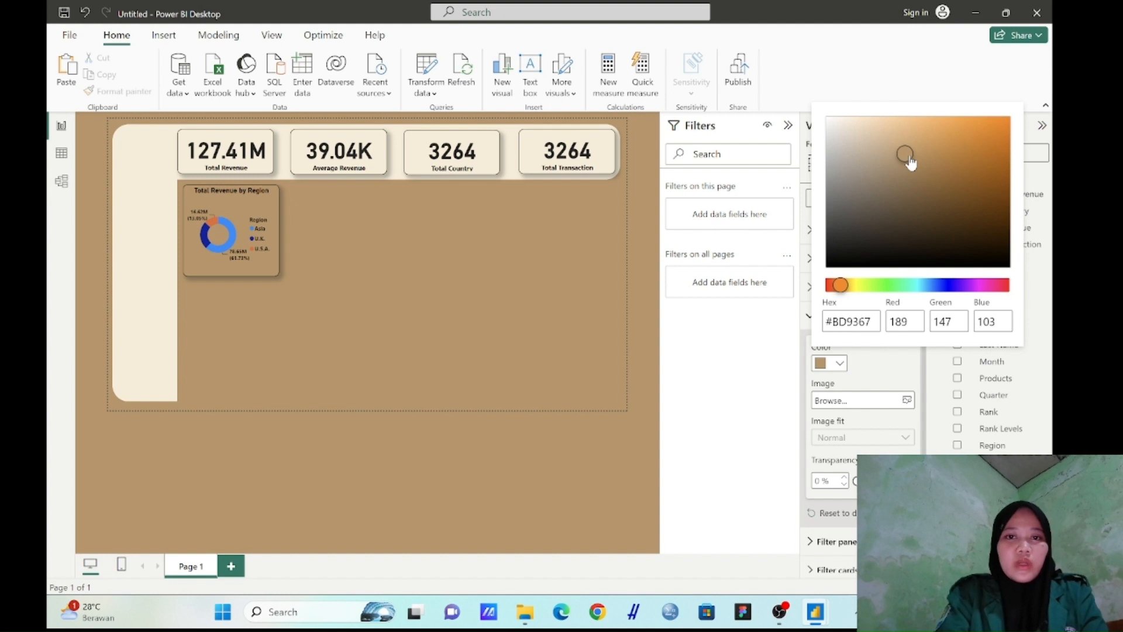
click(347, 280)
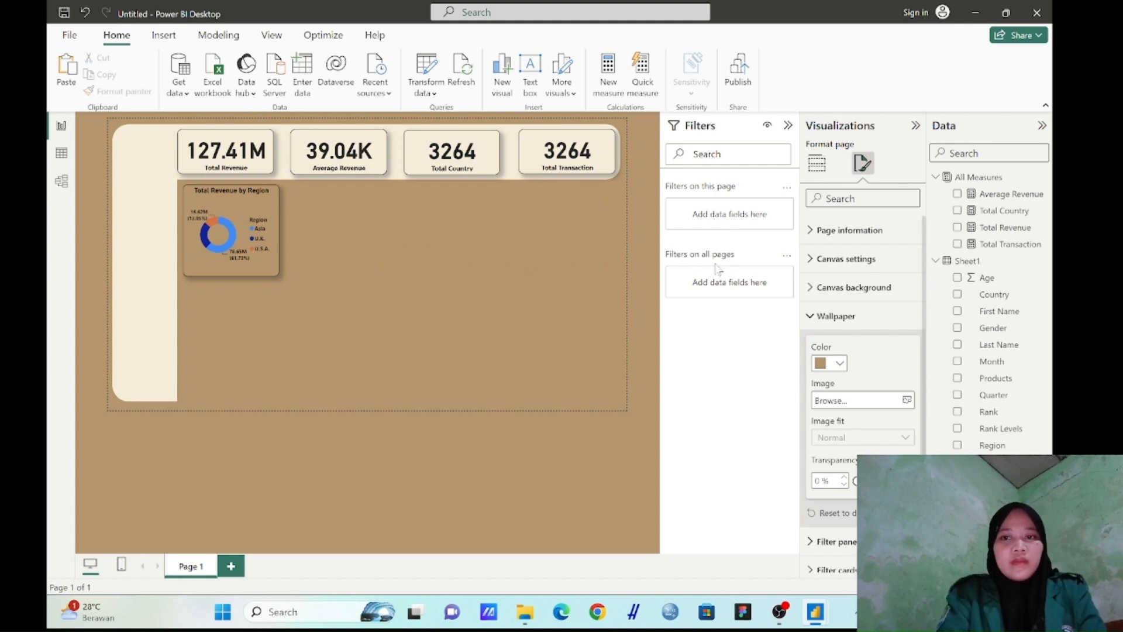
Reduce the height of the Total Revenue by Region donut chart slightly by raising its lower edge
click(818, 164)
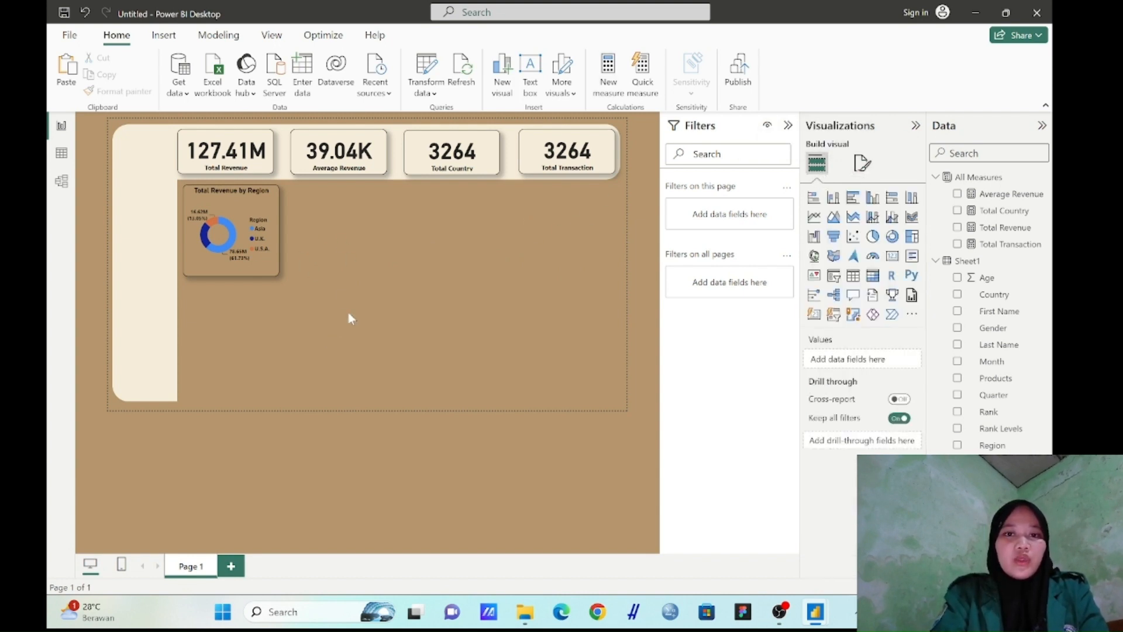
click(247, 269)
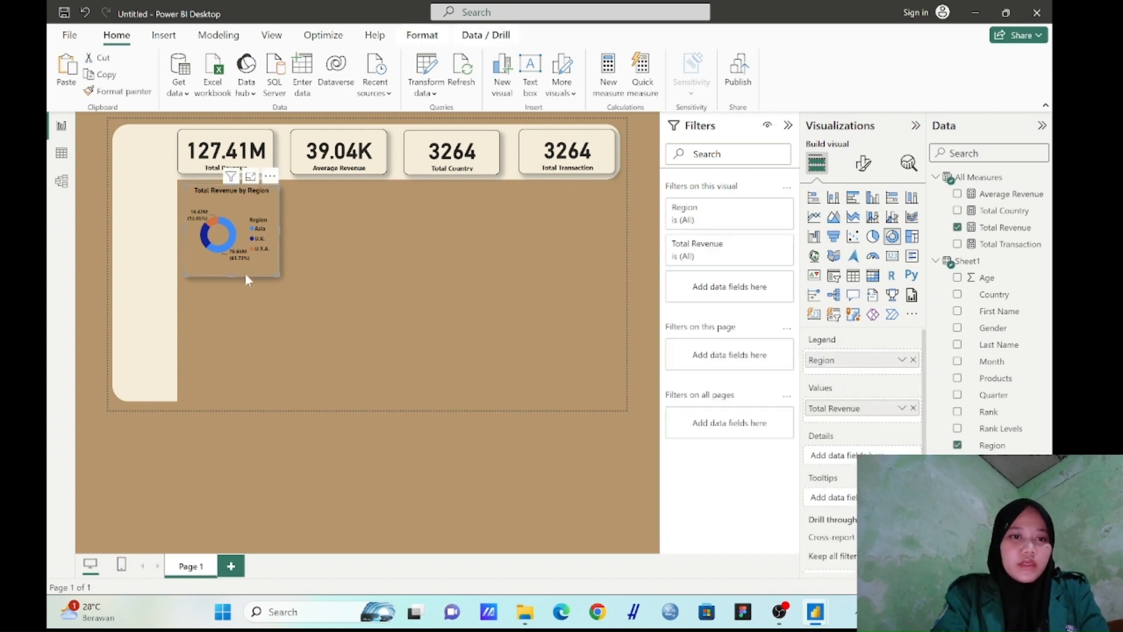
mouse_move(231, 275)
mouse_down()
mouse_move(233, 245)
mouse_move(235, 258)
mouse_up()
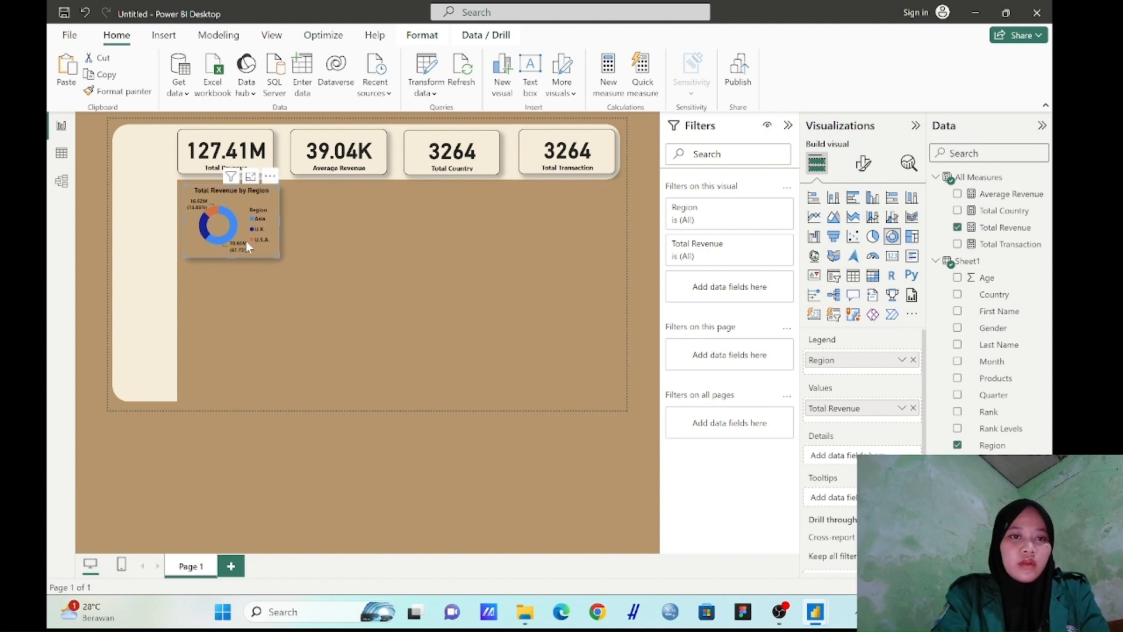
Add a line and stacked column chart to the page and place it beside the Total Revenue by Region donut chart
click(300, 243)
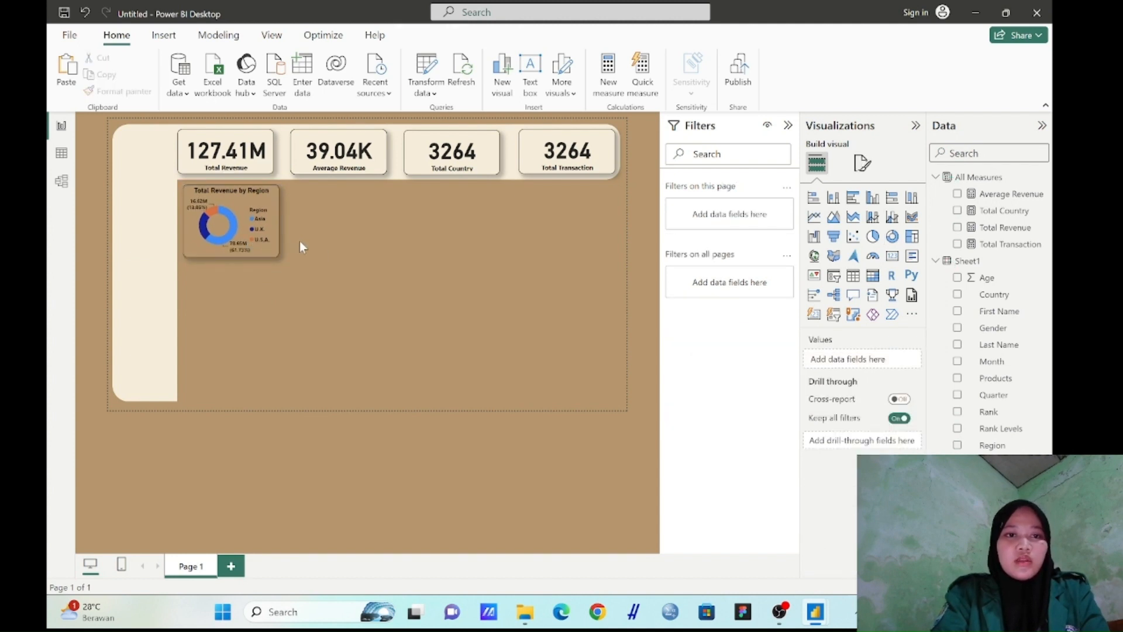
click(873, 218)
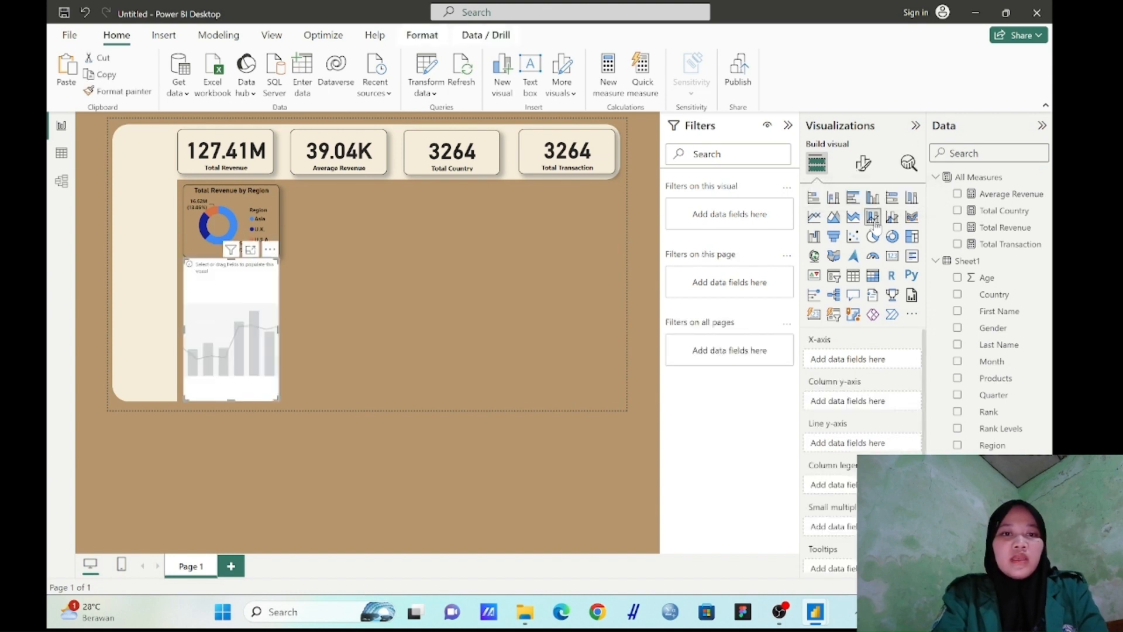
drag(221, 337, 321, 263)
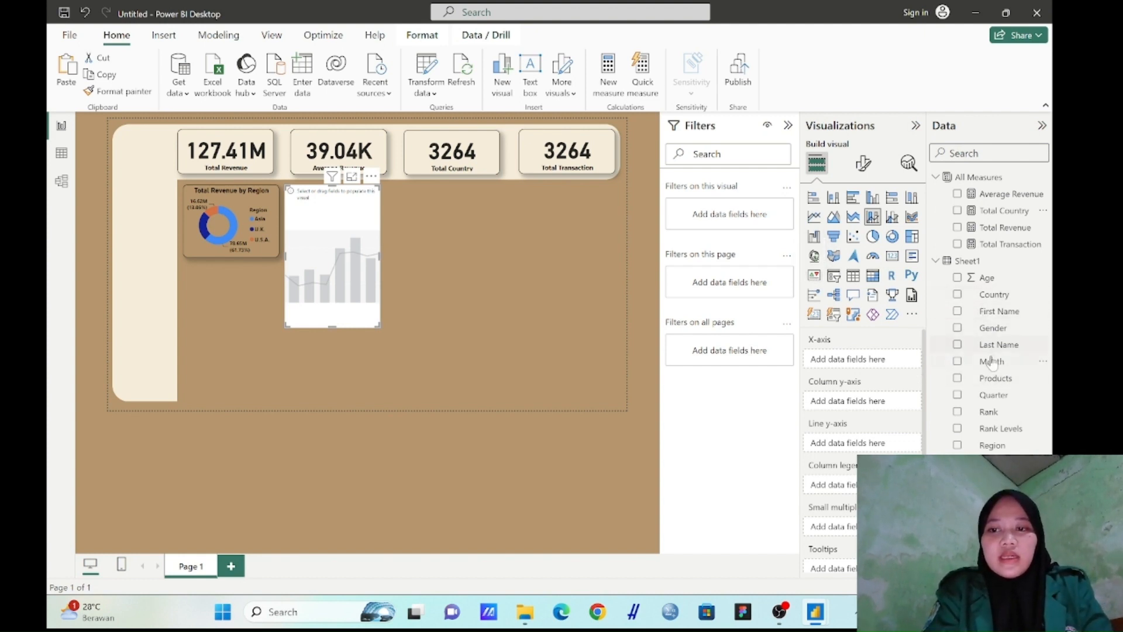
Plot Total Revenue as columns and Average Revenue as the line by Country, and resize the chart to the donut's height and about 2.4 times its width
drag(1016, 229, 876, 404)
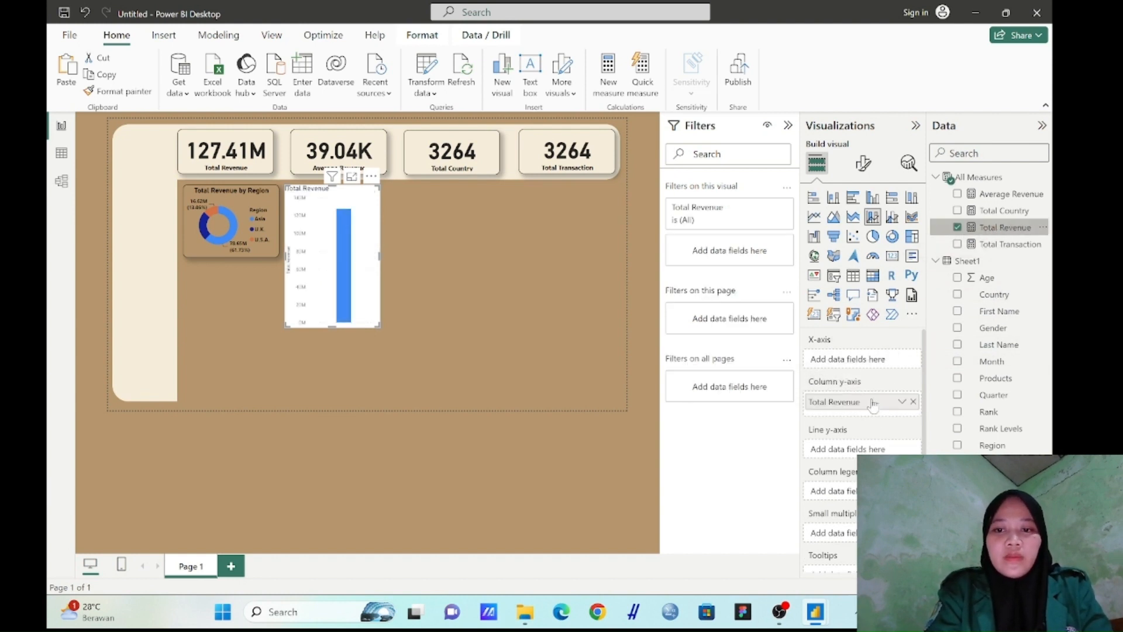
drag(992, 296, 871, 367)
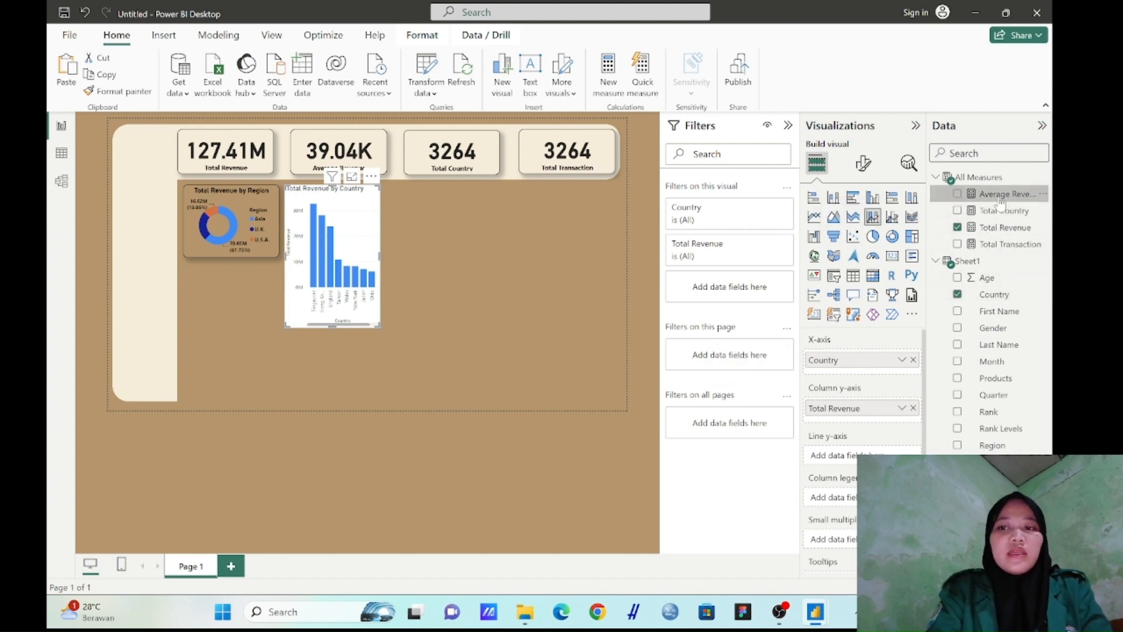
drag(1002, 203, 837, 455)
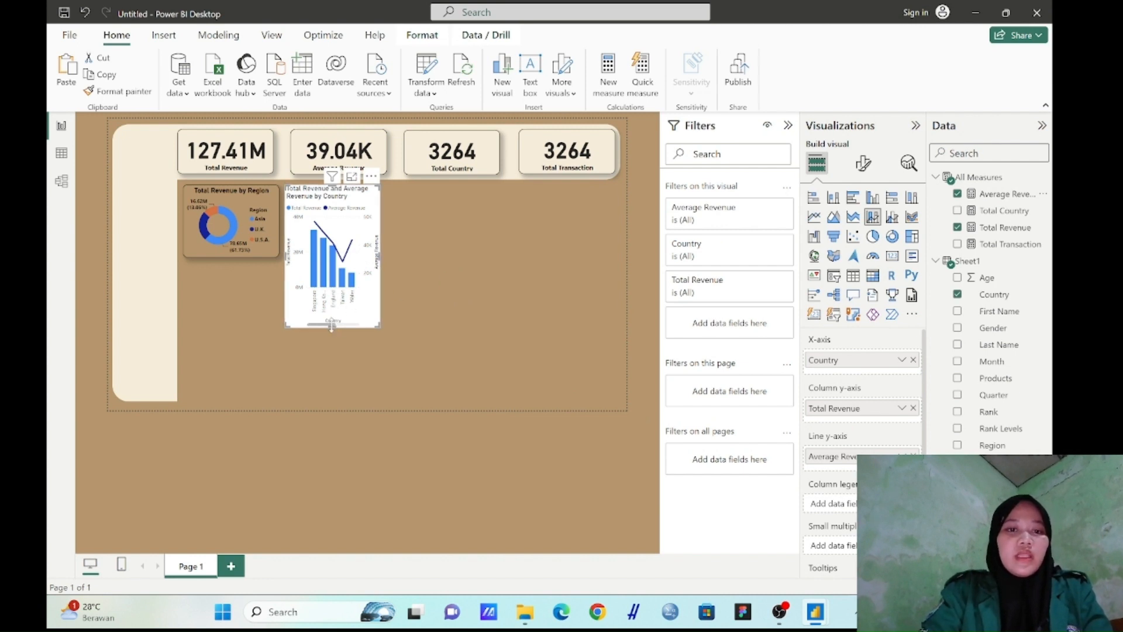
drag(331, 326, 322, 258)
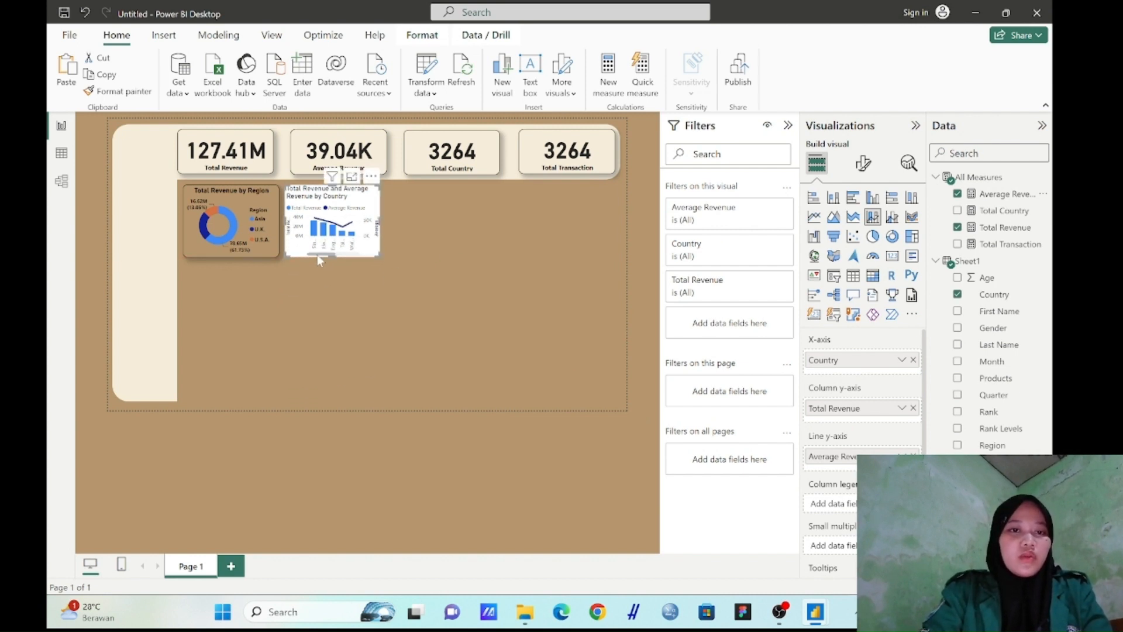
drag(380, 224, 514, 227)
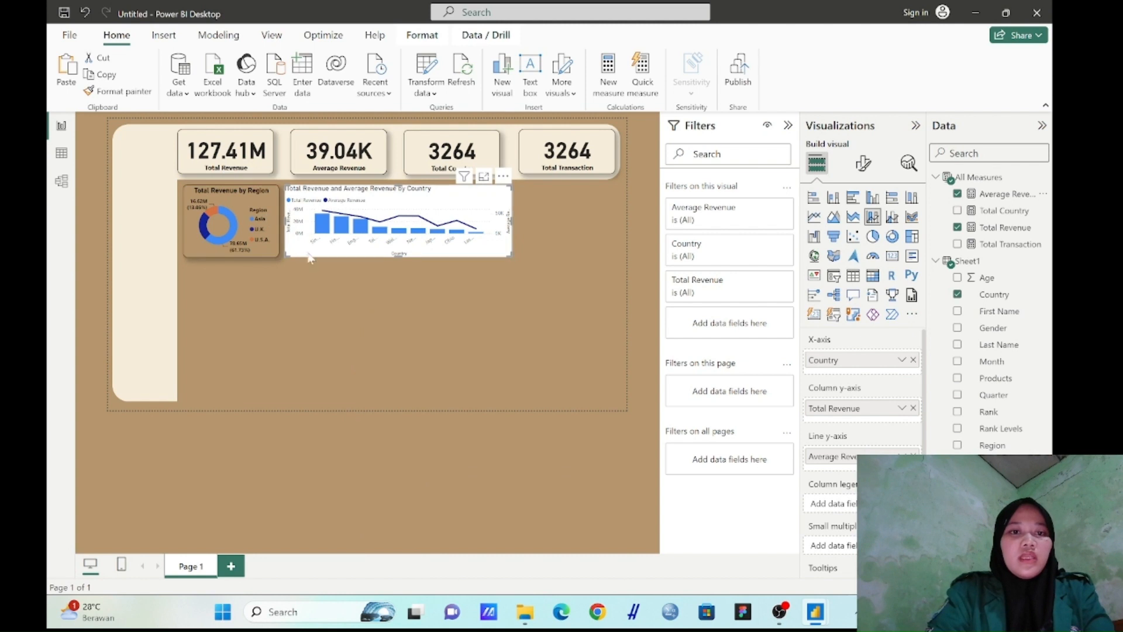
Copy the donut chart's formatting onto the line and stacked column chart with Format painter
click(240, 204)
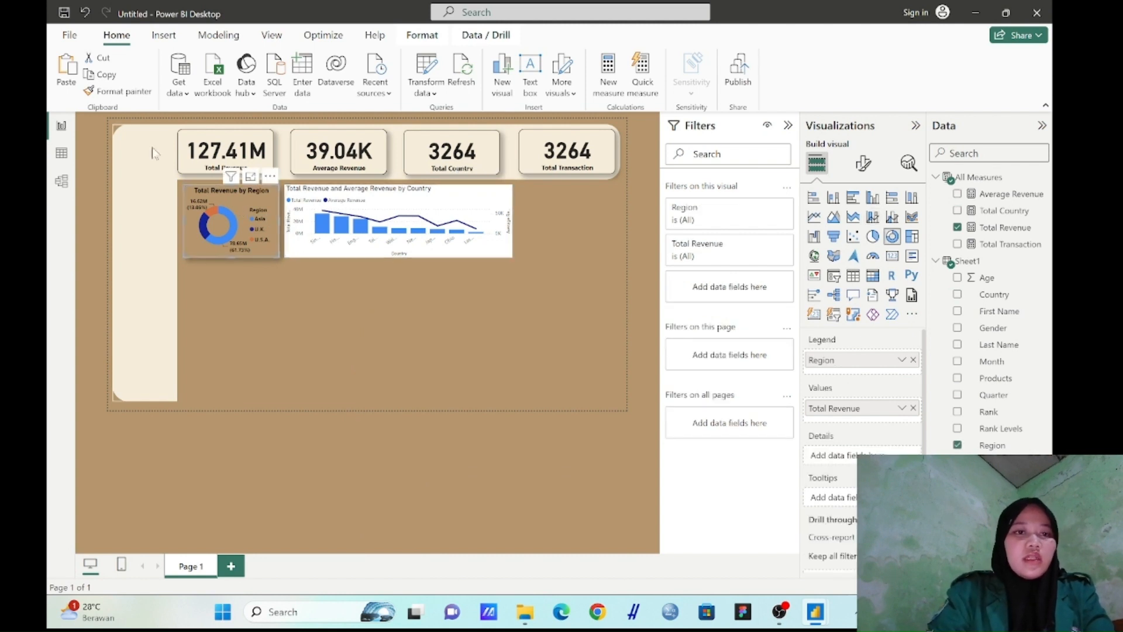
click(119, 93)
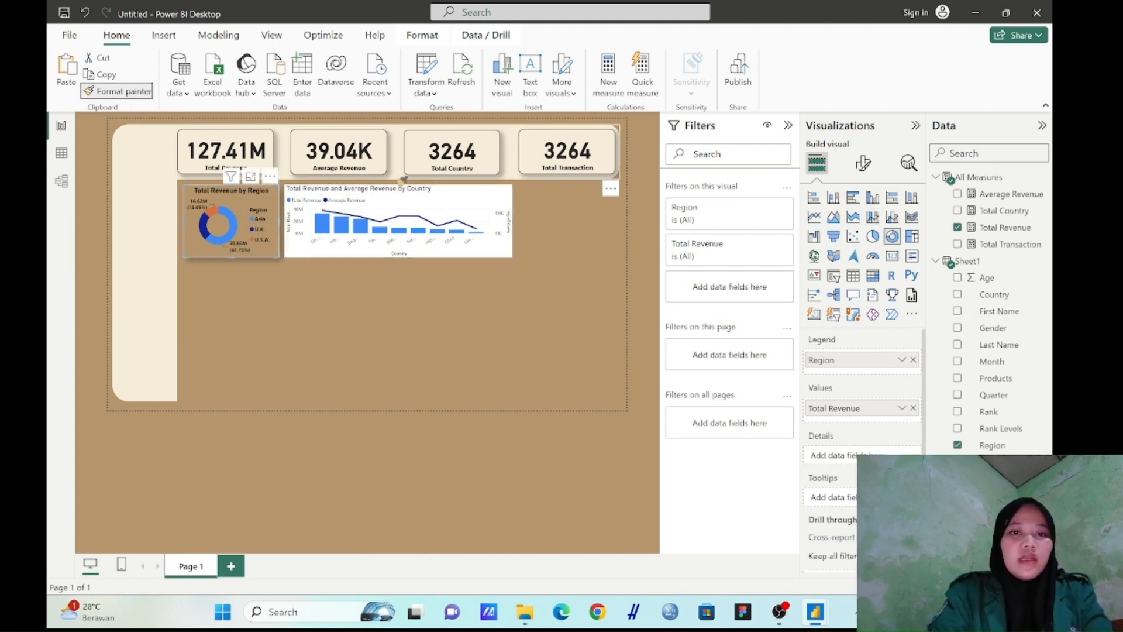
click(462, 193)
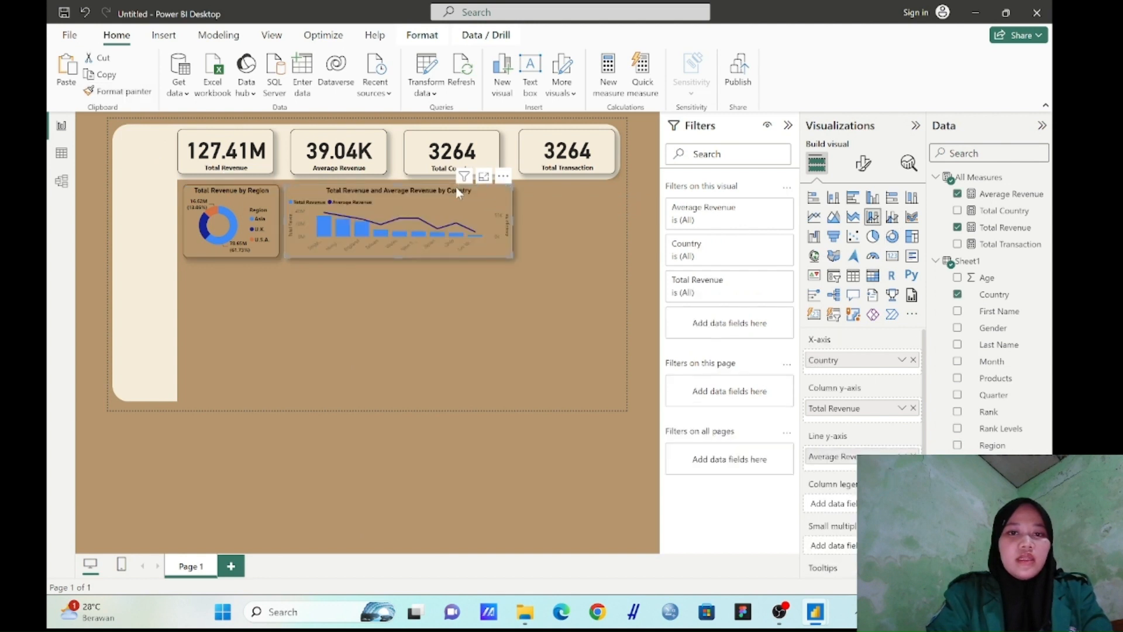
click(319, 282)
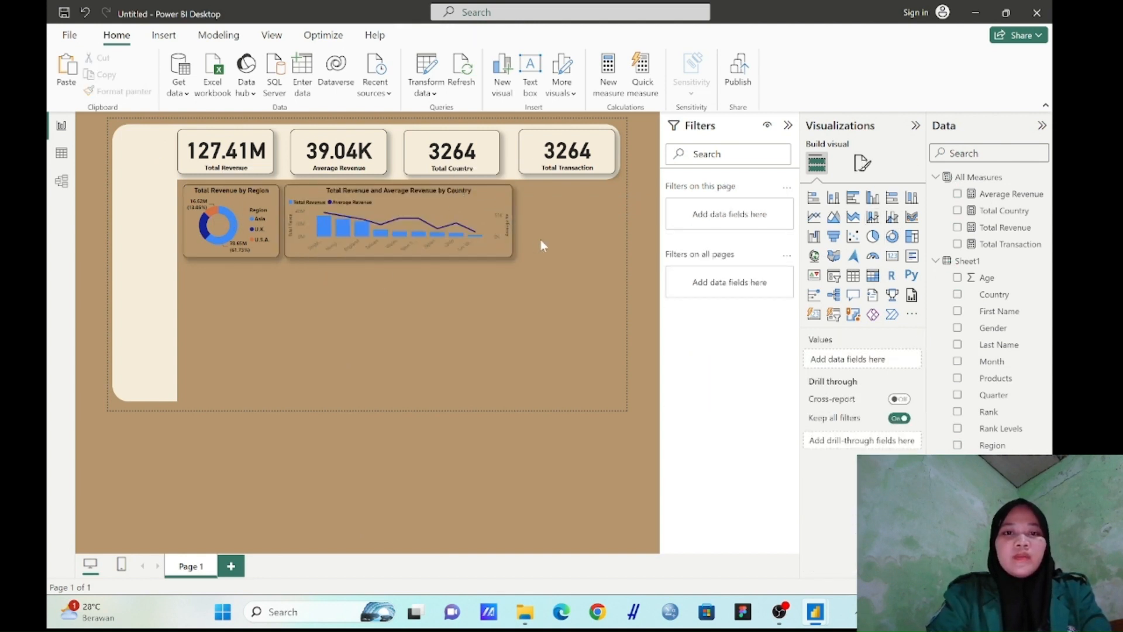
Make the y-axis values of the Total Revenue and Average Revenue by Country chart bold and black
click(492, 230)
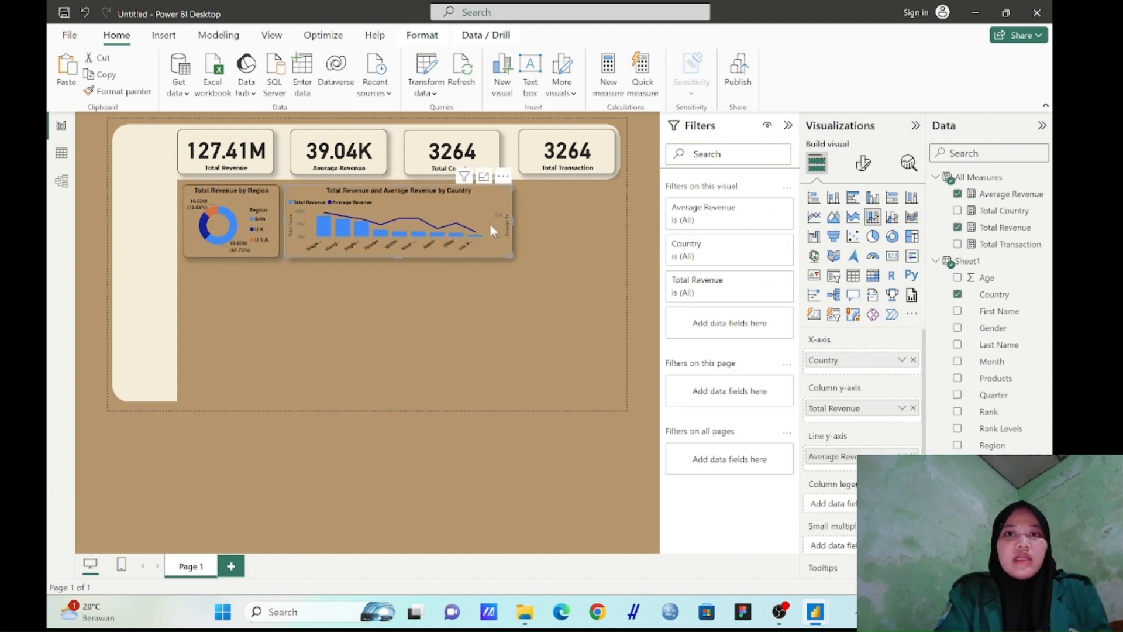
click(863, 163)
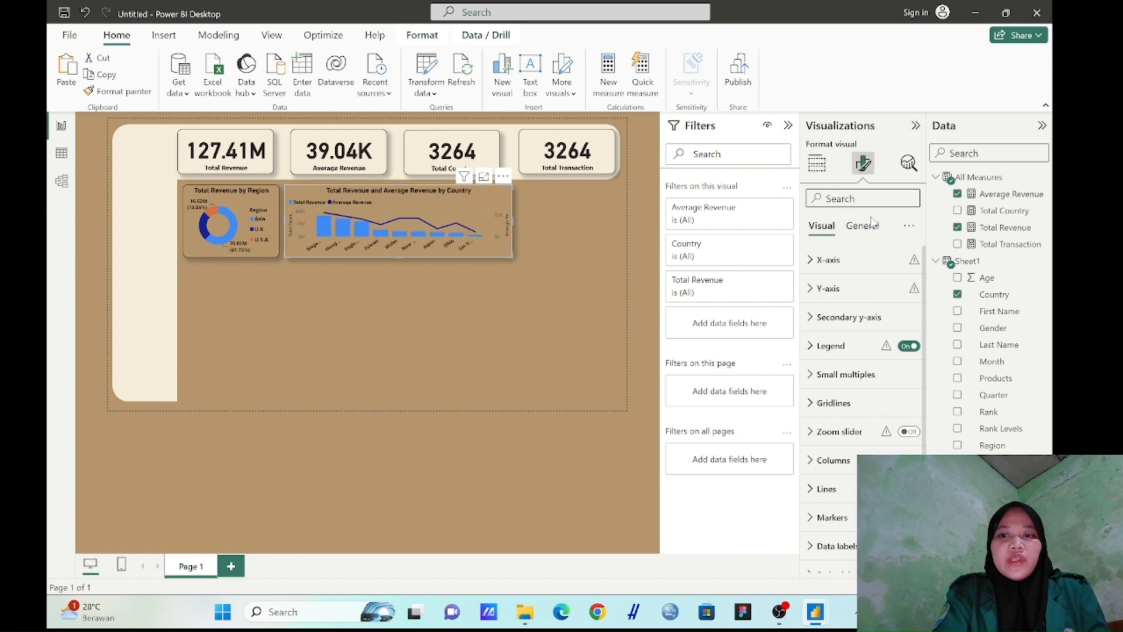
click(823, 261)
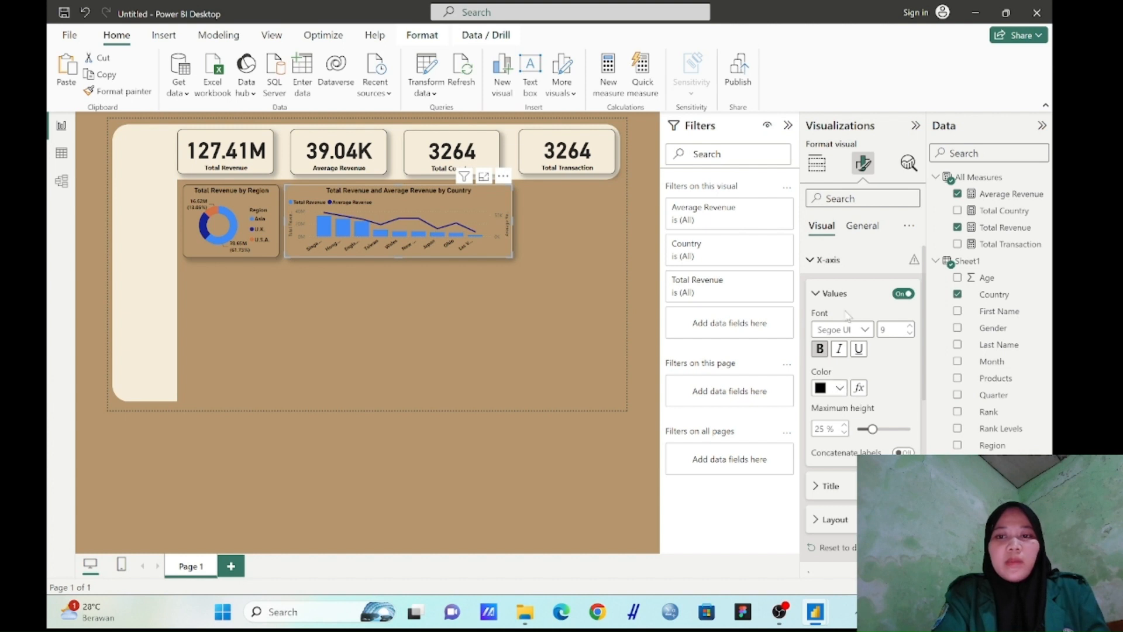
click(818, 295)
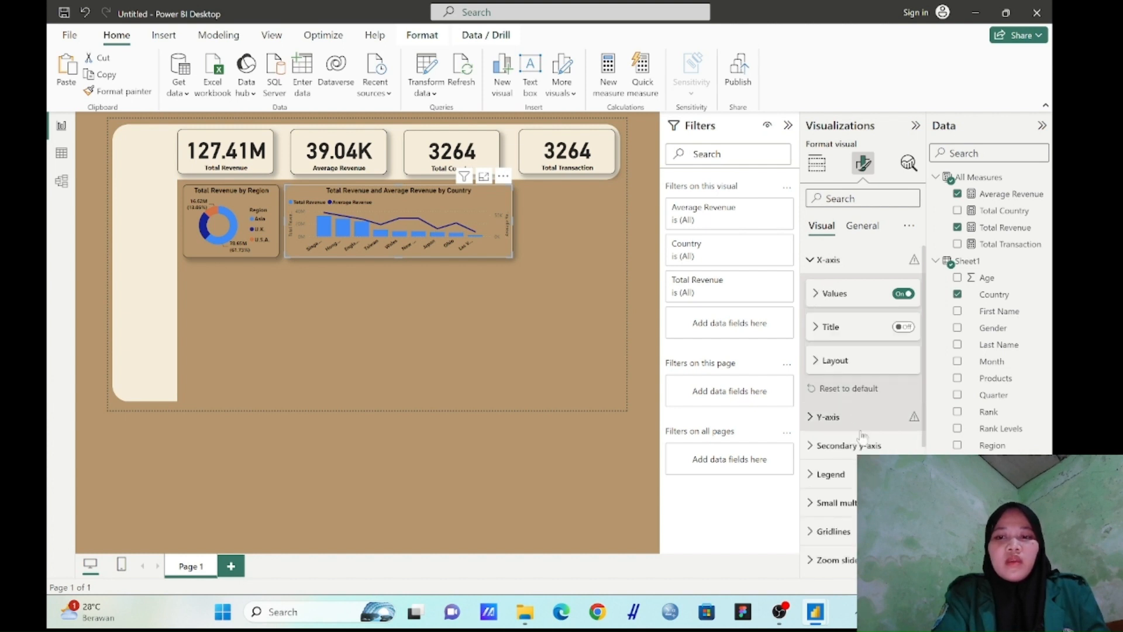
click(838, 418)
scroll(839, 421, down, 5)
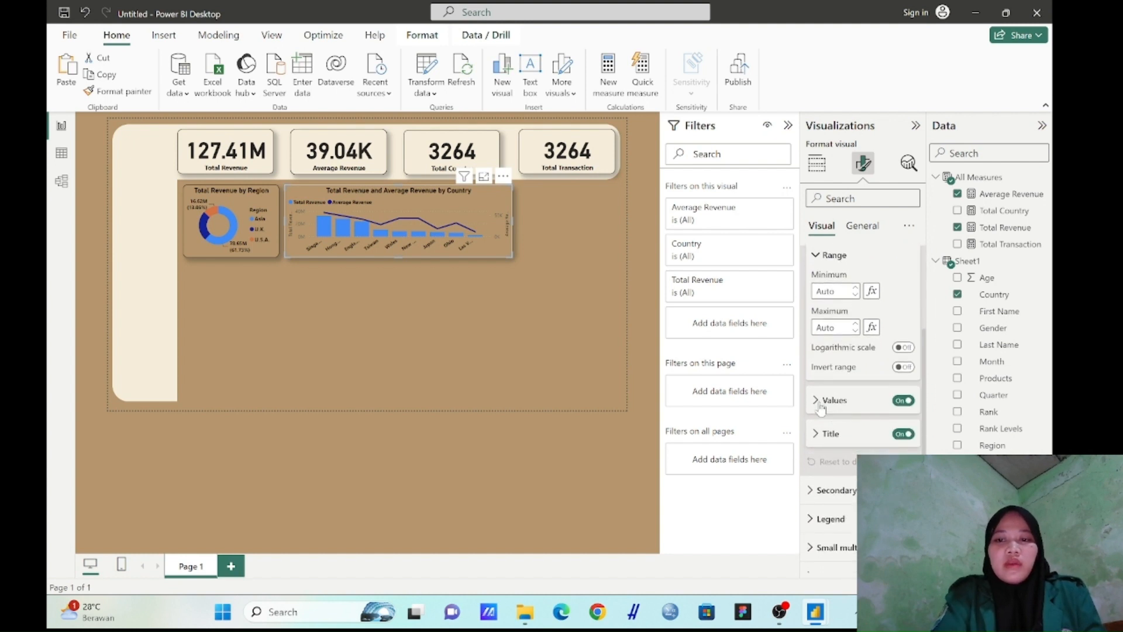
click(818, 405)
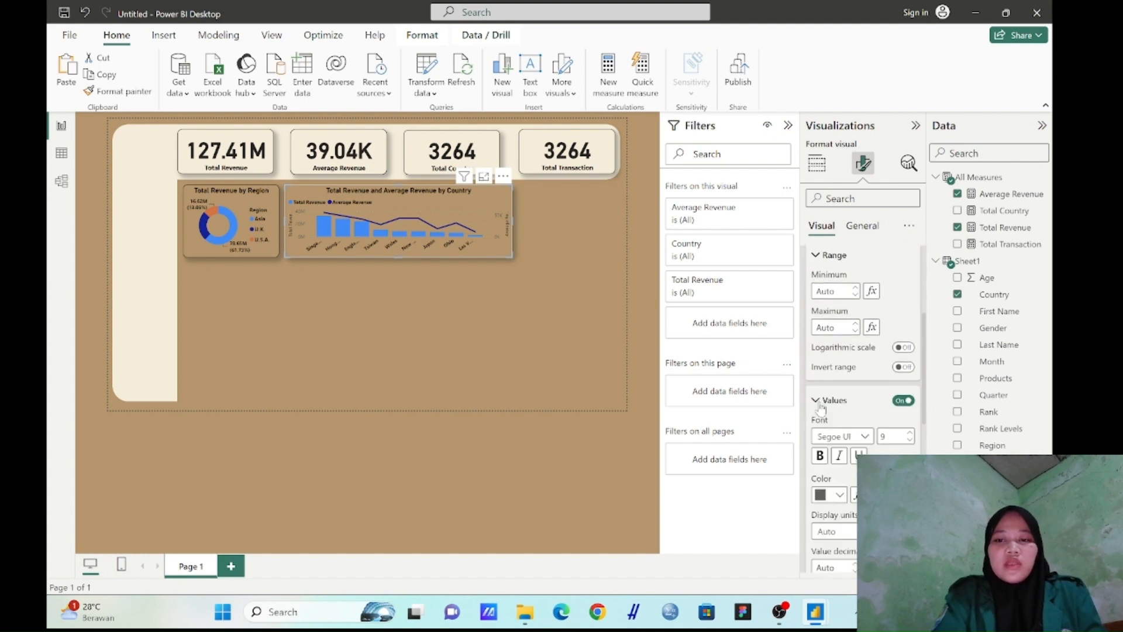
click(839, 495)
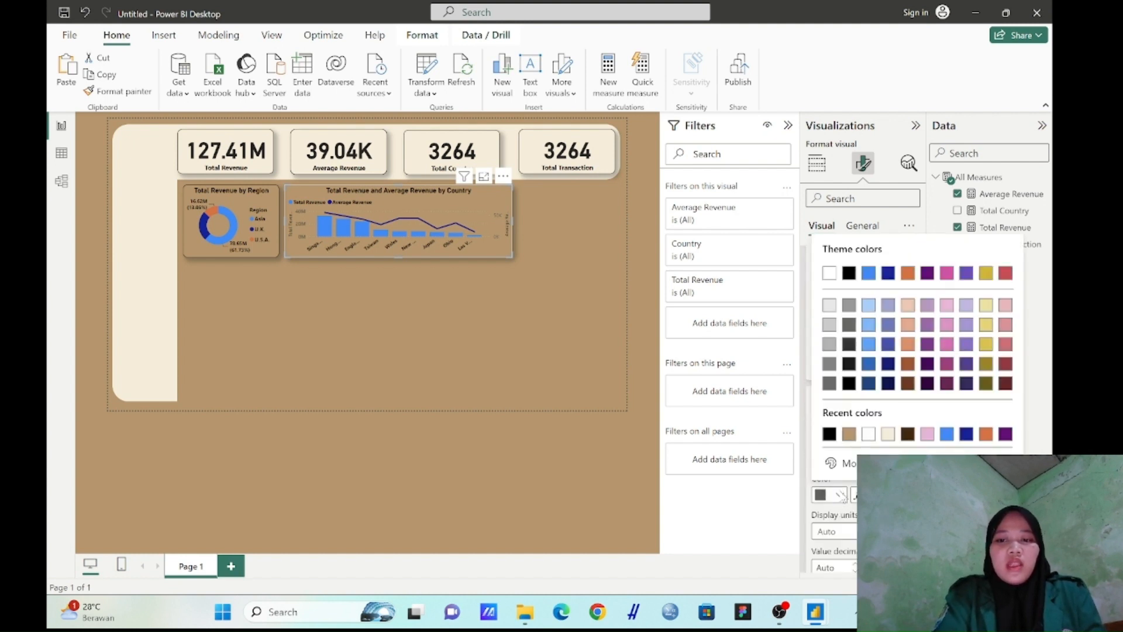
click(830, 434)
Make the y-axis title of the Total Revenue and Average Revenue by Country chart bold
scroll(830, 445, down, 3)
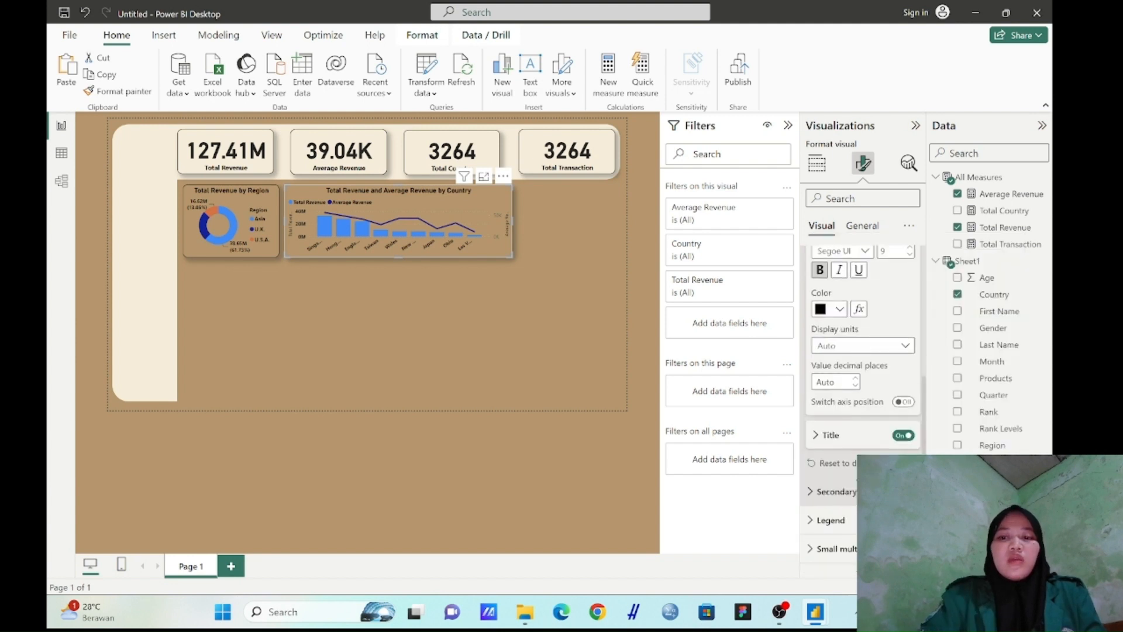
click(818, 436)
scroll(825, 410, down, 2)
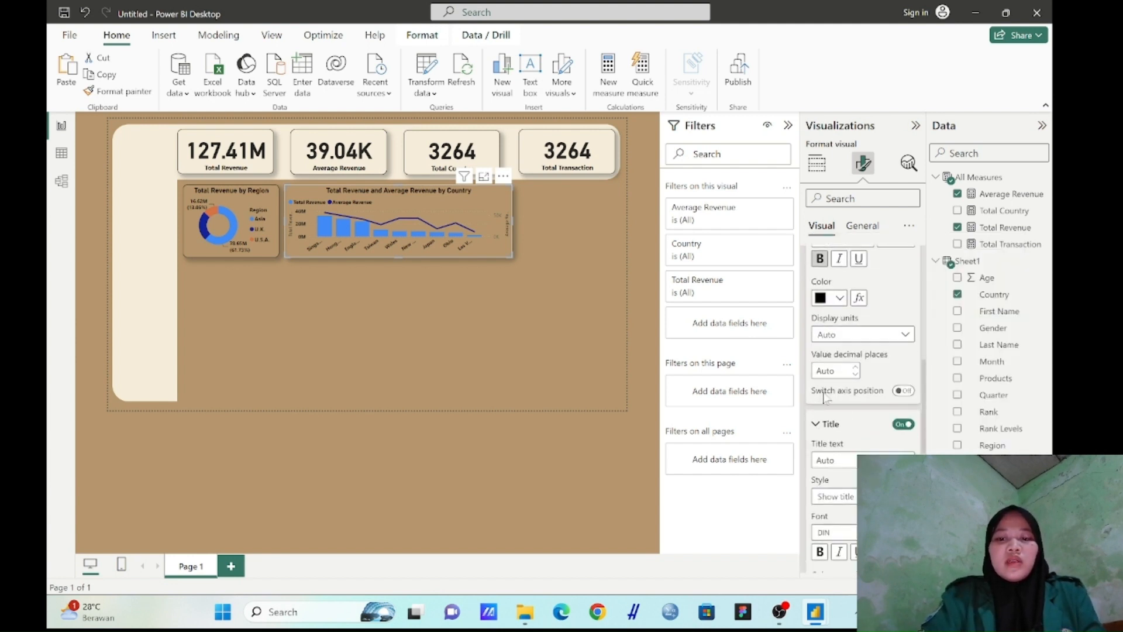
click(820, 454)
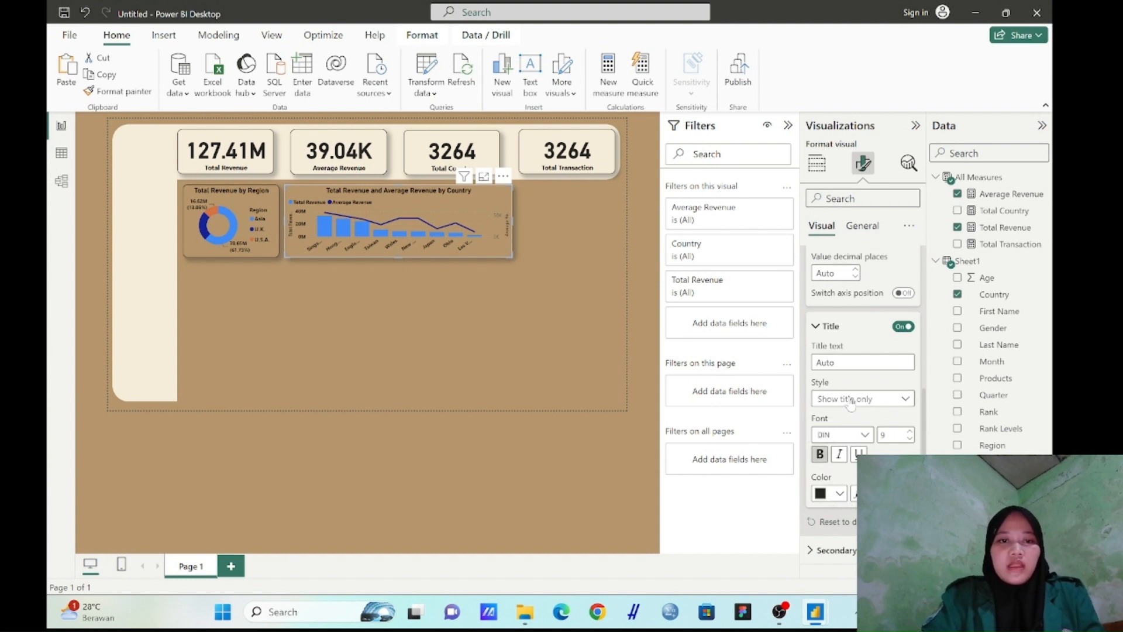
Turn on the secondary y-axis values of the line and stacked column chart and make them bold and black
scroll(849, 410, down, 2)
scroll(853, 403, down, 1)
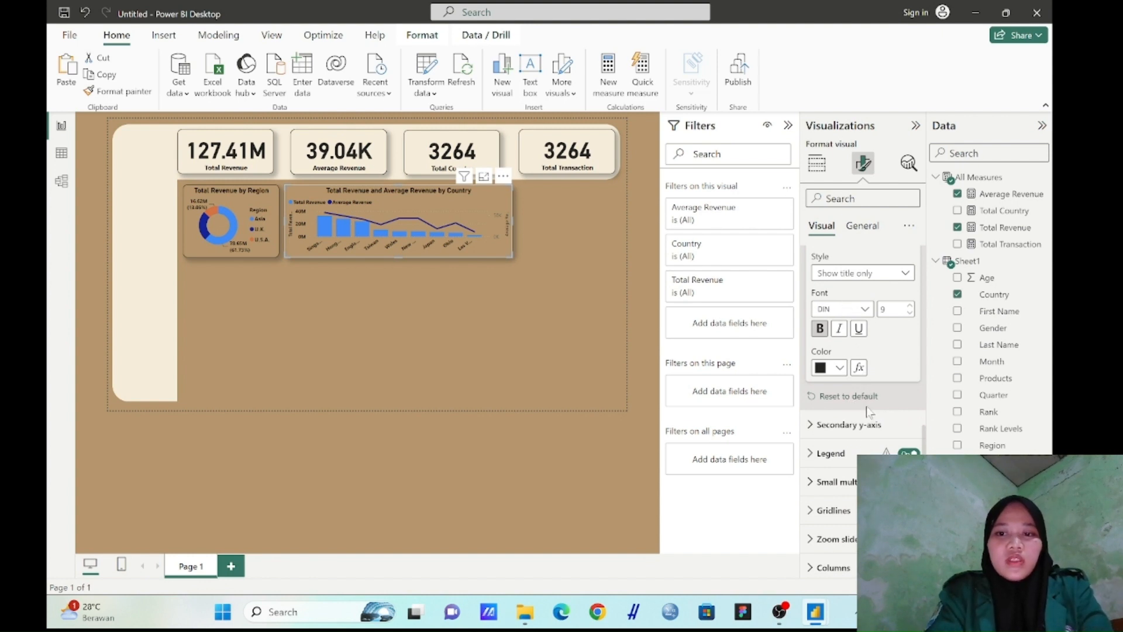
click(862, 422)
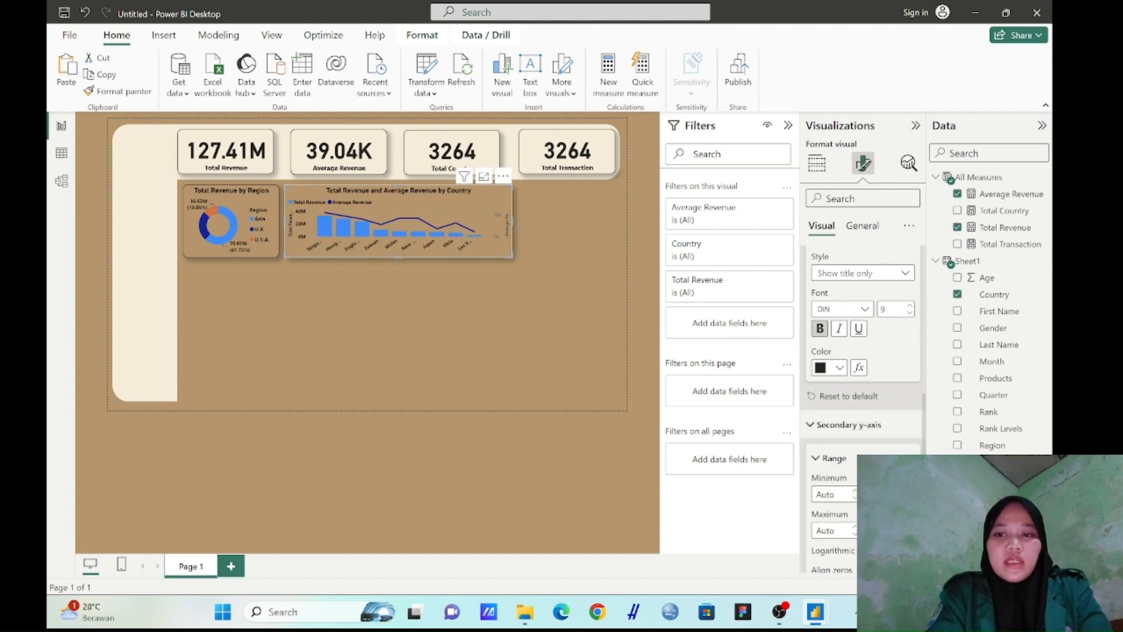
scroll(862, 410, down, 3)
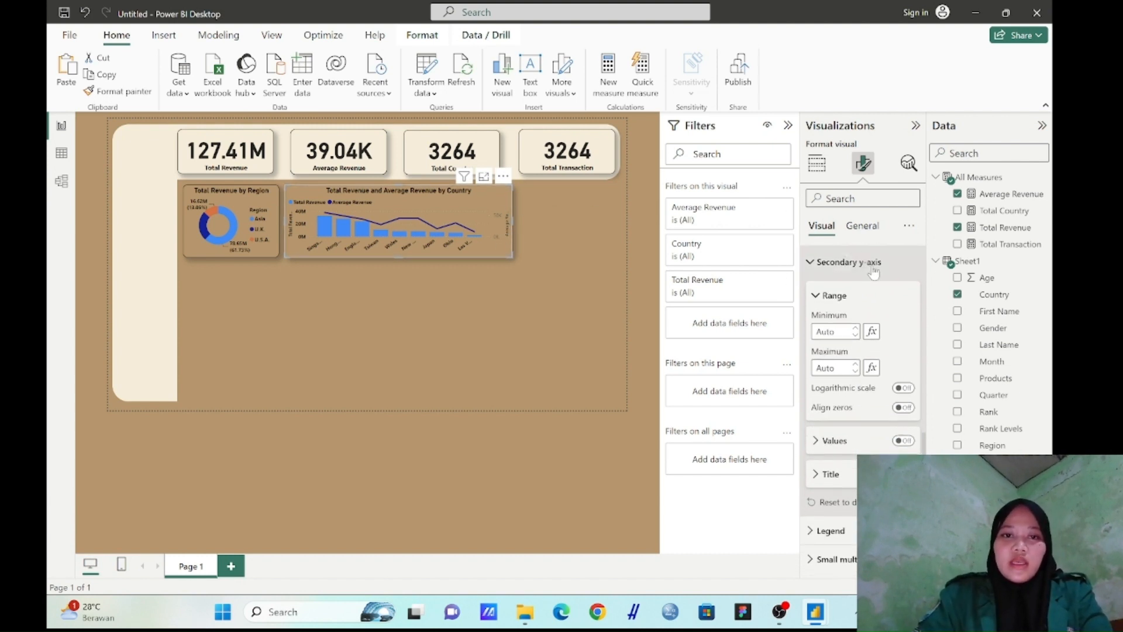
scroll(871, 287, up, 1)
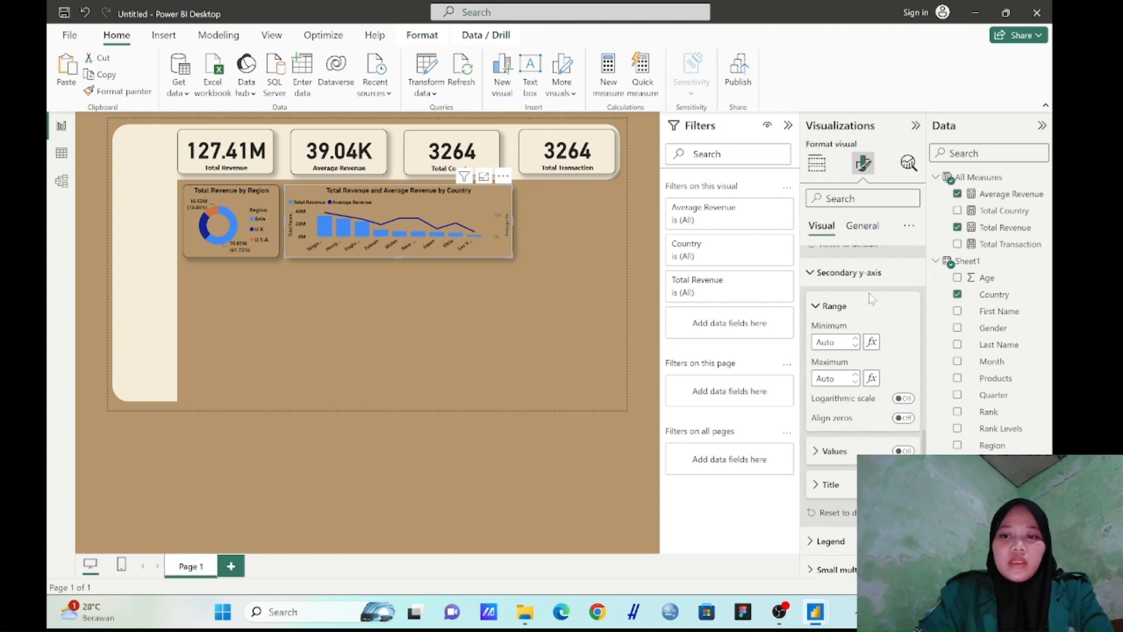
scroll(871, 300, down, 1)
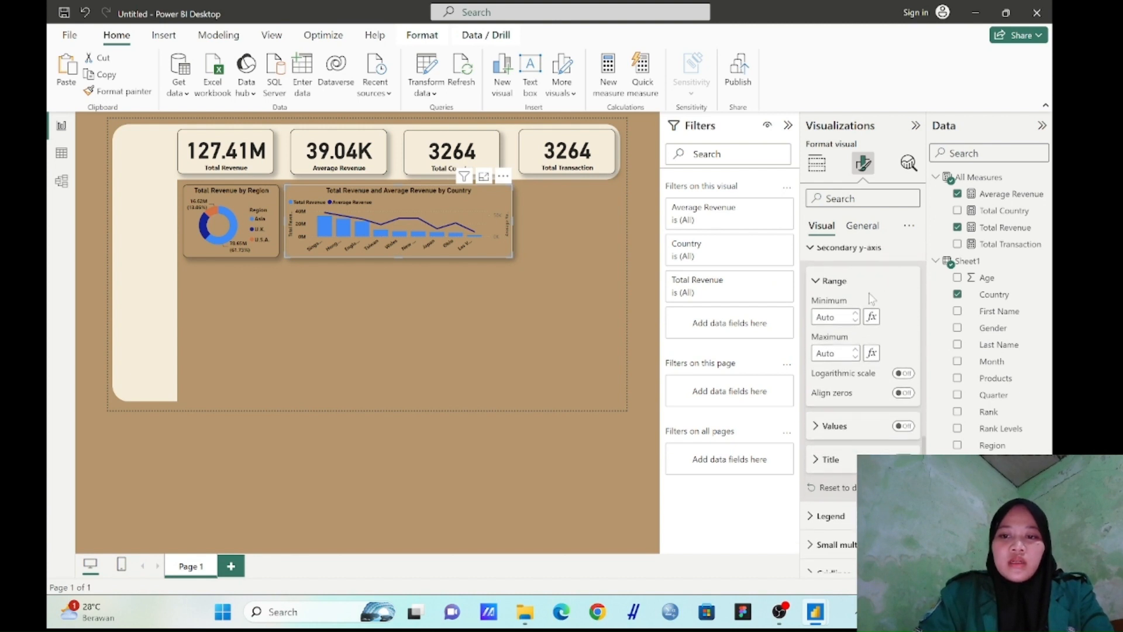
click(905, 426)
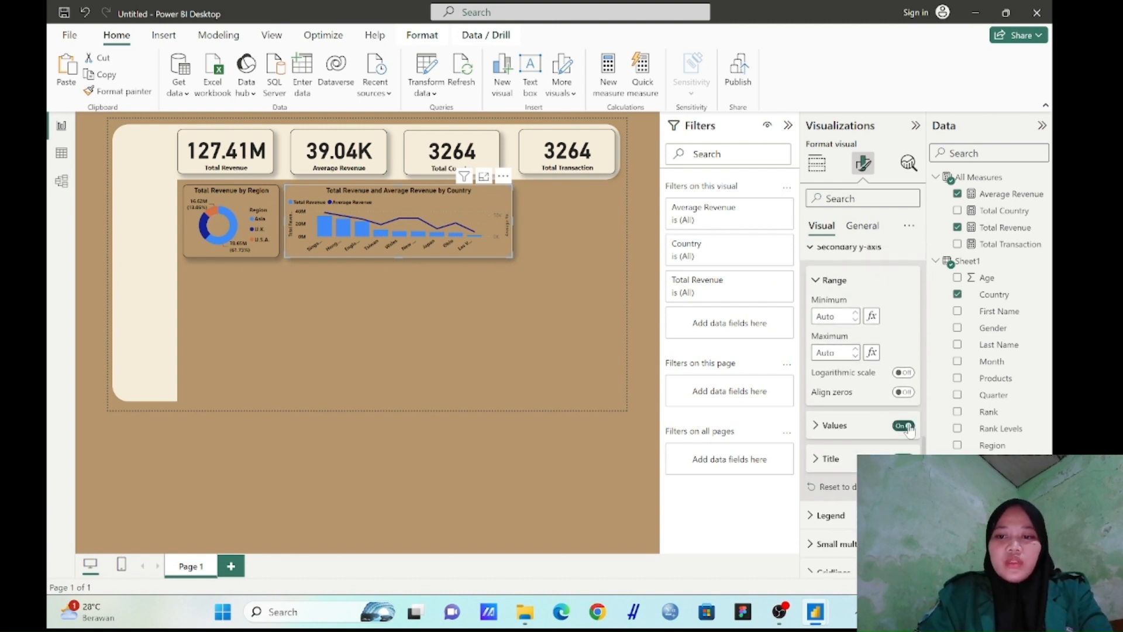
click(824, 432)
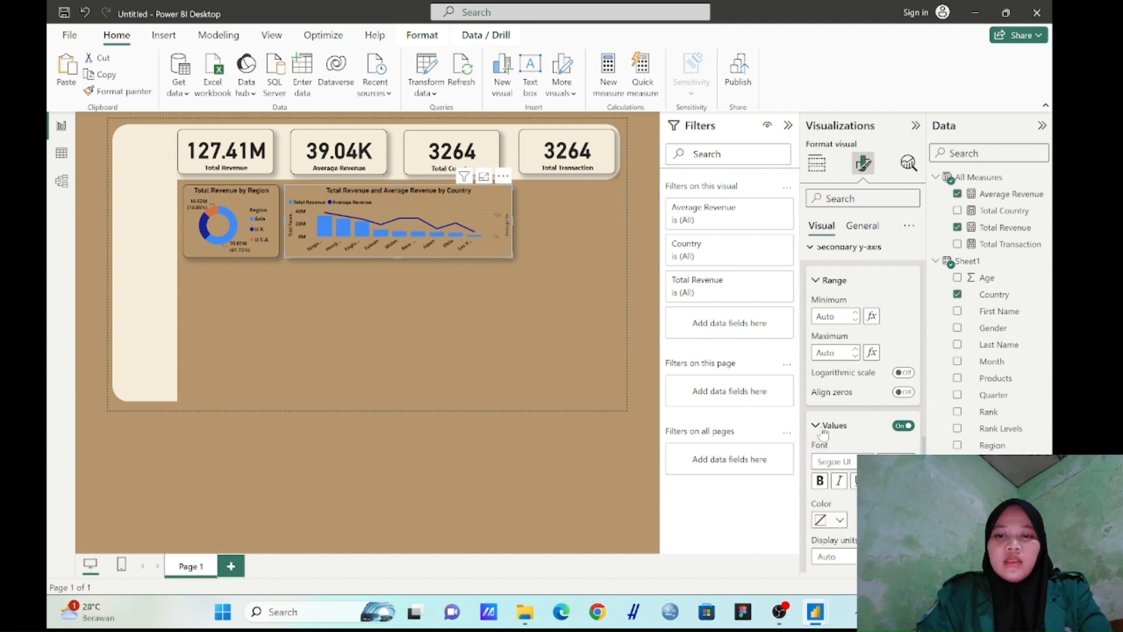
click(820, 481)
click(841, 520)
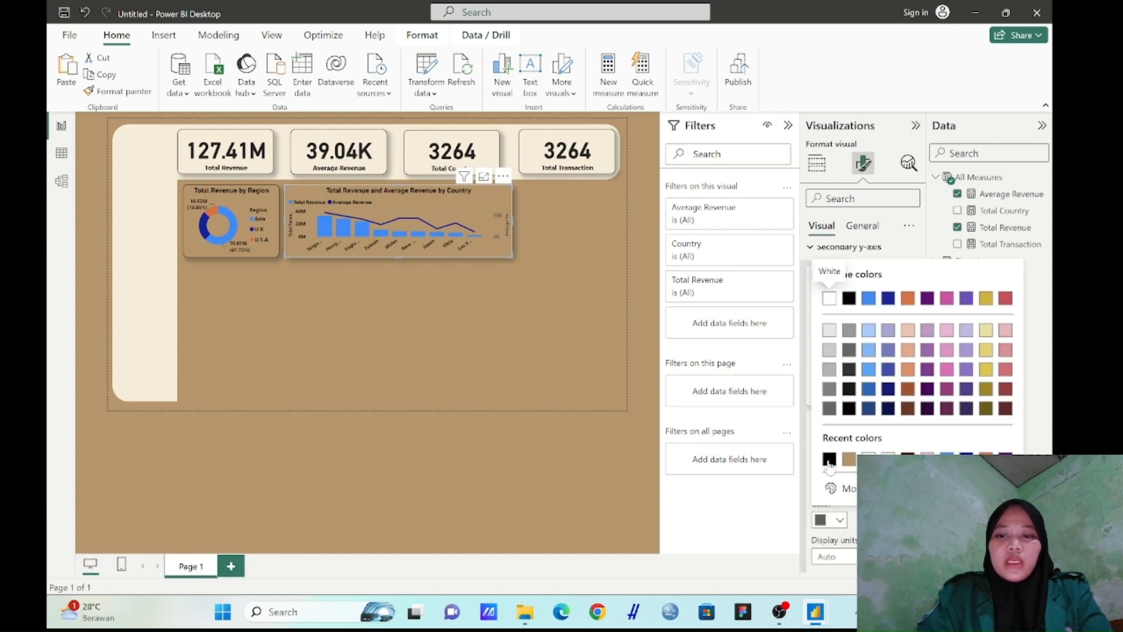
click(831, 464)
Make the secondary y-axis title of the line and stacked column chart bold and black
scroll(831, 464, down, 3)
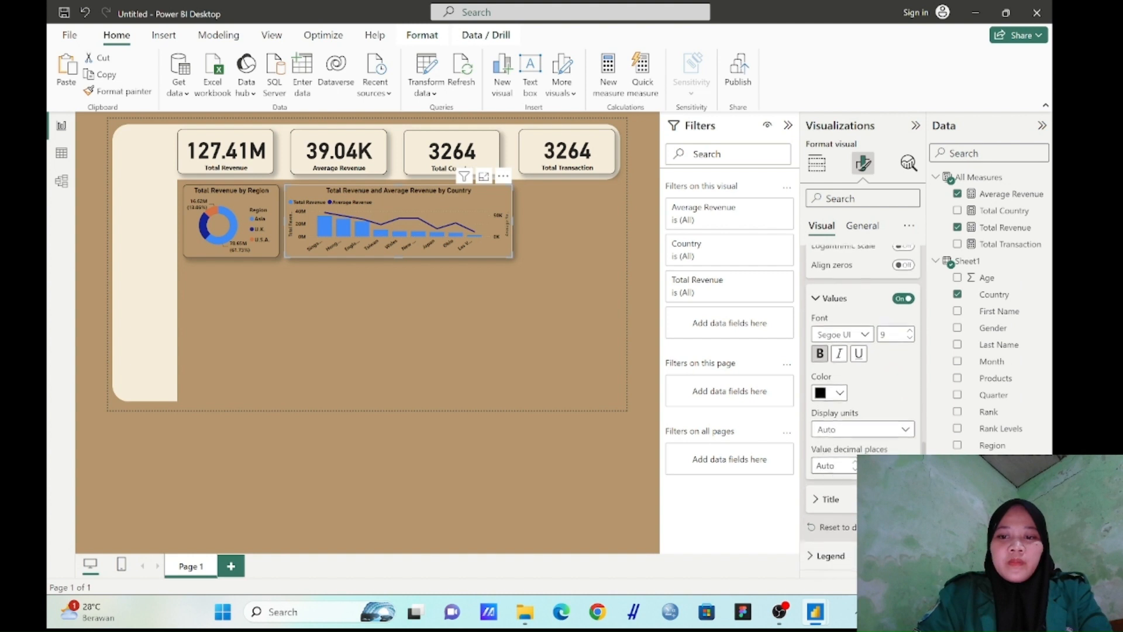
click(820, 498)
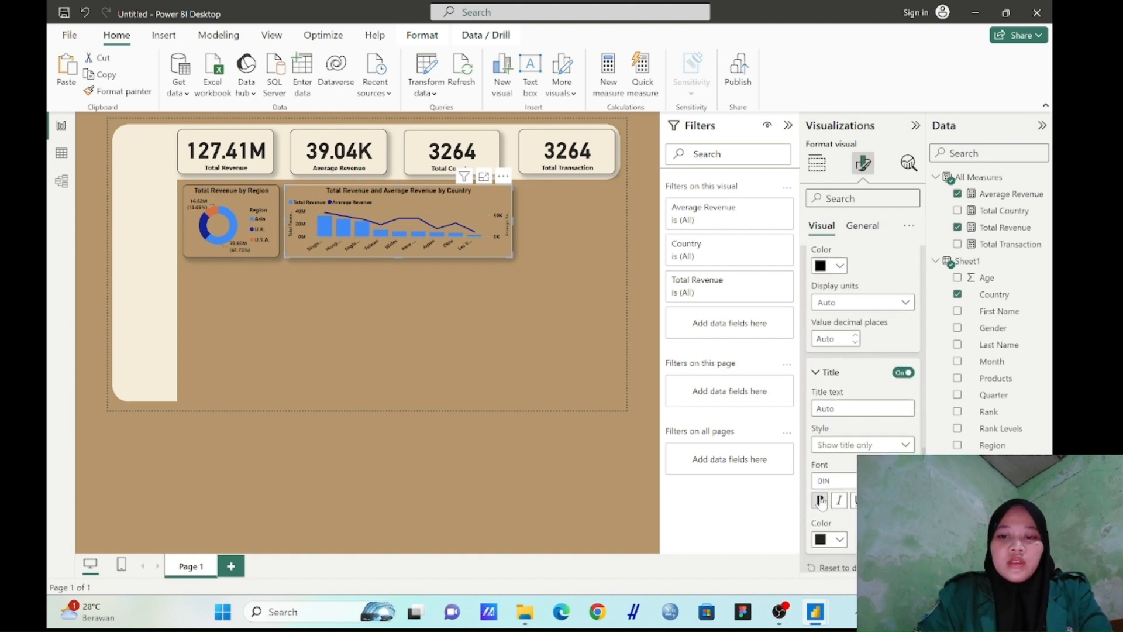
click(821, 499)
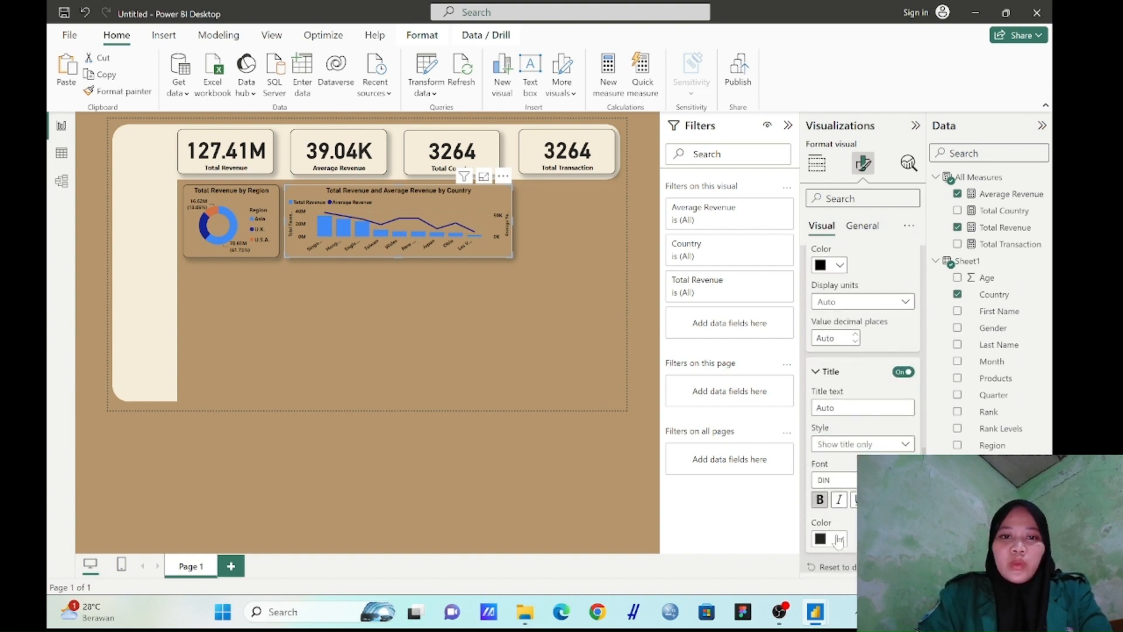
click(838, 539)
click(837, 481)
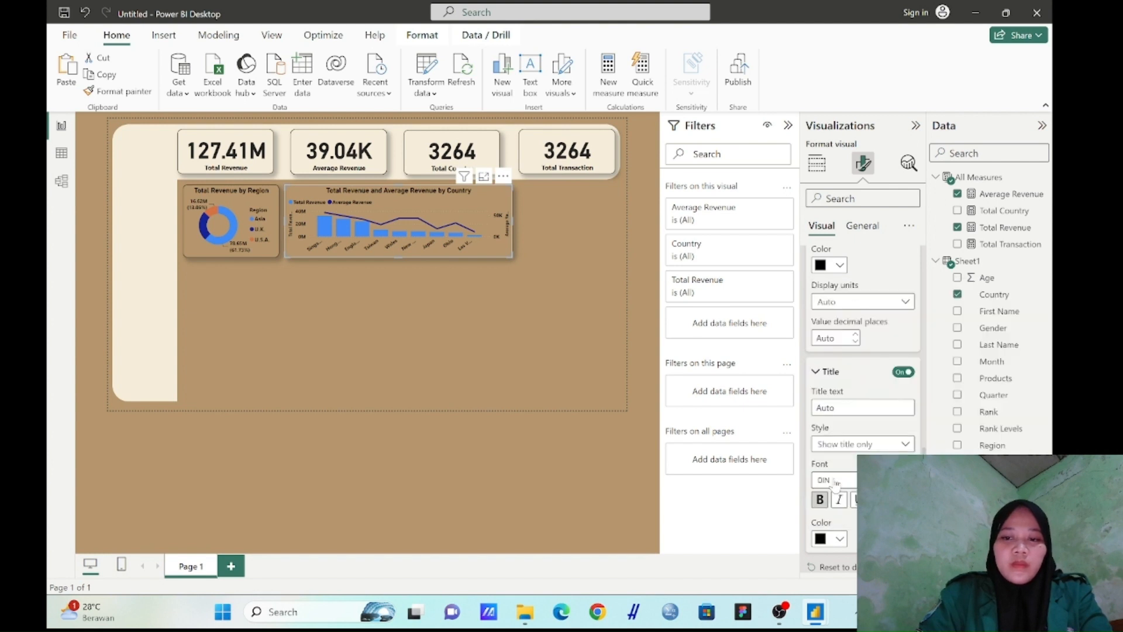
scroll(837, 481, down, 3)
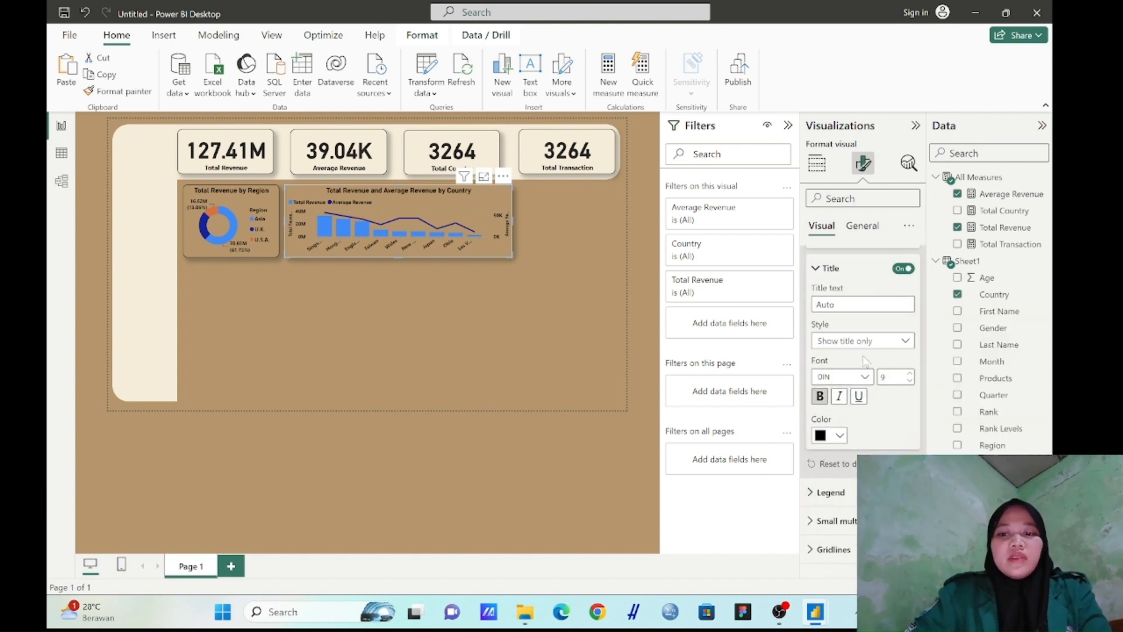
Set the combo chart's horizontal gridlines to Solid style in a light colour
scroll(842, 445, down, 3)
click(831, 452)
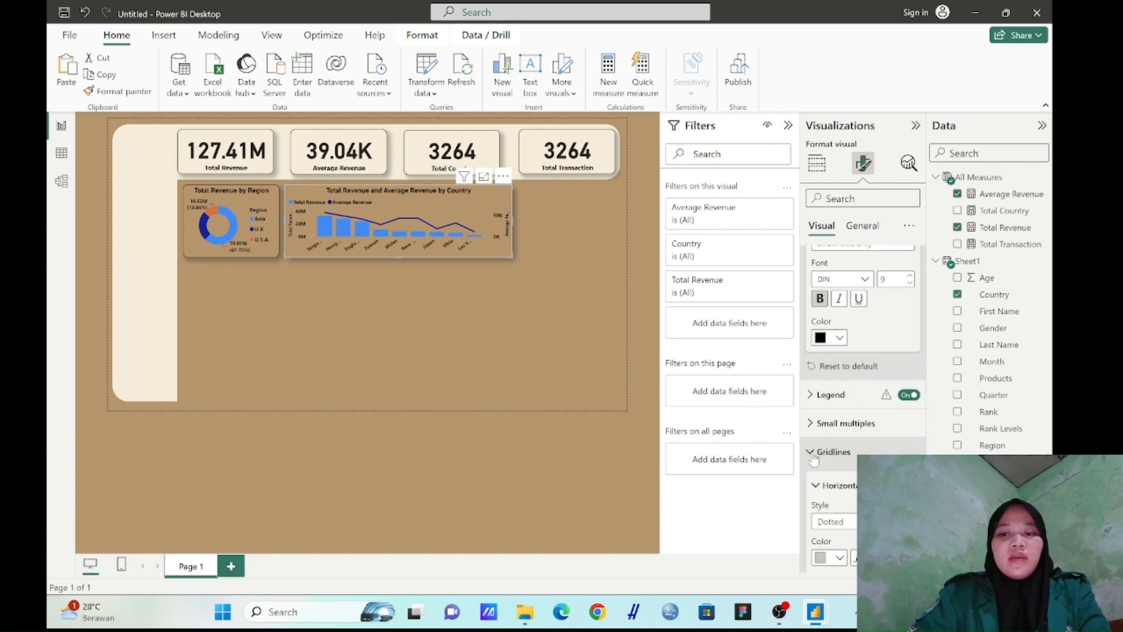
scroll(831, 451, down, 3)
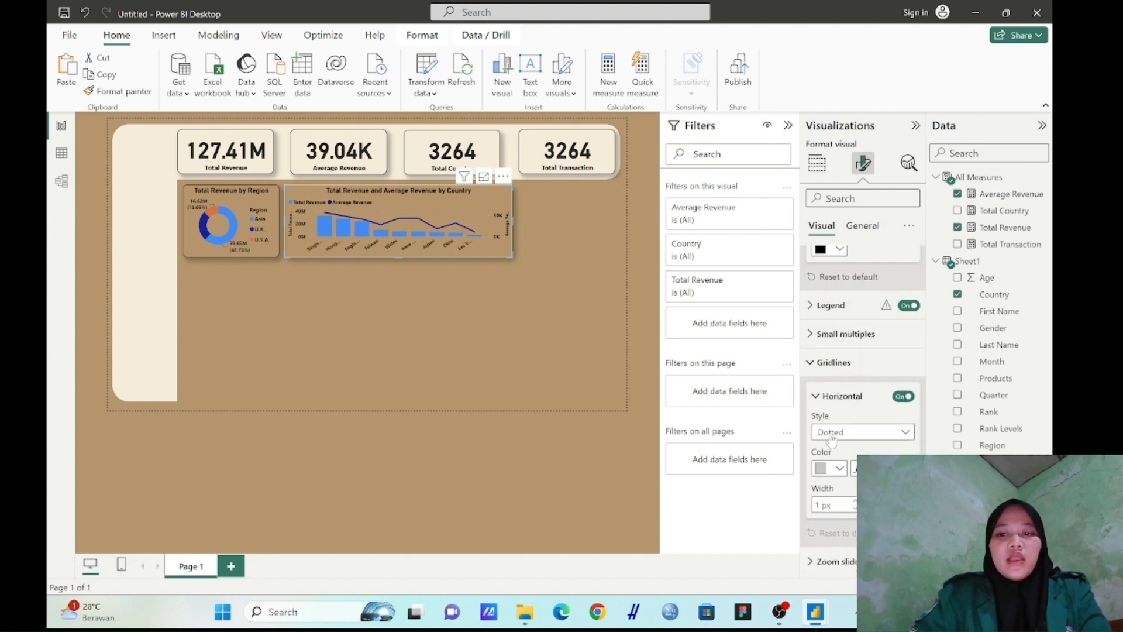
click(832, 438)
click(832, 467)
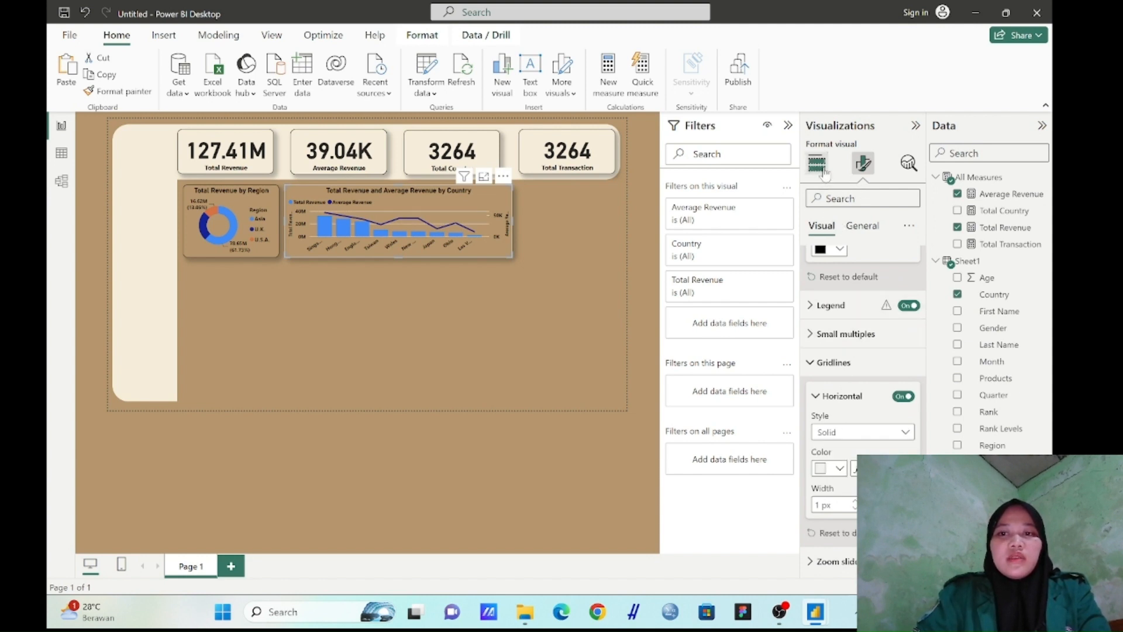
Add Region as the column legend of the Total Revenue and Average Revenue by Country chart
click(817, 164)
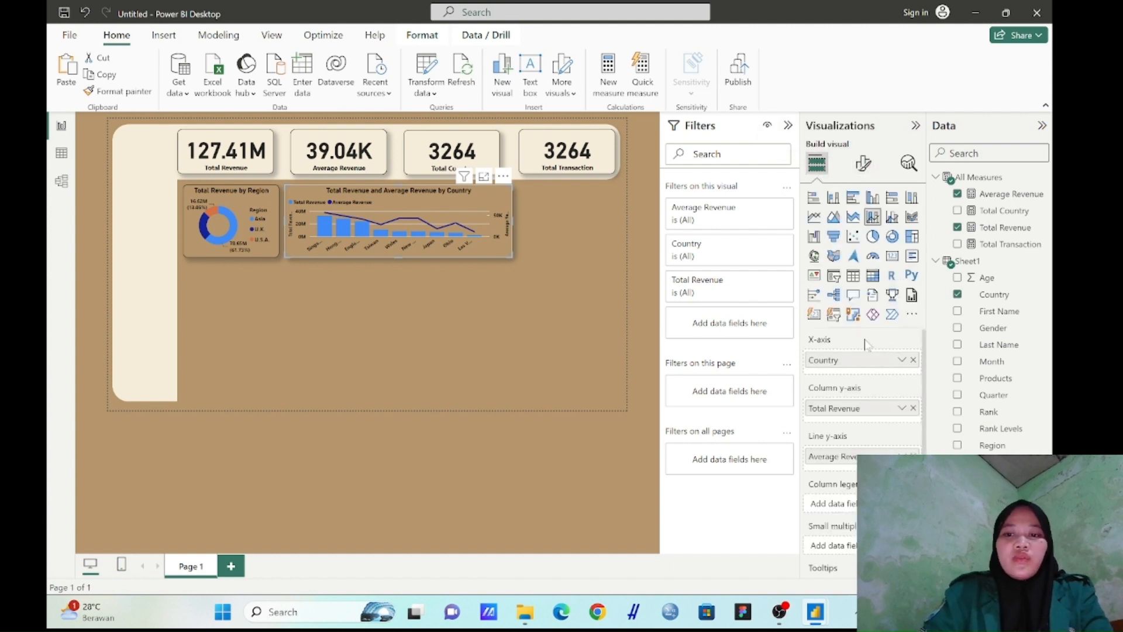
scroll(834, 401, down, 3)
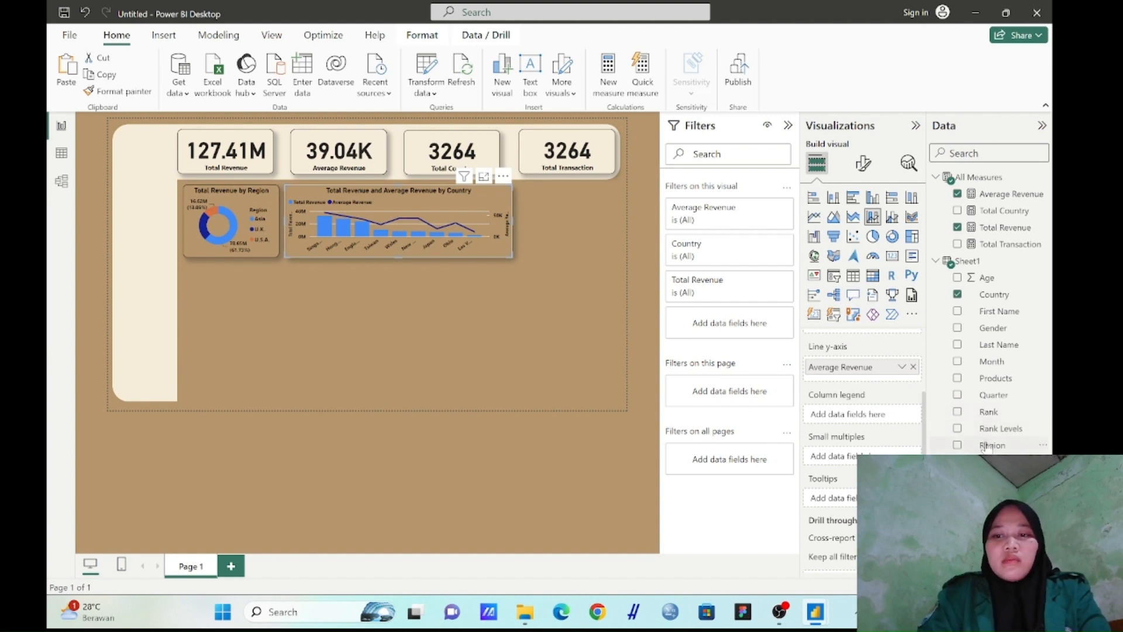
drag(985, 449, 893, 423)
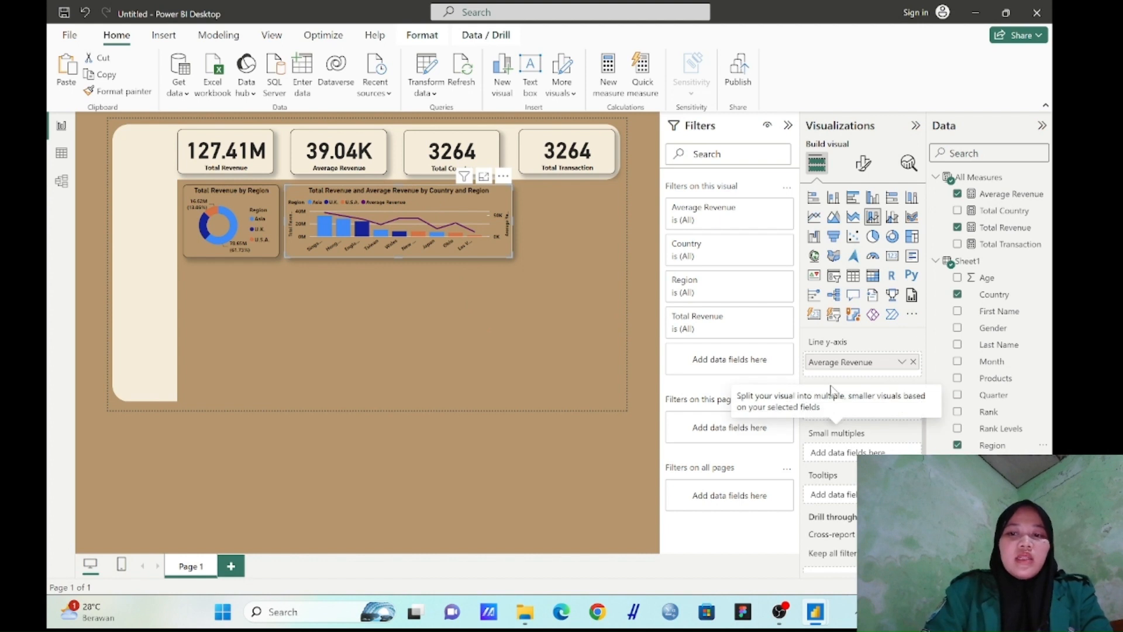
scroll(854, 386, up, 3)
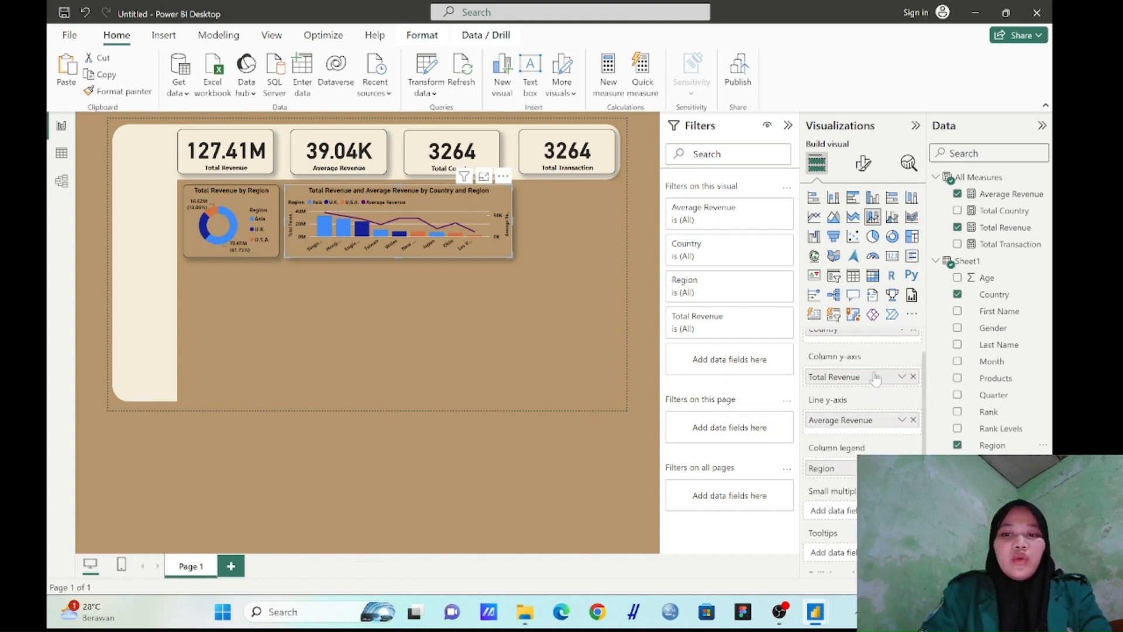
scroll(877, 378, up, 2)
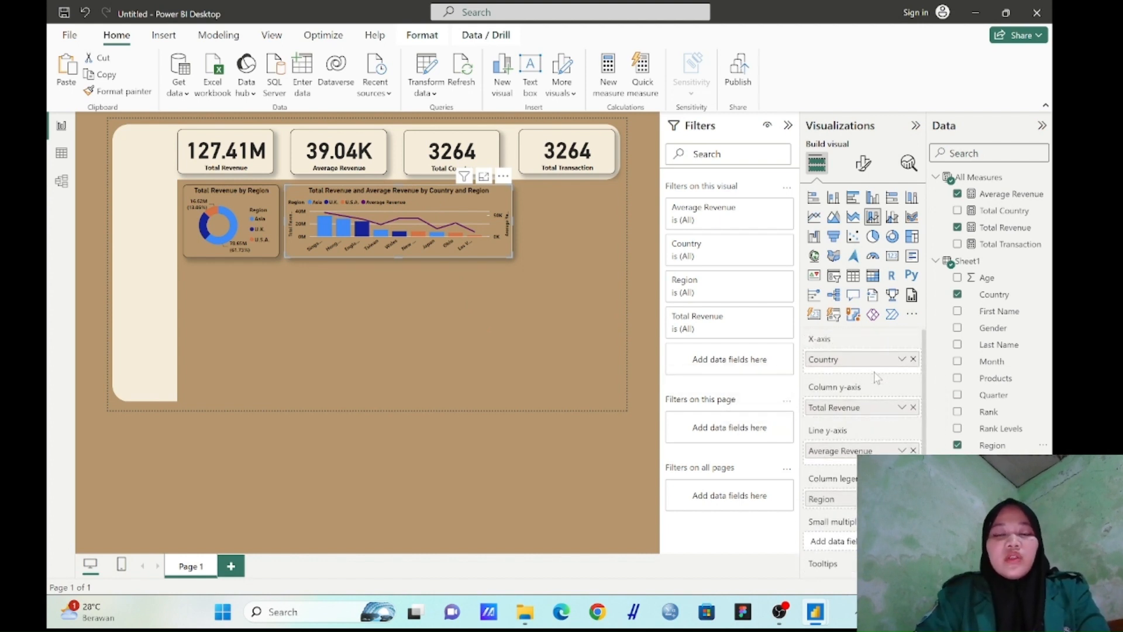
Add a treemap with Rank as category and Total Revenue as values, sized to fit the row beside the combo chart
click(531, 282)
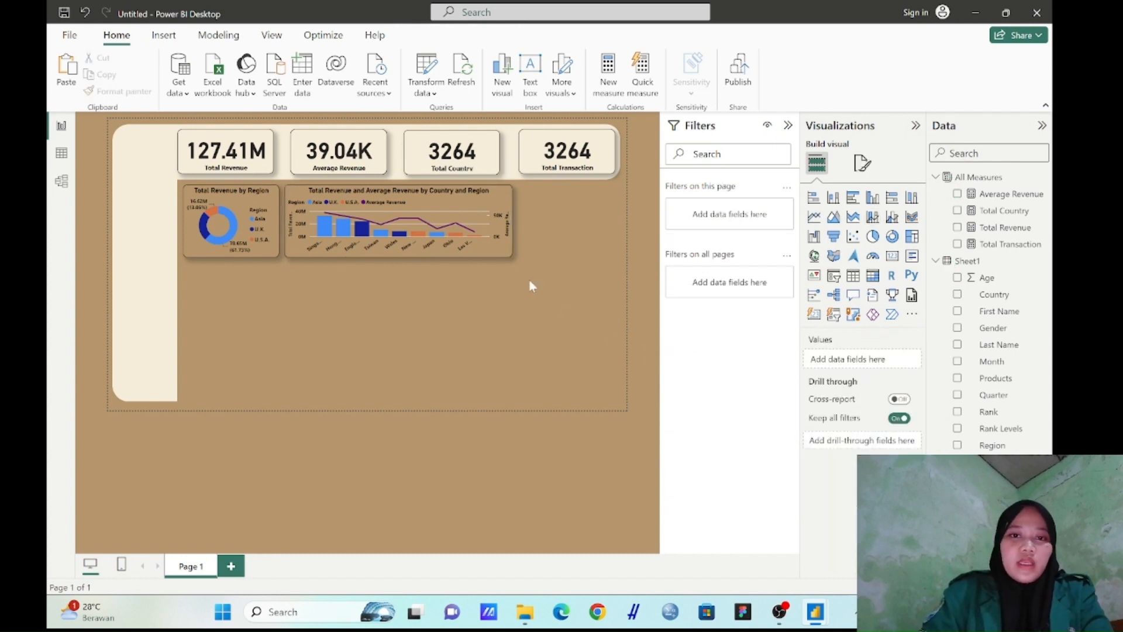
click(911, 237)
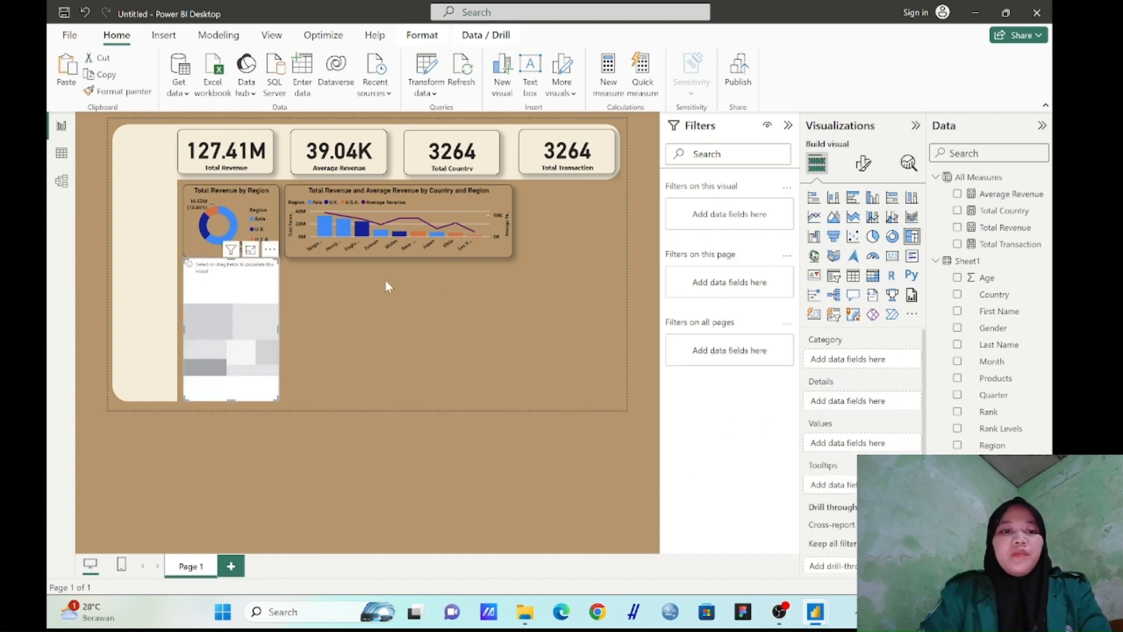
drag(237, 316, 570, 239)
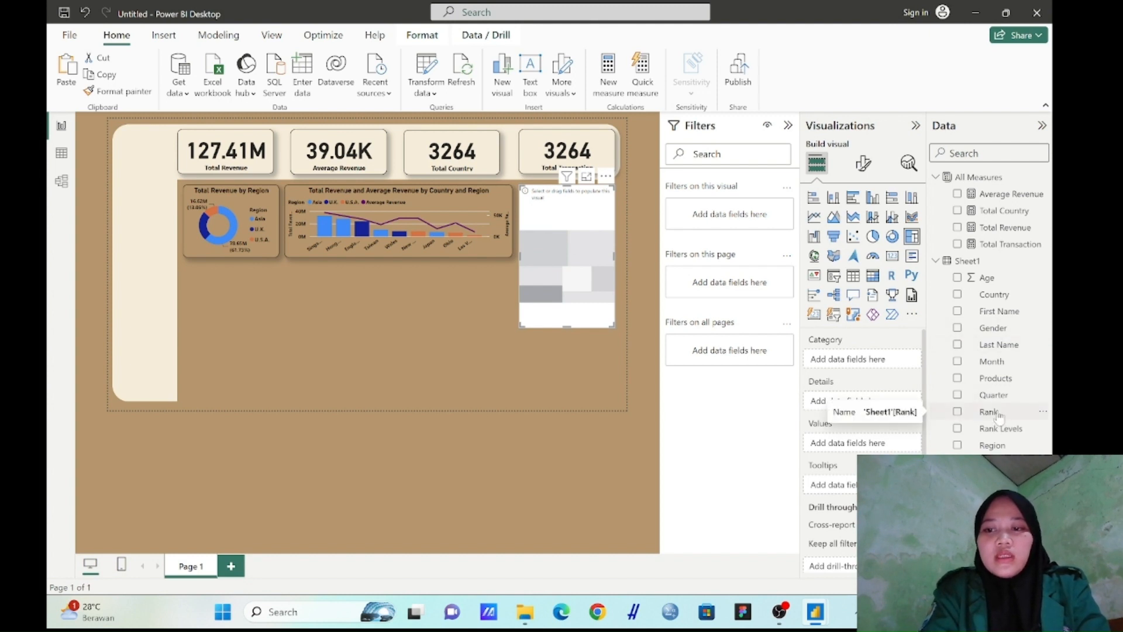
drag(998, 413, 887, 365)
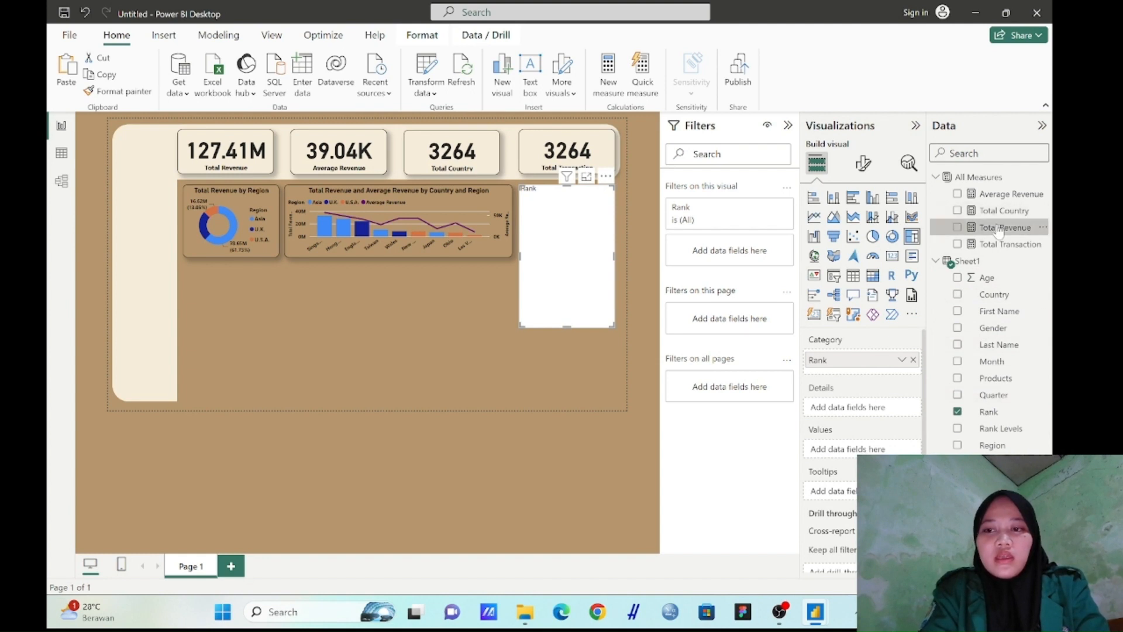
drag(998, 228, 864, 451)
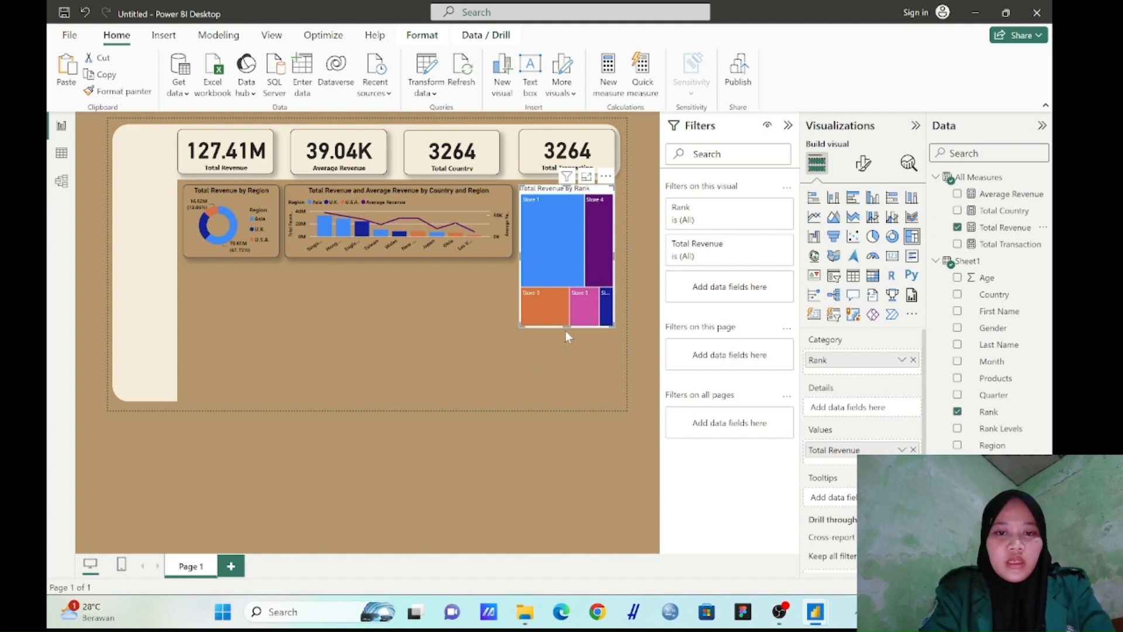
drag(566, 321, 568, 260)
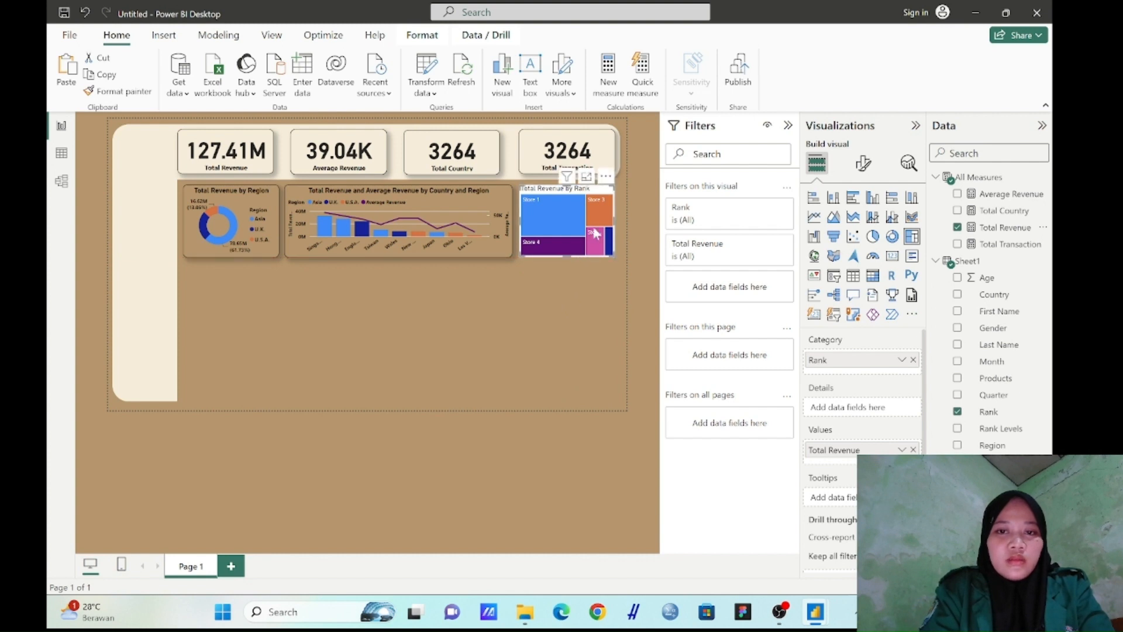
drag(613, 219, 619, 219)
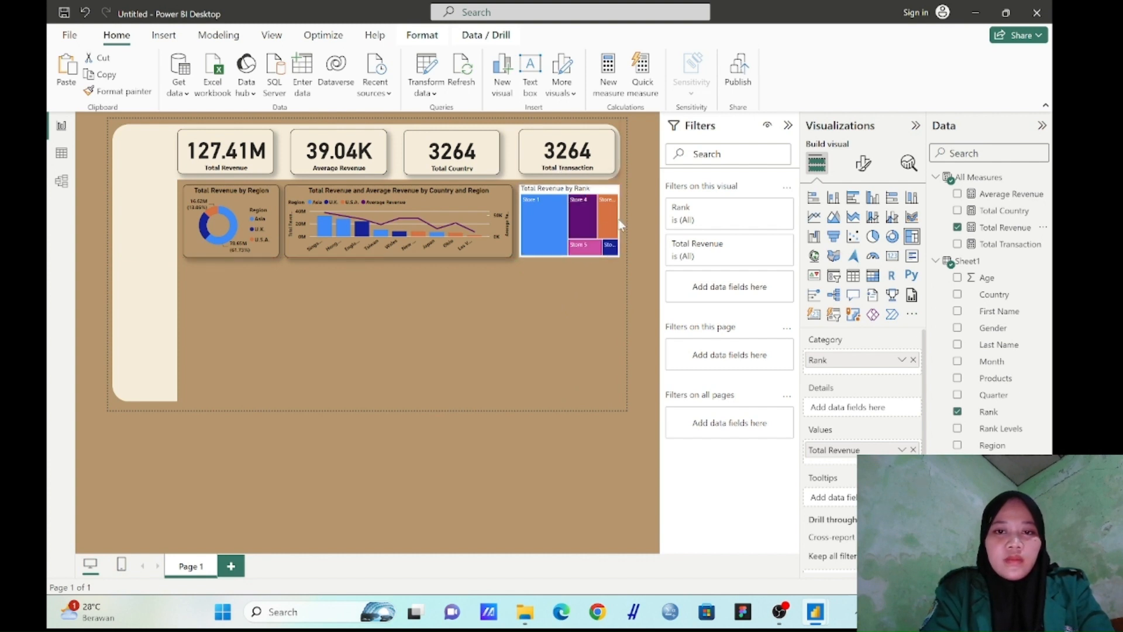
Copy the combo chart's formatting onto the Total Revenue by Rank treemap
click(490, 193)
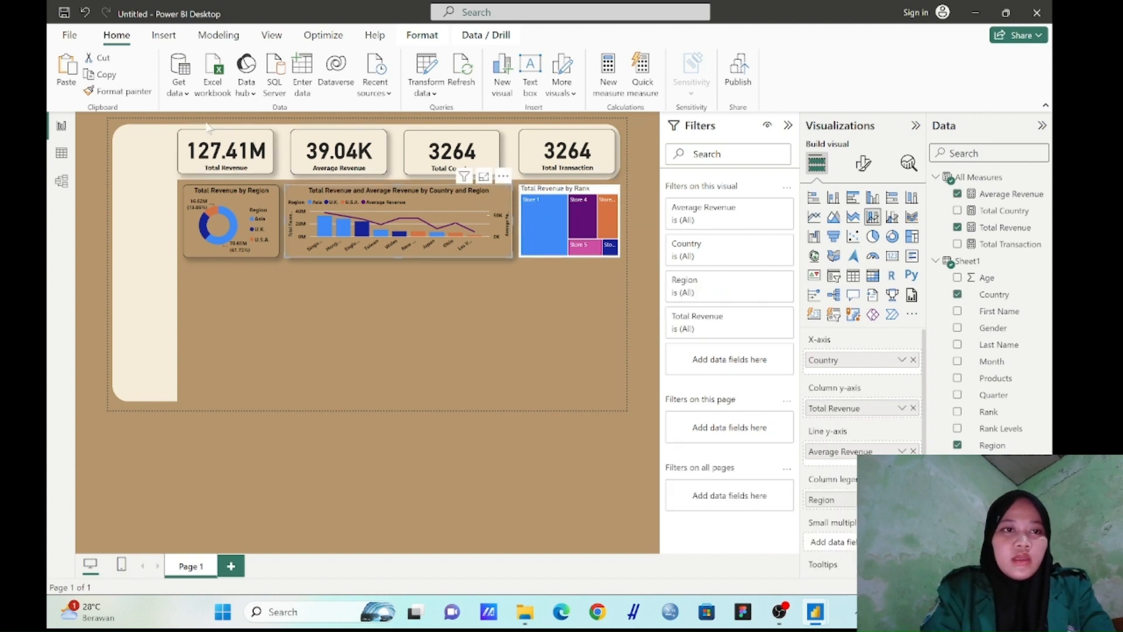
click(122, 92)
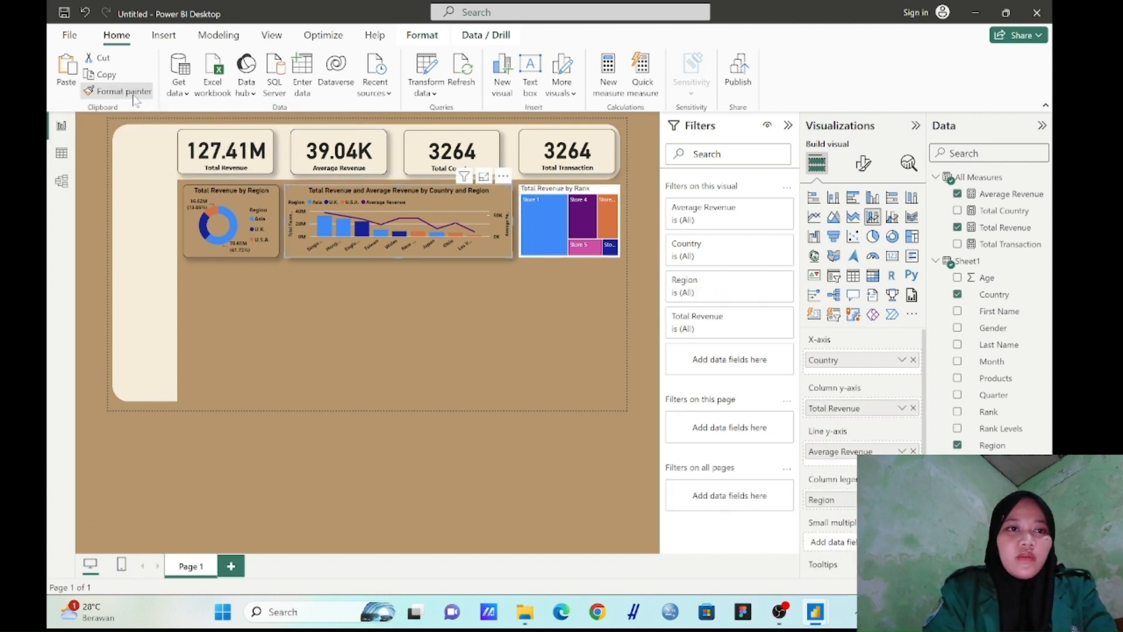
click(602, 189)
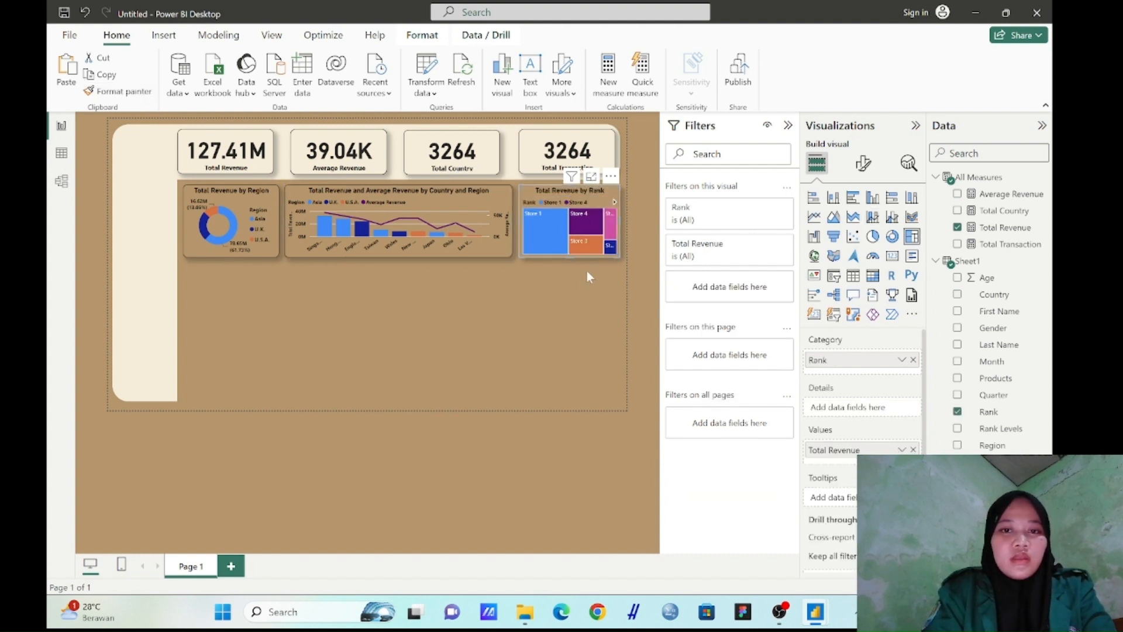
Insert an area chart with Total Revenue on the y-axis and Quarter on the x-axis
click(548, 294)
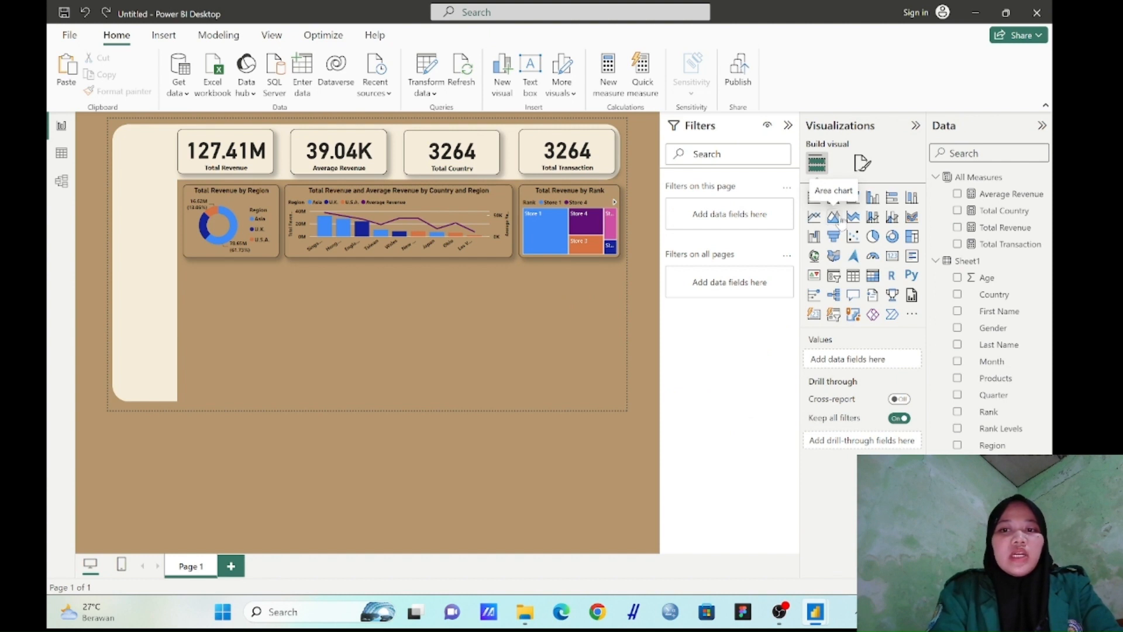
click(834, 218)
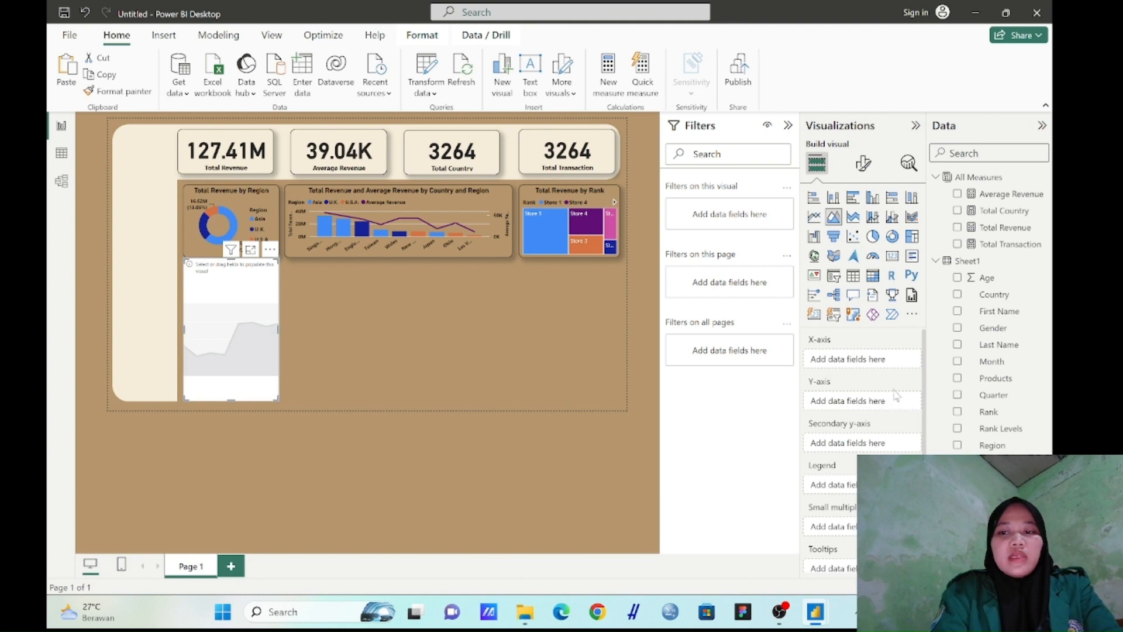
drag(1002, 229, 869, 410)
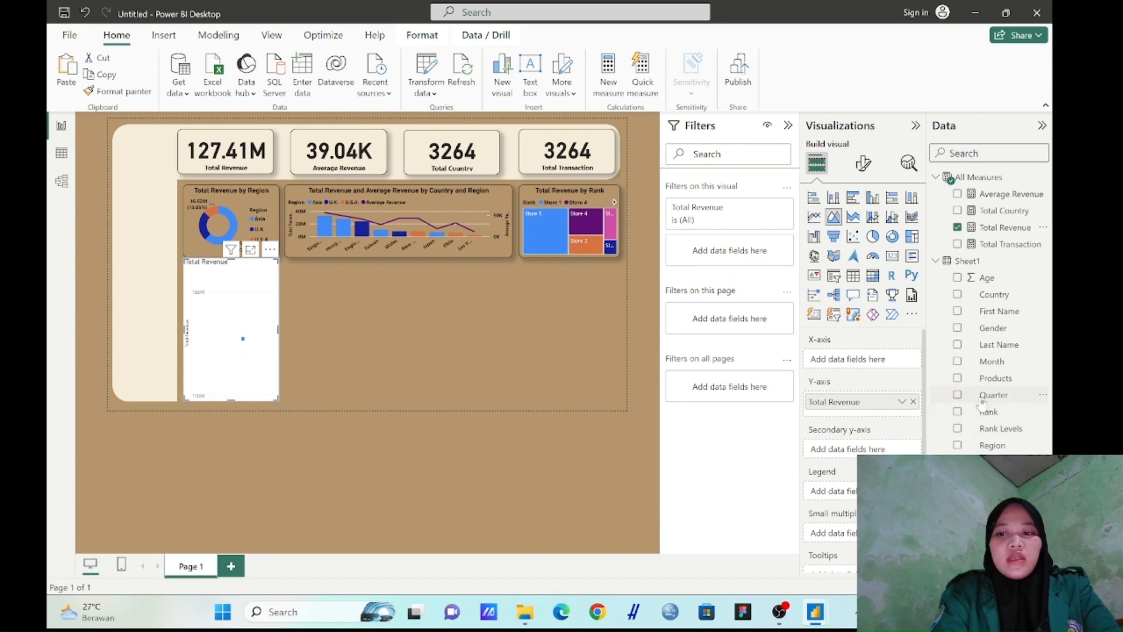
drag(983, 402, 865, 362)
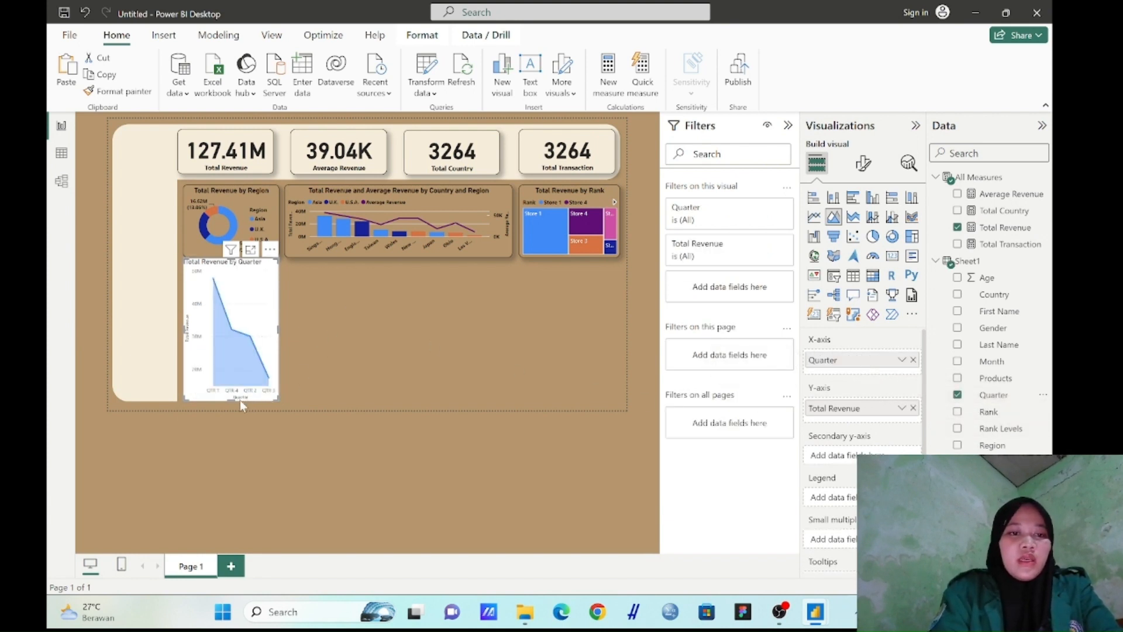
Shorten and slightly widen the Total Revenue by Quarter area chart, leaving a small gap below the donut chart
drag(235, 397, 239, 335)
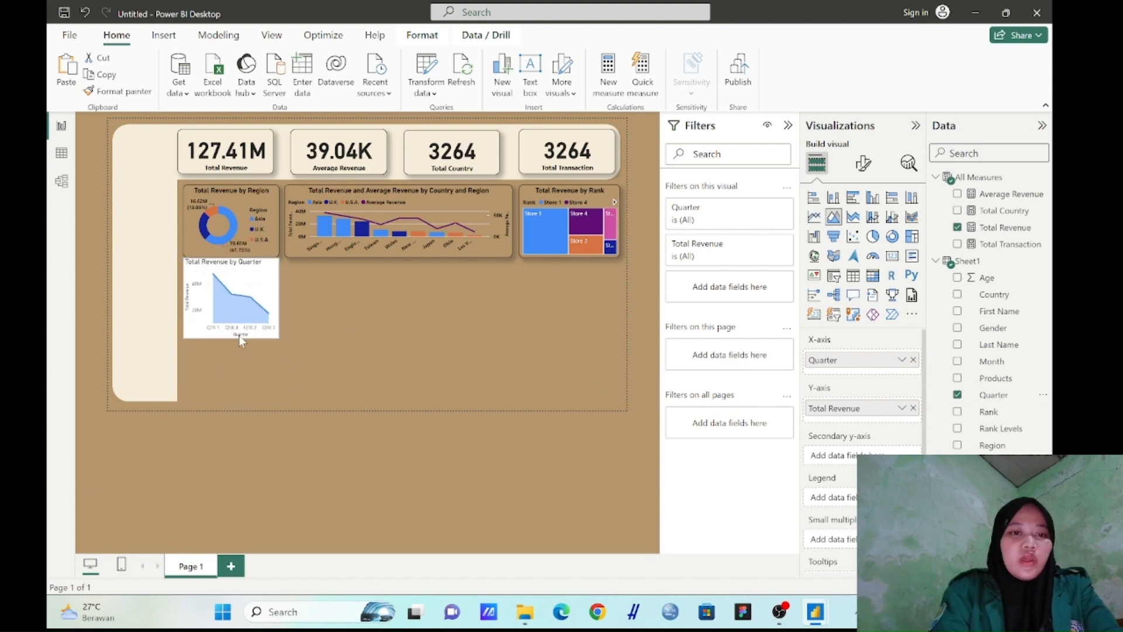
drag(237, 292, 238, 305)
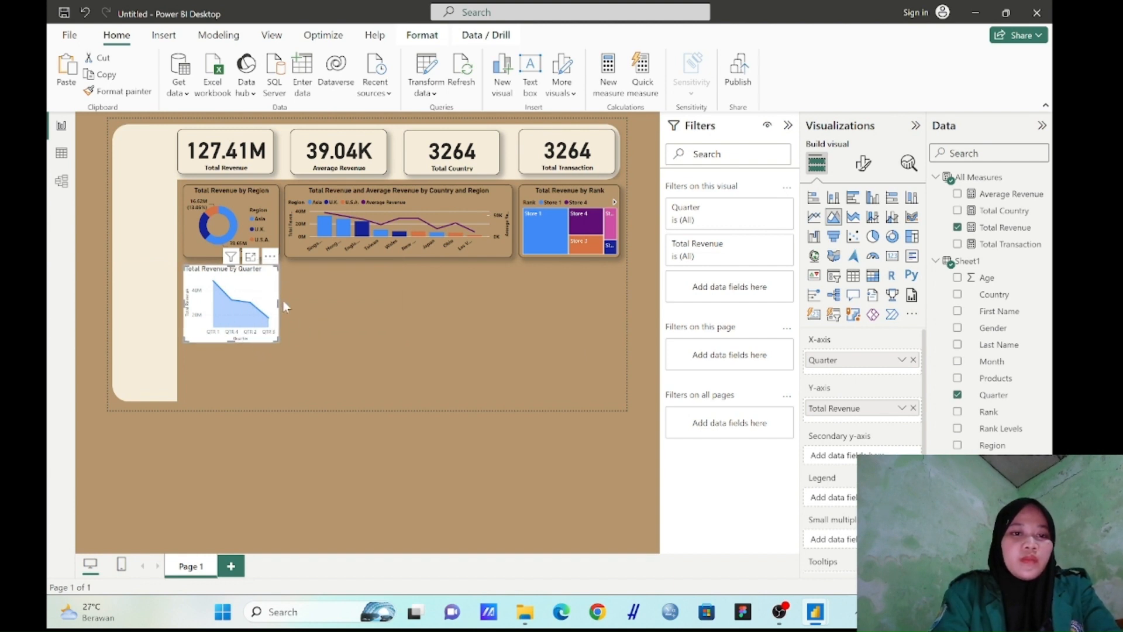
drag(279, 302, 291, 302)
click(316, 292)
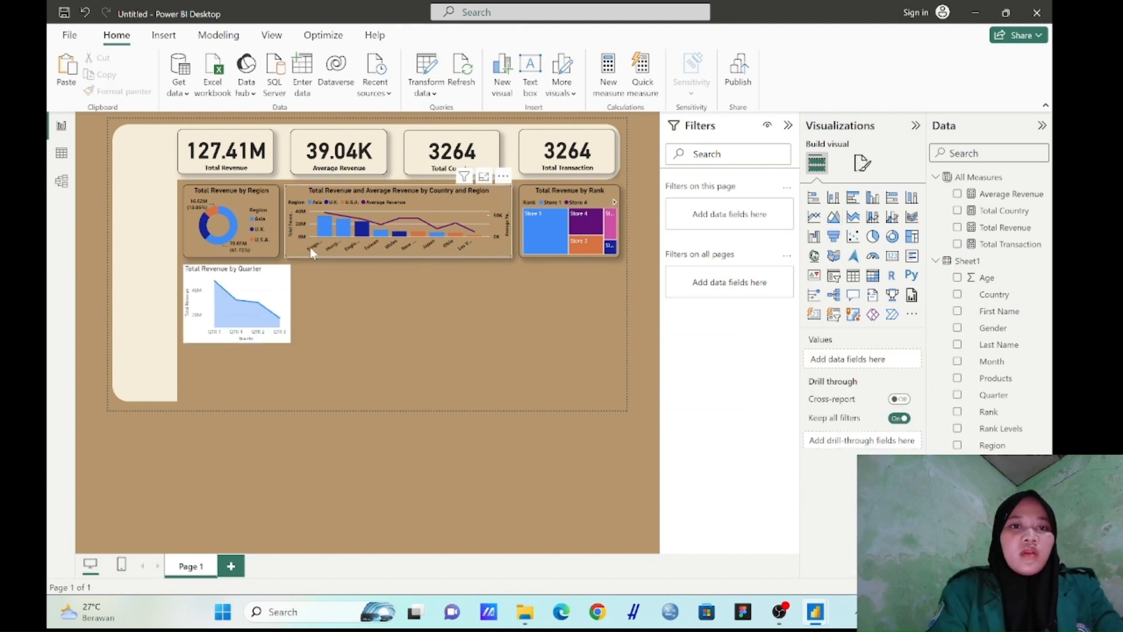
Copy the Total Revenue by Region donut's formatting onto the Total Revenue by Quarter area chart
click(271, 205)
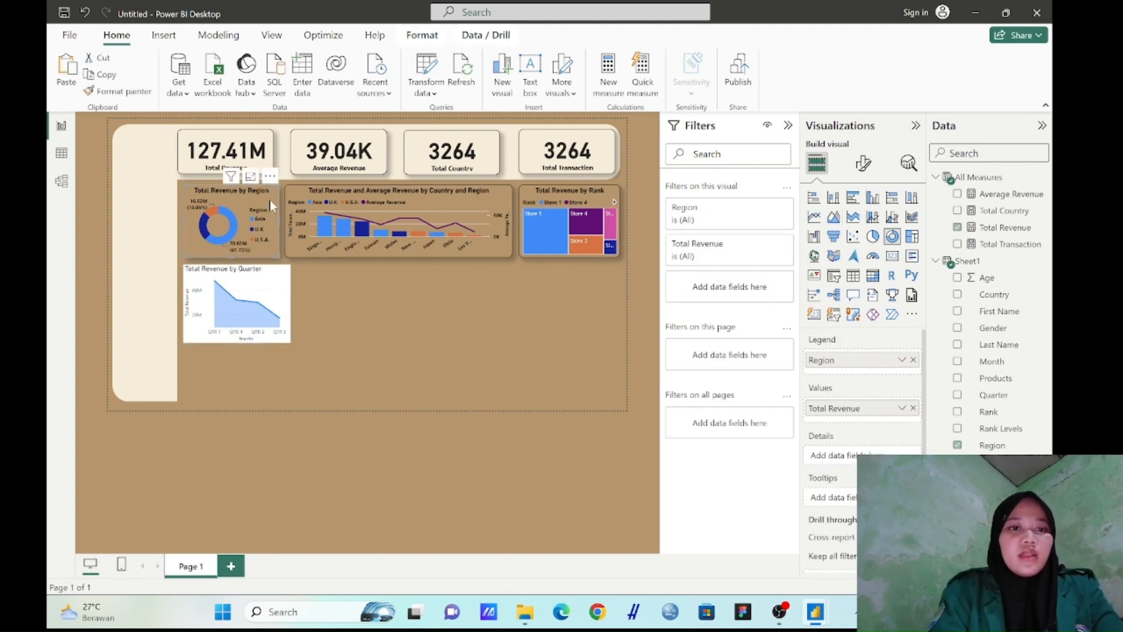
click(139, 93)
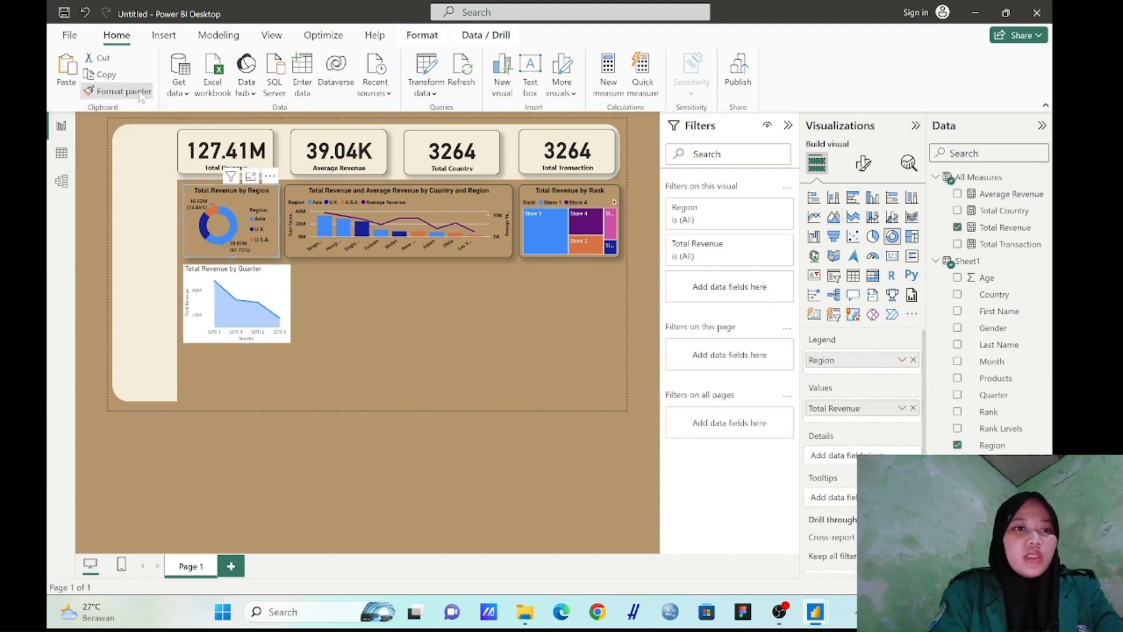
click(284, 276)
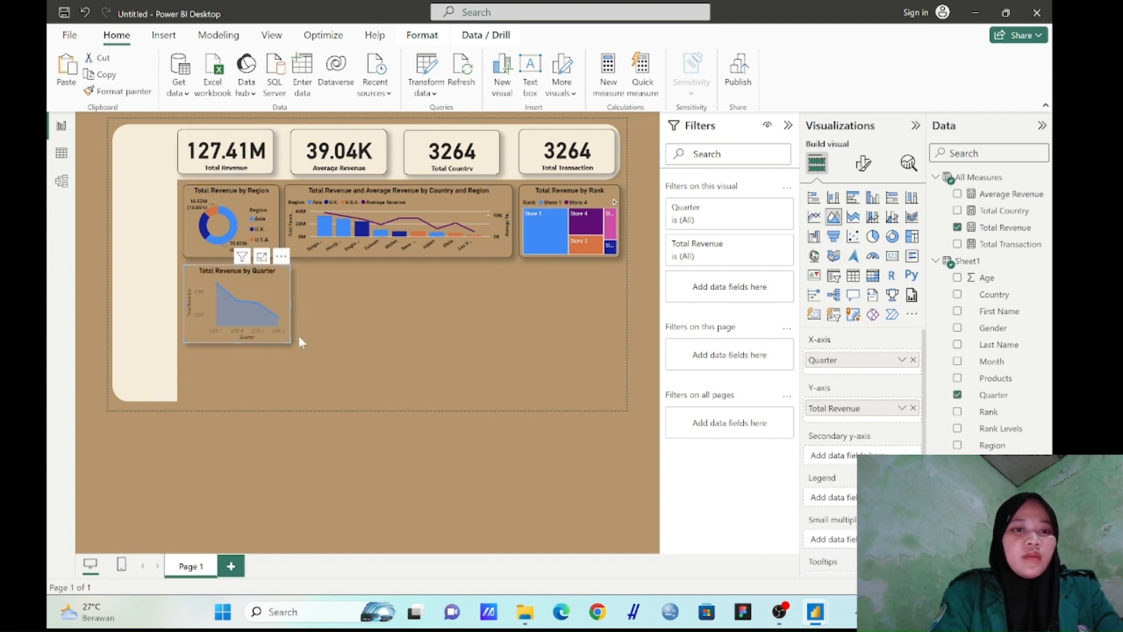
Copy the combo chart's formatting, including its axis and gridline styling, onto the Total Revenue by Quarter area chart
click(322, 243)
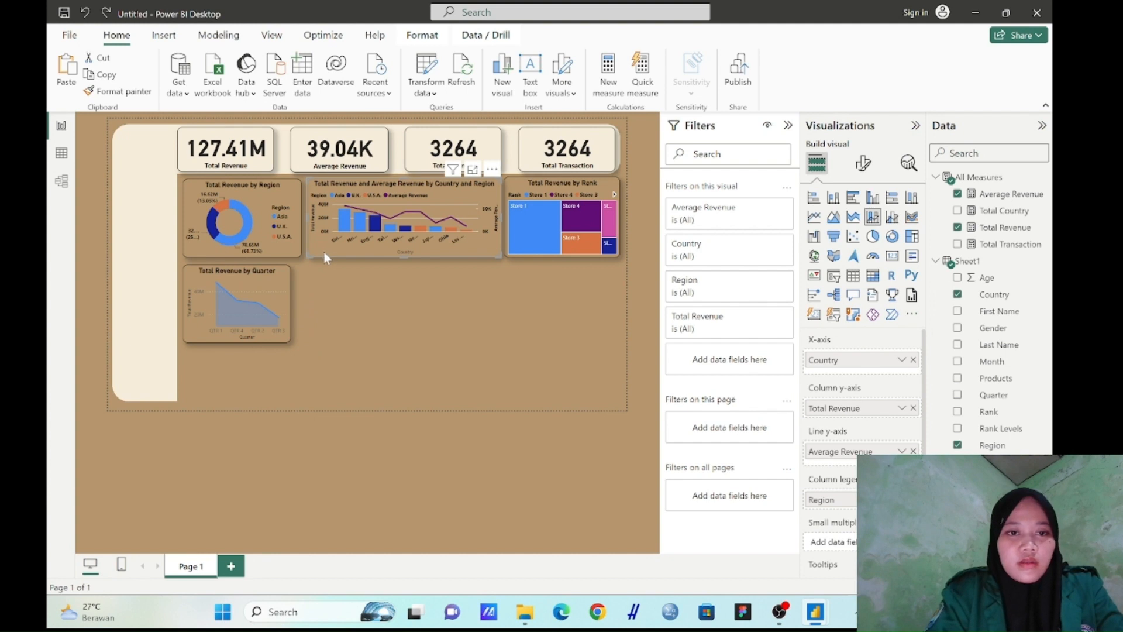
click(148, 92)
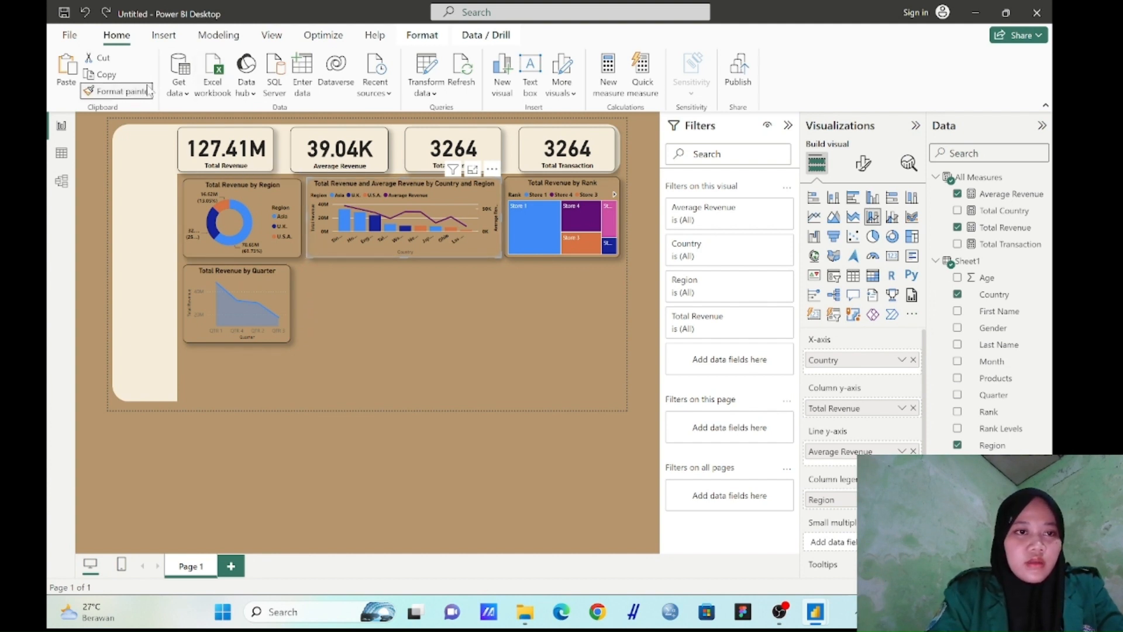
click(281, 273)
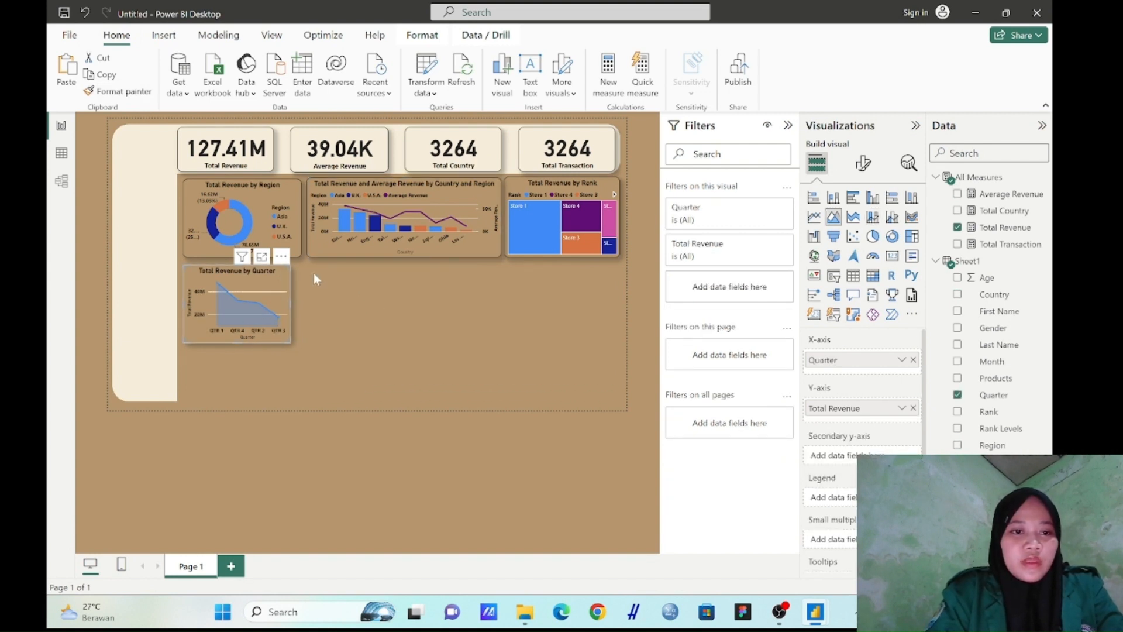
Insert an empty ribbon chart and place it beside the Total Revenue by Quarter area chart
click(319, 300)
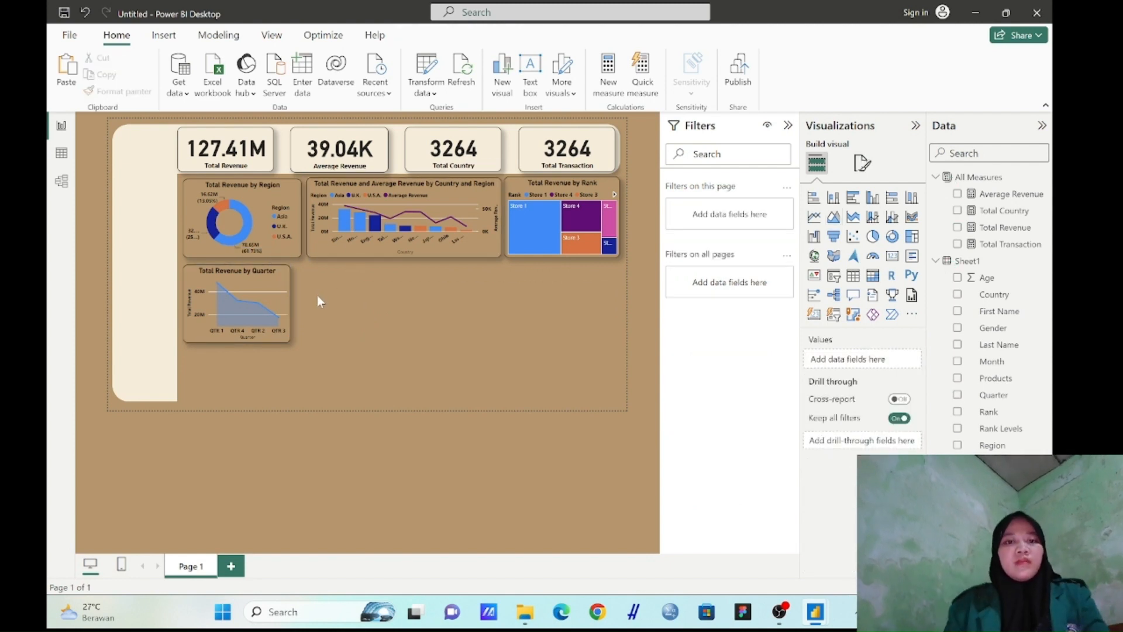
click(912, 218)
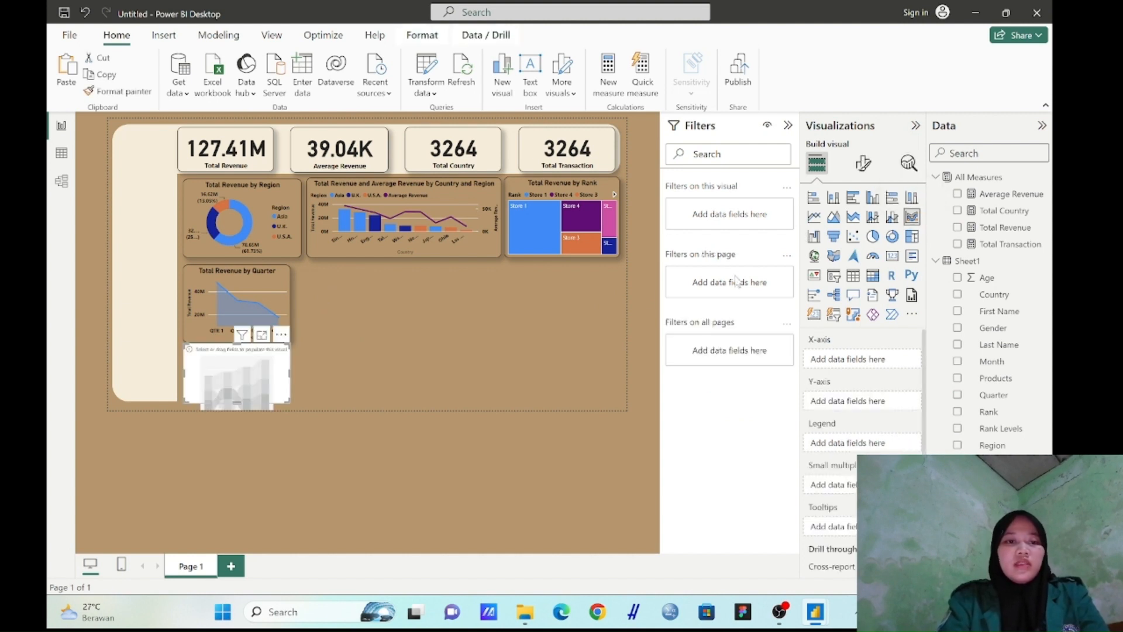
drag(268, 381, 351, 314)
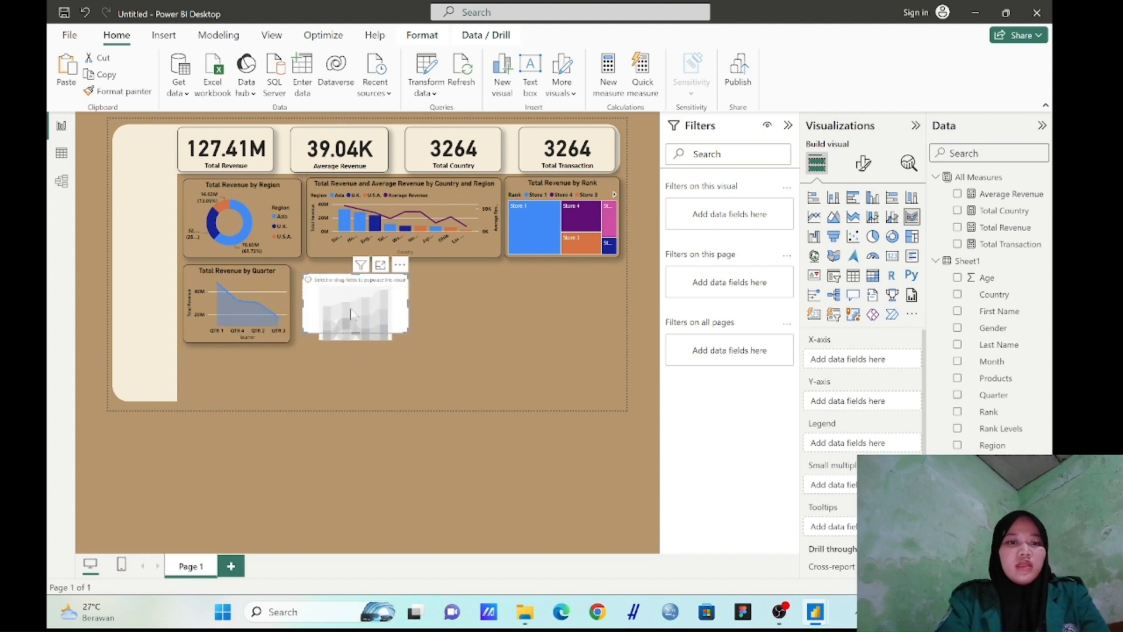
Resize the area chart to the donut's width with a lower height, and align the empty ribbon chart under the combo chart's left edge
click(268, 310)
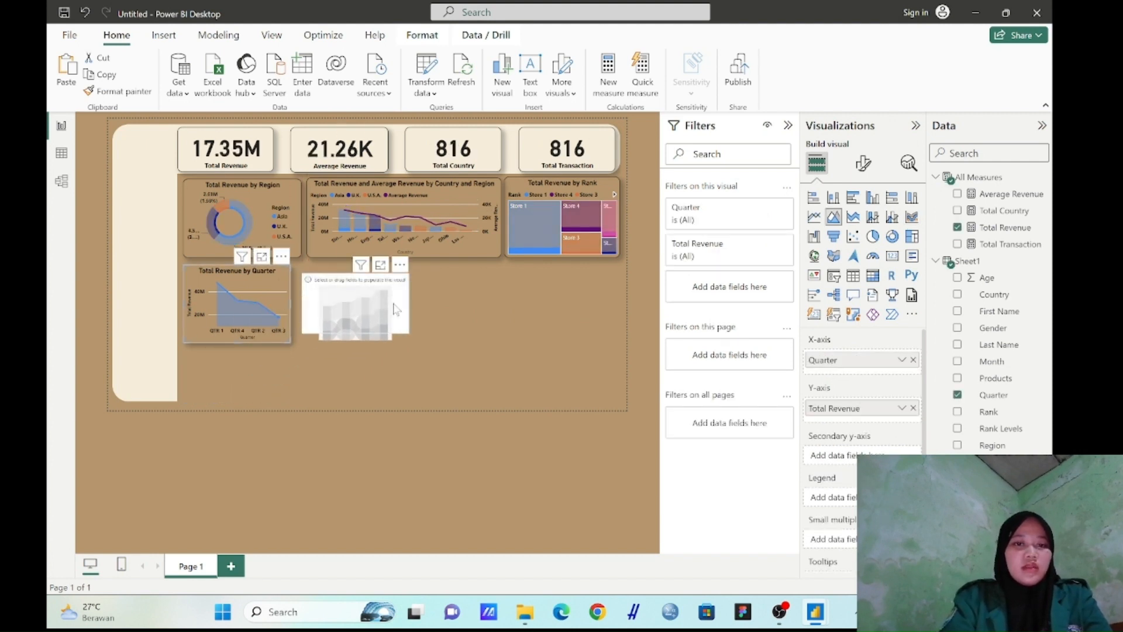
drag(373, 302, 422, 302)
click(290, 293)
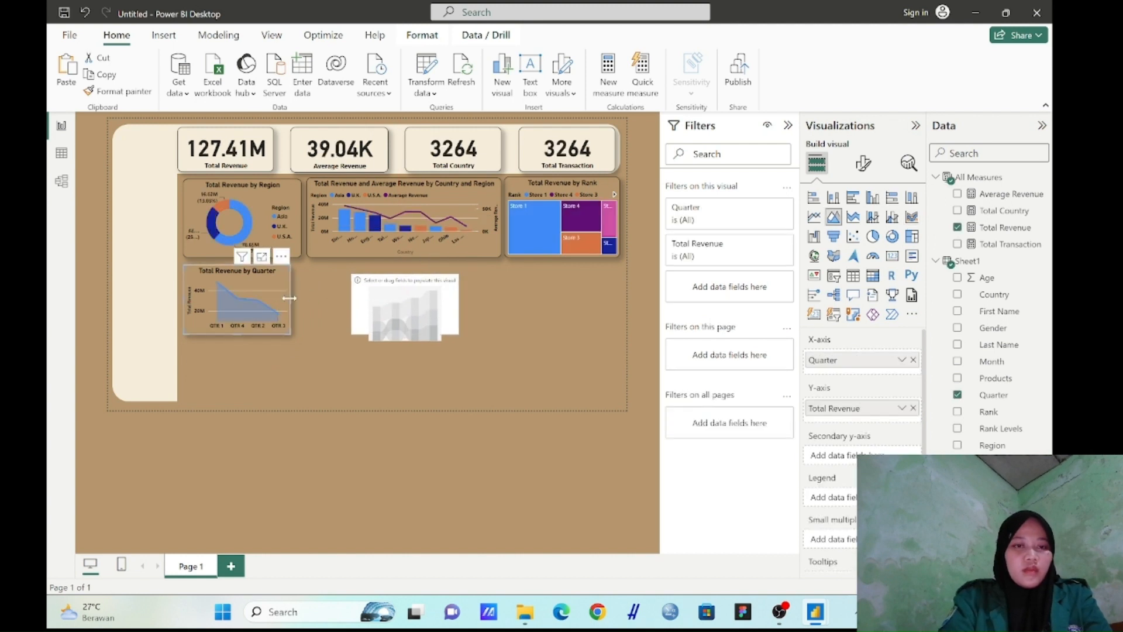
drag(289, 298, 301, 302)
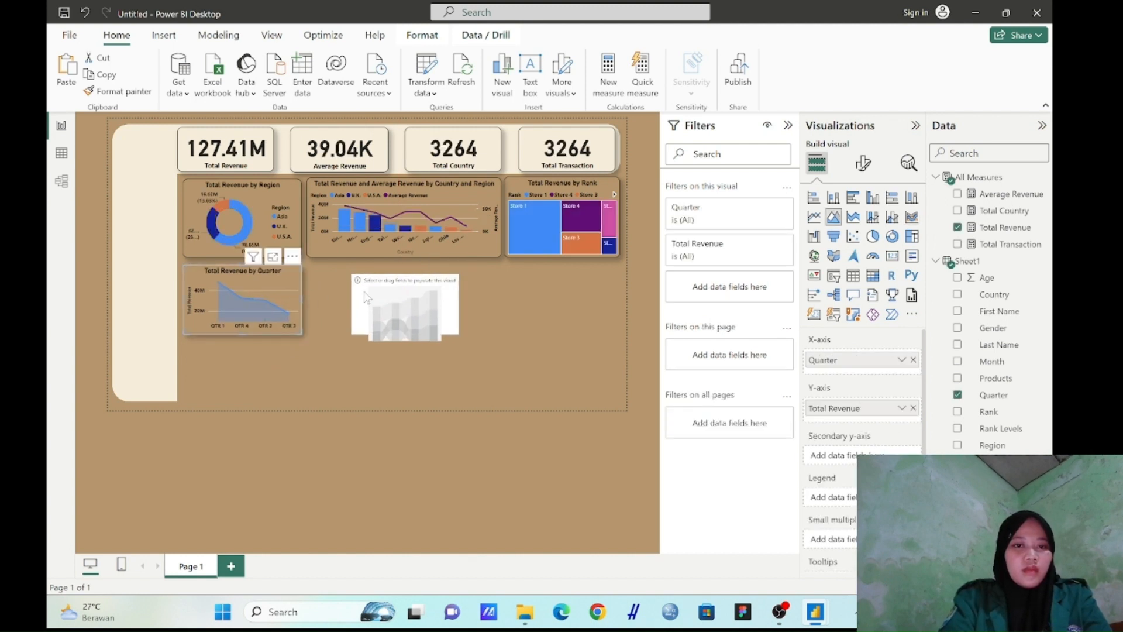
drag(375, 295, 337, 288)
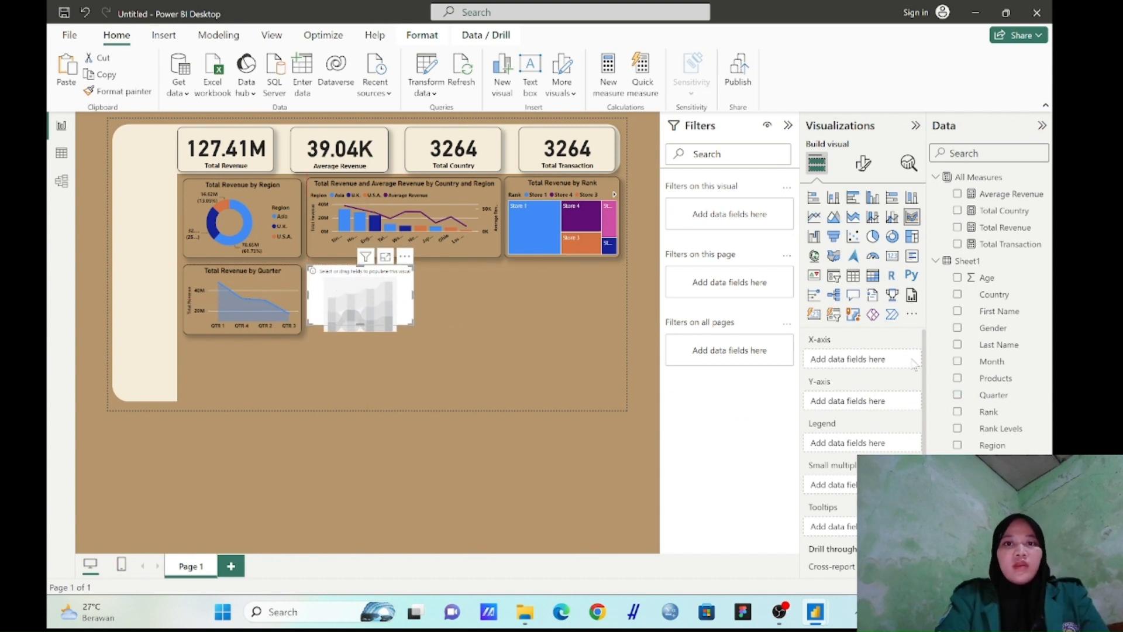
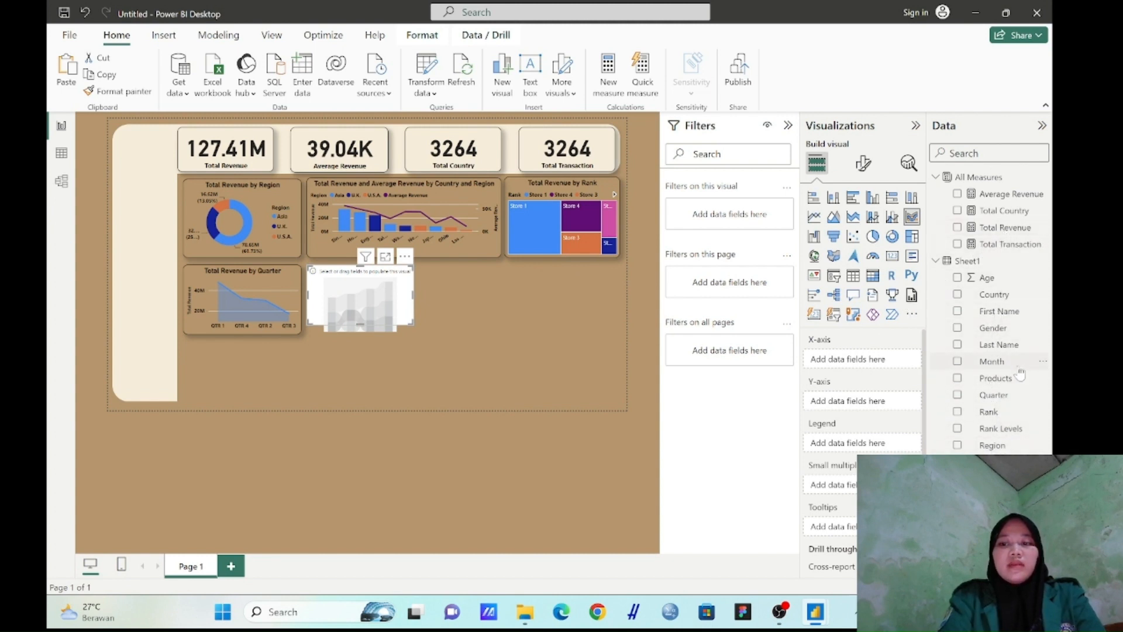
Set the ribbon chart's X-axis to Products, Y-axis to Total Revenue and legend to Rank, and enlarge it to the combo chart's width
drag(1016, 379, 877, 360)
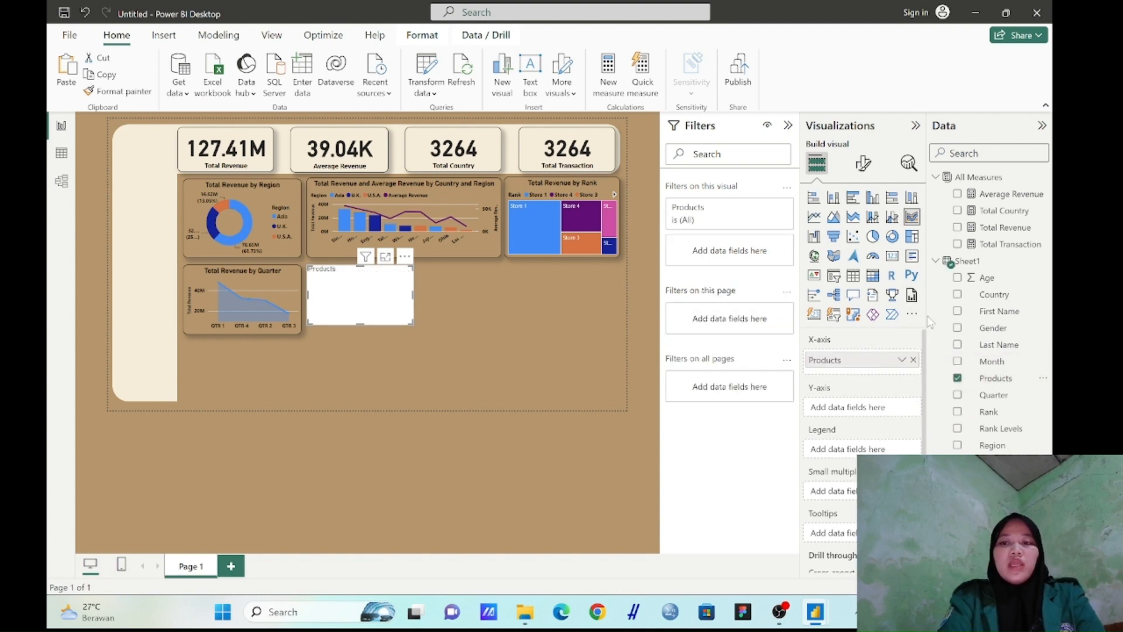
drag(996, 229, 869, 413)
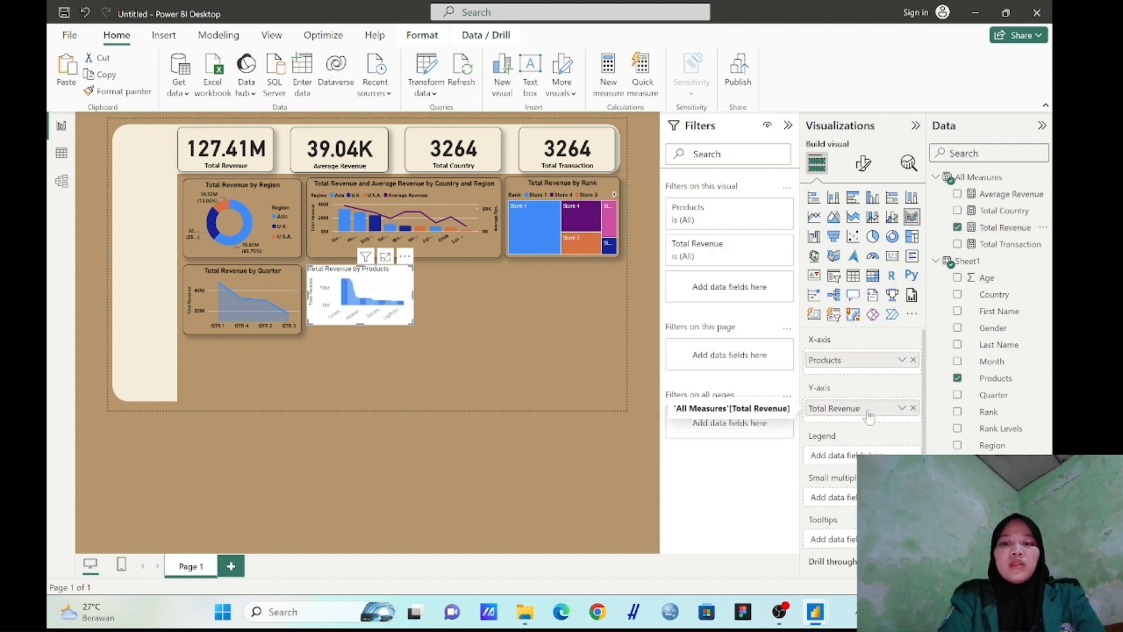
drag(994, 414, 860, 456)
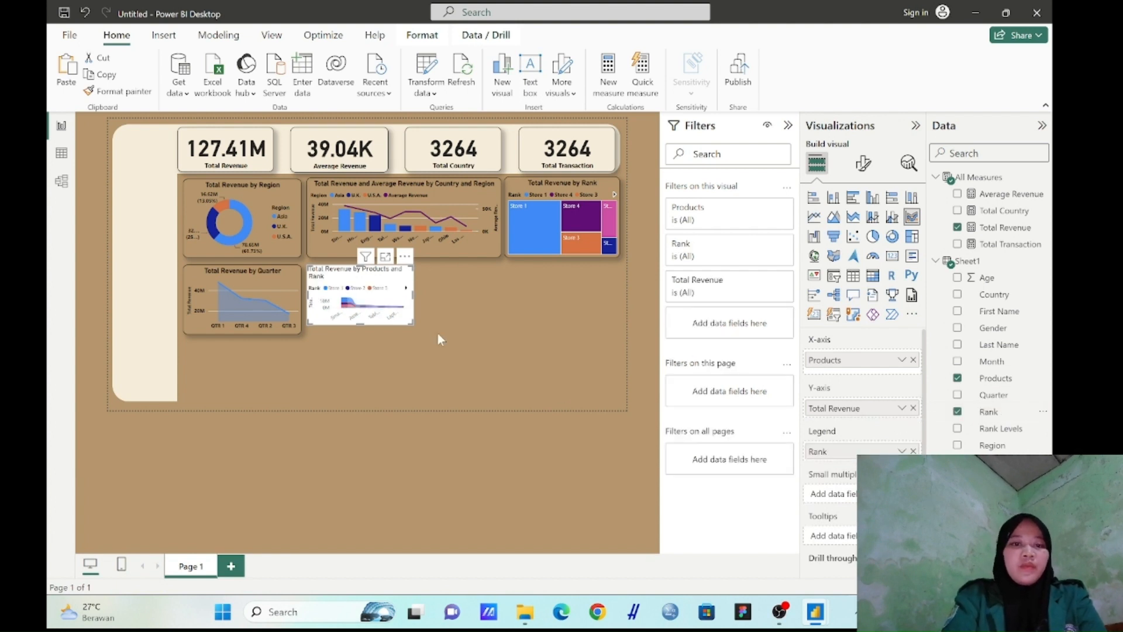
drag(413, 324, 499, 337)
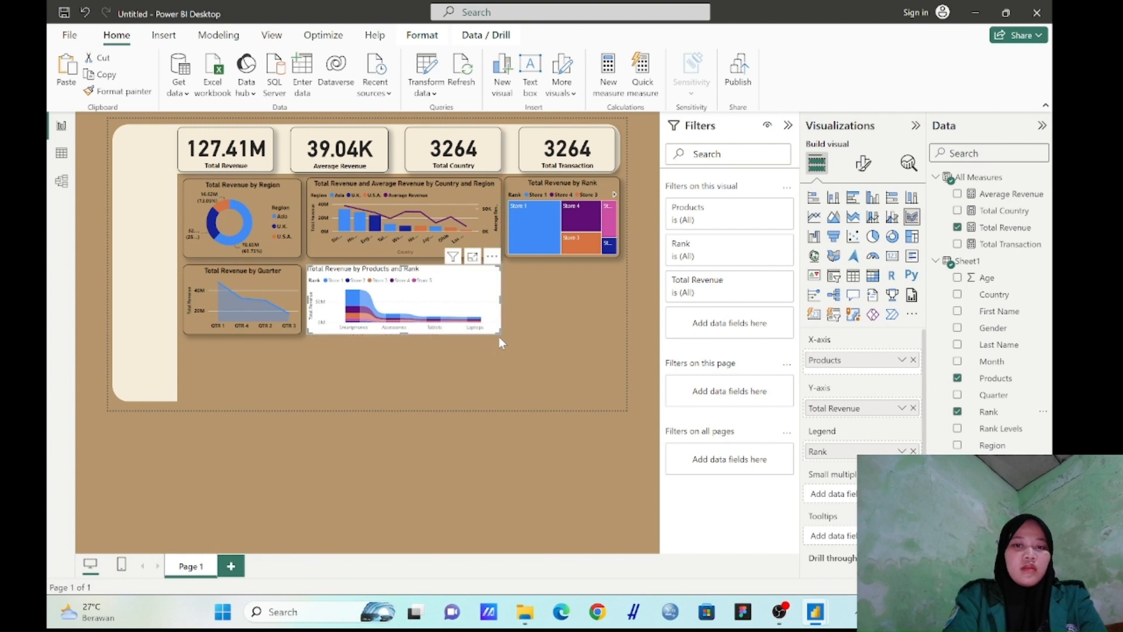
Copy the combo chart's formatting onto the Total Revenue by Products and Rank ribbon chart
click(485, 202)
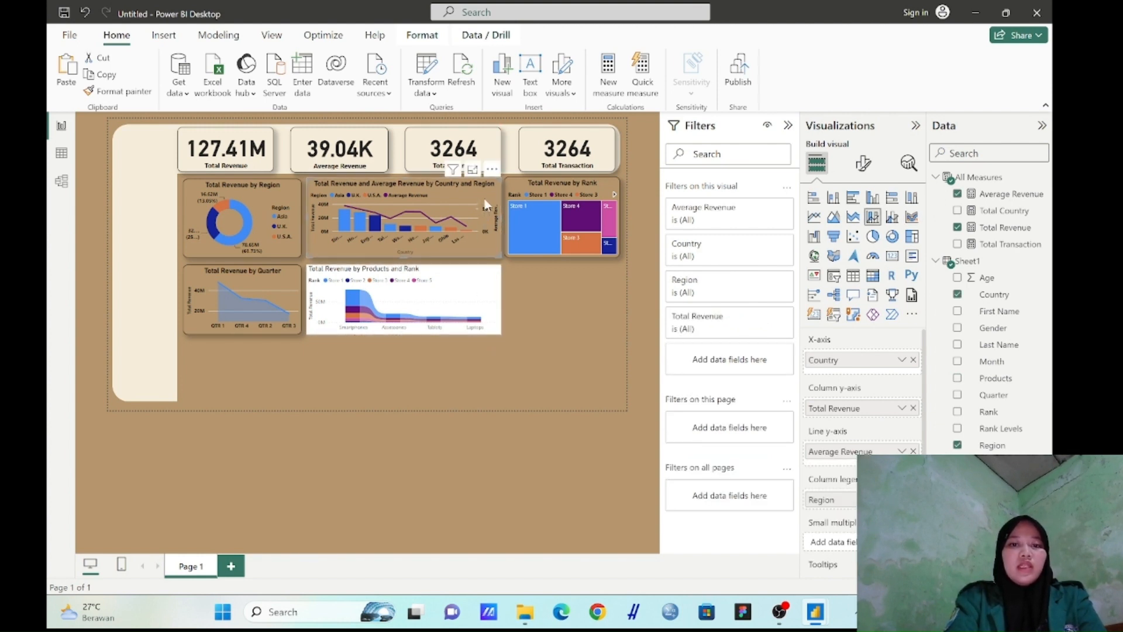
click(148, 93)
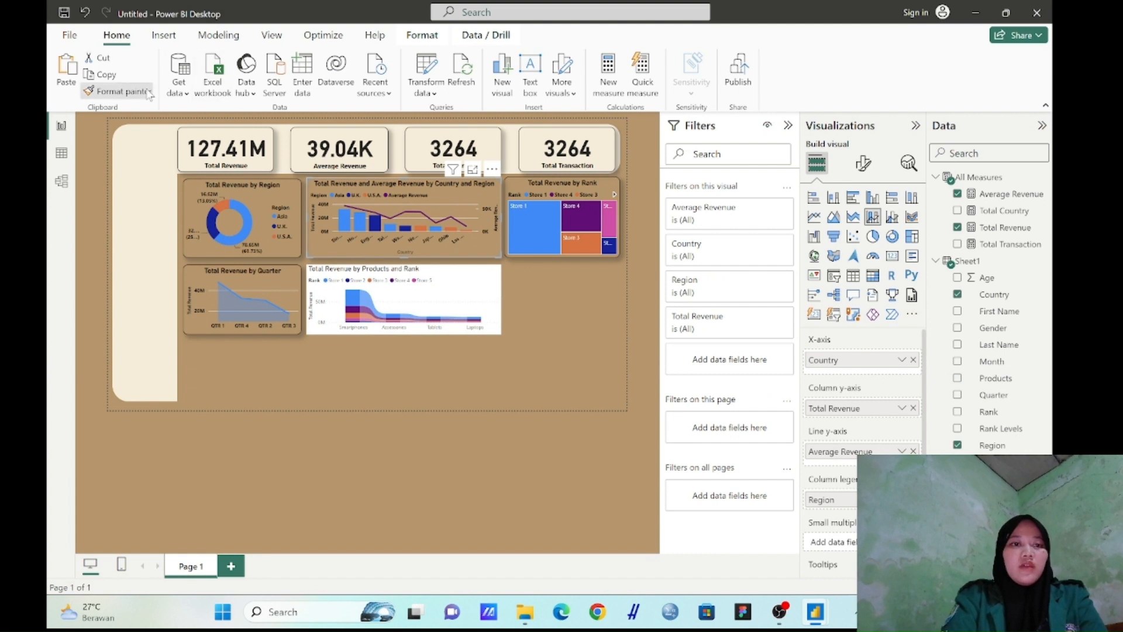
click(464, 275)
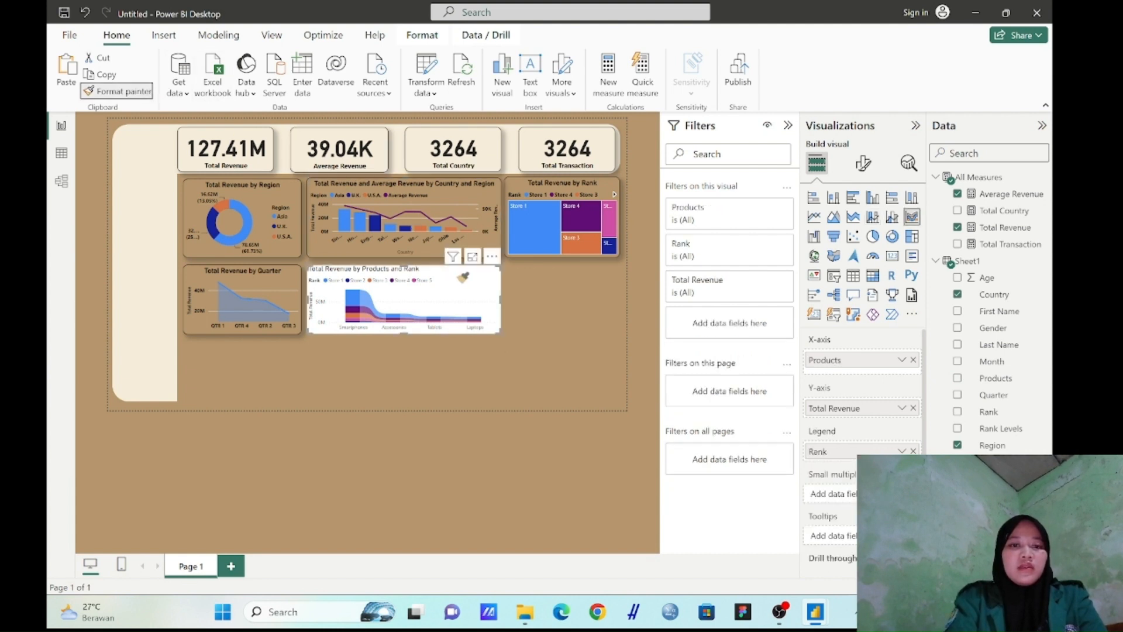
click(525, 375)
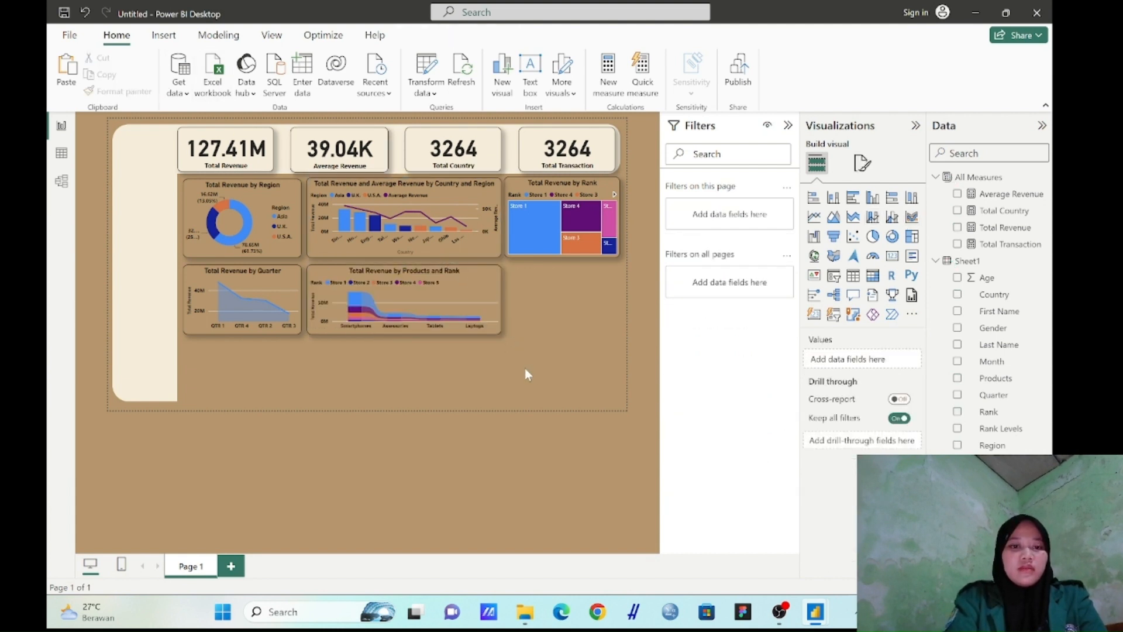
click(496, 333)
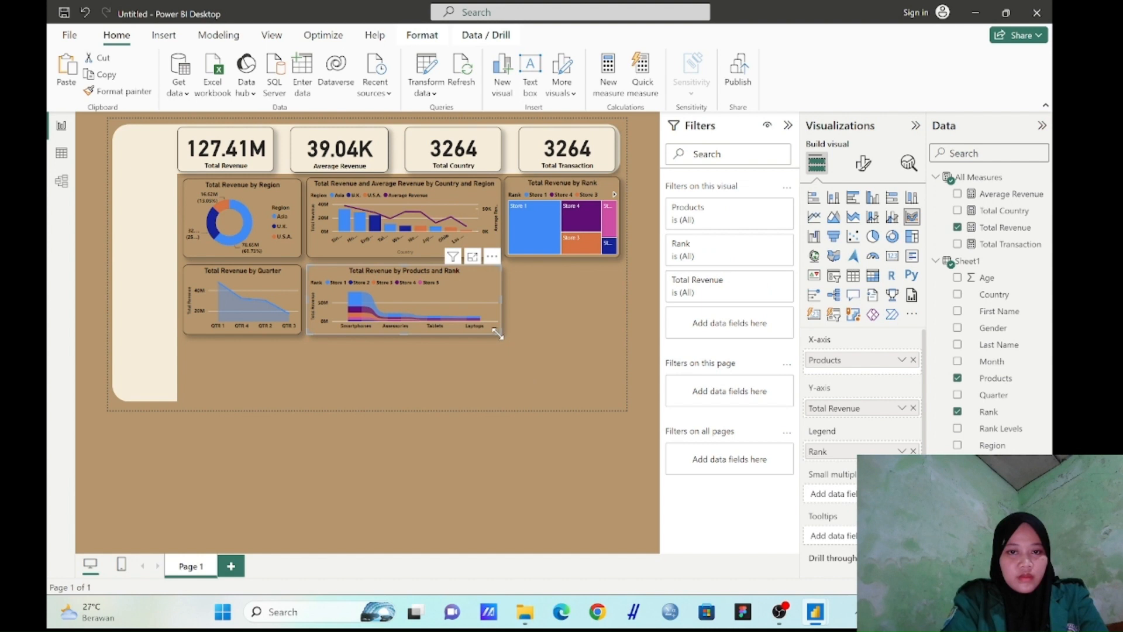
click(551, 344)
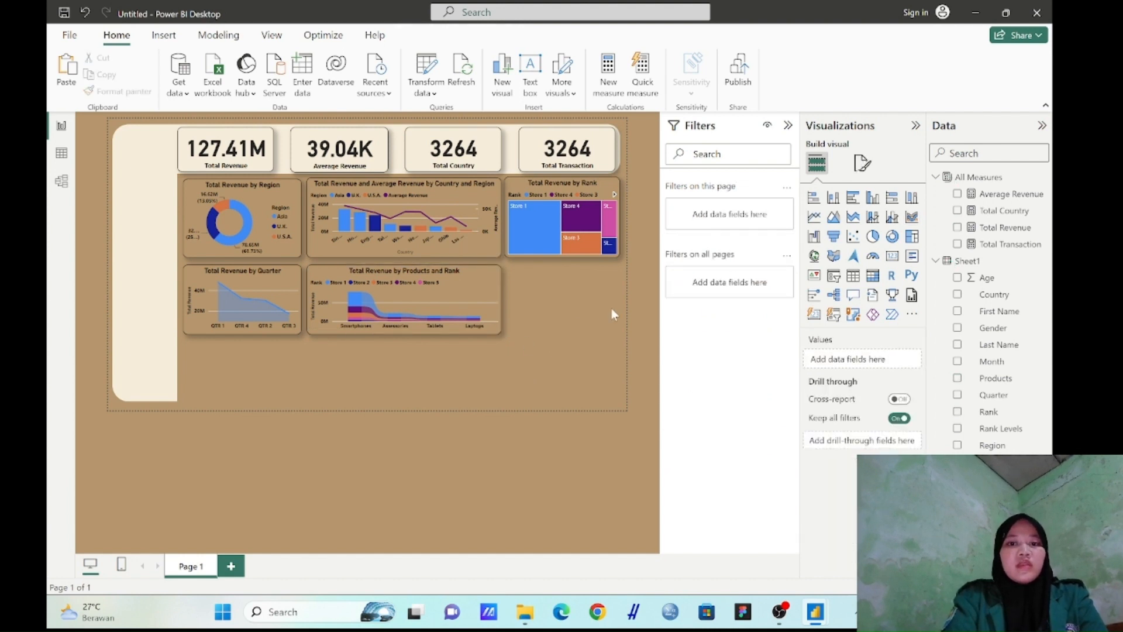
Insert an empty matrix below the treemap, matching its width and extending down to the cream panel's lower edge
click(872, 276)
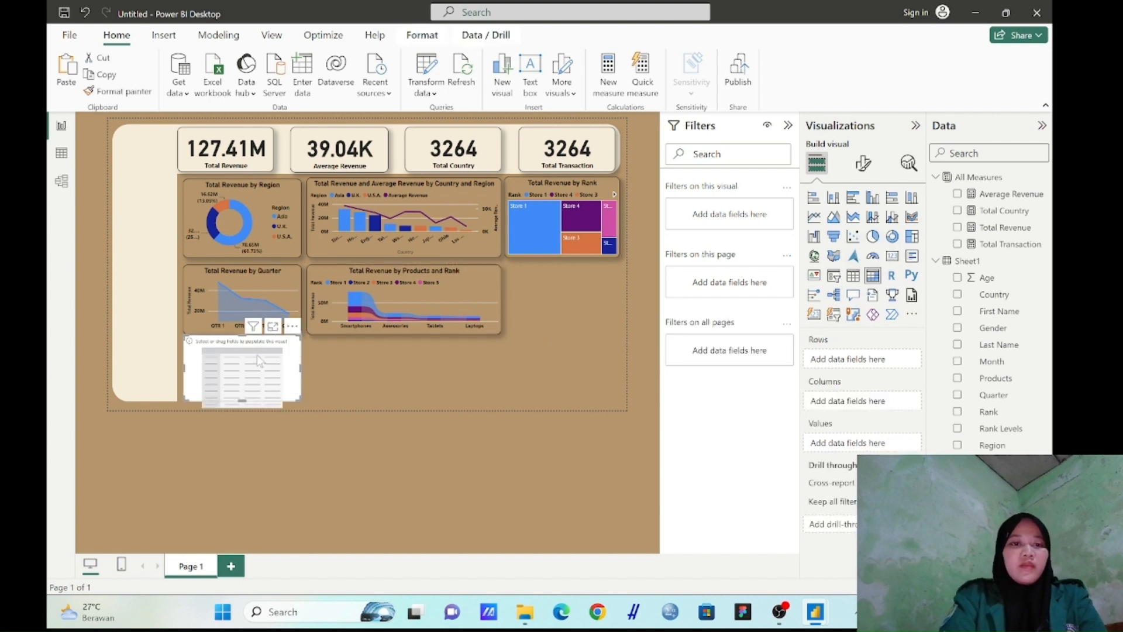
drag(260, 360, 583, 291)
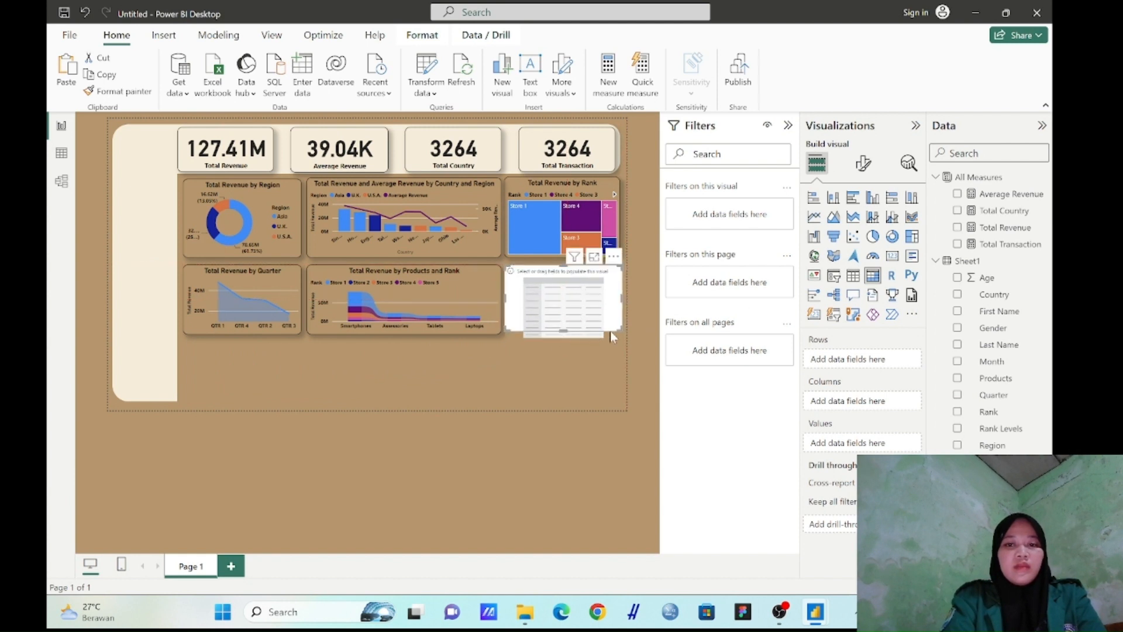
drag(617, 334, 620, 400)
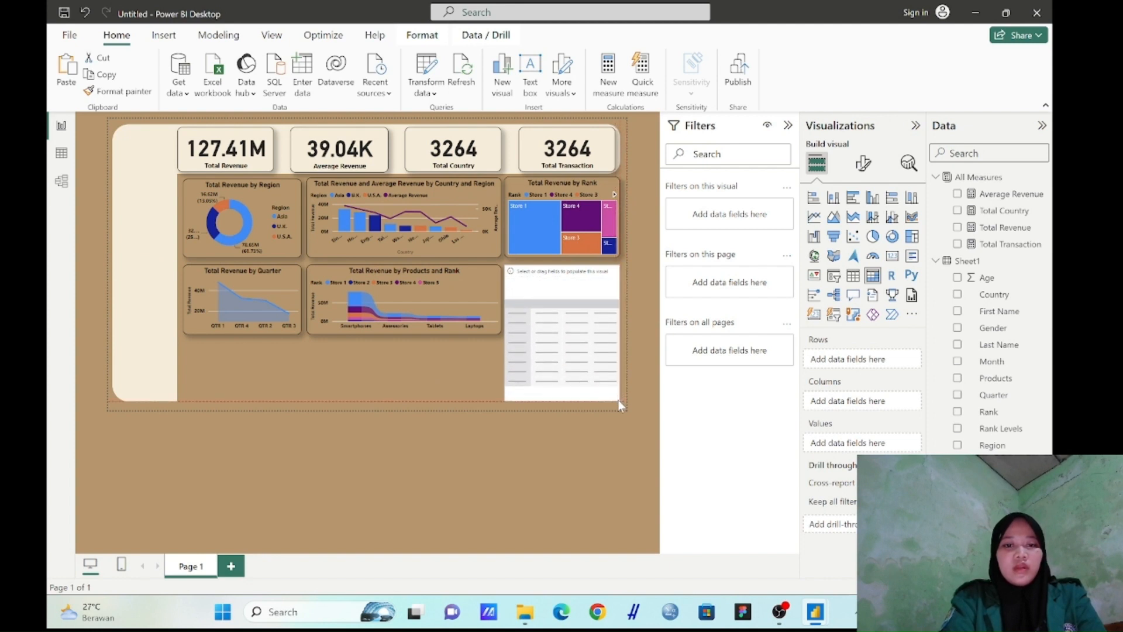
drag(619, 401, 619, 400)
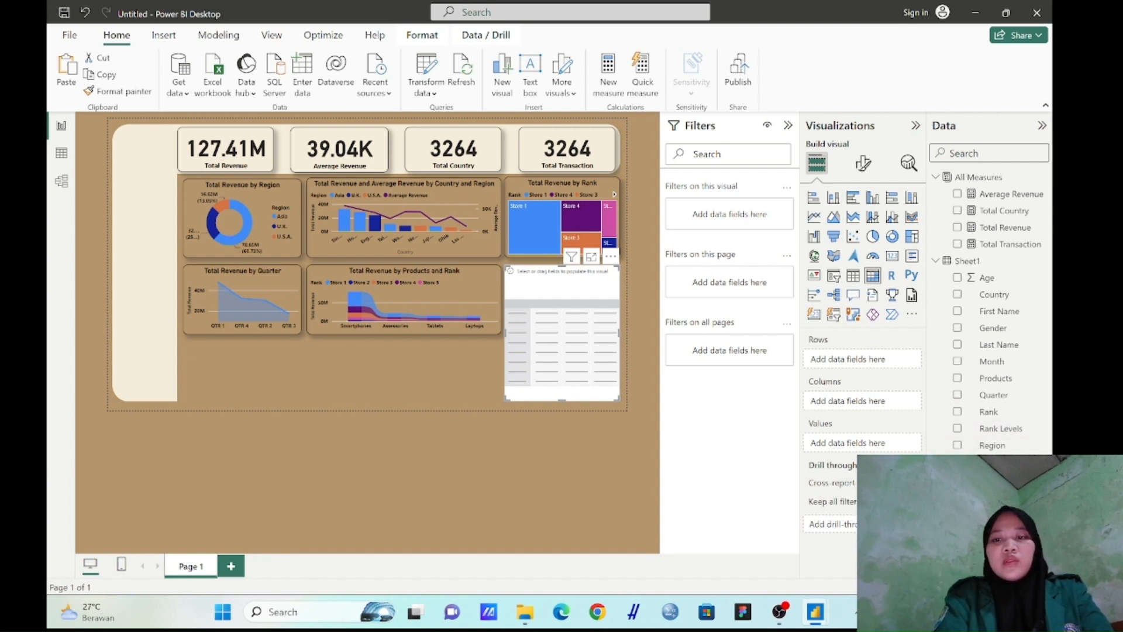
Fill the matrix with Sales Reps as rows and Total Transaction, Total Revenue and Average Revenue as values
drag(993, 445, 866, 363)
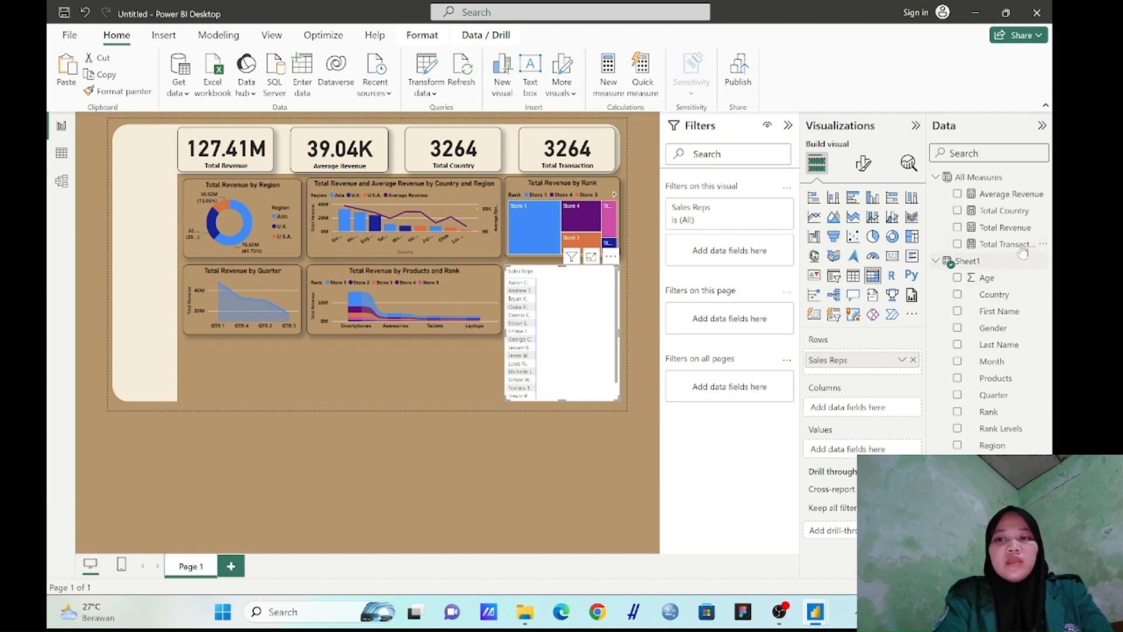
drag(1021, 248, 876, 450)
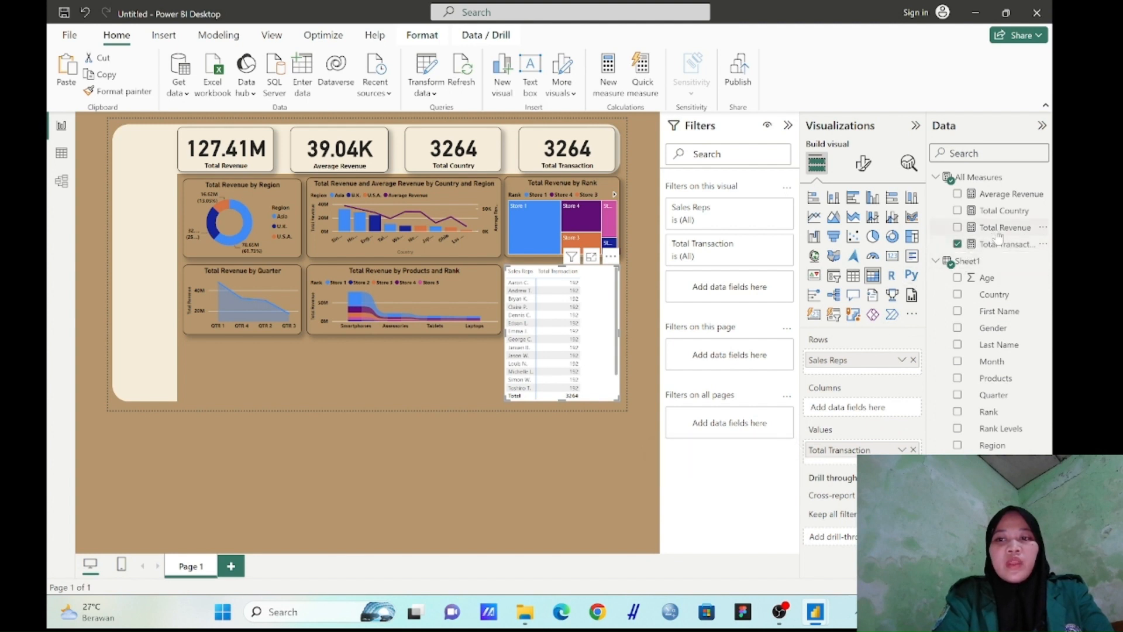
drag(997, 230, 883, 461)
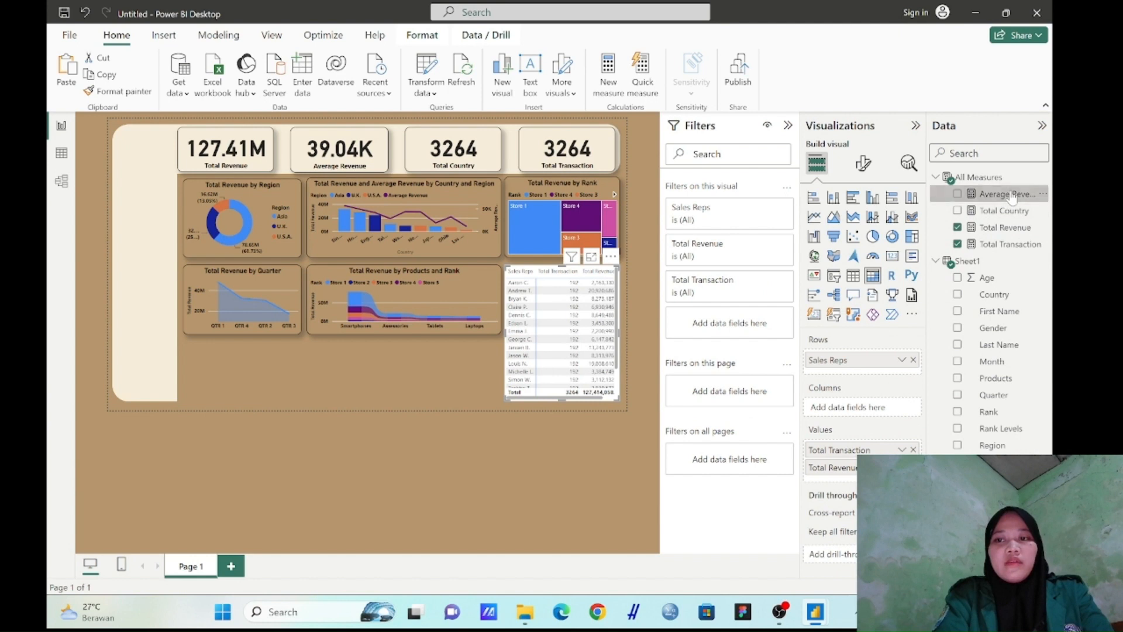
drag(1012, 196, 836, 485)
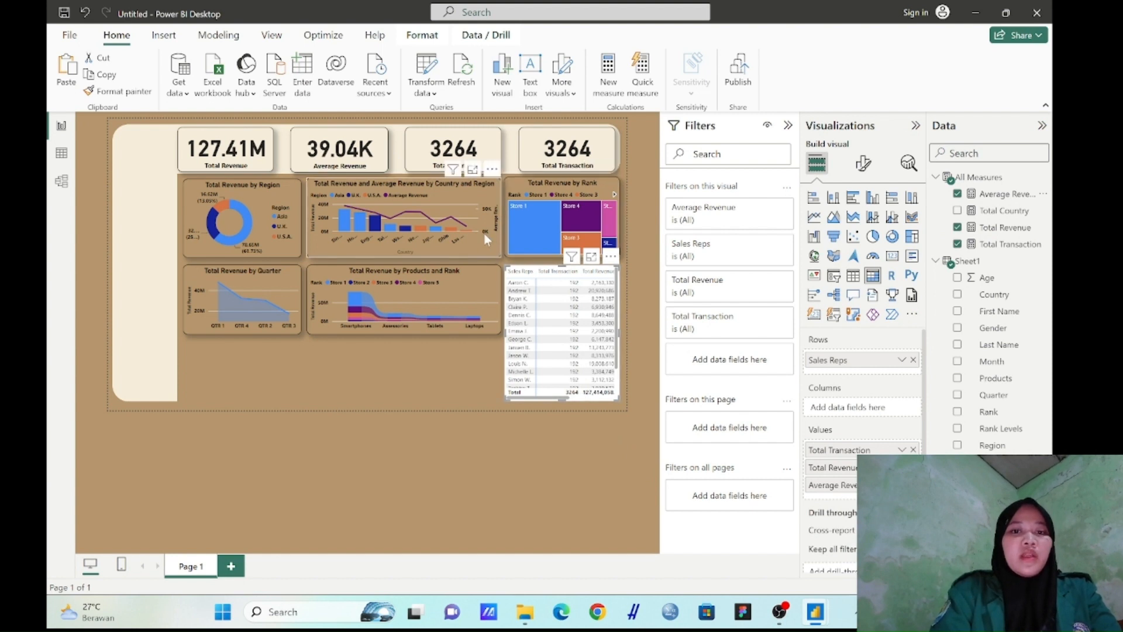
Copy the ribbon chart's formatting onto the matrix of Sales Reps
click(494, 269)
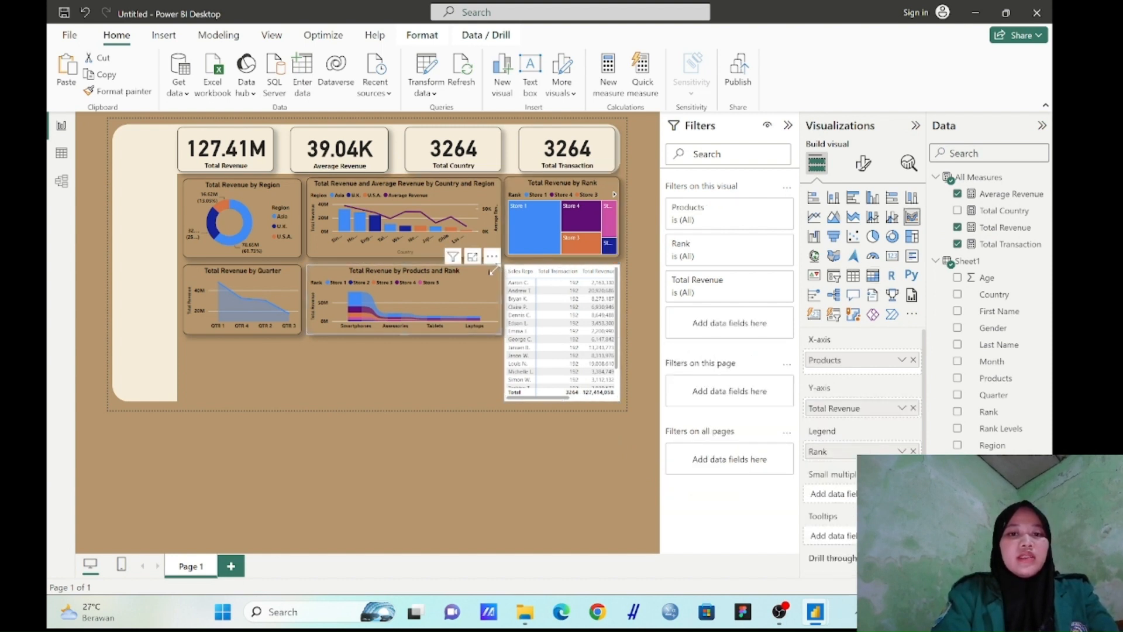
click(143, 98)
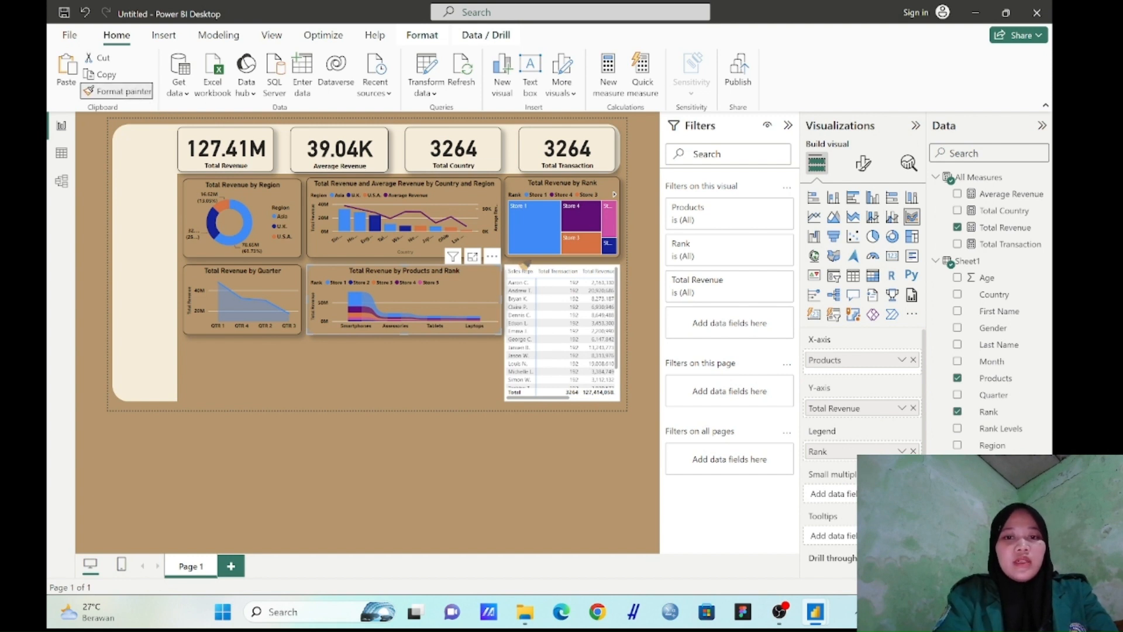
click(523, 267)
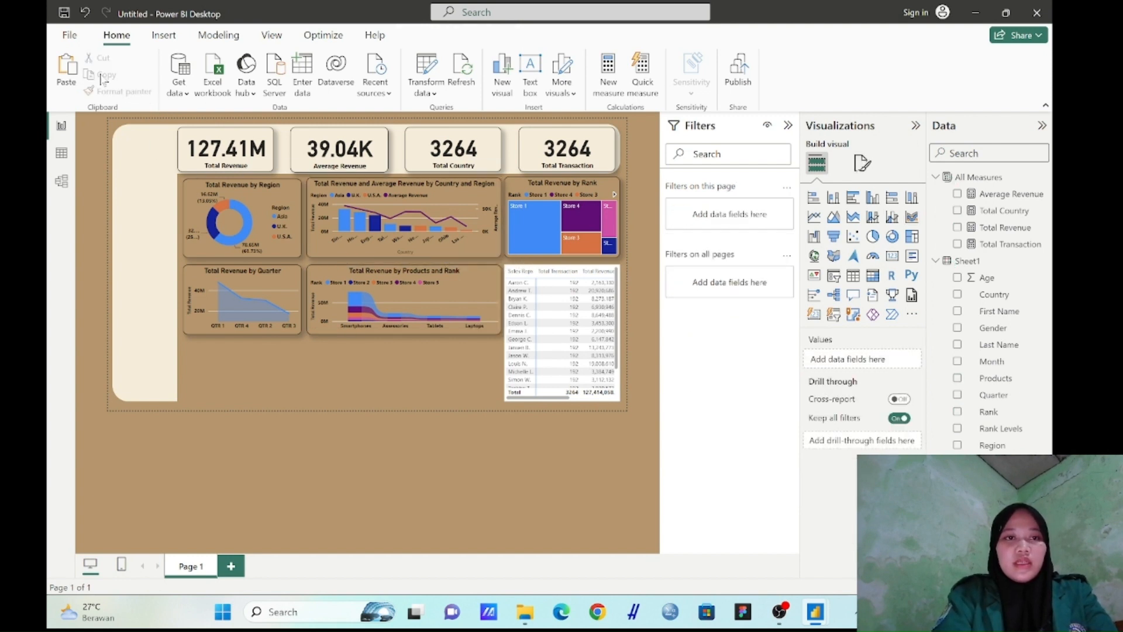
click(444, 307)
click(135, 94)
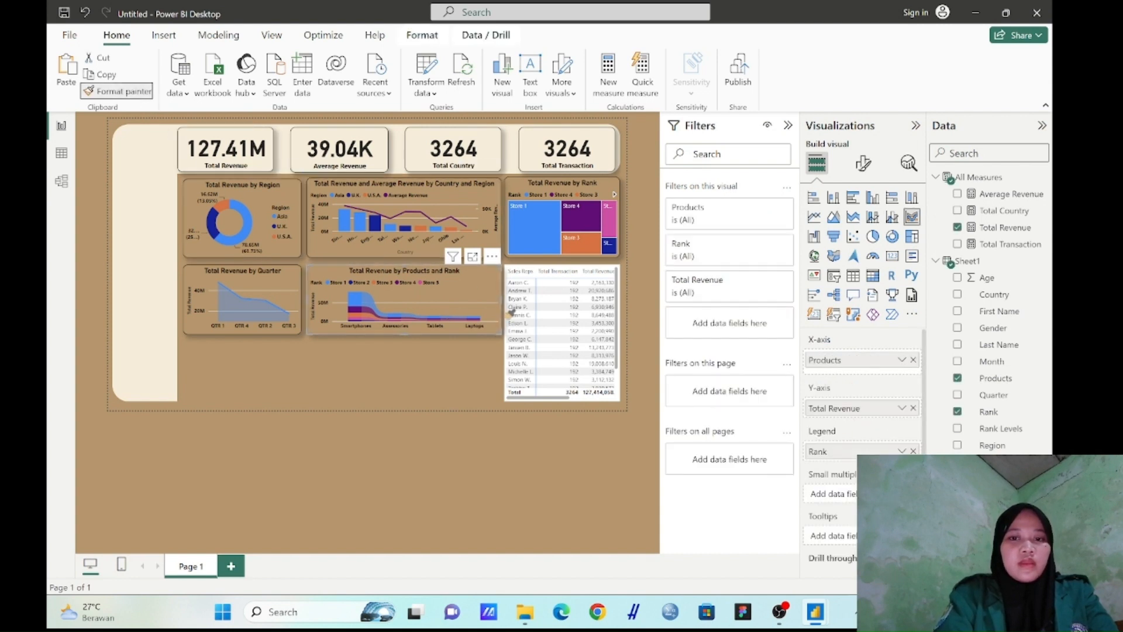
click(605, 383)
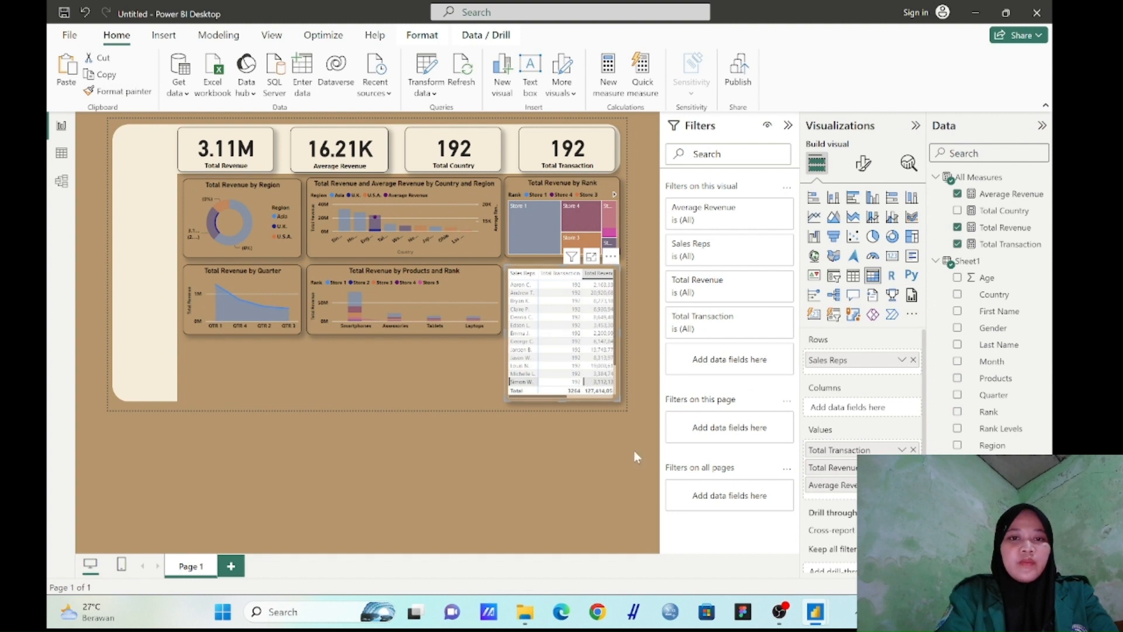
click(548, 418)
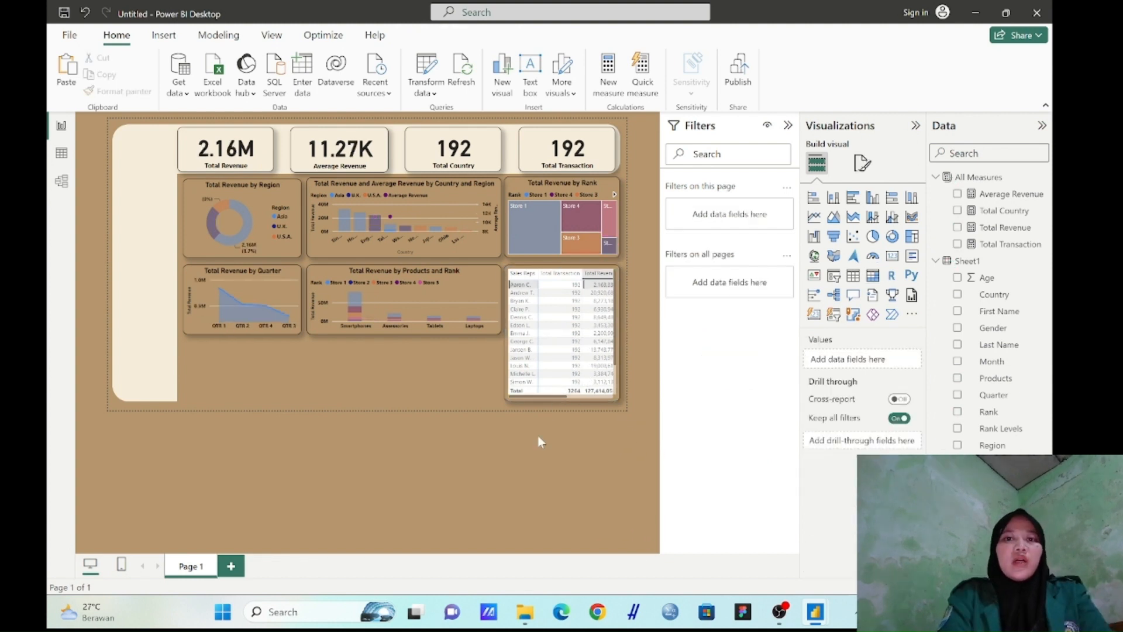
Make the text of the matrix's values bold
click(571, 351)
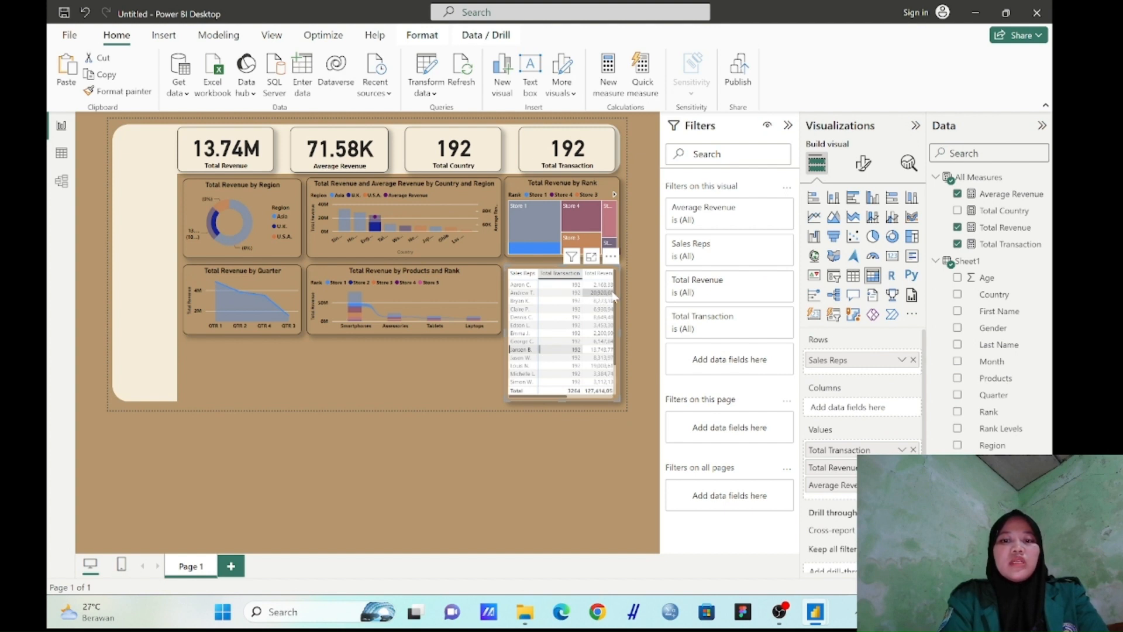
click(863, 164)
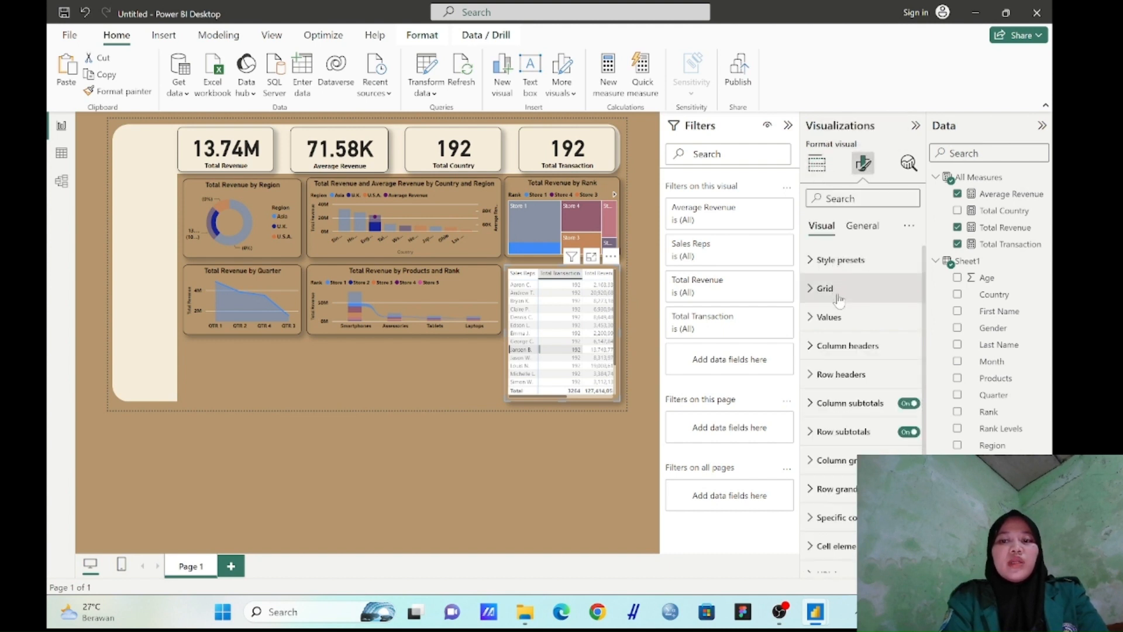
click(840, 318)
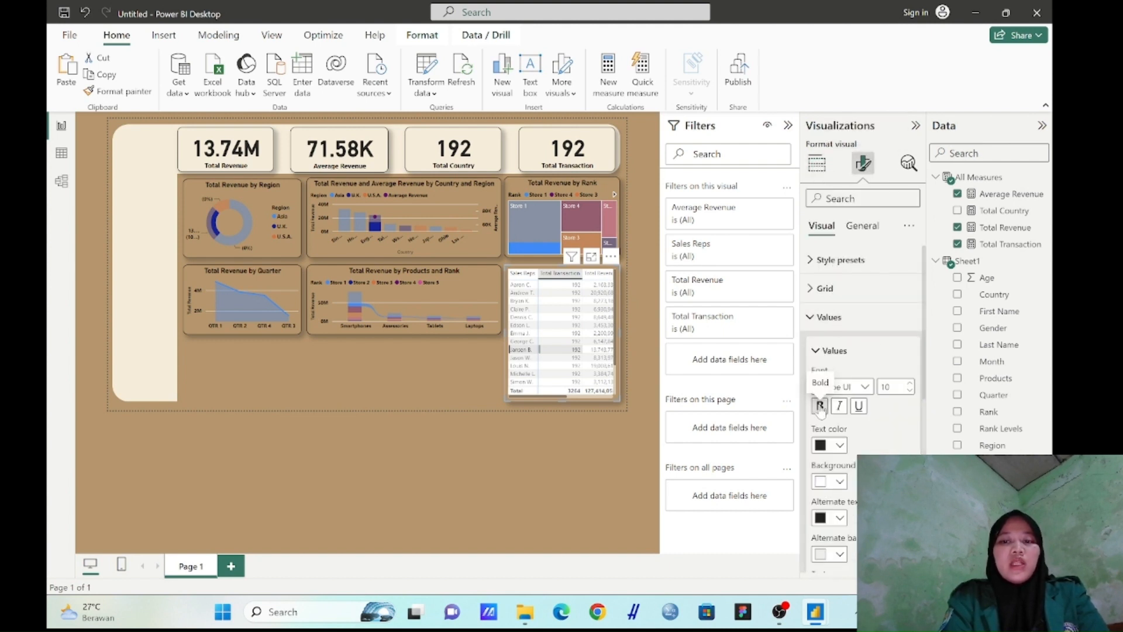
click(820, 406)
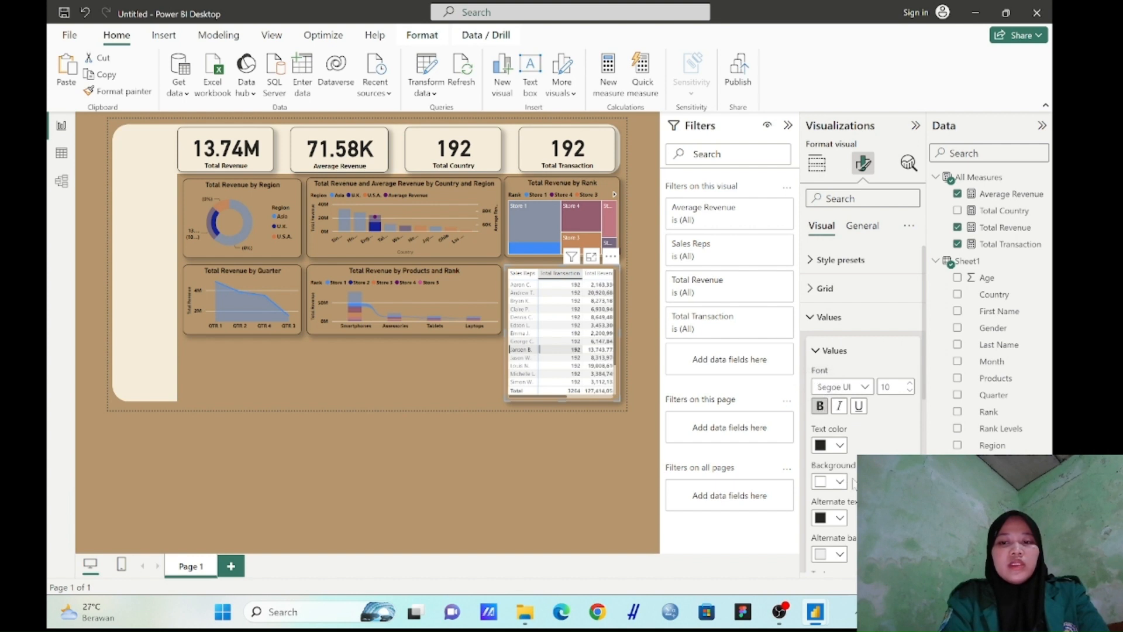
Set both the background color and the alternate background color of the matrix's values to the page's brown
scroll(860, 380, down, 2)
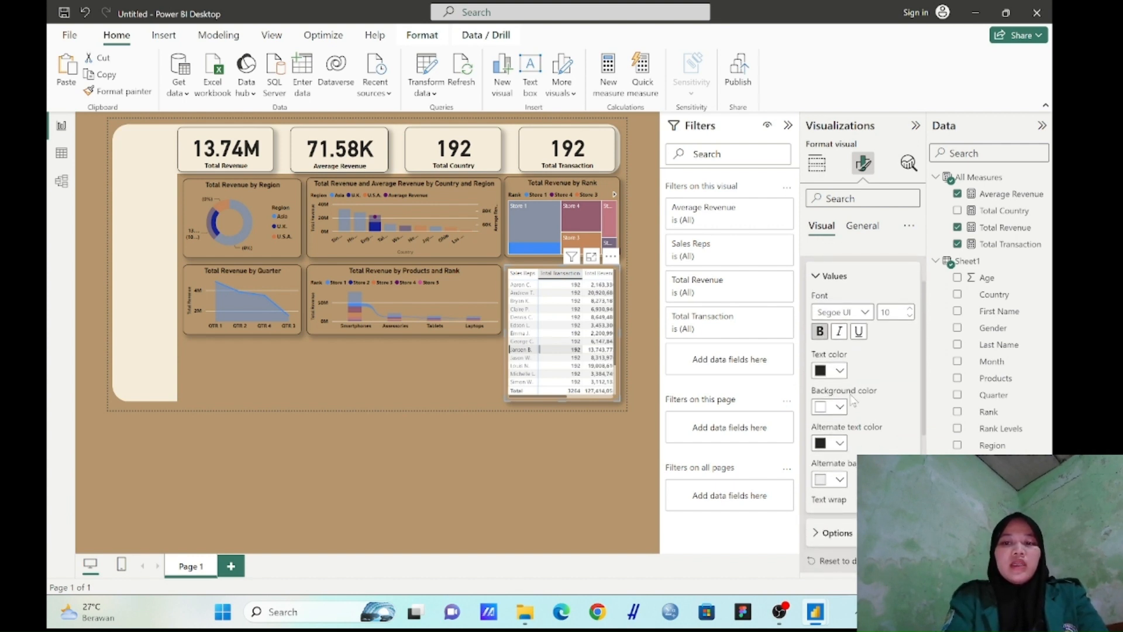
click(838, 408)
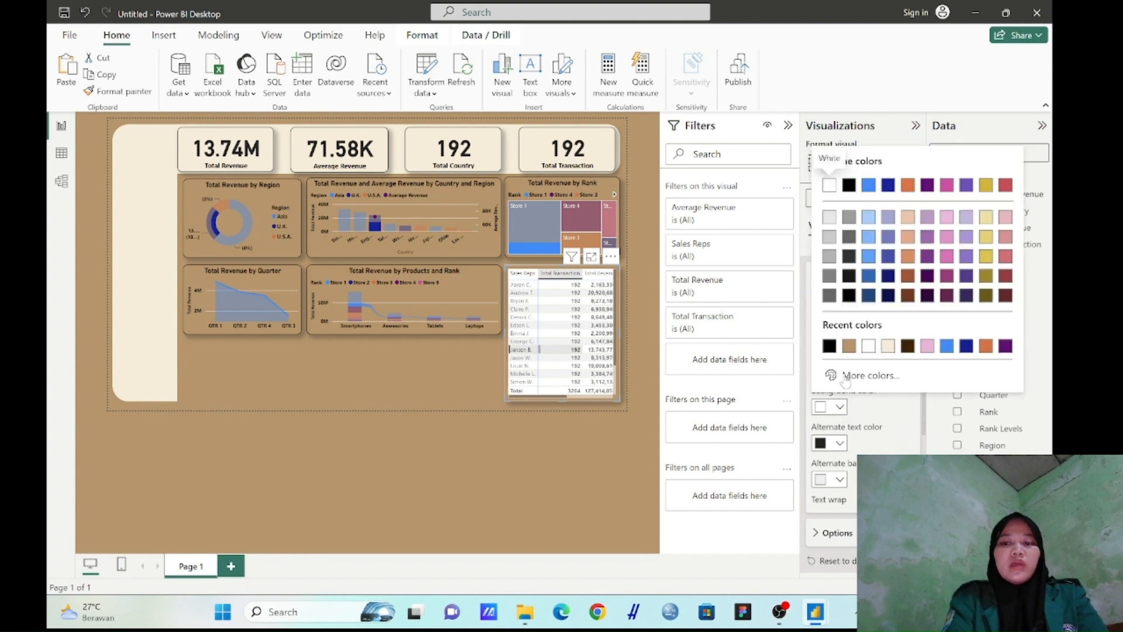
click(849, 347)
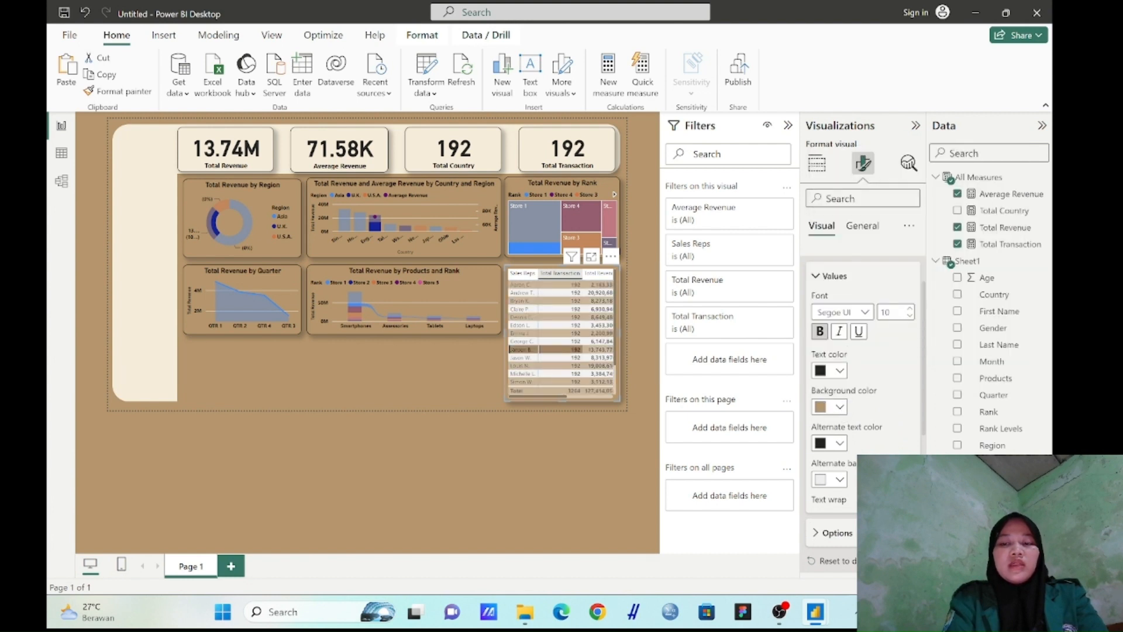
click(841, 479)
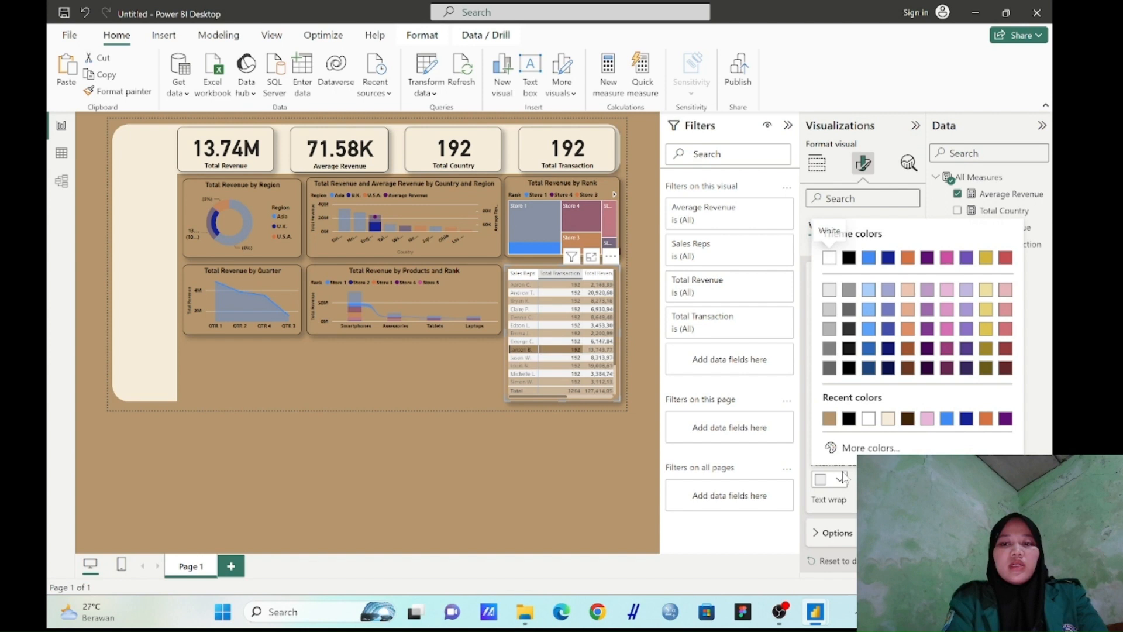
click(830, 419)
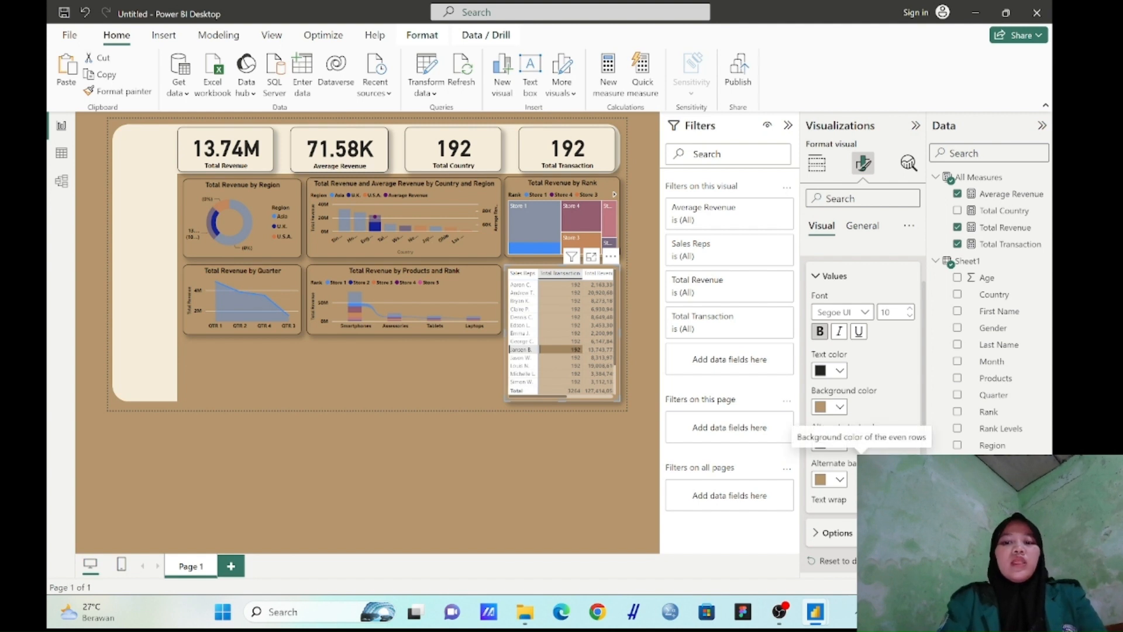
Make the matrix's column header text bold and set its background color to the page's brown
scroll(851, 473, down, 3)
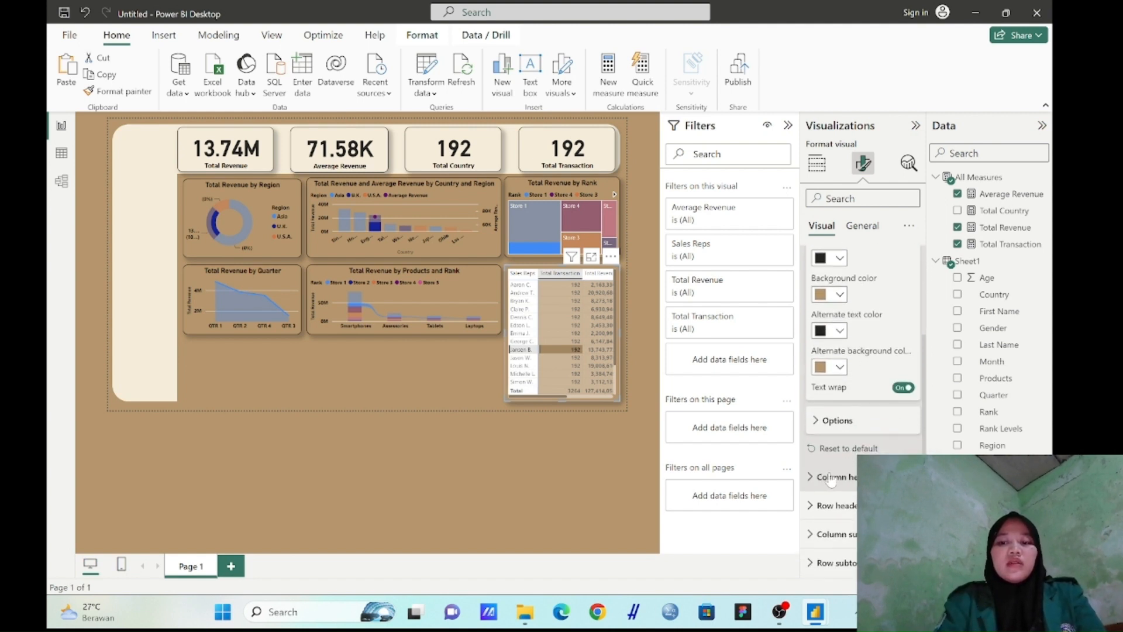
click(832, 477)
scroll(830, 468, down, 3)
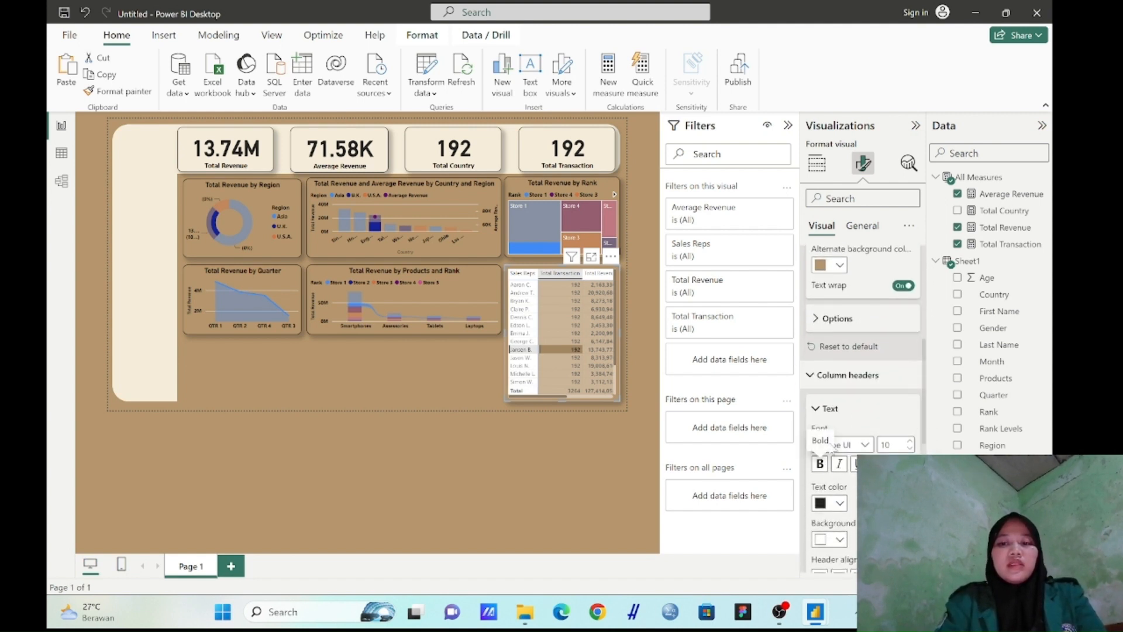
scroll(831, 459, down, 2)
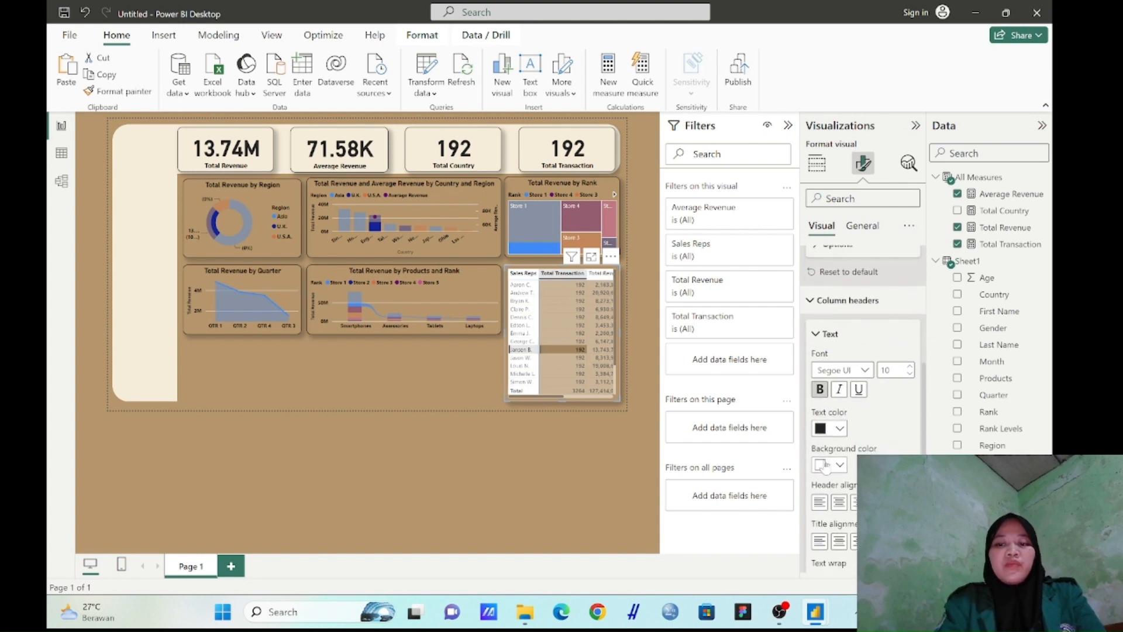
click(841, 465)
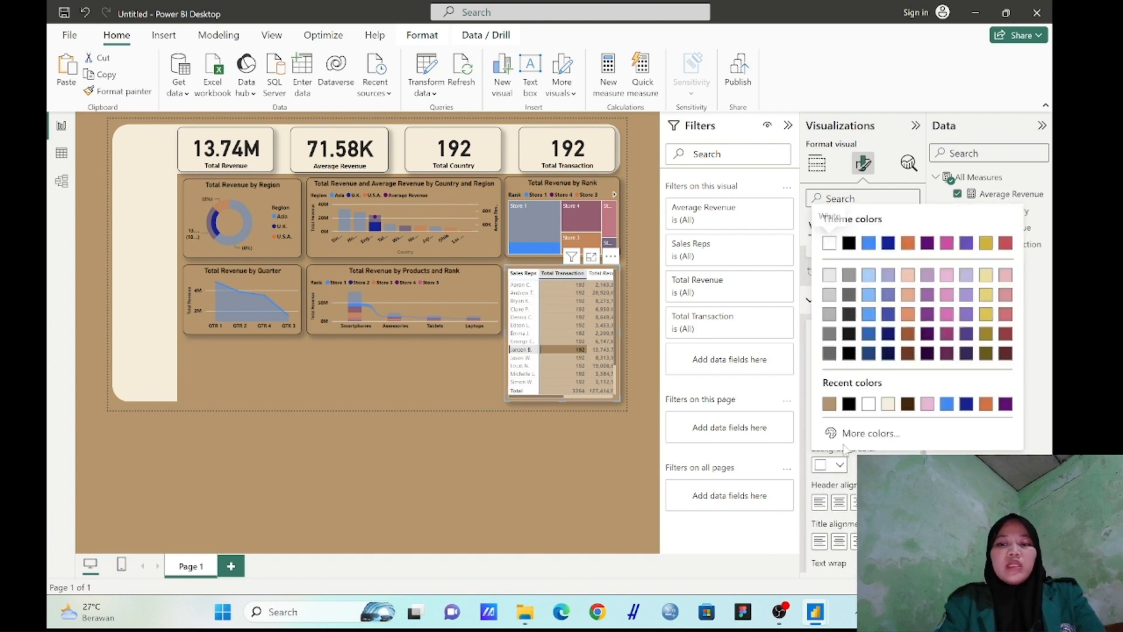
click(829, 402)
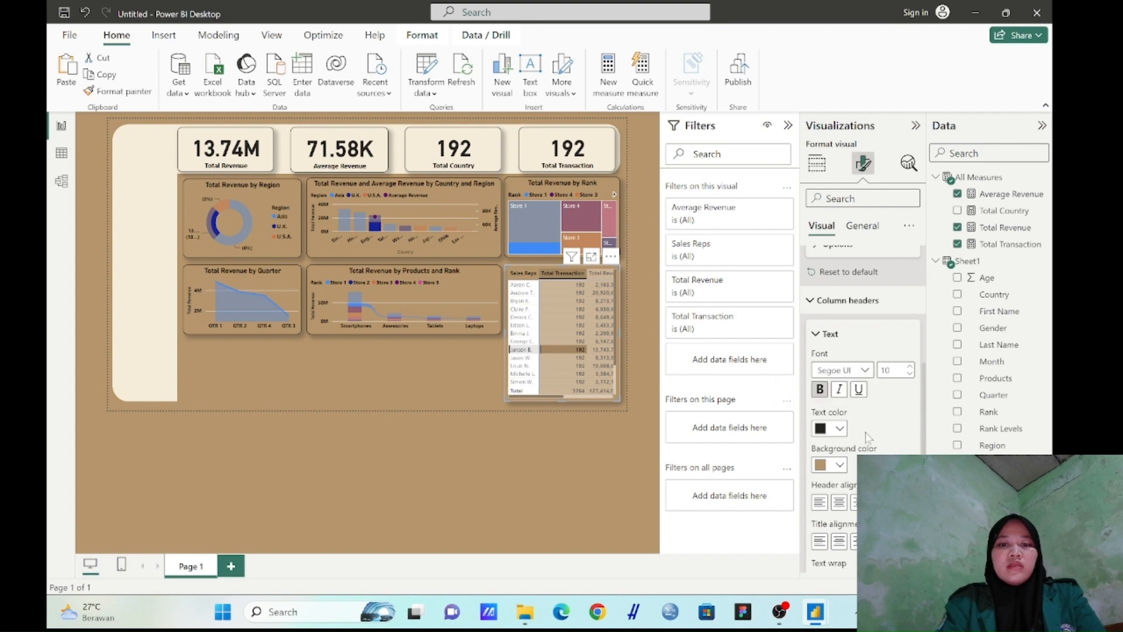
Make the matrix's row header text bold and set its background color to the page's brown
scroll(852, 465, down, 5)
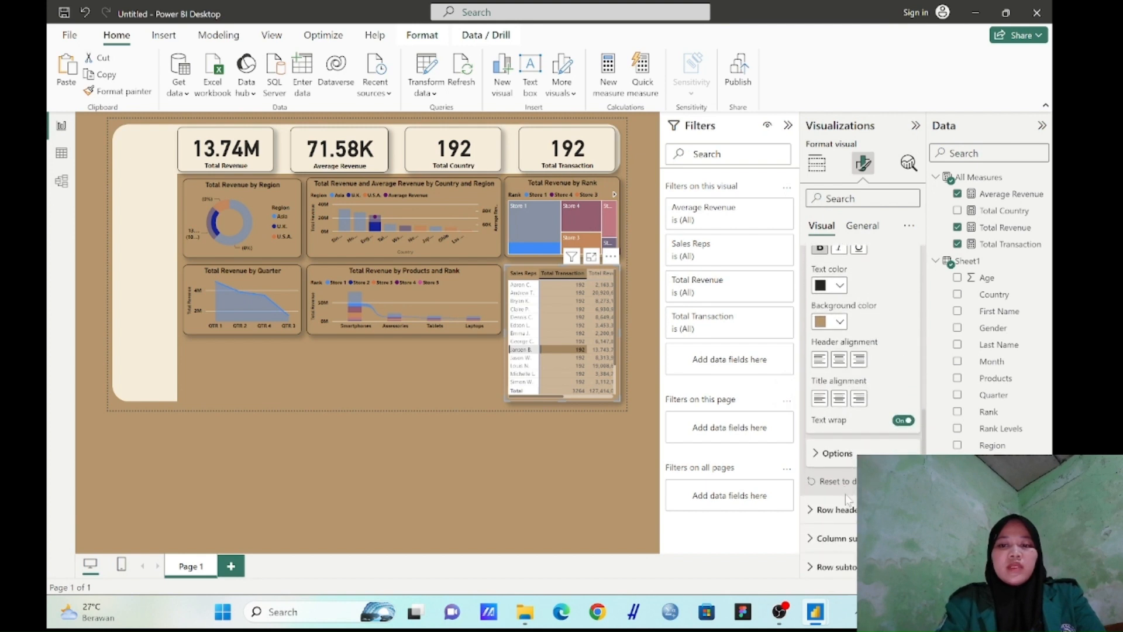
click(842, 509)
scroll(848, 503, down, 3)
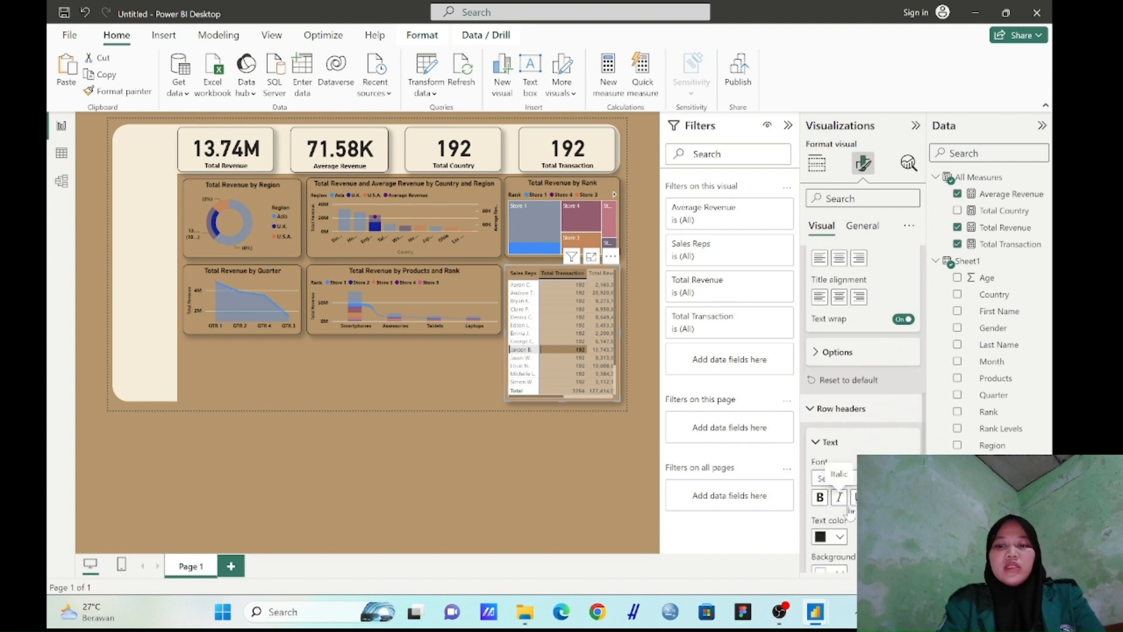
click(821, 497)
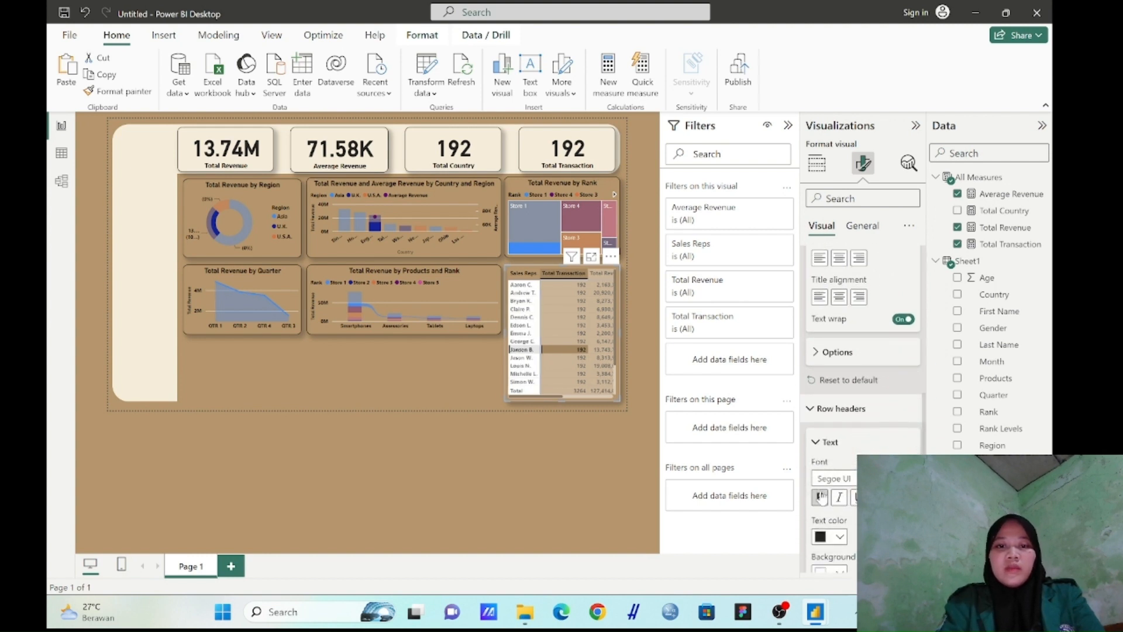
scroll(848, 486, down, 2)
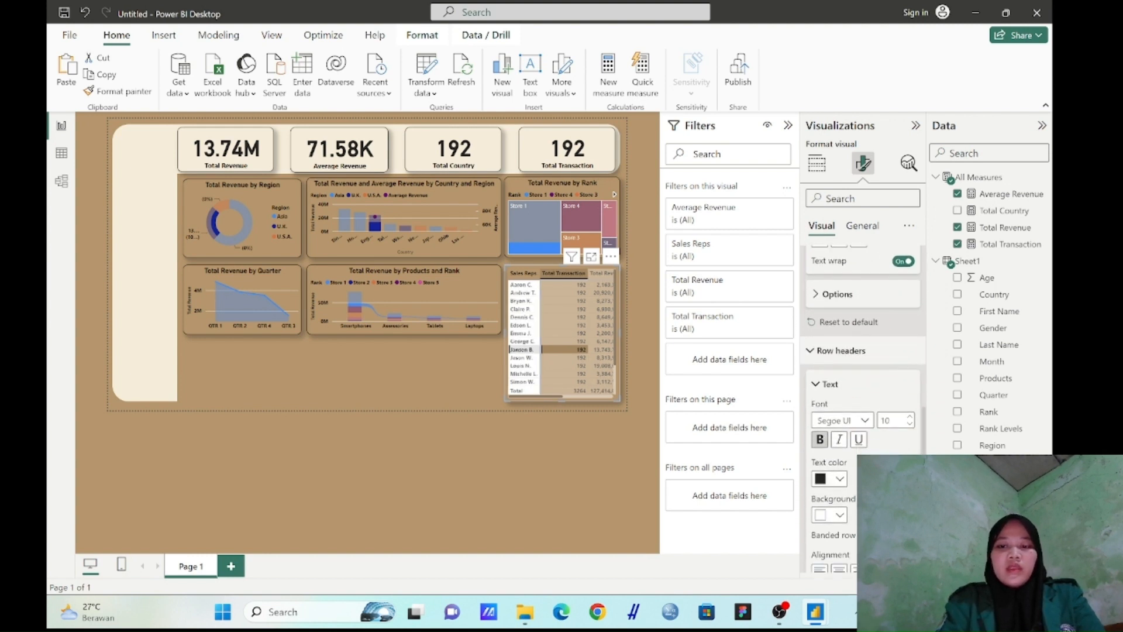
click(840, 516)
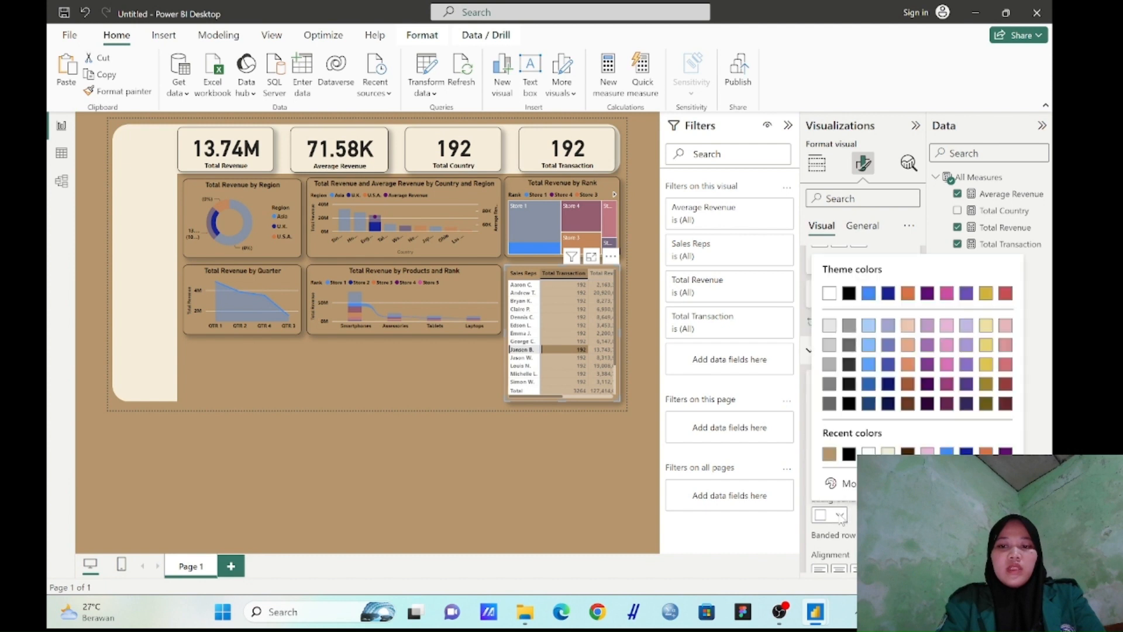
click(830, 458)
Center the alignment of the matrix's row headers
scroll(840, 421, up, 2)
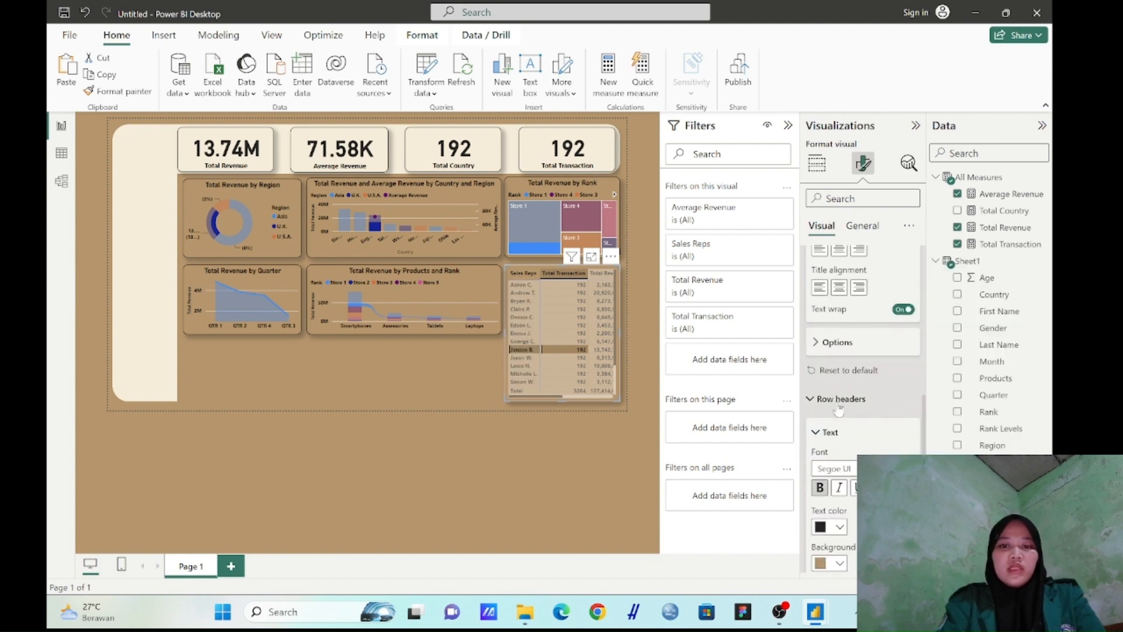
scroll(838, 410, down, 5)
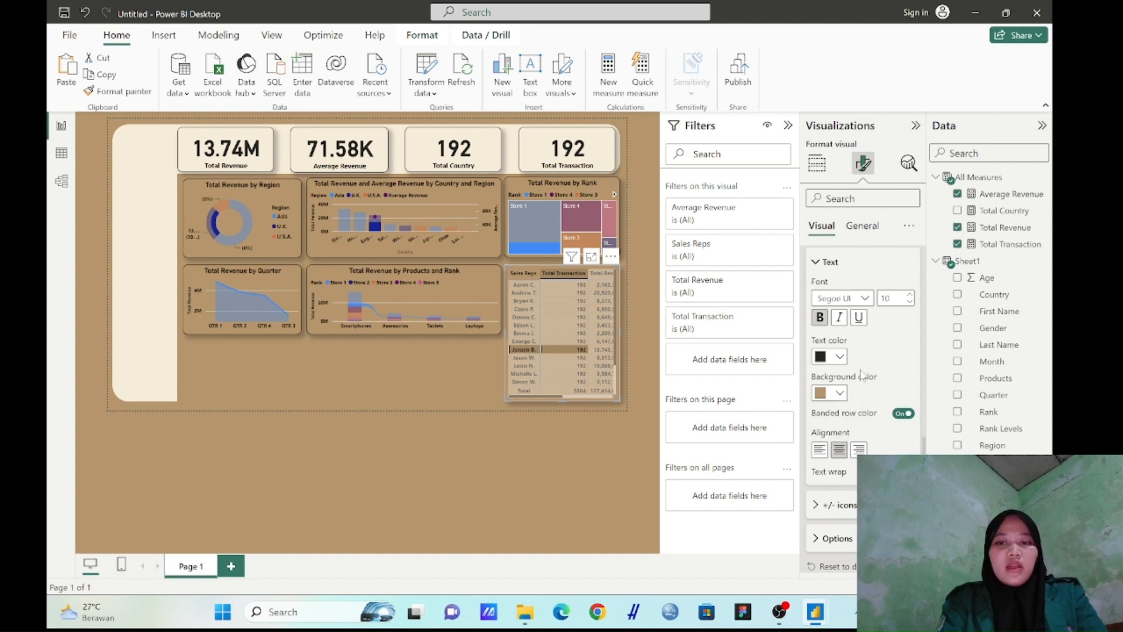
scroll(854, 410, down, 5)
Set both the header alignment and the title alignment of the matrix's column headers to Center
scroll(860, 377, up, 2)
scroll(861, 375, up, 3)
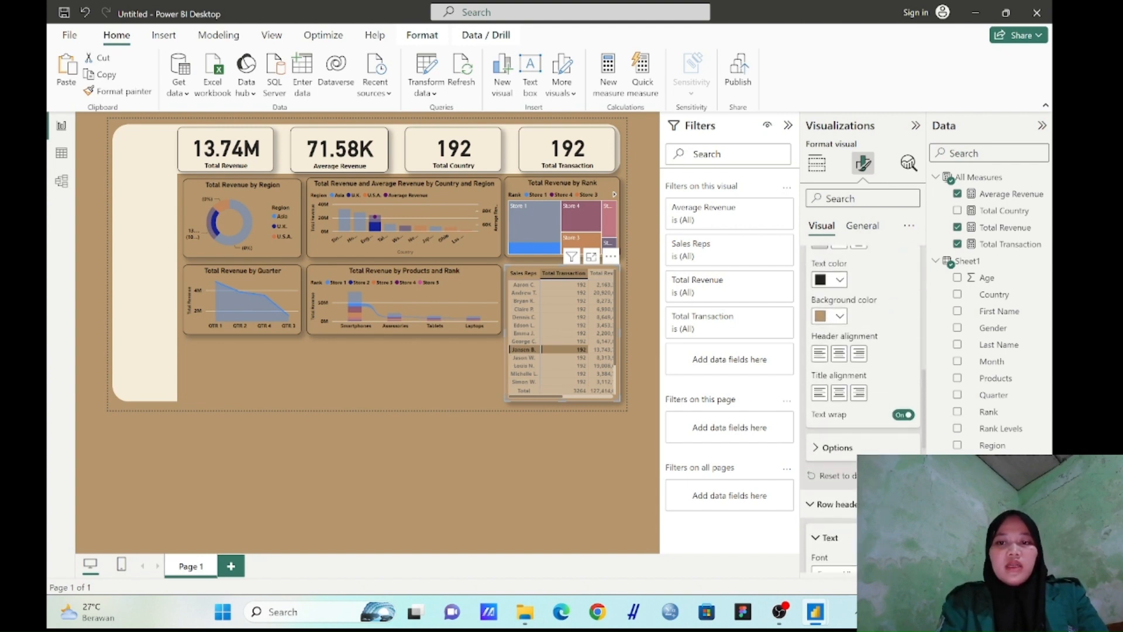
scroll(862, 375, up, 4)
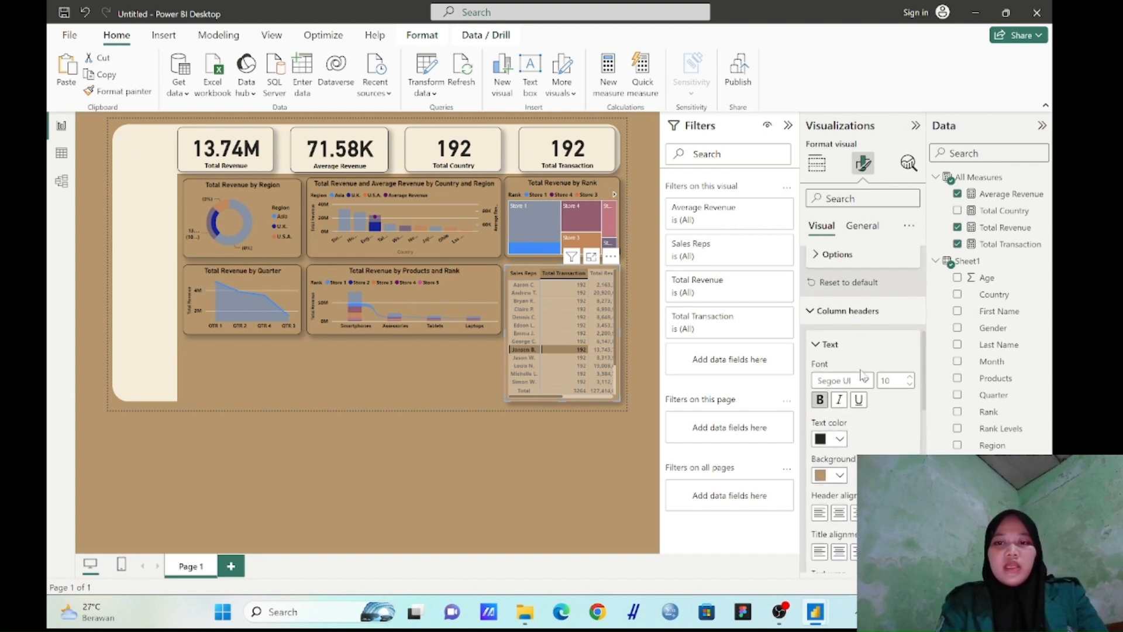
scroll(854, 386, down, 1)
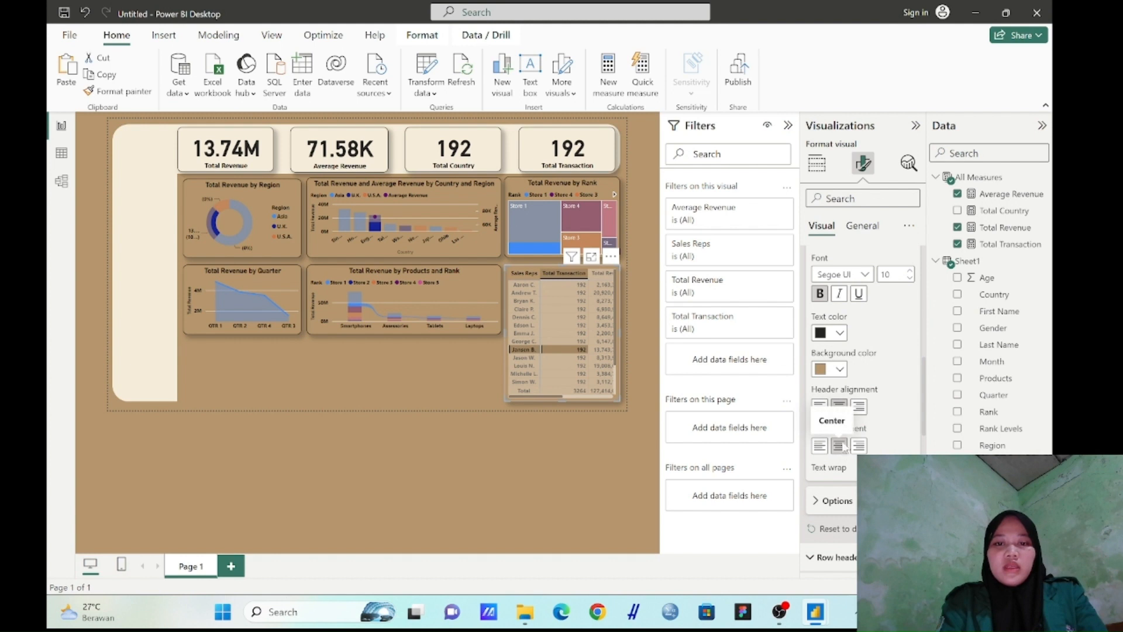
scroll(841, 395, up, 3)
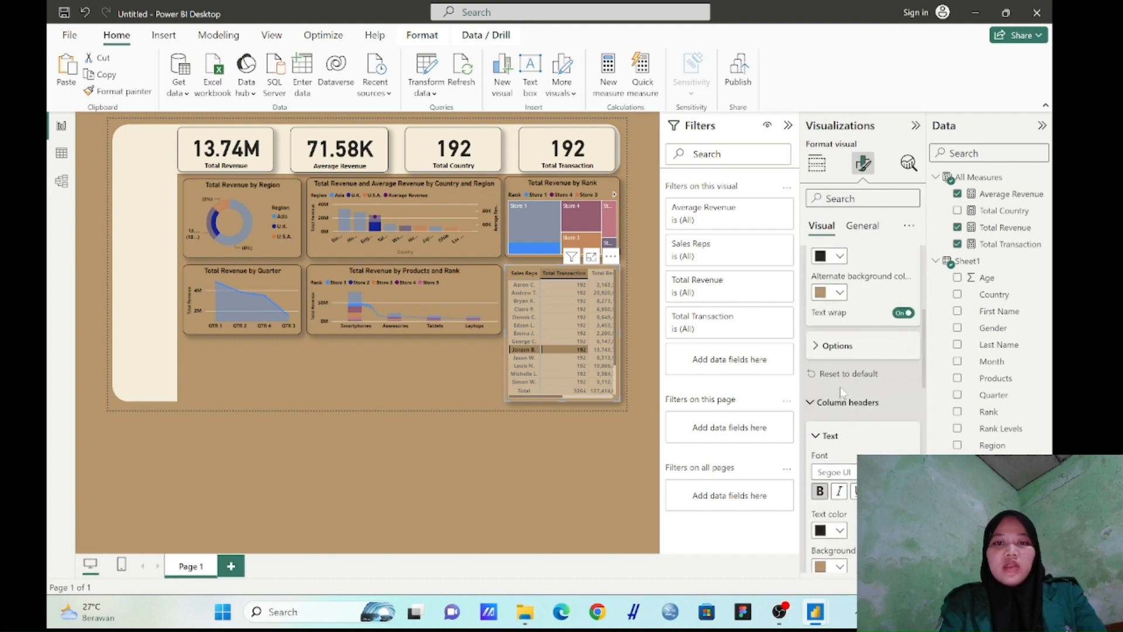
Turn on the matrix's horizontal gridlines and color them the dashboard's cream
scroll(841, 395, up, 2)
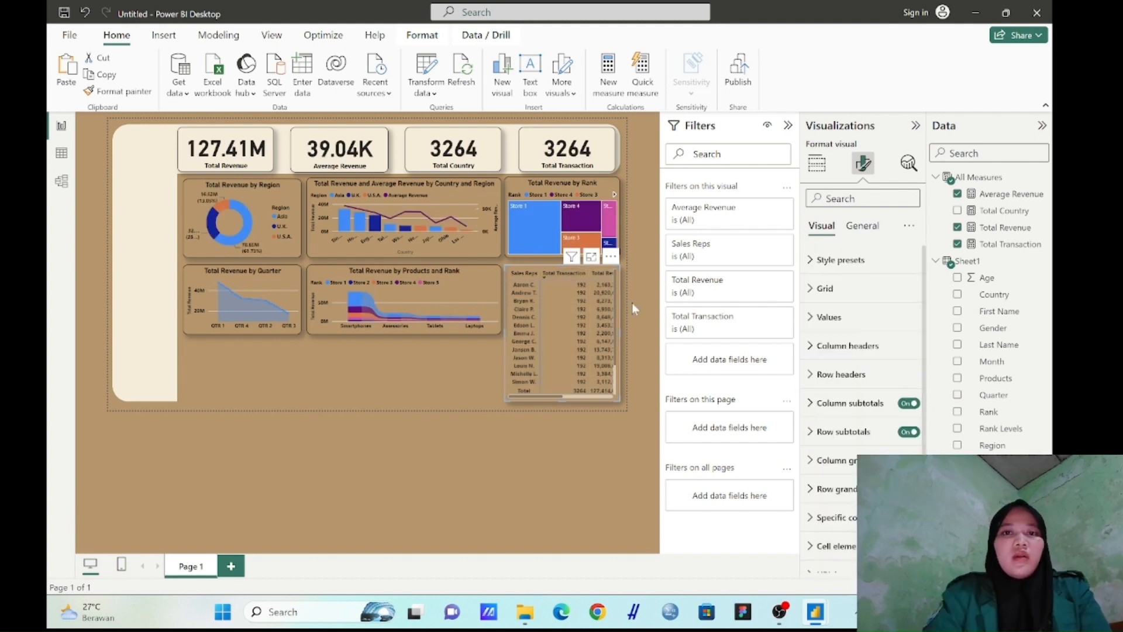
click(849, 294)
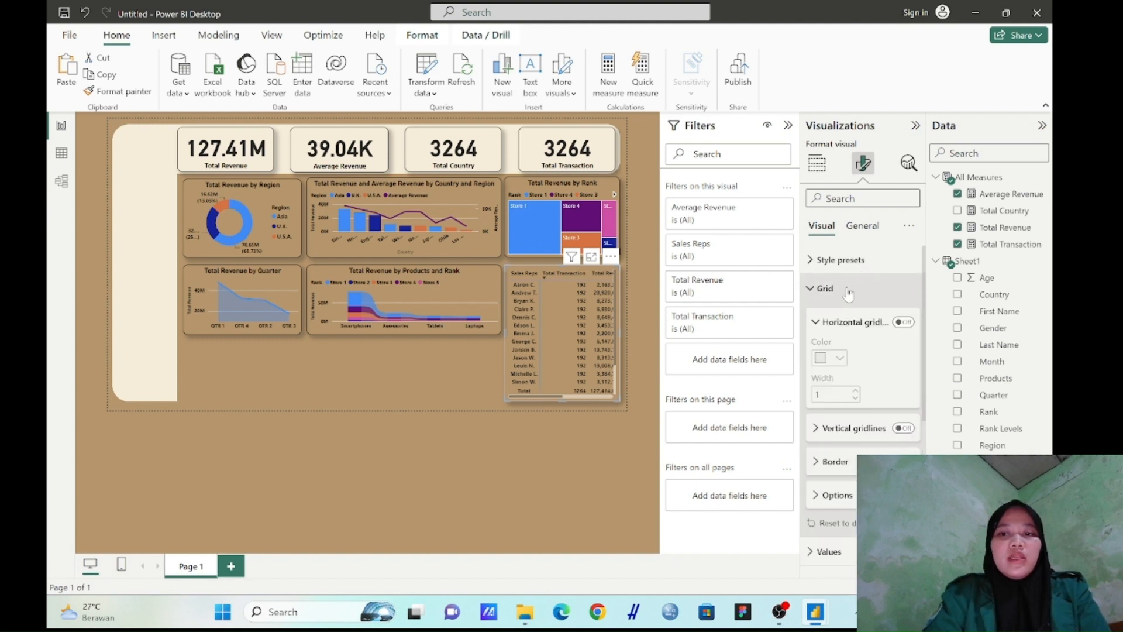
click(904, 322)
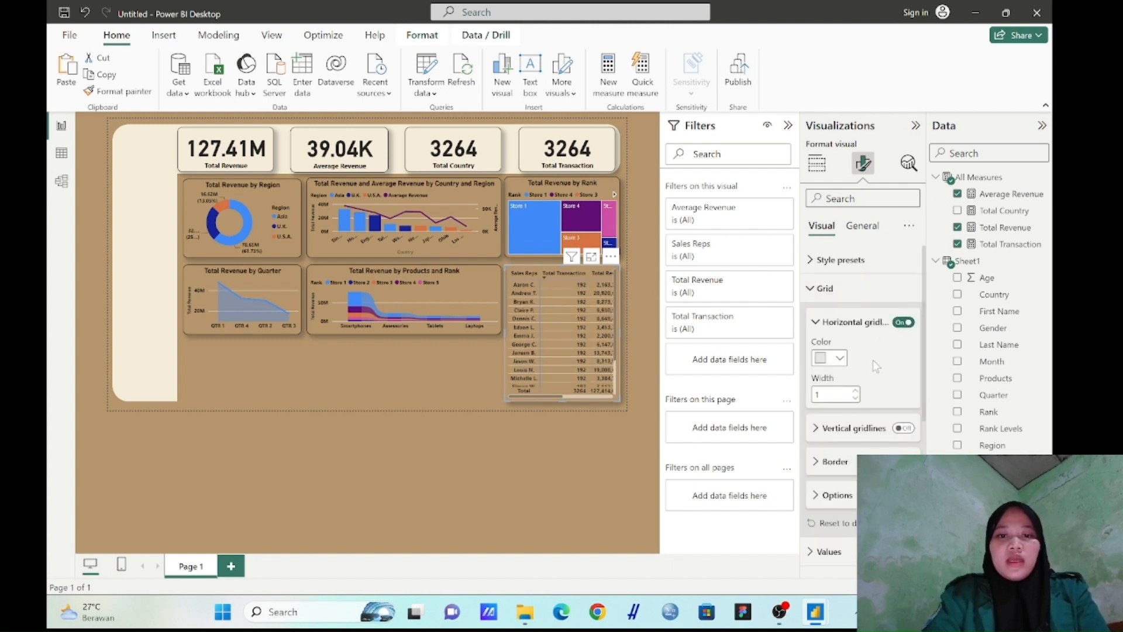
click(841, 359)
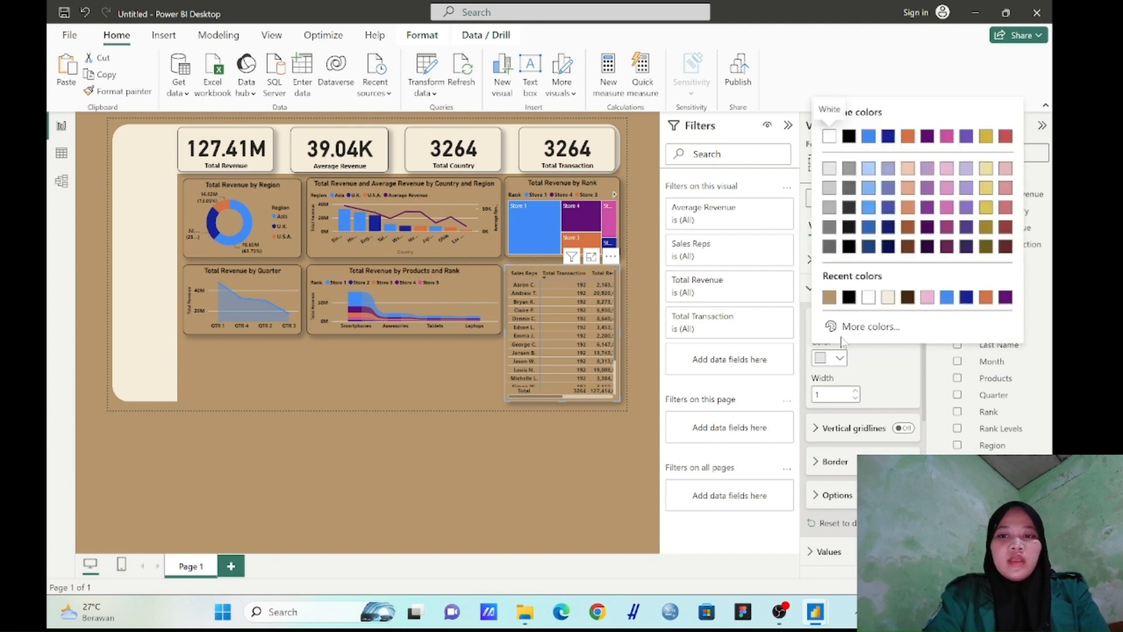
click(888, 298)
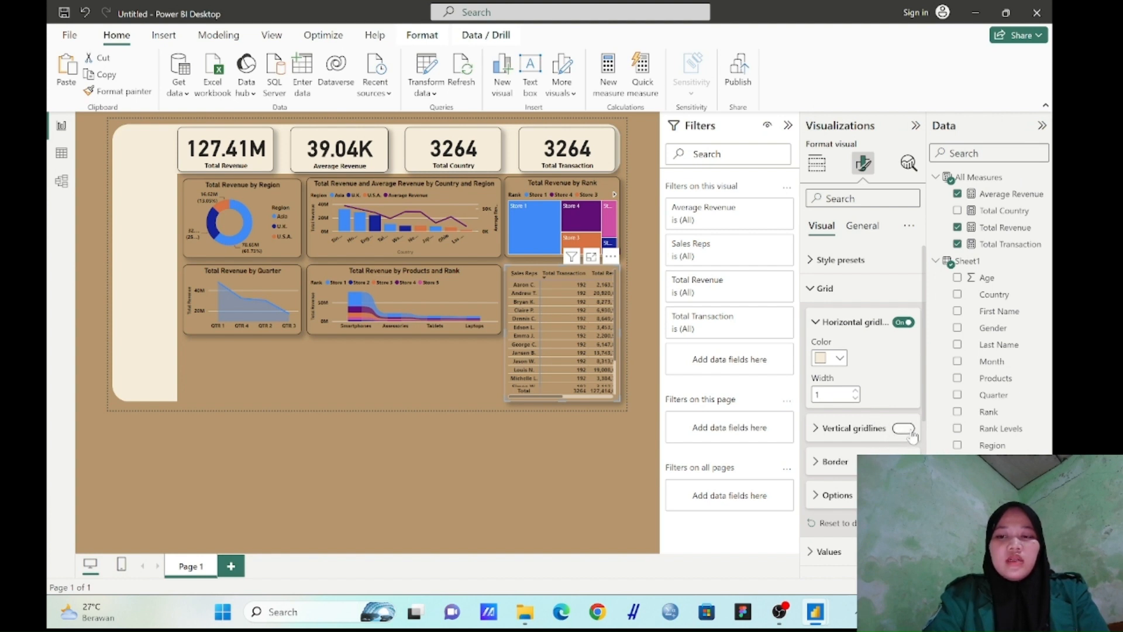
Turn on the matrix's vertical gridlines and color them the same cream
click(904, 428)
click(844, 440)
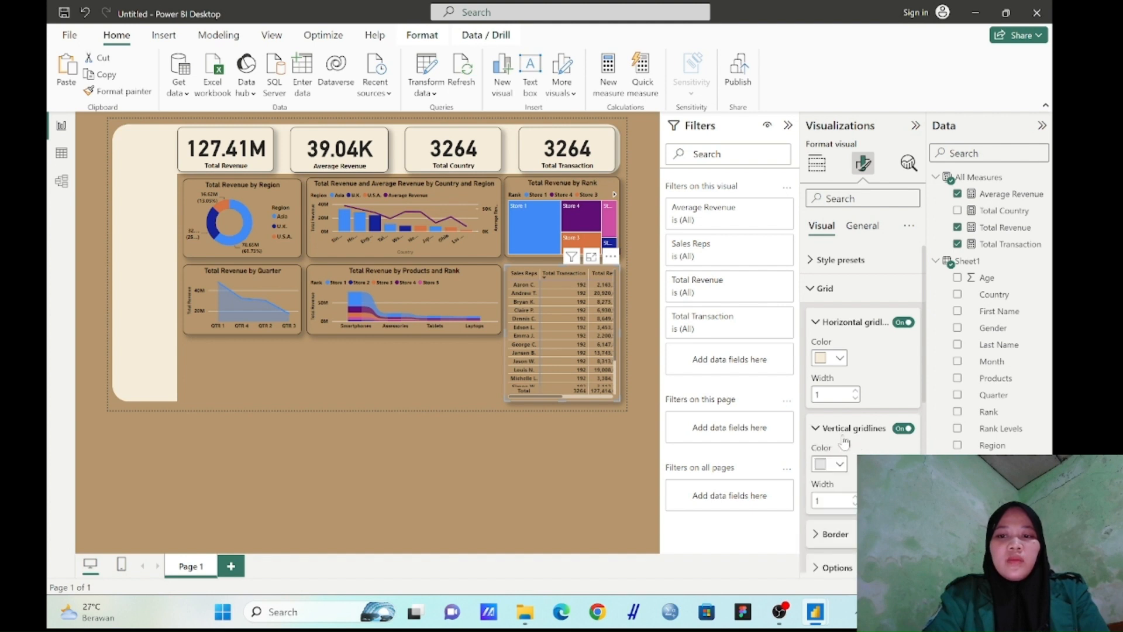
click(840, 464)
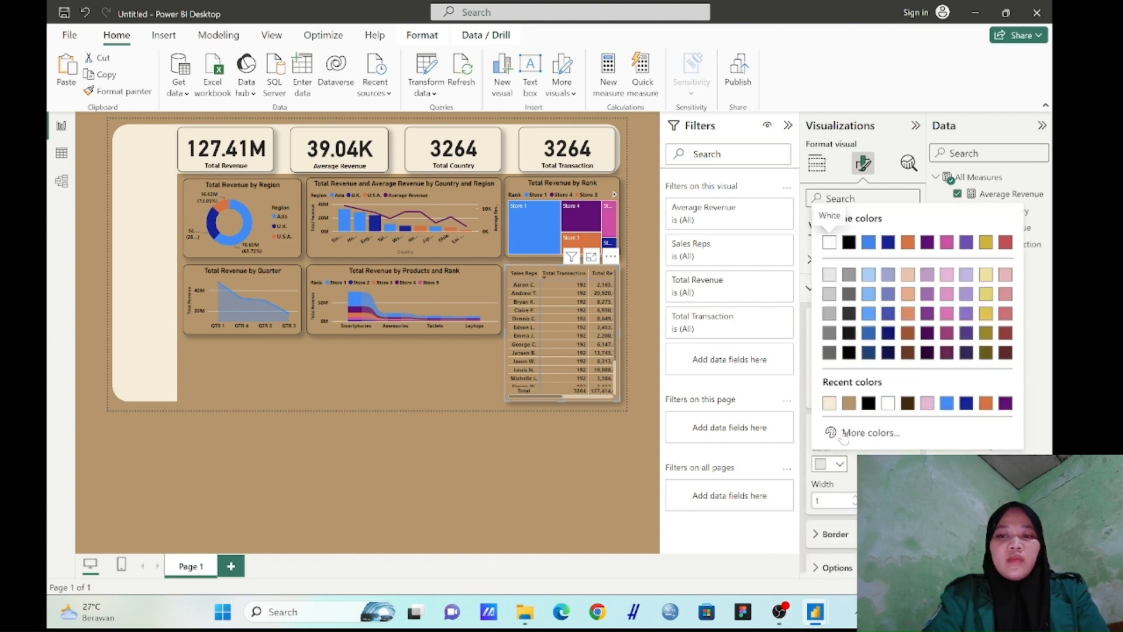
click(833, 405)
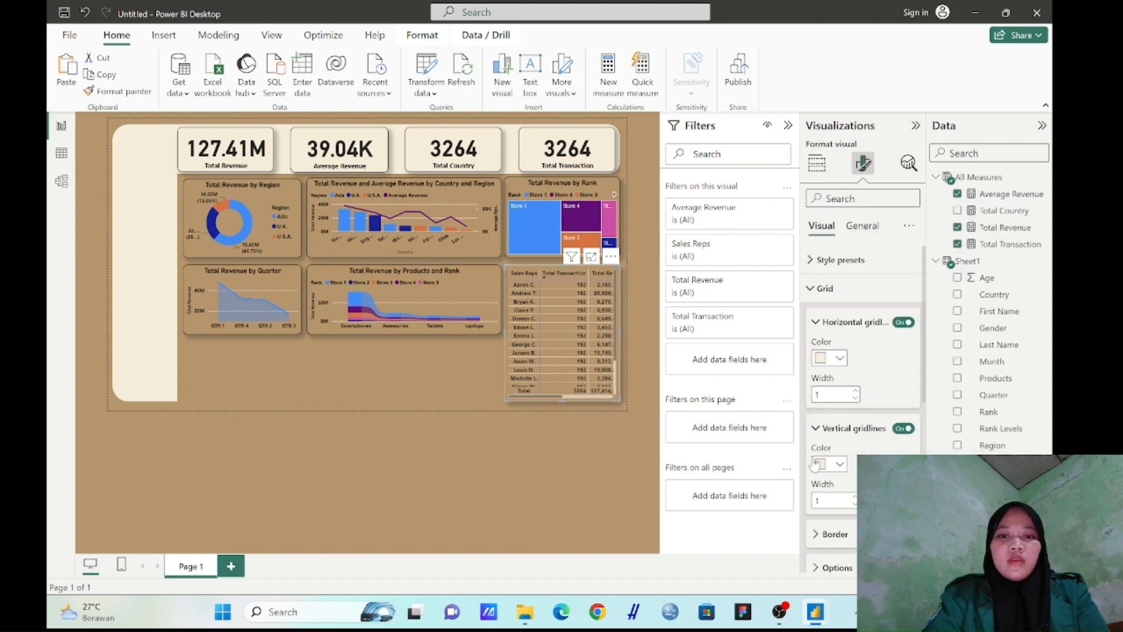
Set the matrix's grid border color to cream for all sections and deselect the matrix
scroll(843, 472, down, 3)
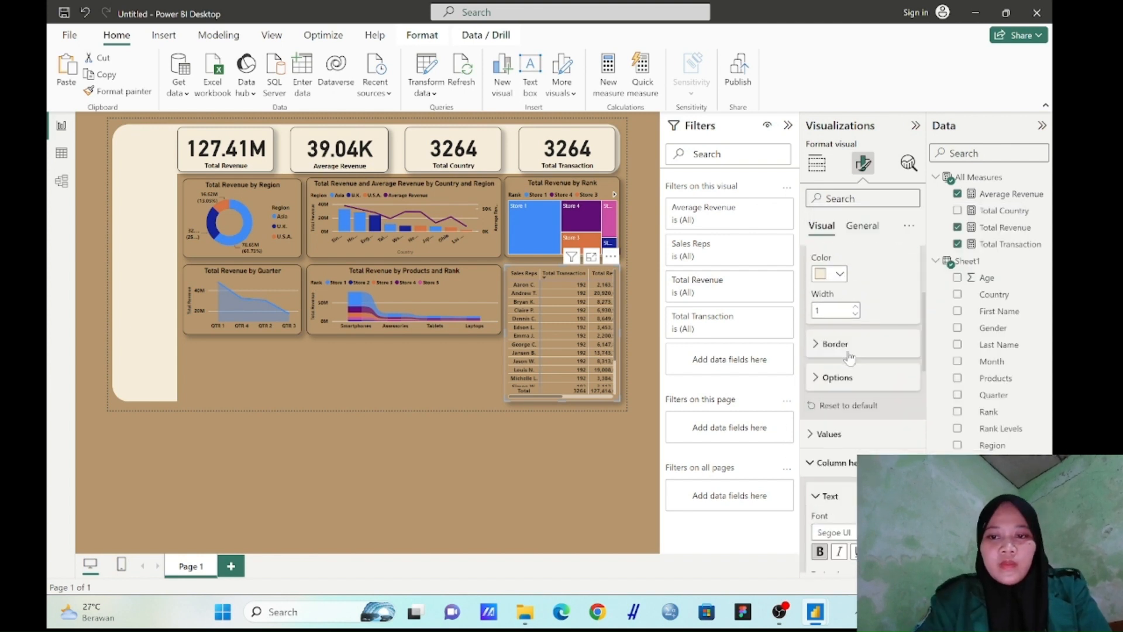
click(836, 344)
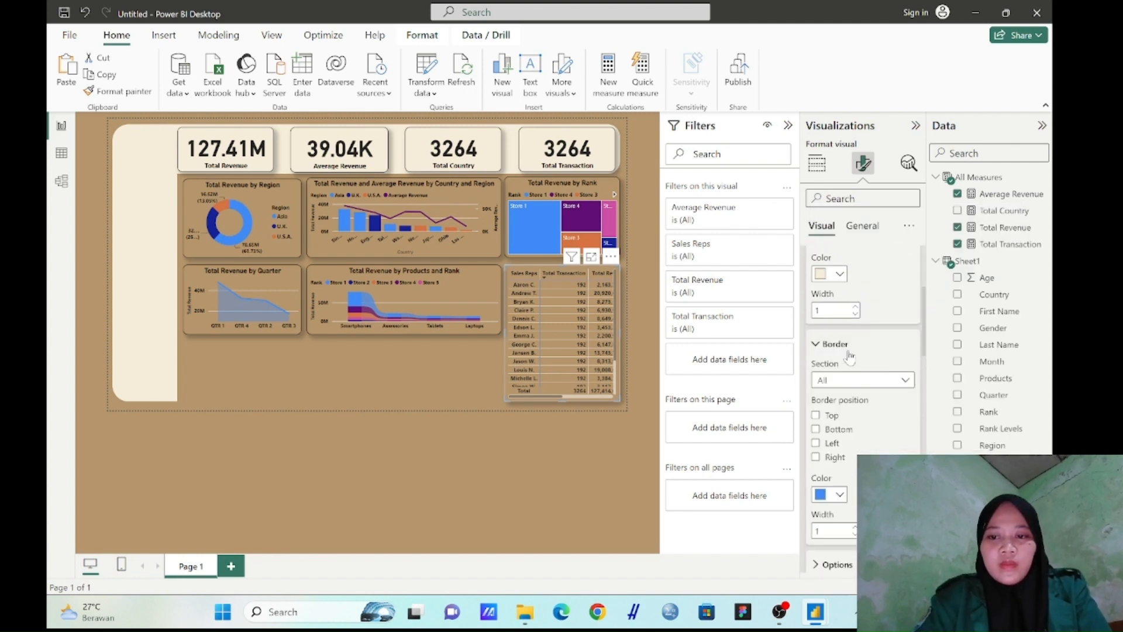
click(841, 496)
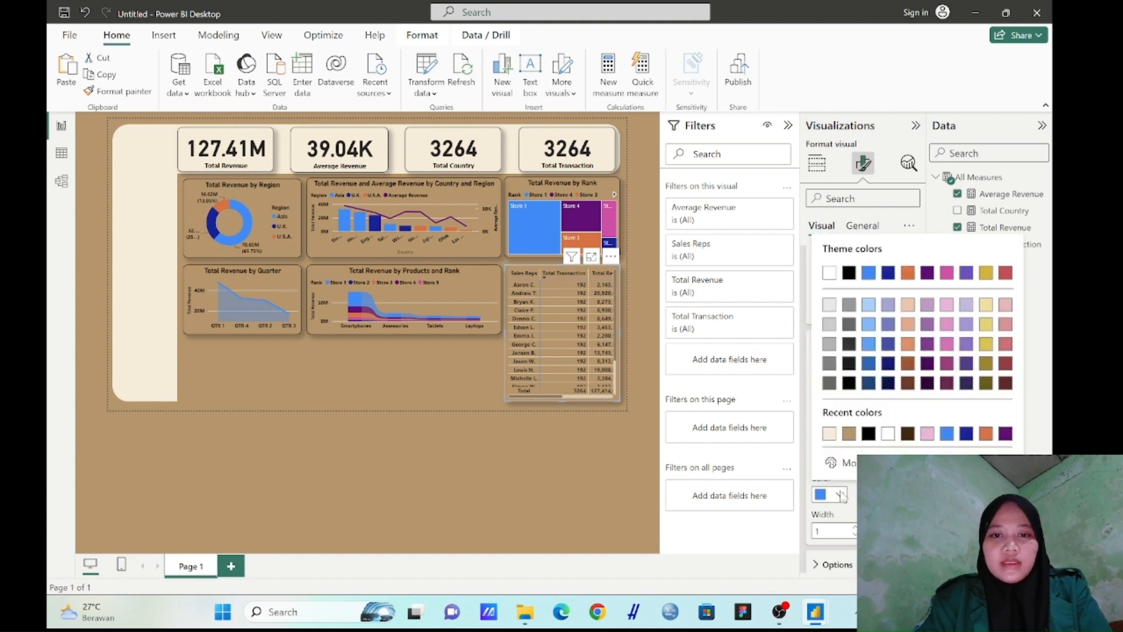
click(831, 438)
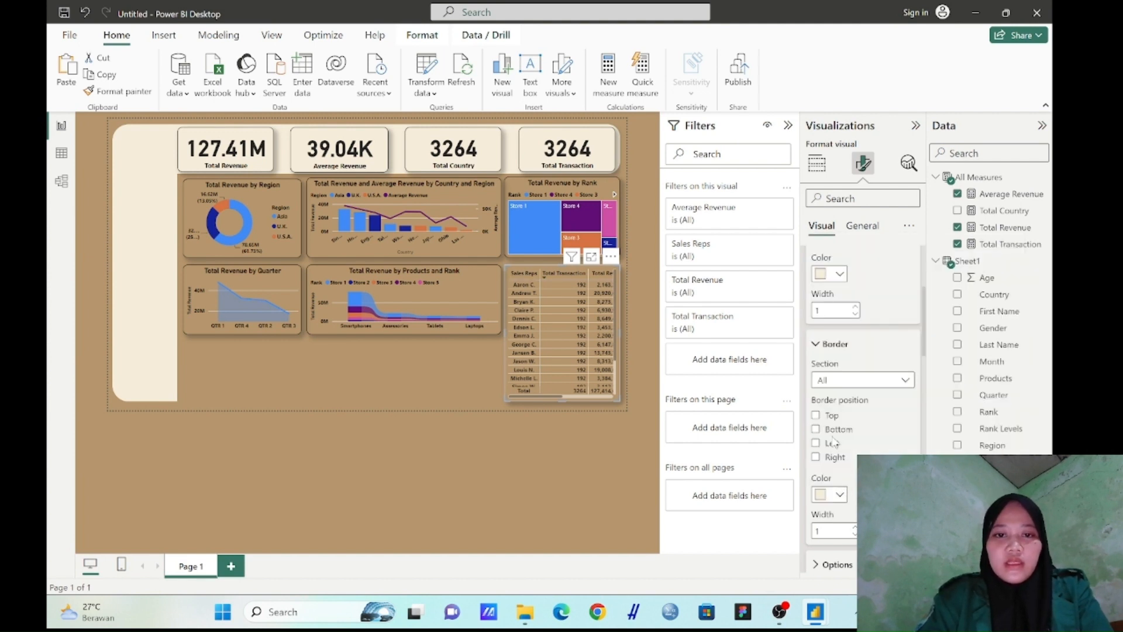
click(534, 472)
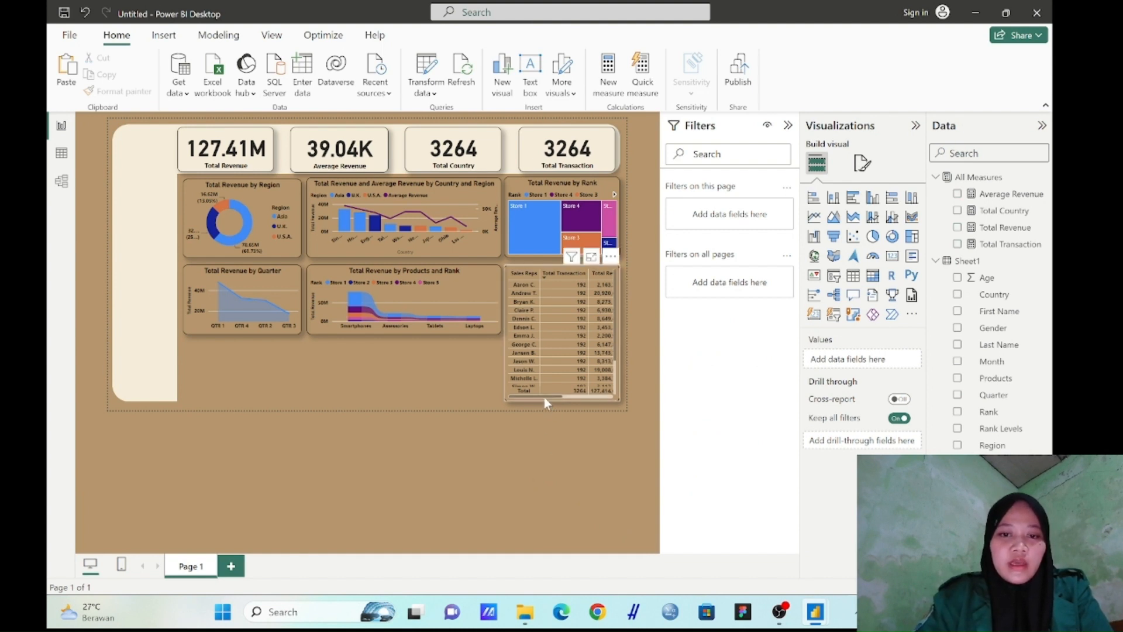
mouse_move(544, 397)
mouse_down()
mouse_move(605, 409)
mouse_move(522, 399)
mouse_up()
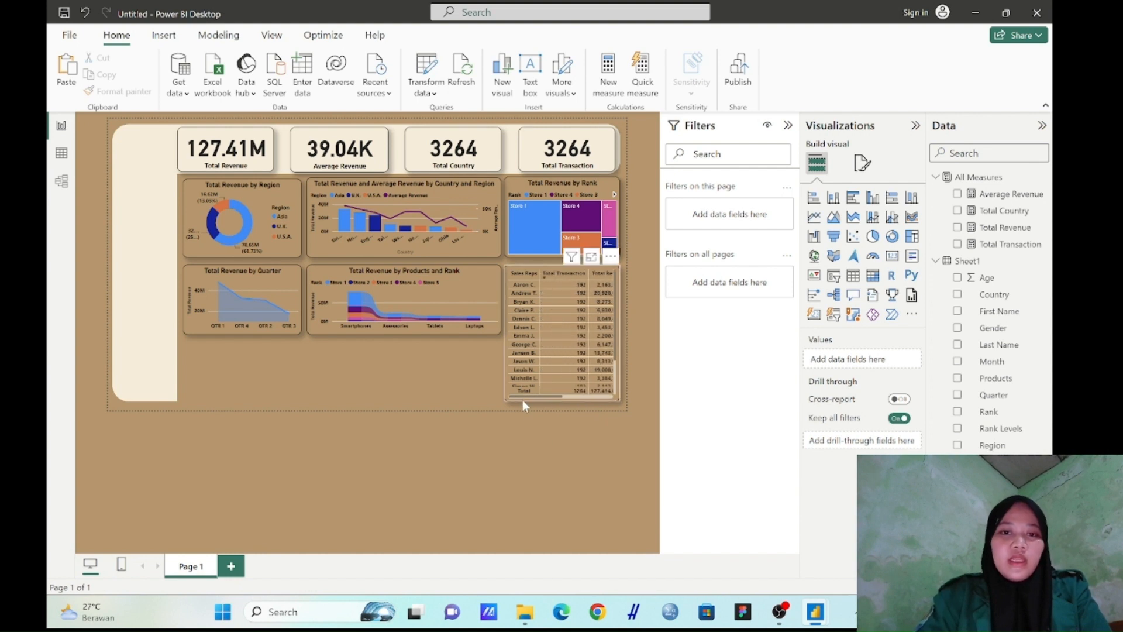
click(445, 455)
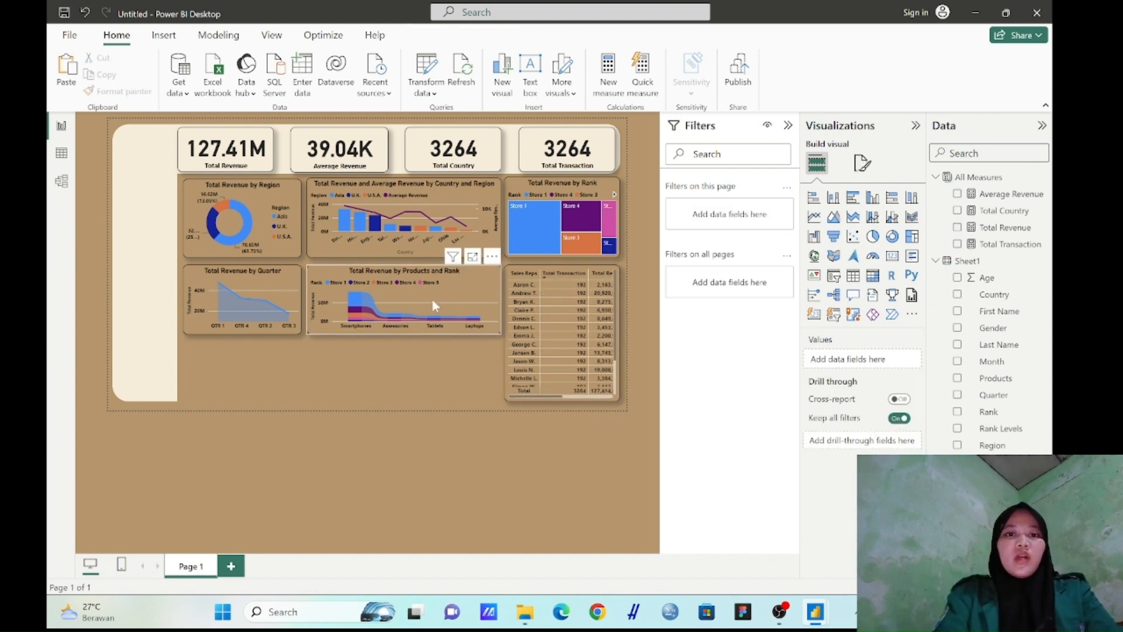
Duplicate the revenue by country and region combo chart and fit the copy into the empty space below the quarter and products charts
click(494, 200)
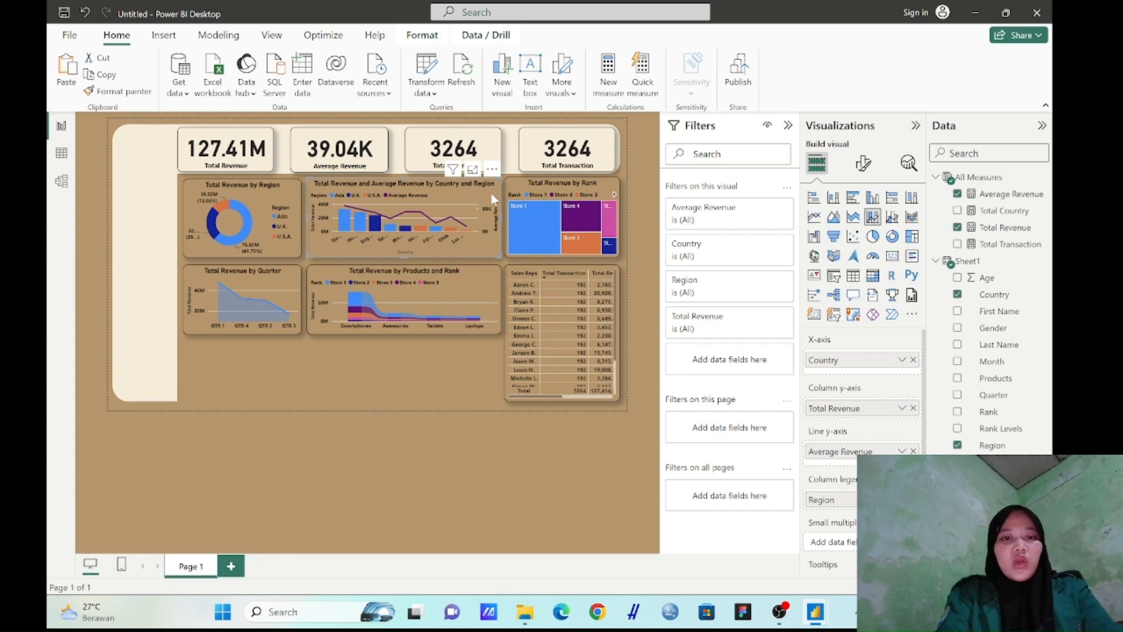
key(ctrl+v)
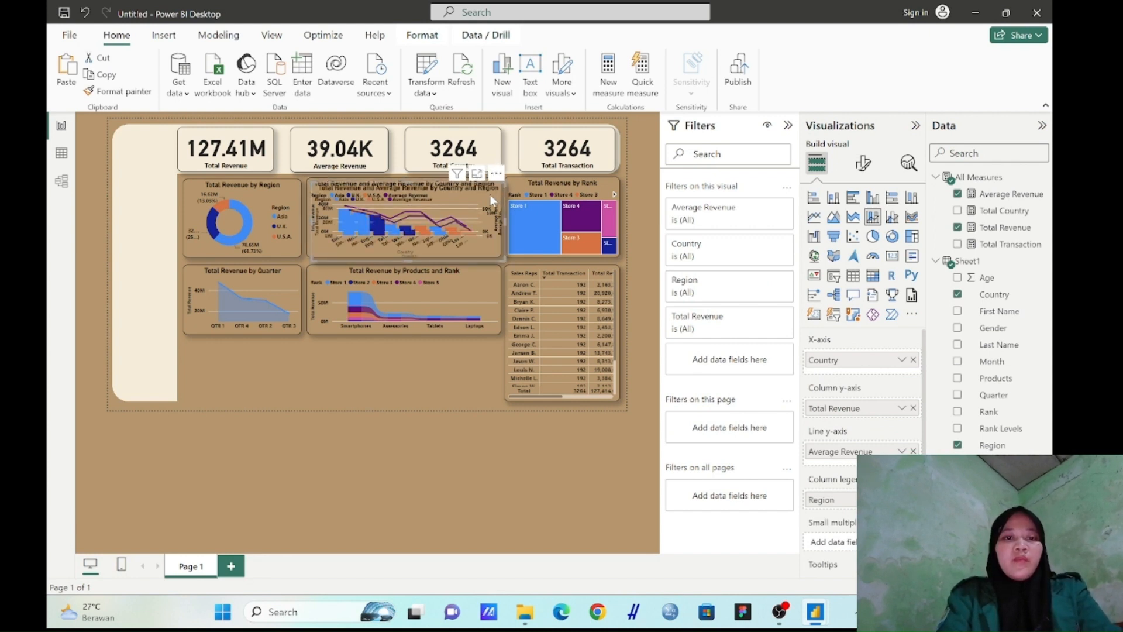
drag(489, 195, 363, 347)
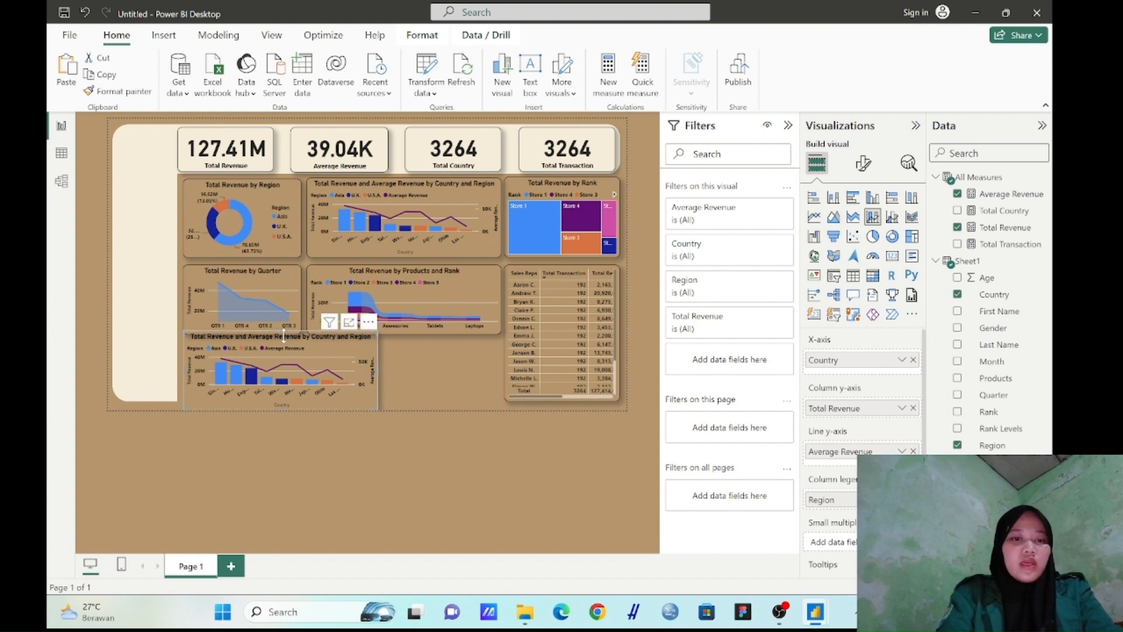
drag(280, 335, 281, 349)
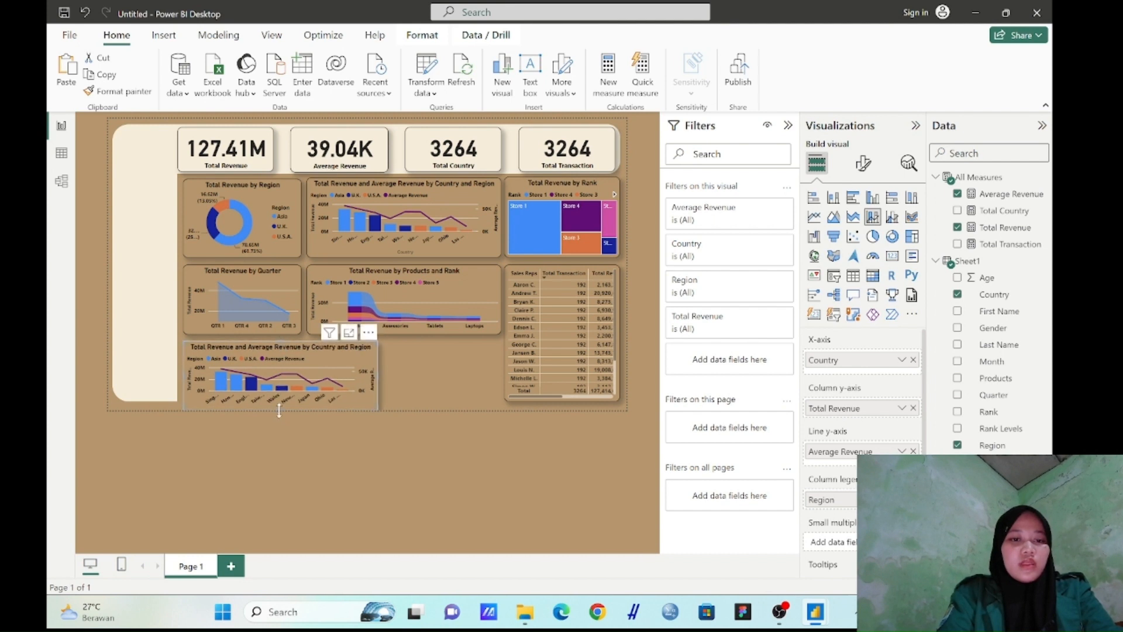
drag(279, 411, 285, 402)
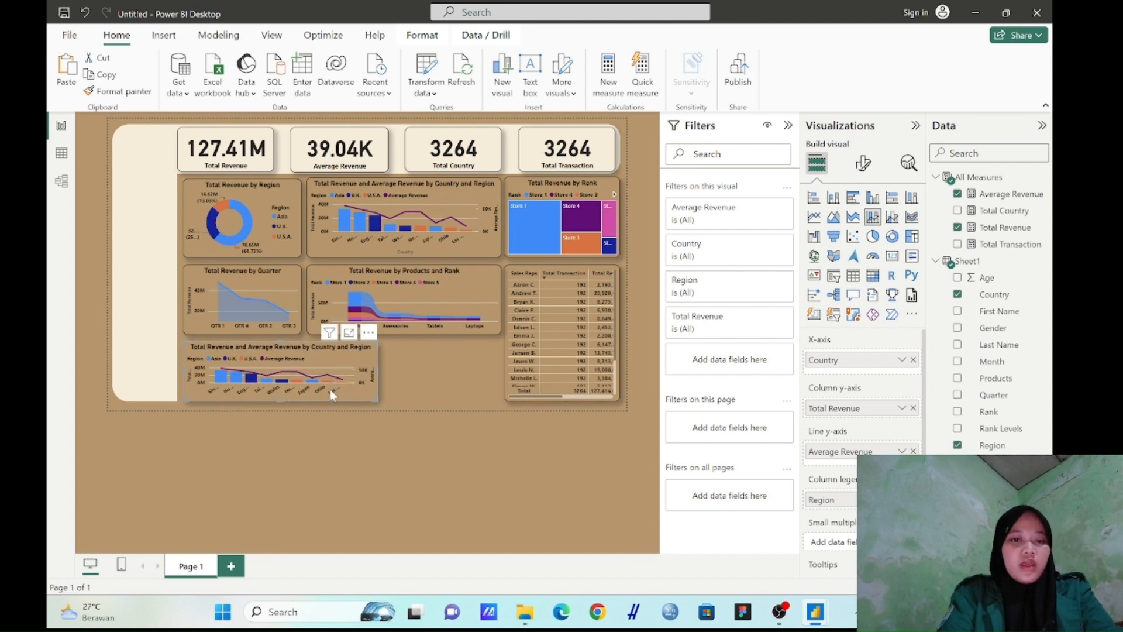
drag(377, 373, 498, 369)
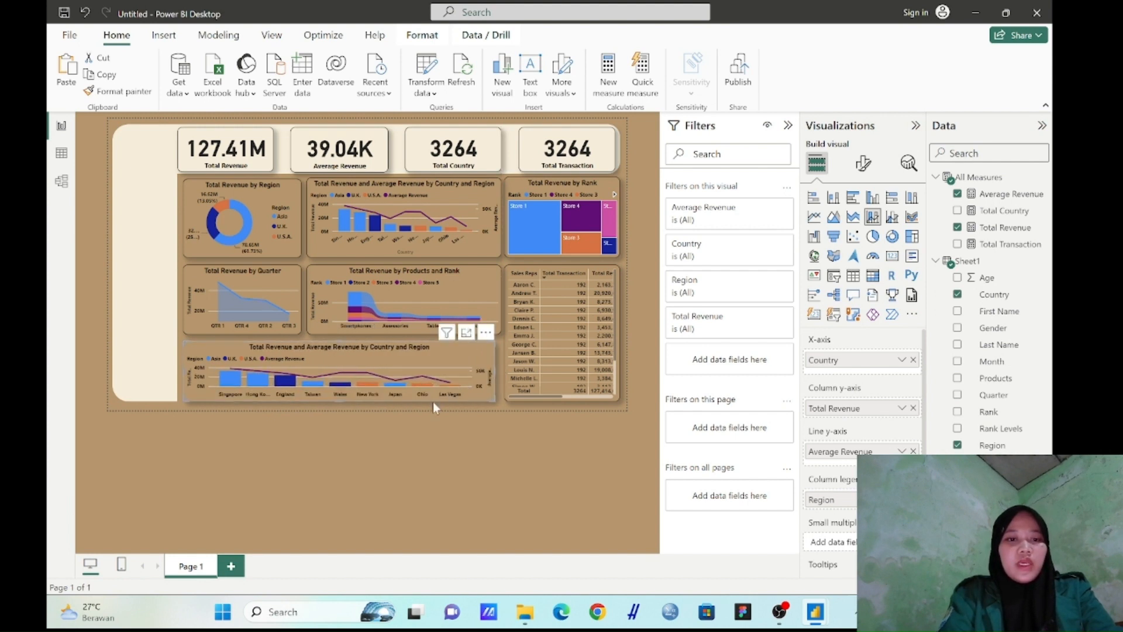
Replace Country with Month on the copied chart's x-axis and remove Region from its column legend
click(913, 360)
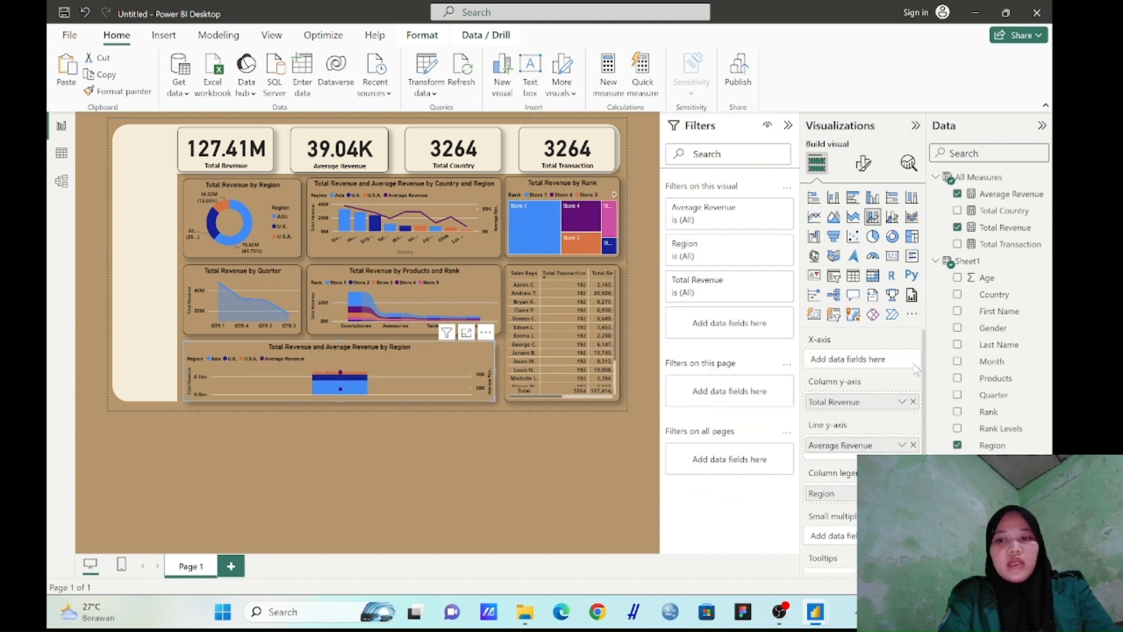
drag(992, 367, 882, 371)
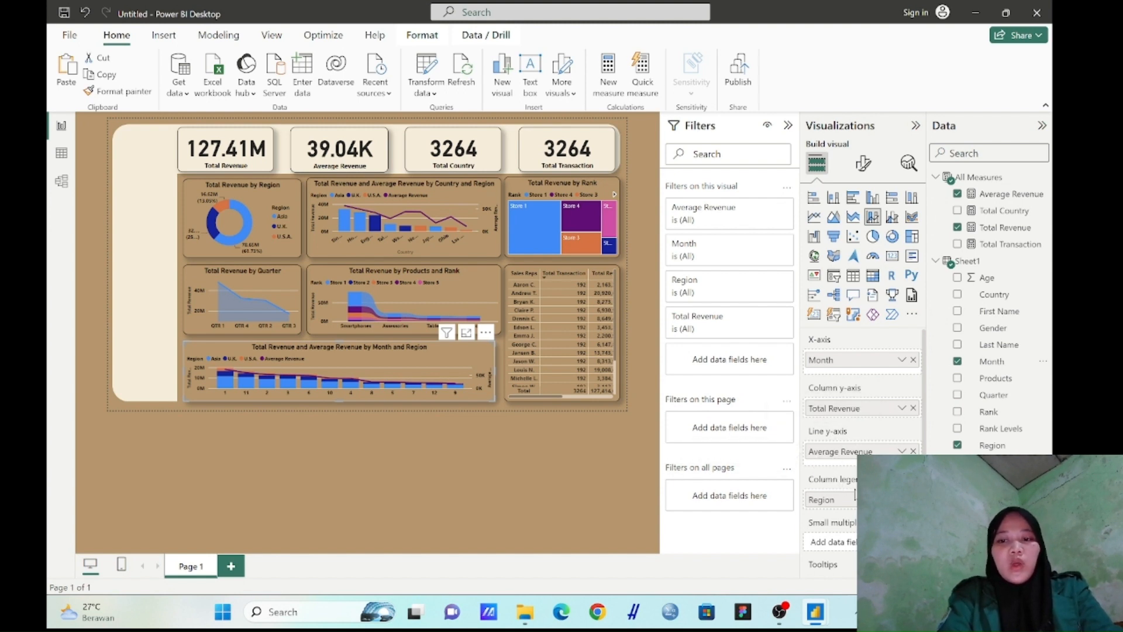
drag(825, 499, 752, 495)
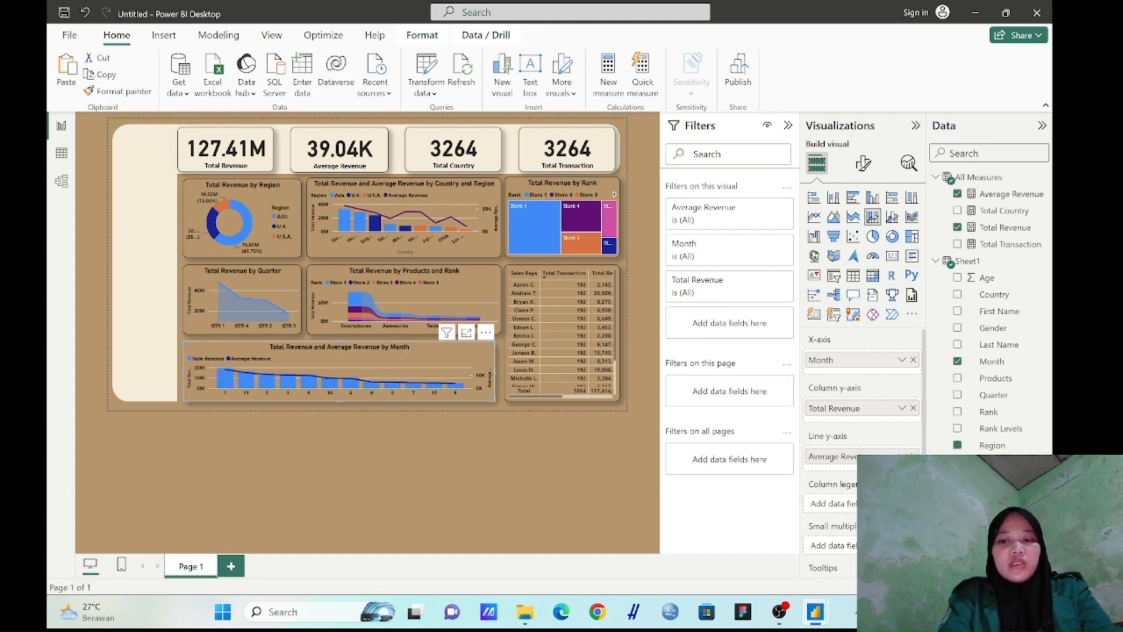
click(498, 422)
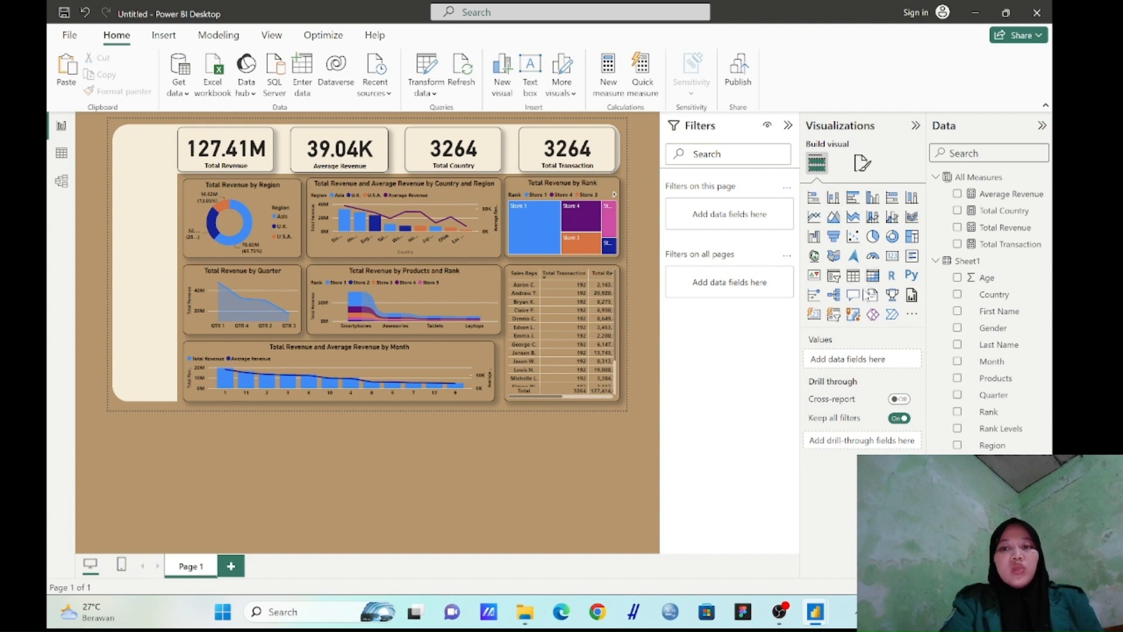
Add a slicer for the Years field and size it to fit the upper part of the cream side strip
click(835, 276)
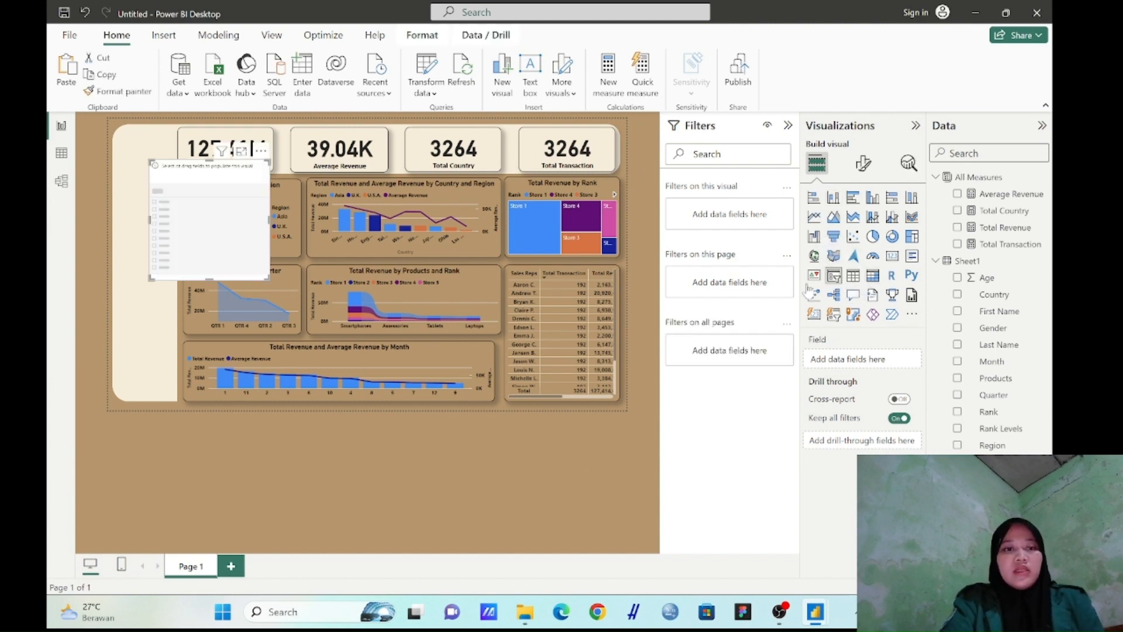
drag(225, 224, 189, 201)
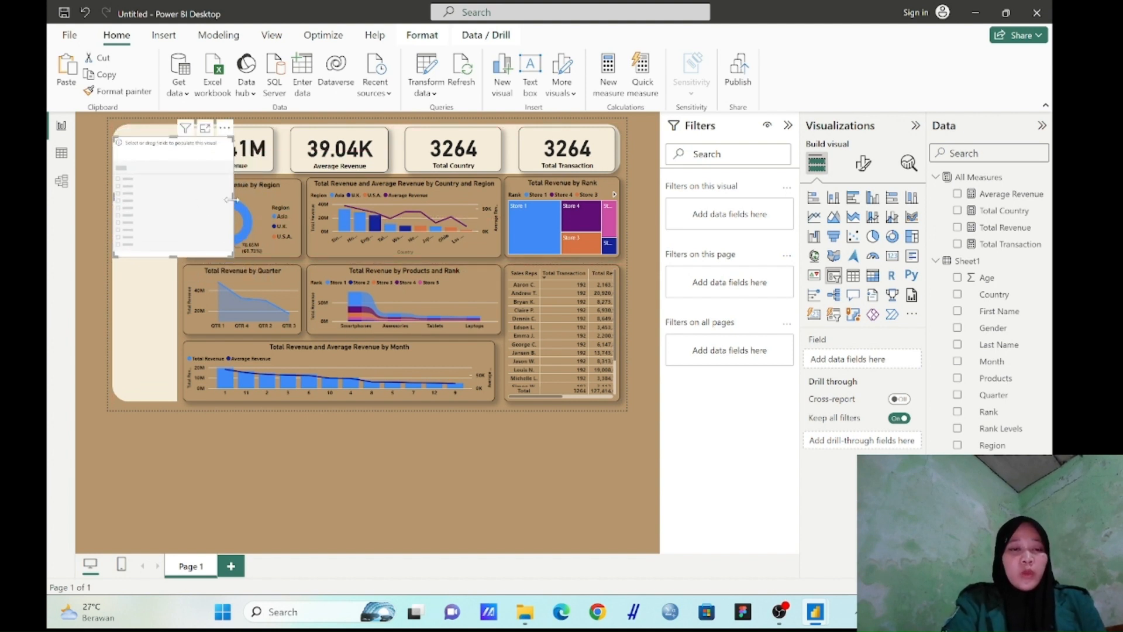
drag(233, 199, 174, 186)
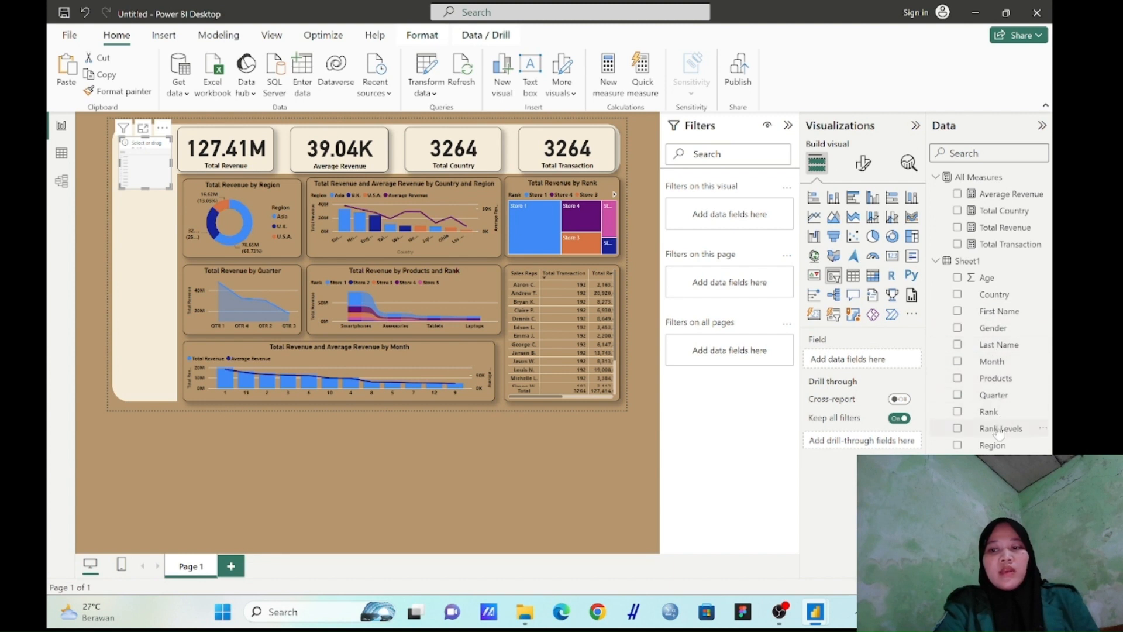
drag(989, 462, 876, 367)
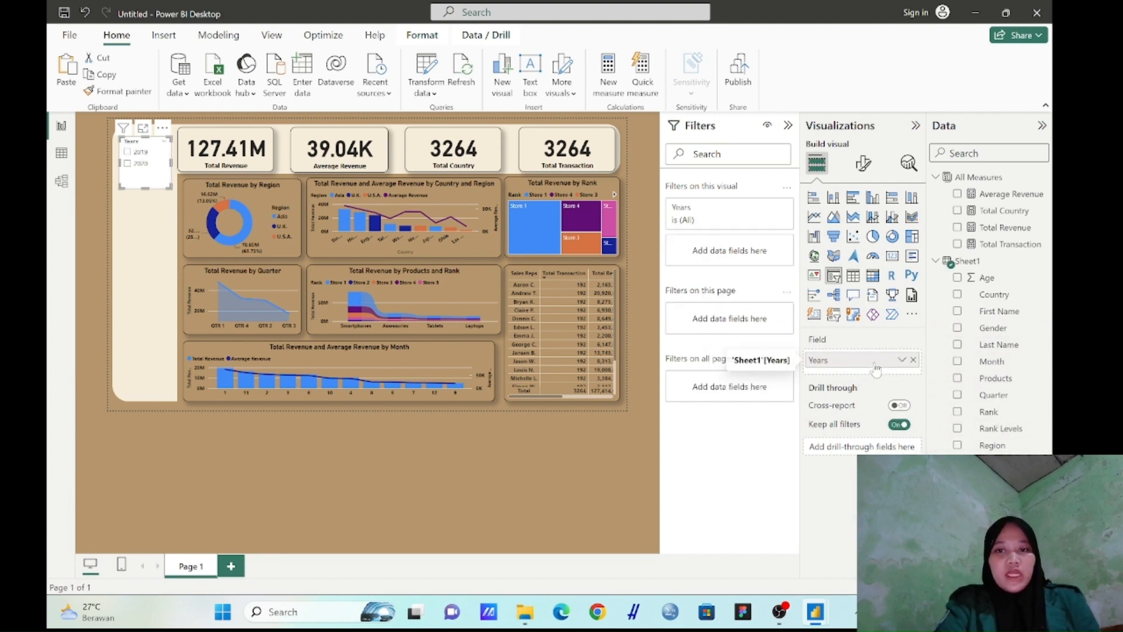
Set the Years slicer's style to Tile
click(865, 168)
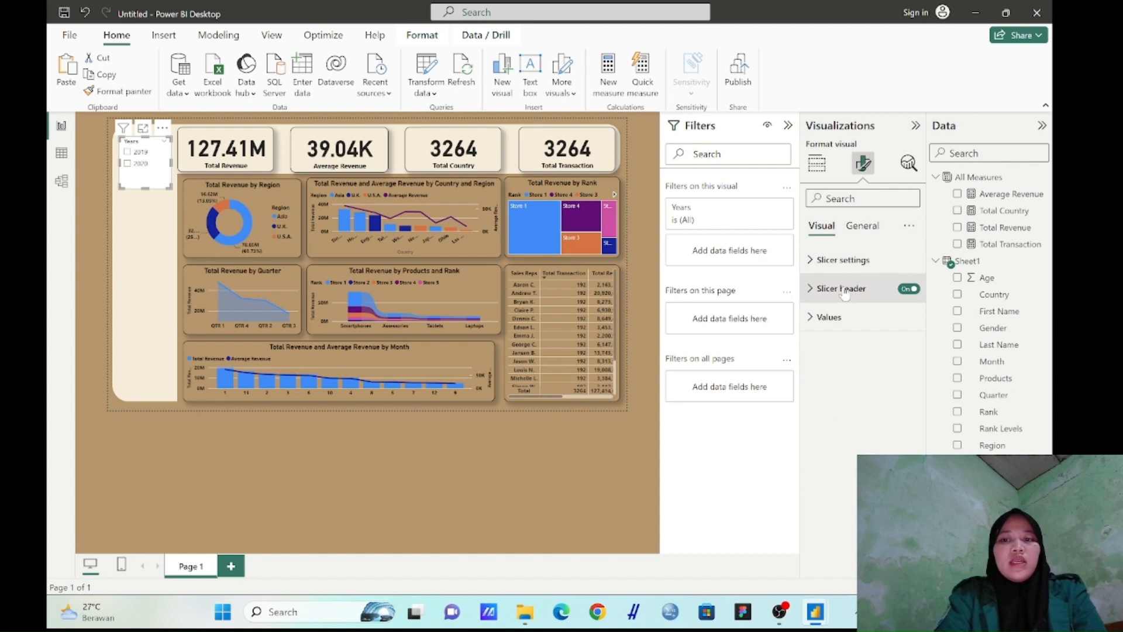
click(843, 261)
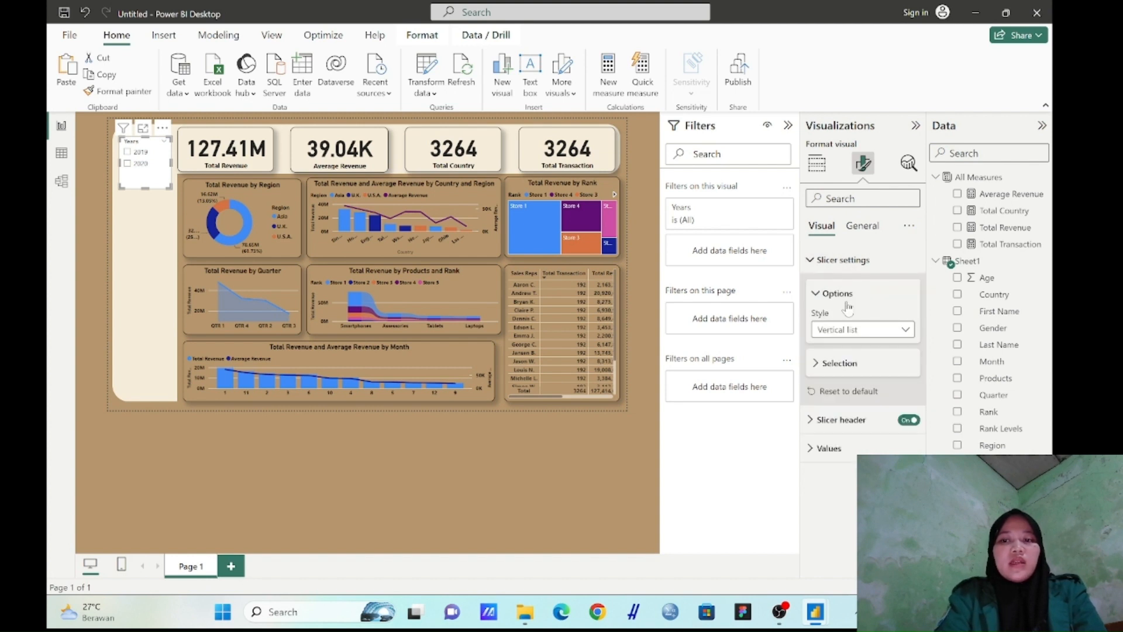
click(851, 332)
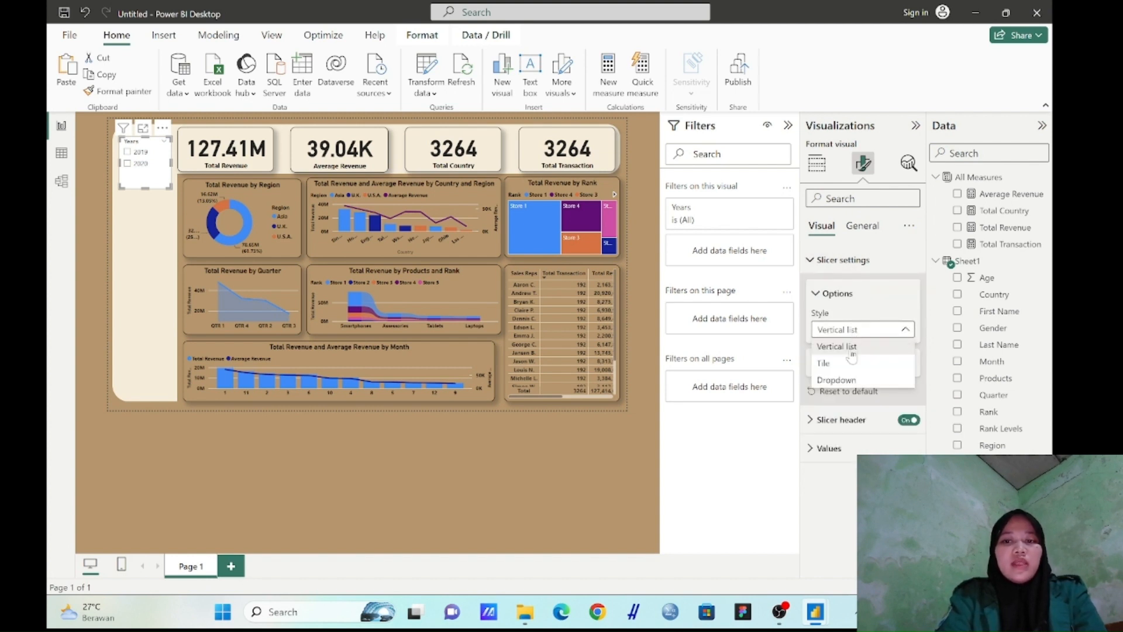
click(853, 364)
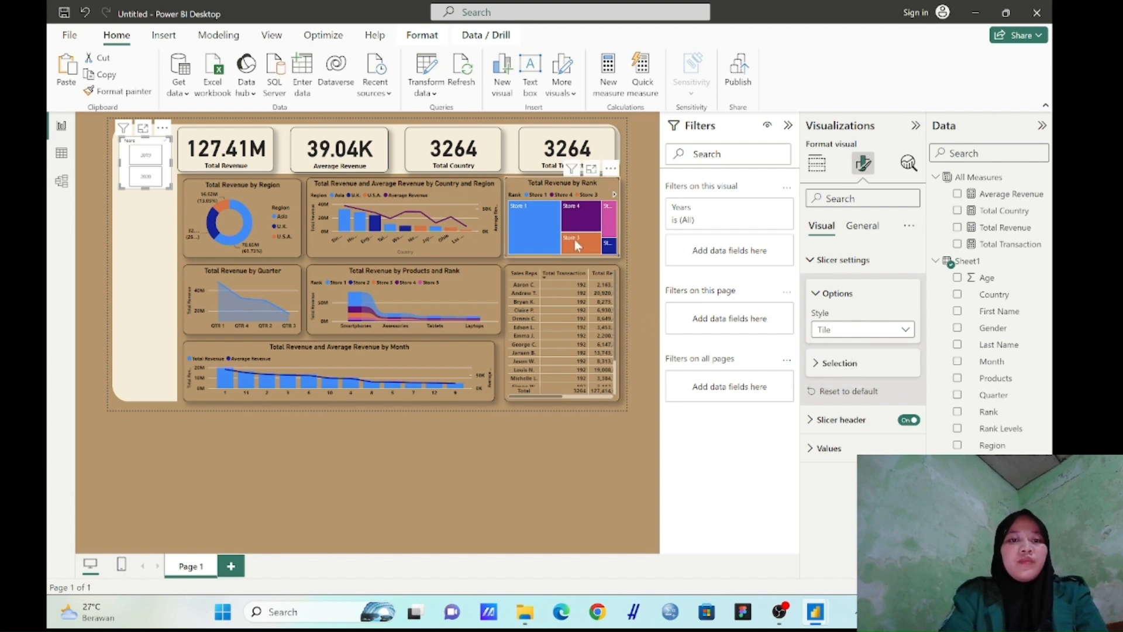
key(ctrl+z)
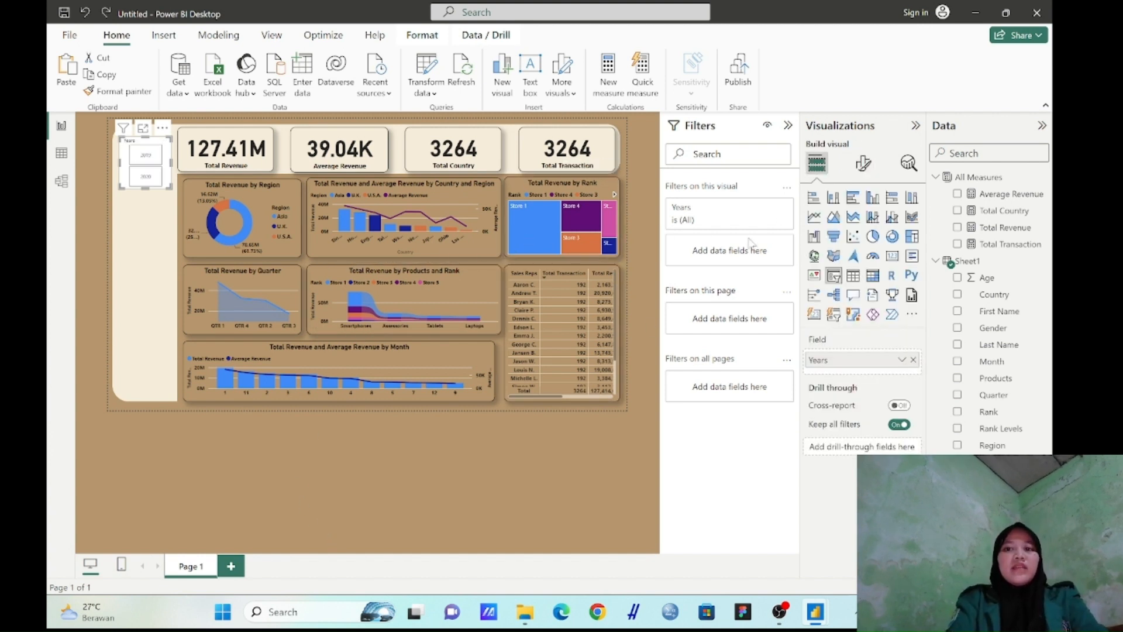
Turn off the Years slicer's background
click(865, 169)
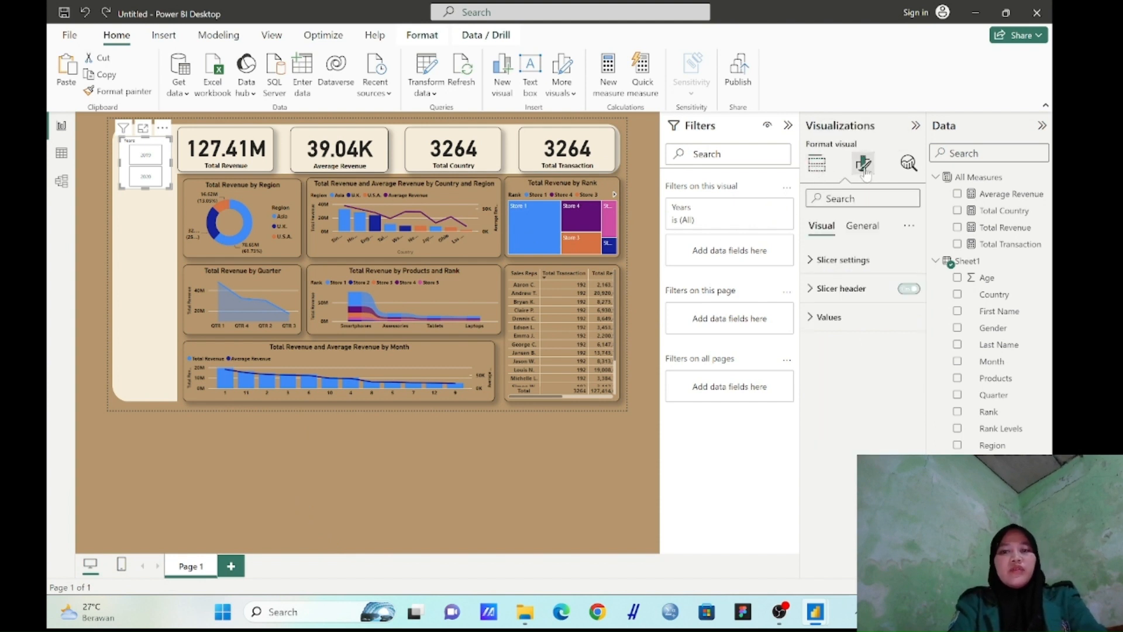
click(863, 228)
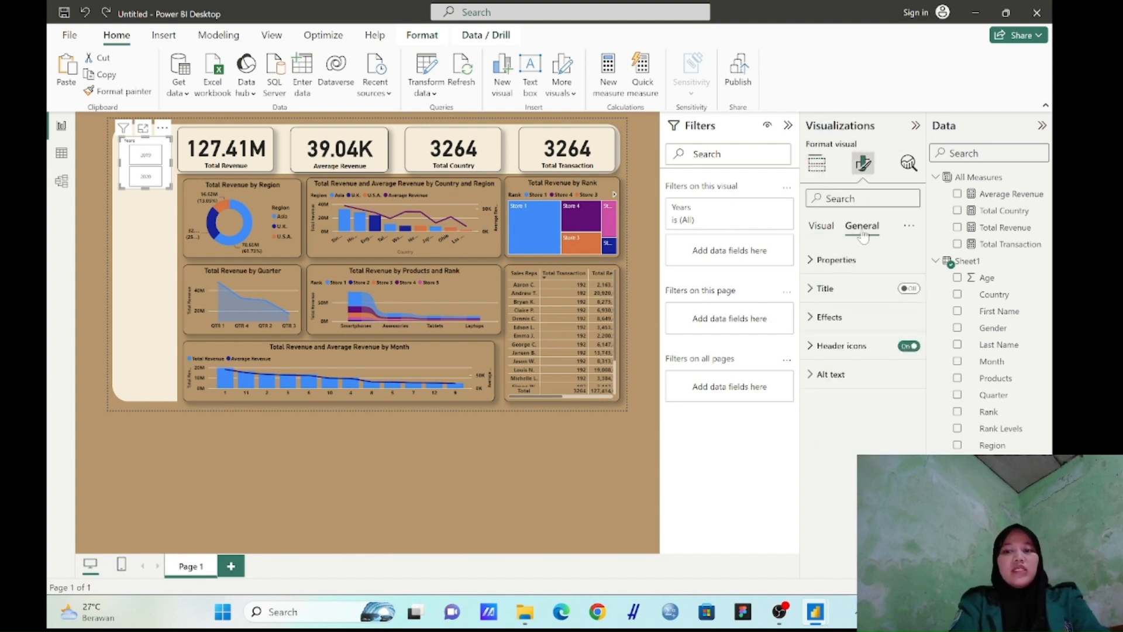
click(830, 316)
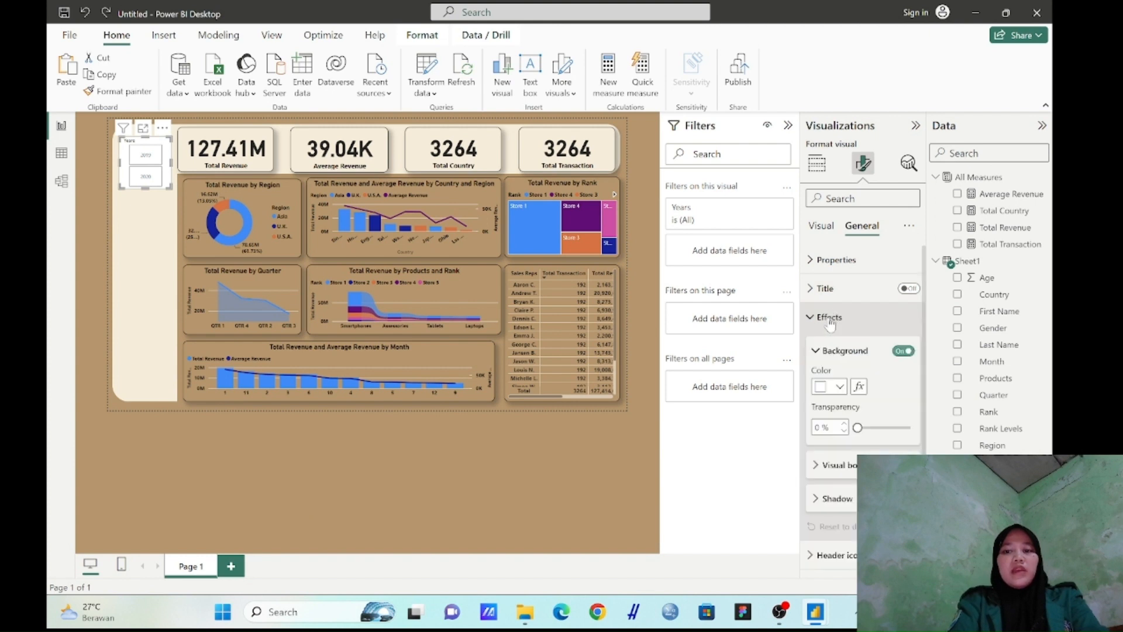
click(904, 351)
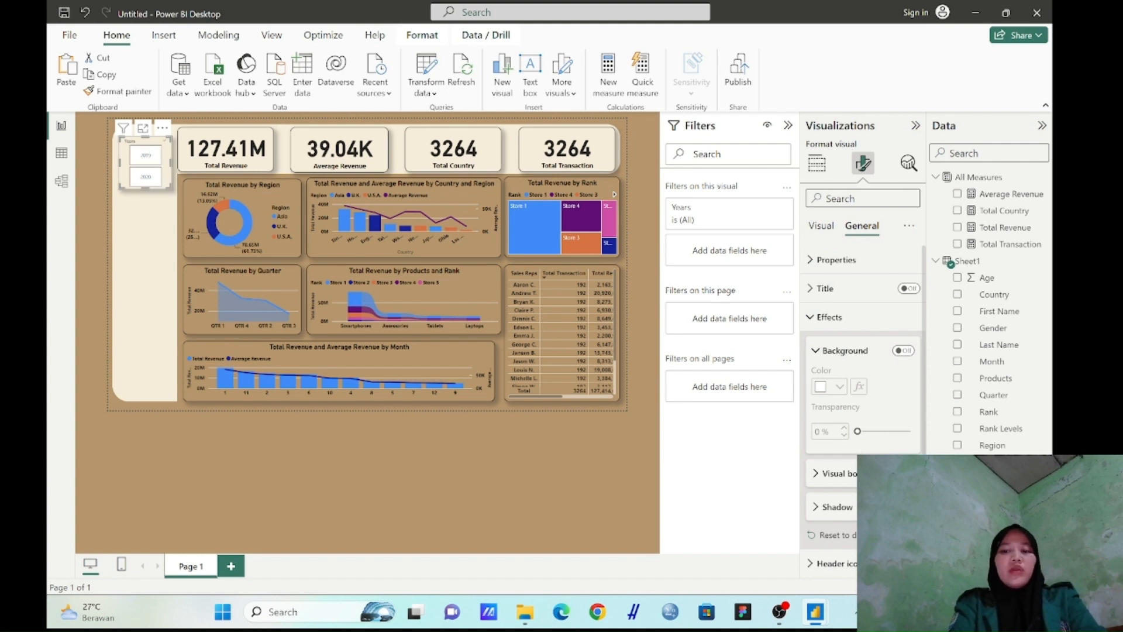
Give the Years slicer a visual border with 12 px rounded corners
click(848, 477)
scroll(849, 479, down, 2)
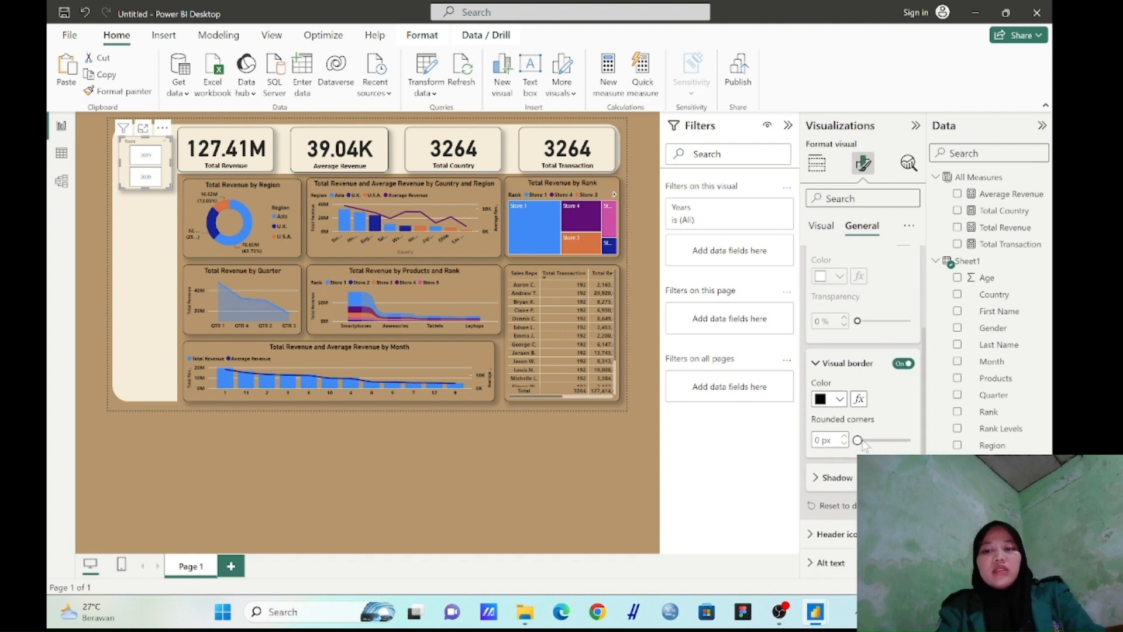
click(844, 437)
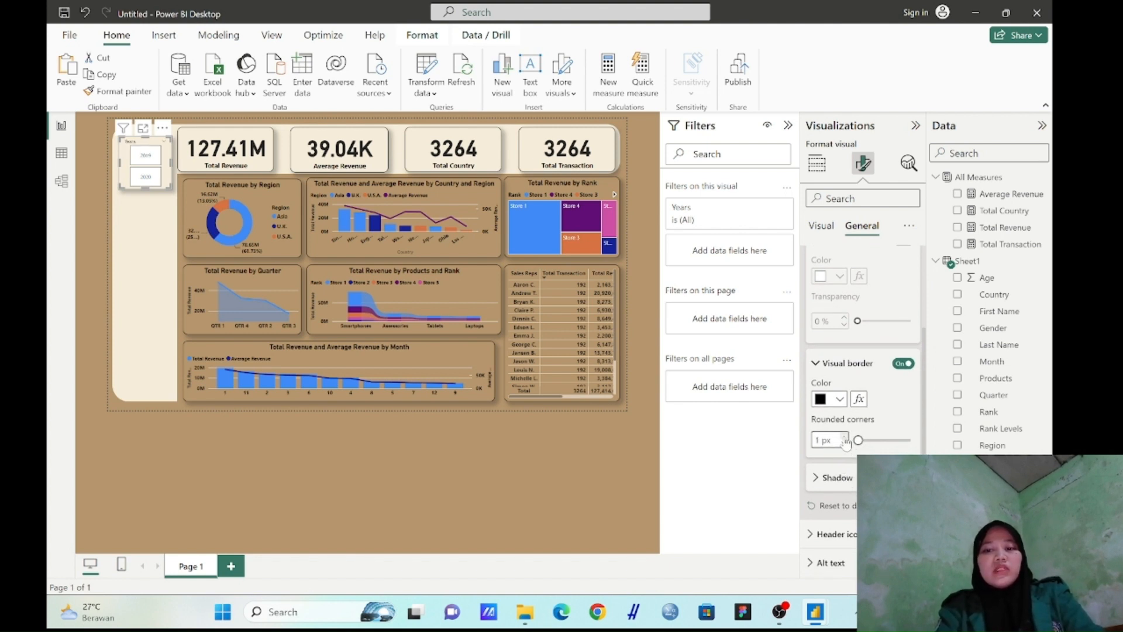
click(845, 436)
click(844, 436)
click(844, 436)
click(845, 438)
click(844, 438)
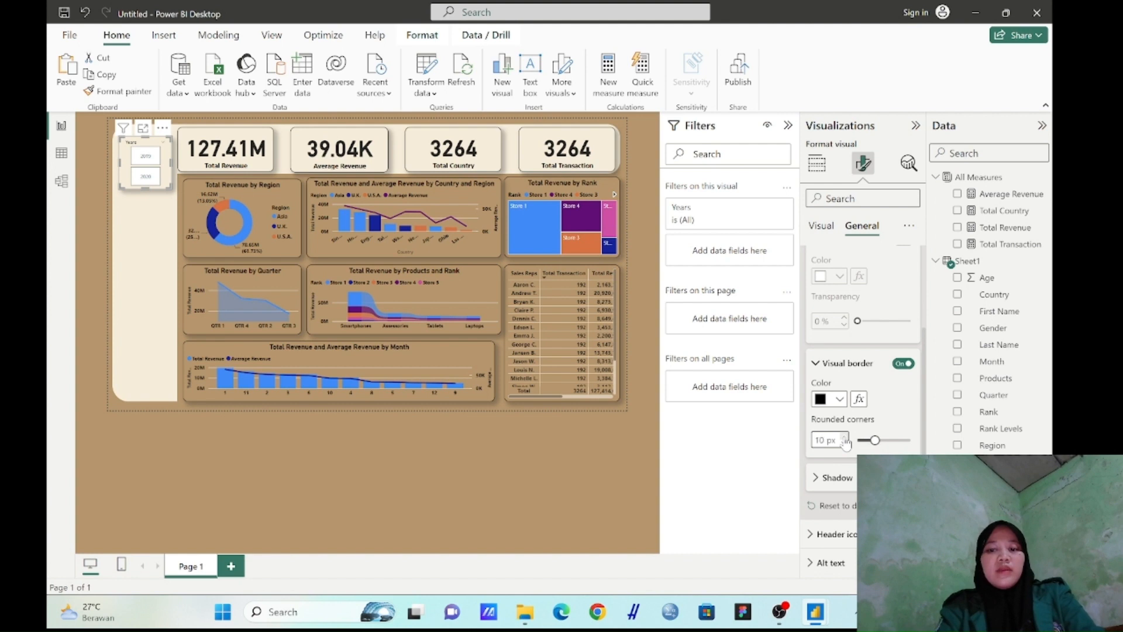
click(844, 437)
click(845, 437)
click(844, 438)
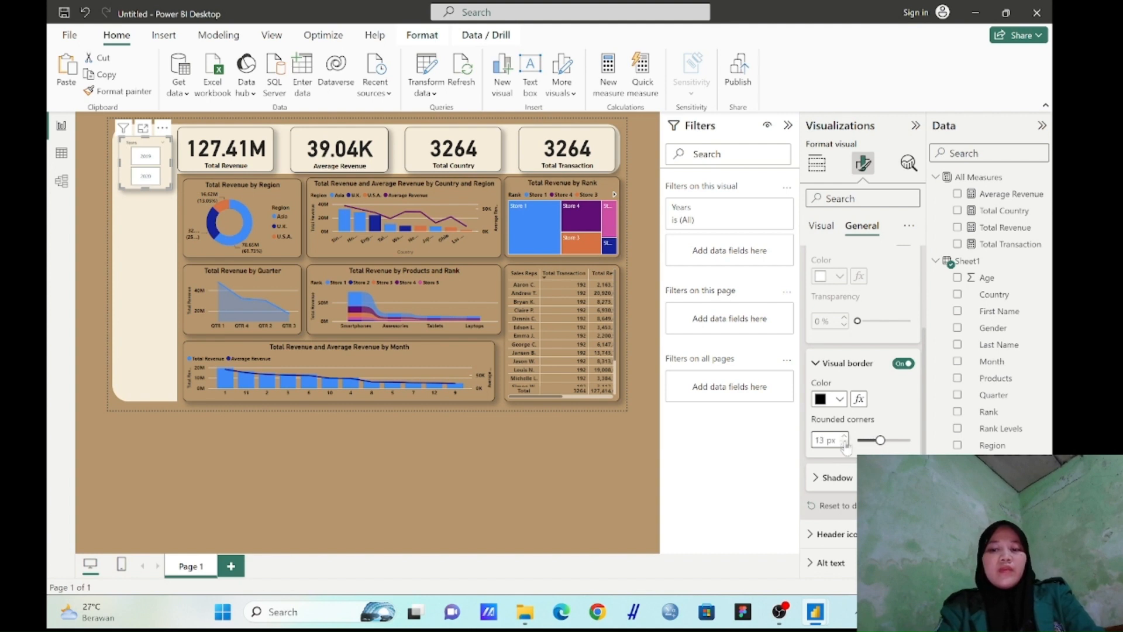
click(844, 443)
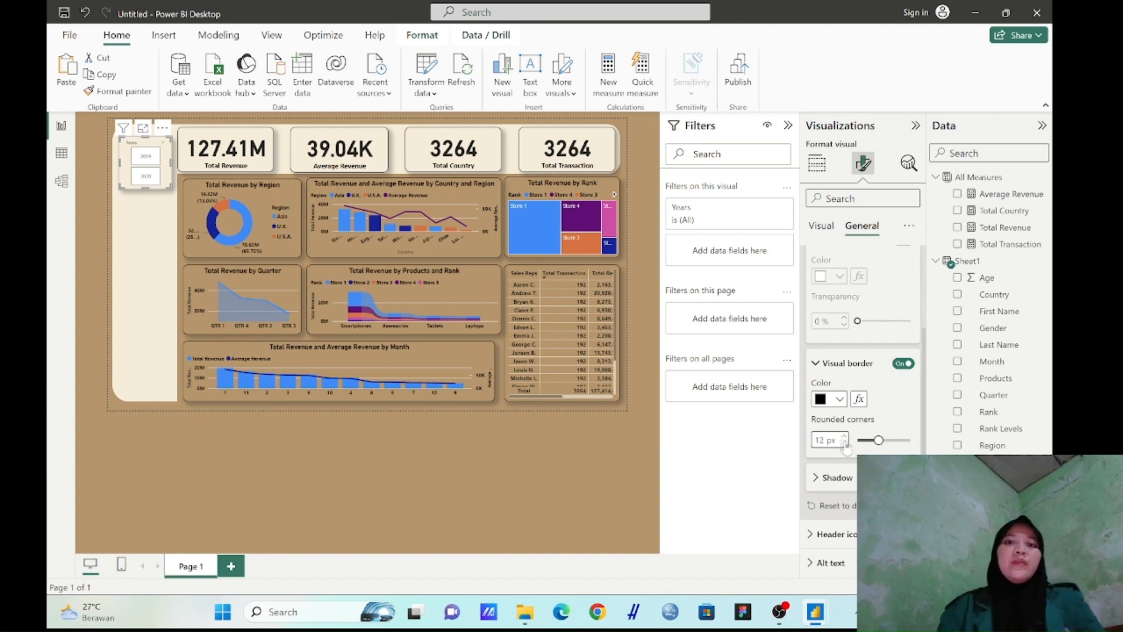
Set the background color of the Years slicer's values to the dashboard's cream
click(828, 229)
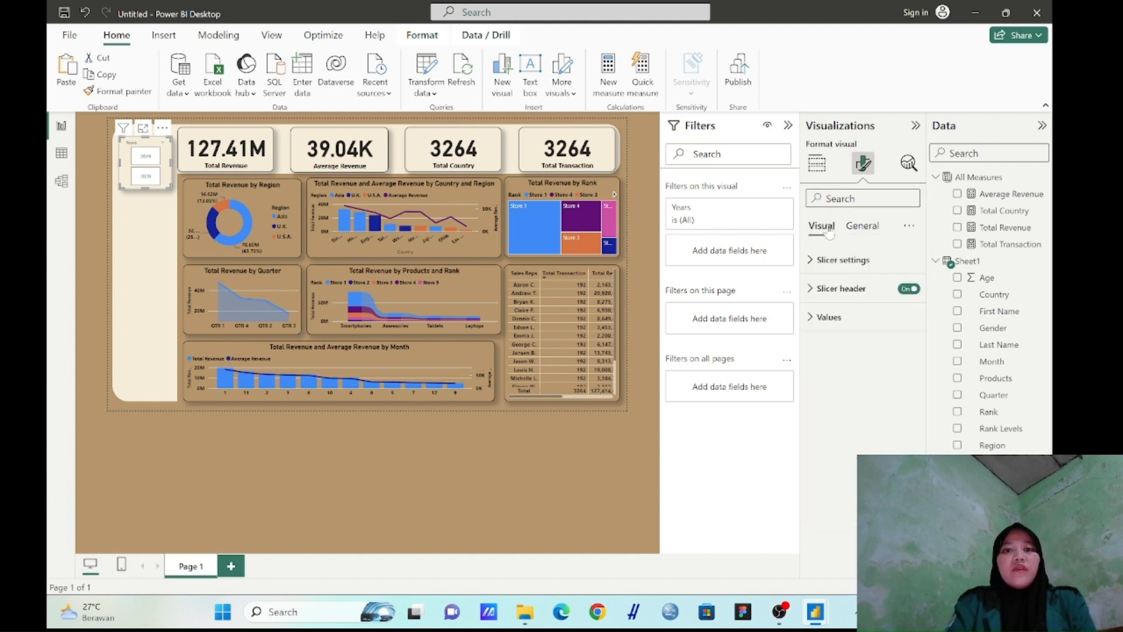
click(826, 326)
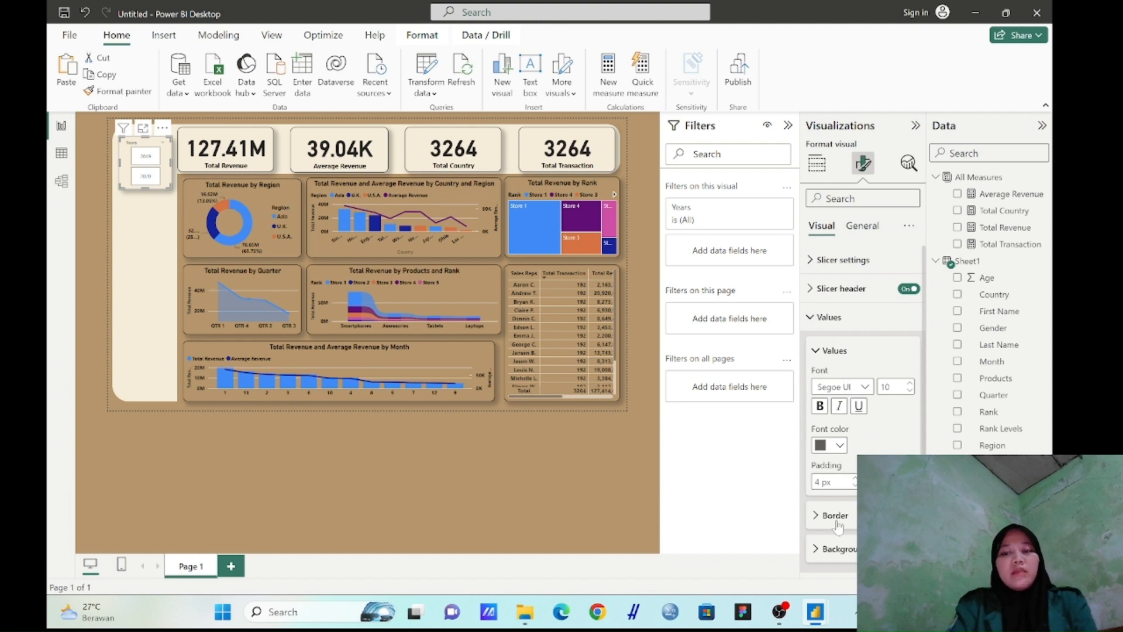
click(843, 551)
scroll(843, 553, down, 2)
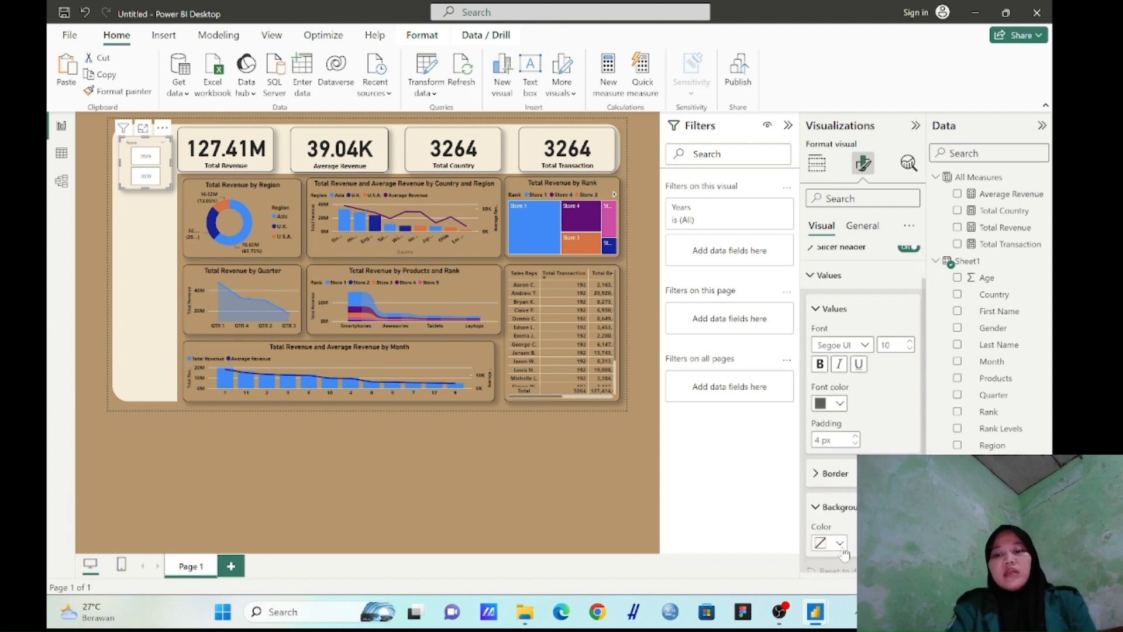
click(841, 531)
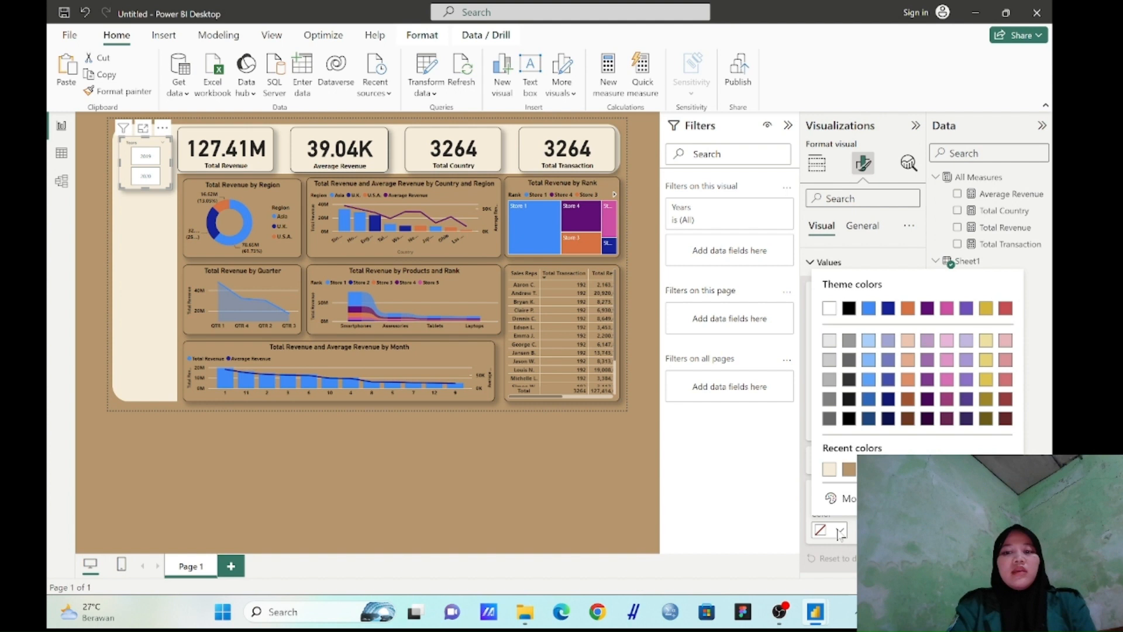
click(835, 470)
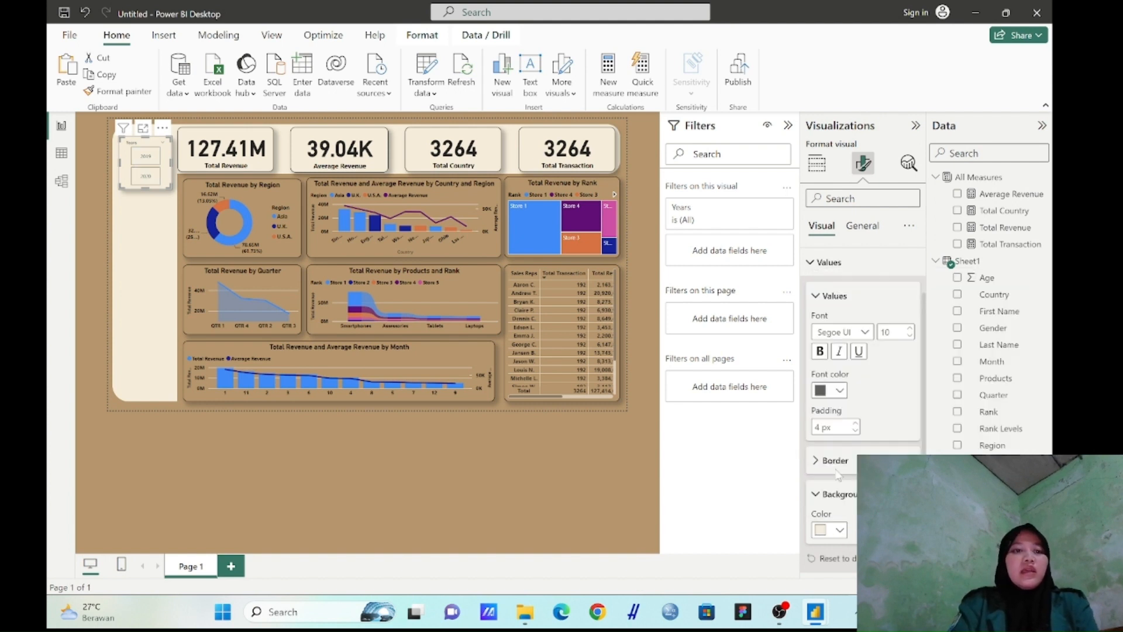
Make the Years slicer's values and header text bold
click(836, 462)
scroll(866, 351, down, 2)
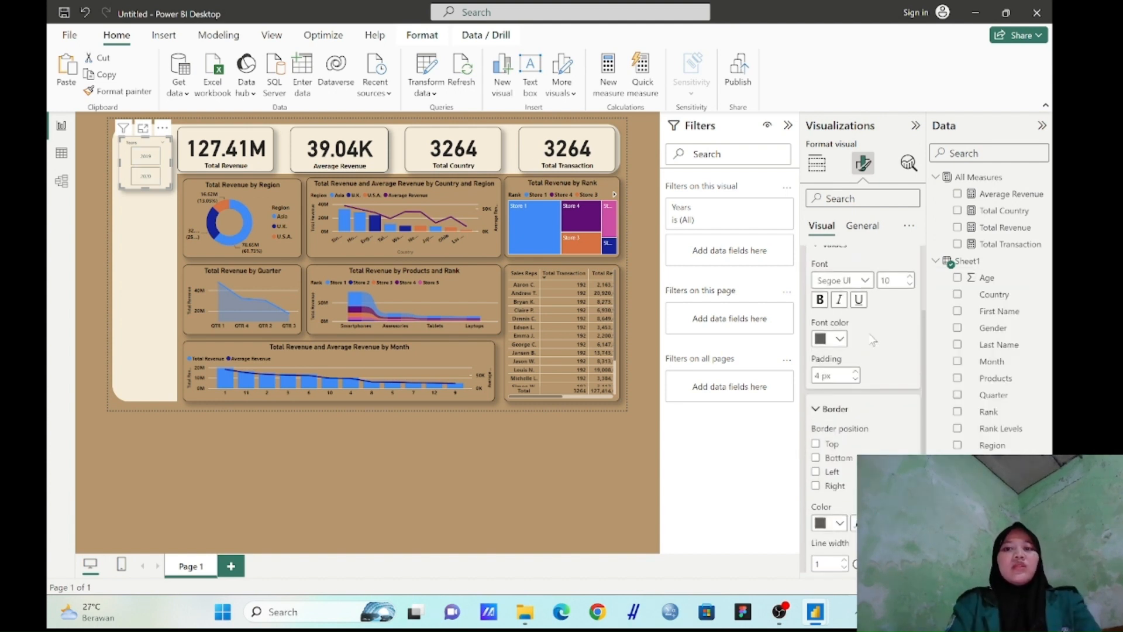
scroll(866, 327, up, 1)
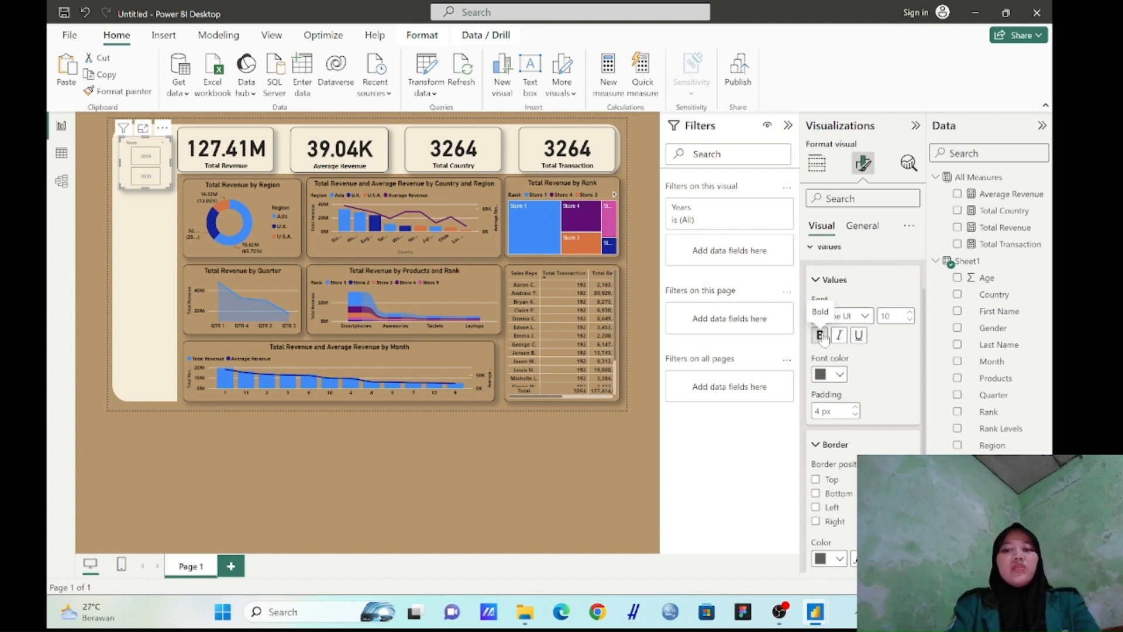
click(821, 336)
scroll(911, 362, up, 3)
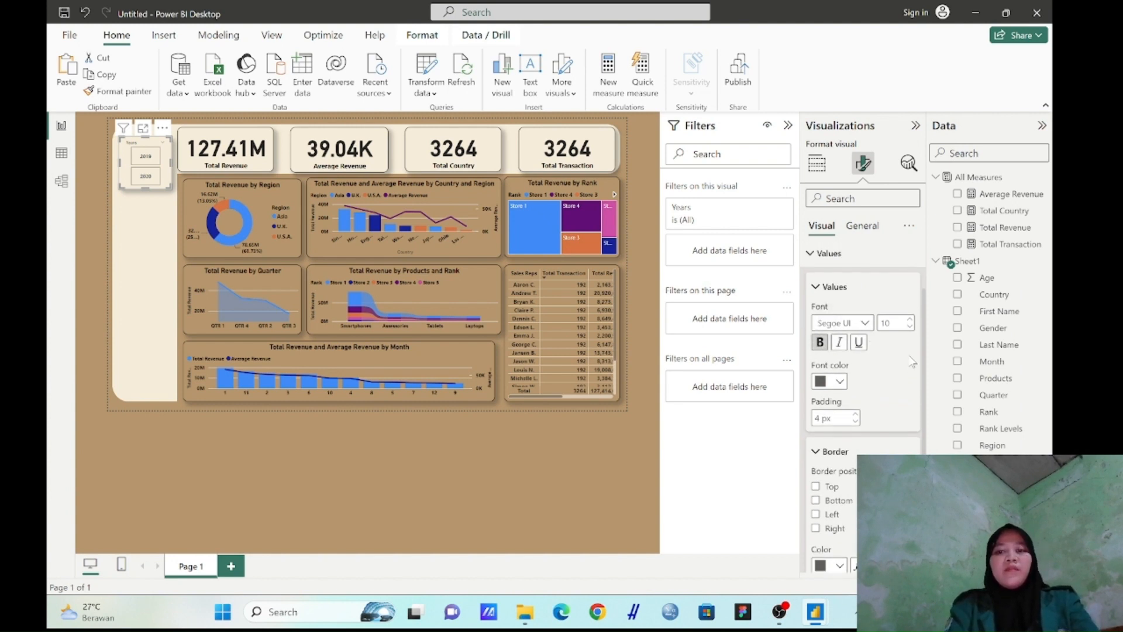
click(811, 319)
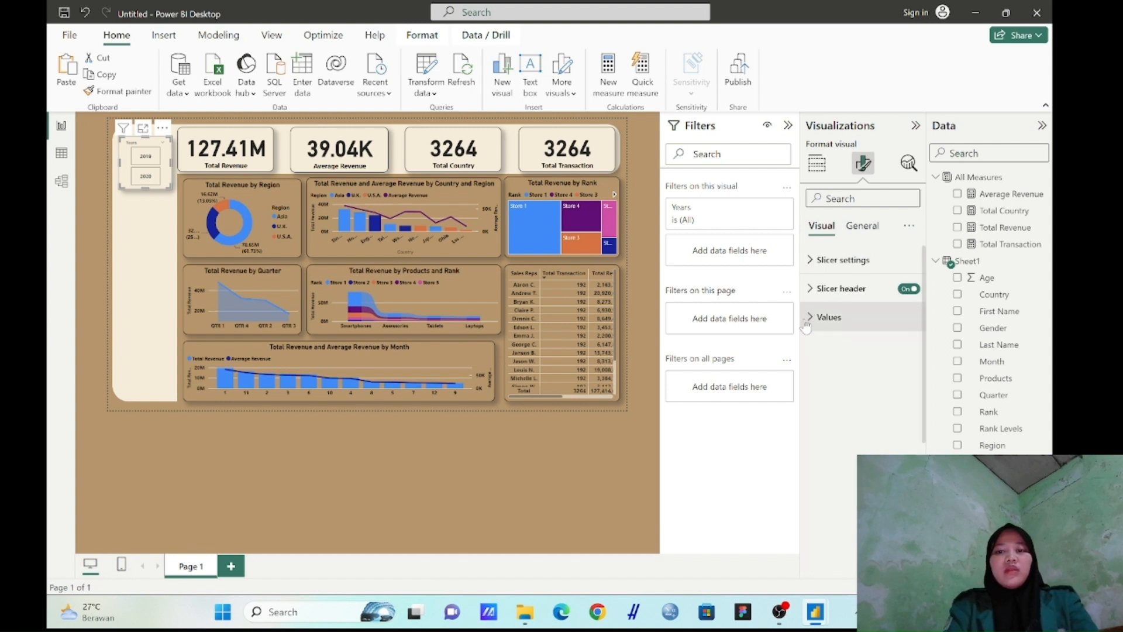
click(810, 289)
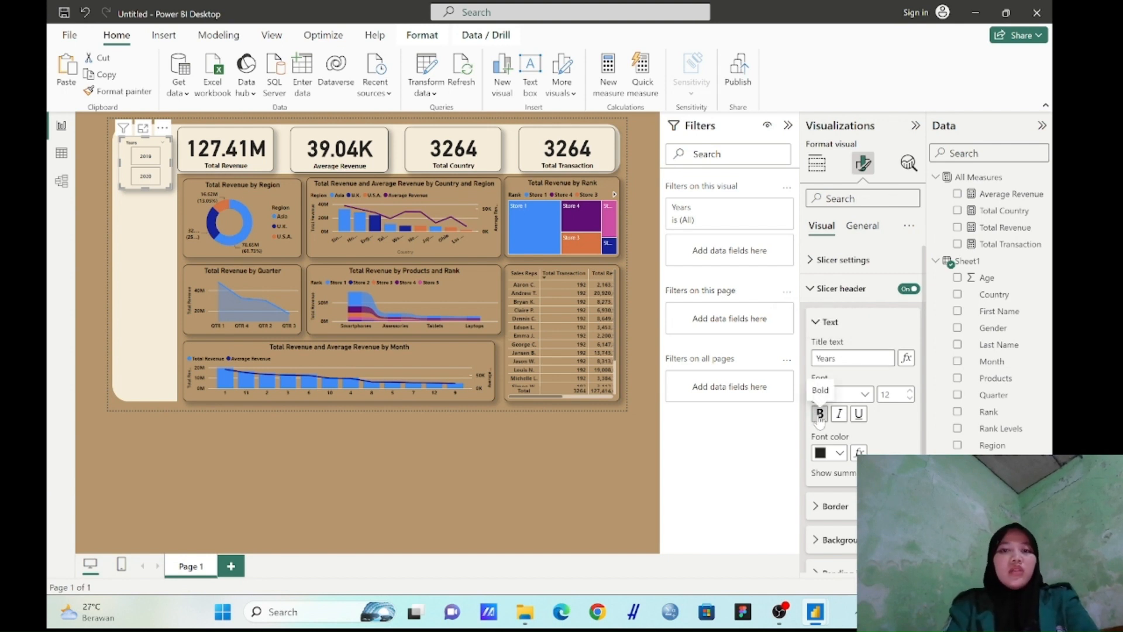
scroll(821, 425, down, 2)
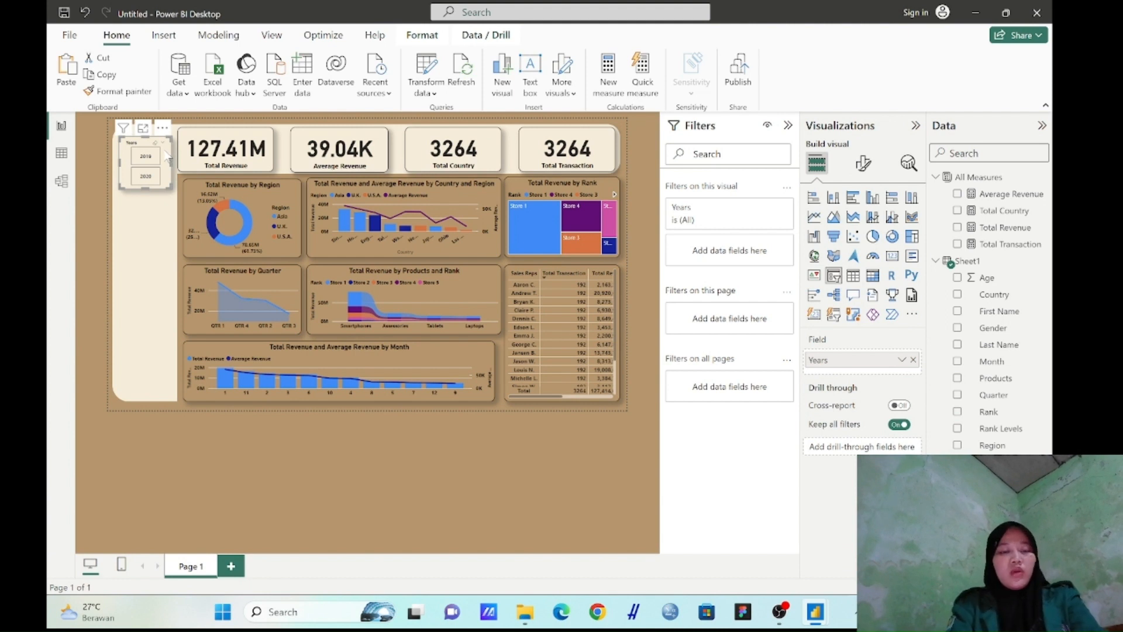
Duplicate the Years slicer, place the taller copy directly below it in the side strip, and replace its field with Quarter
key(ctrl+v)
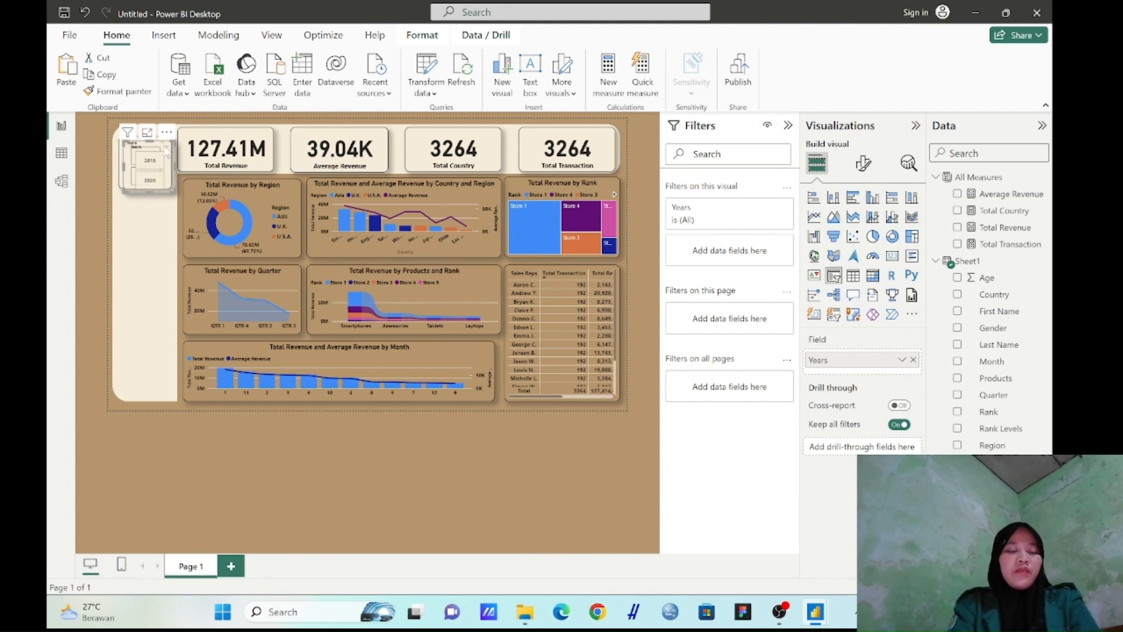
drag(166, 151, 162, 207)
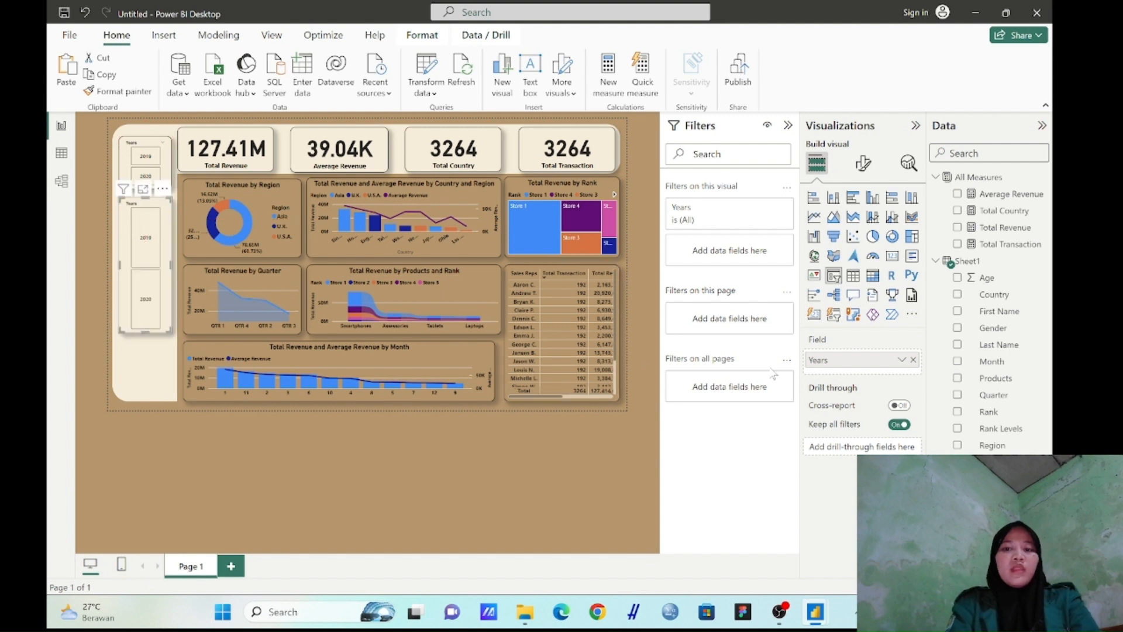
click(913, 360)
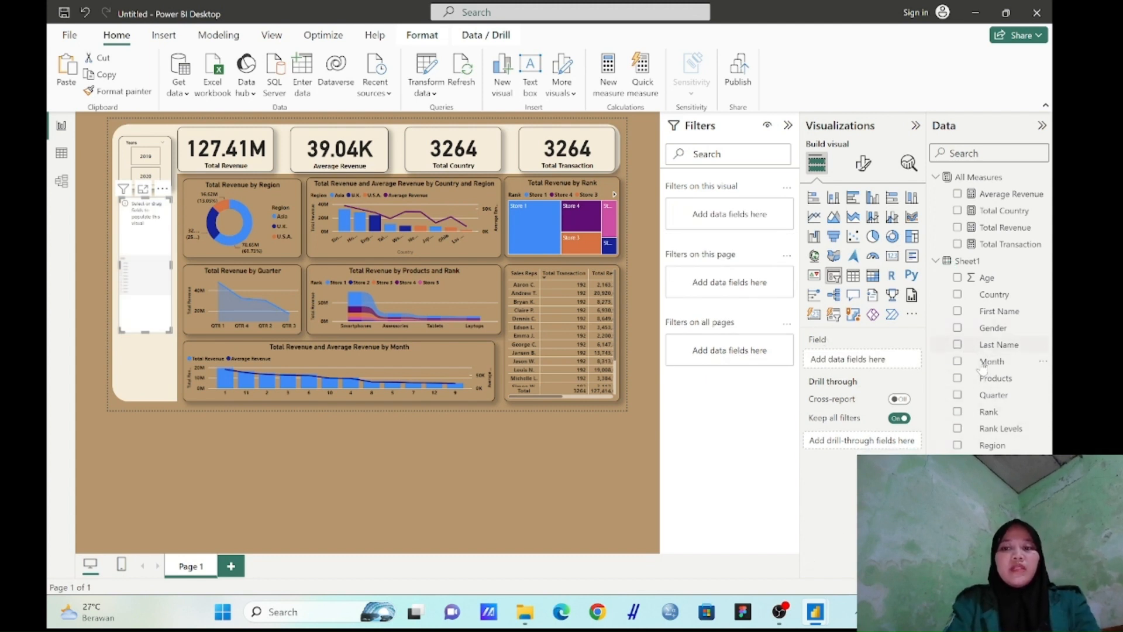
drag(989, 398, 875, 362)
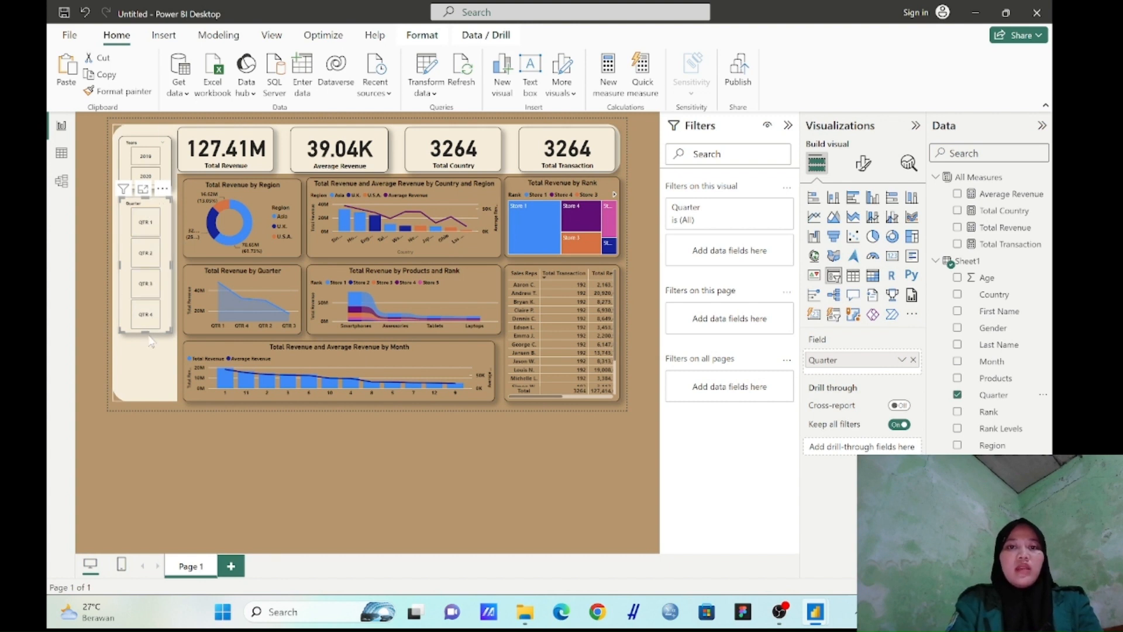
Duplicate the Years slicer again, place the copy below the Quarter slicer, and replace its field with Rank
click(149, 136)
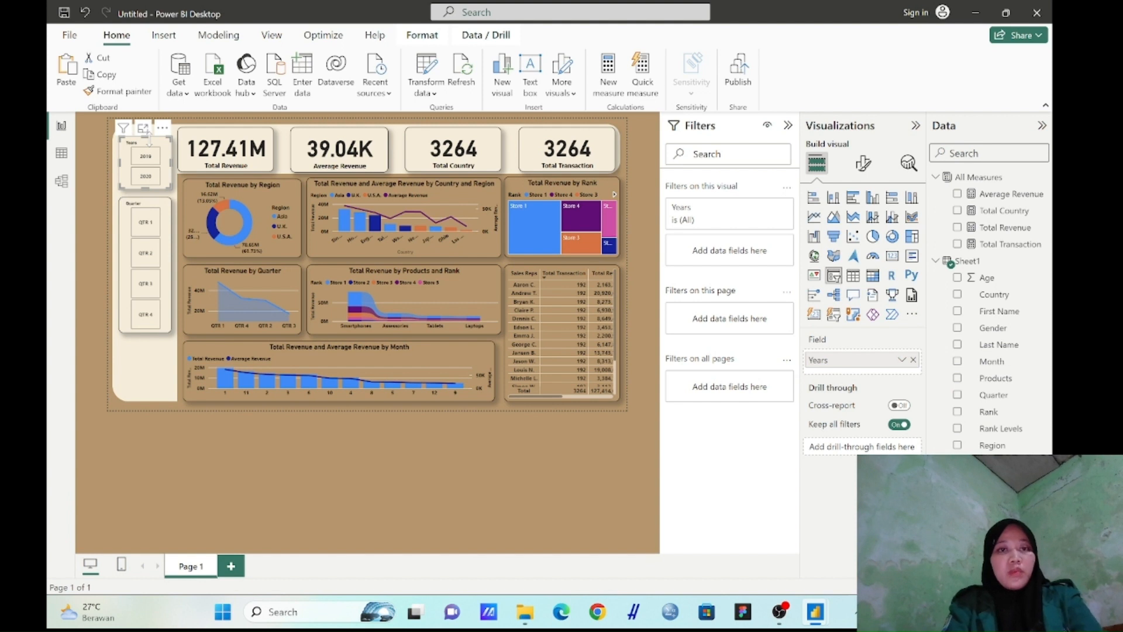
key(ctrl+v)
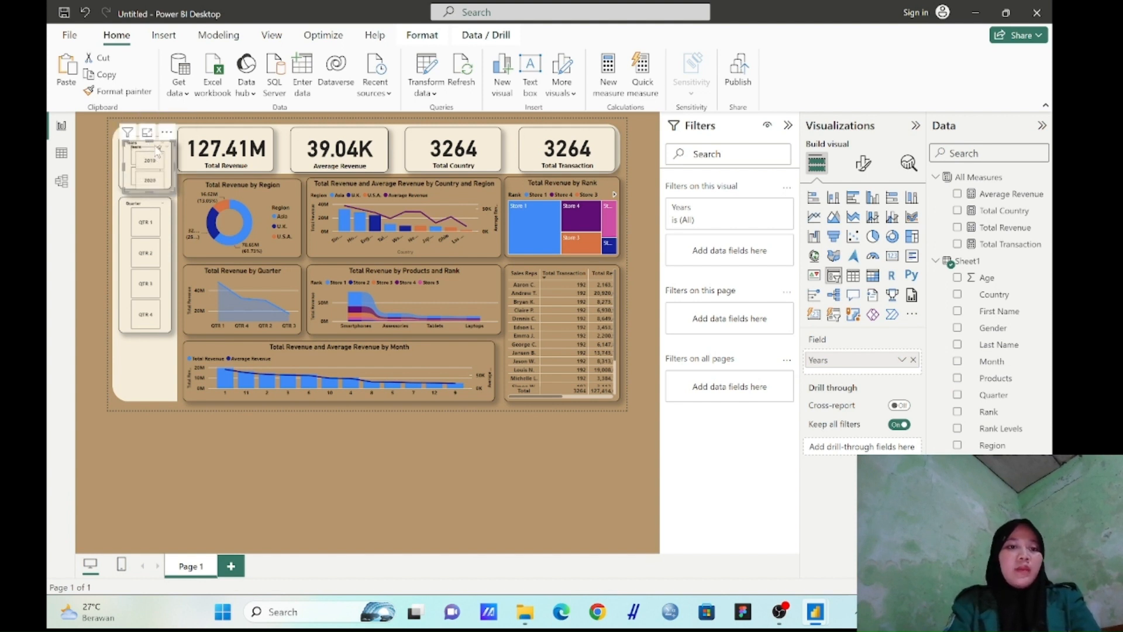
drag(156, 148, 153, 347)
click(913, 360)
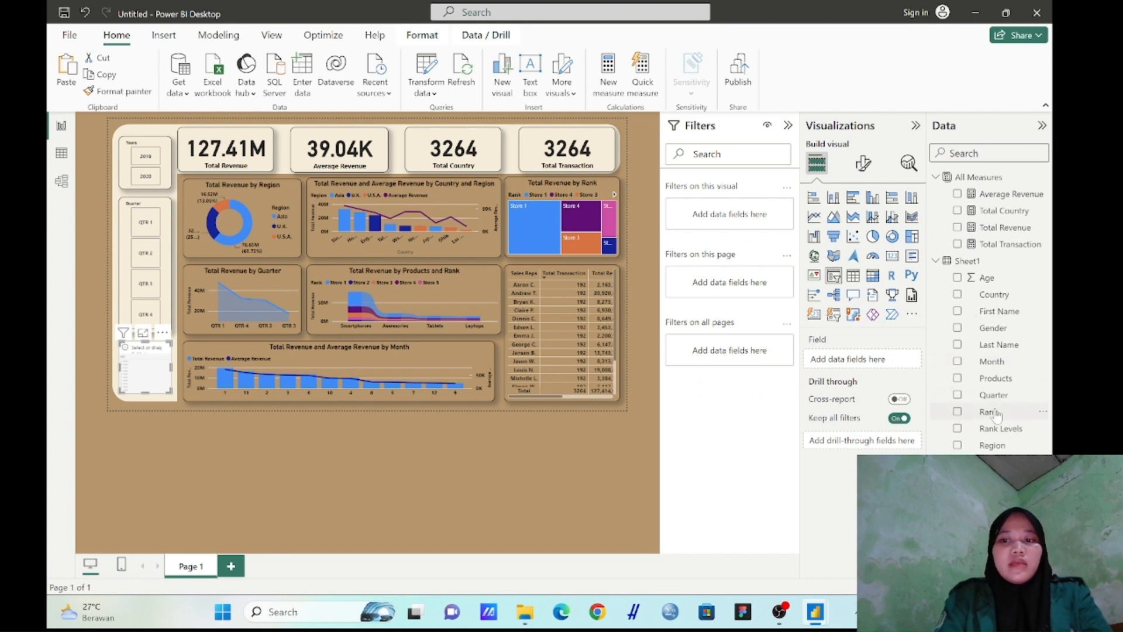
drag(997, 413, 880, 360)
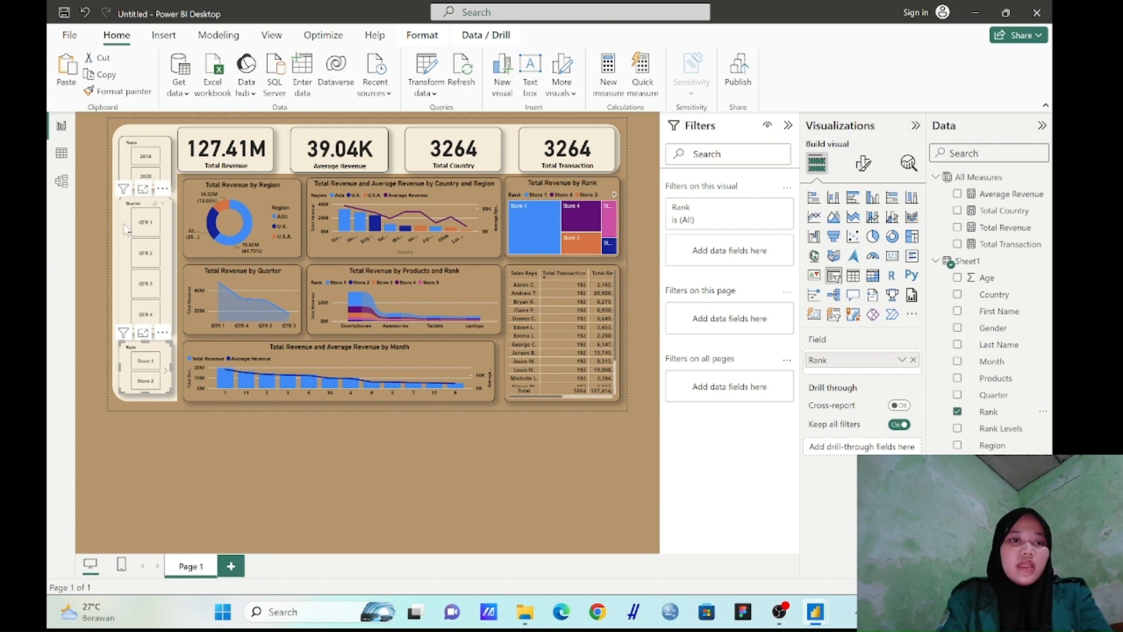
Reposition and resize the Years, Quarter and Rank slicers to fill the side strip, with a shorter Quarter slicer and a taller Rank slicer
click(148, 140)
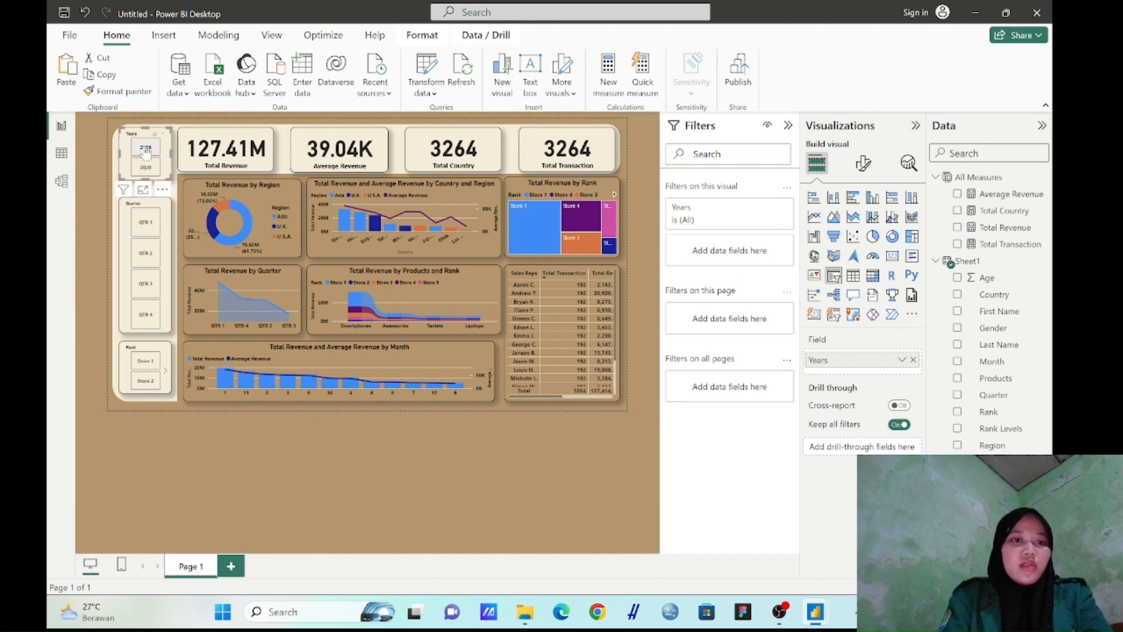
drag(146, 208, 146, 198)
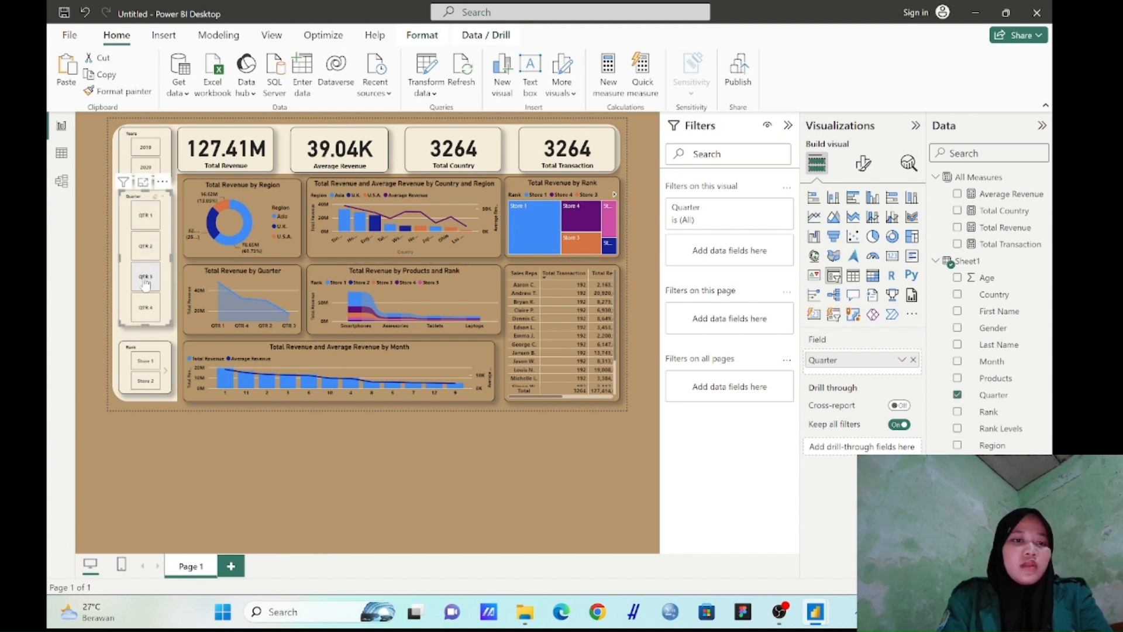
click(164, 349)
drag(145, 387, 146, 399)
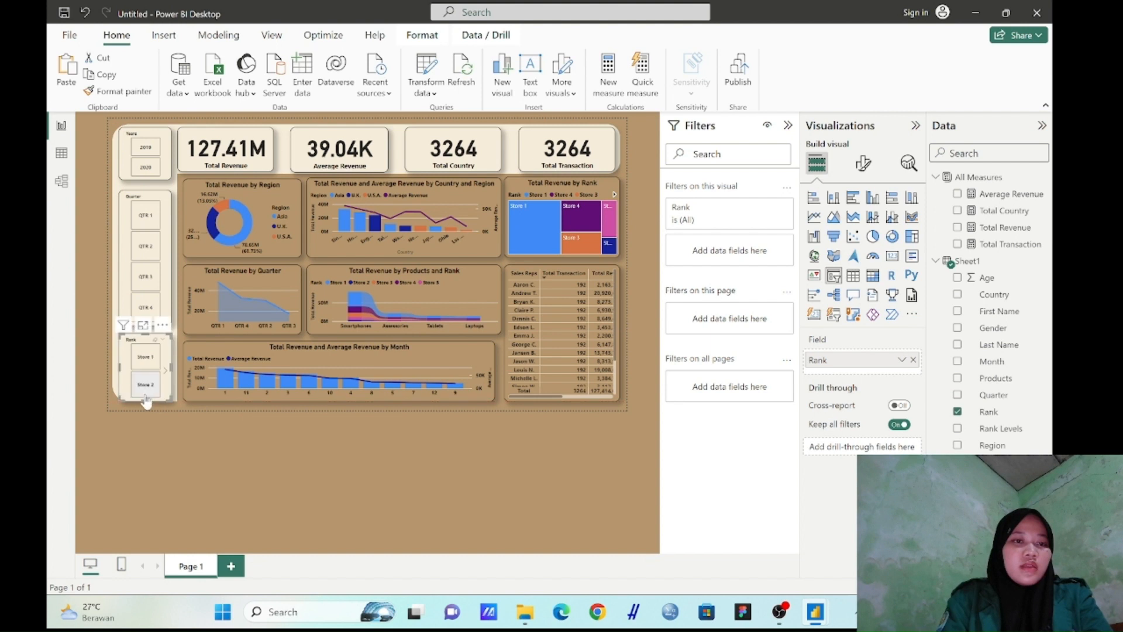
click(164, 155)
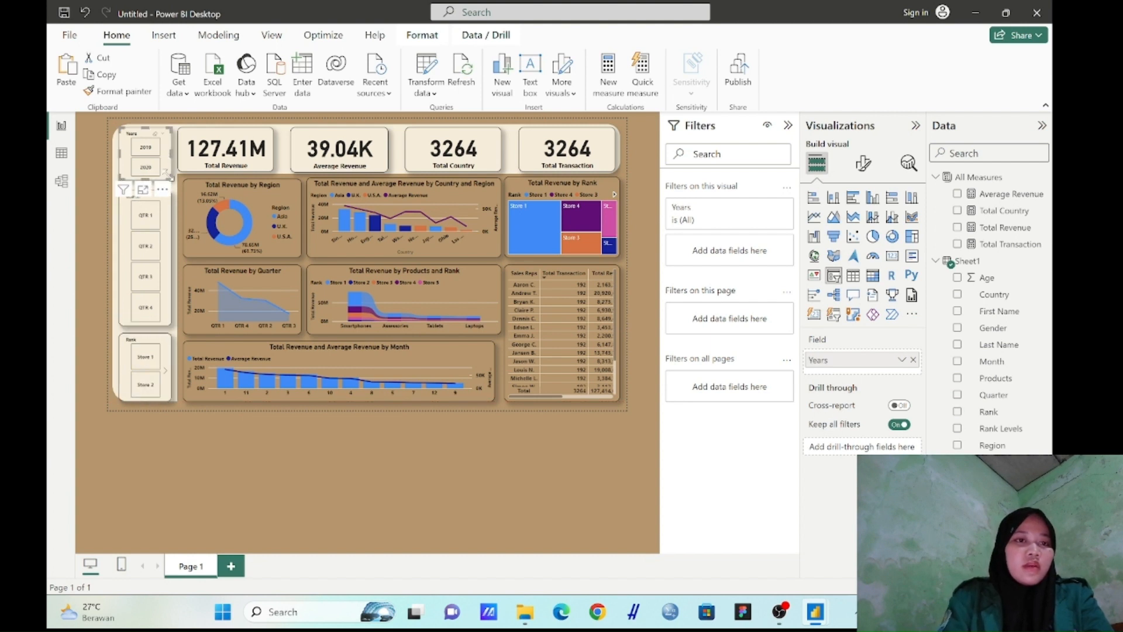
drag(169, 178, 172, 178)
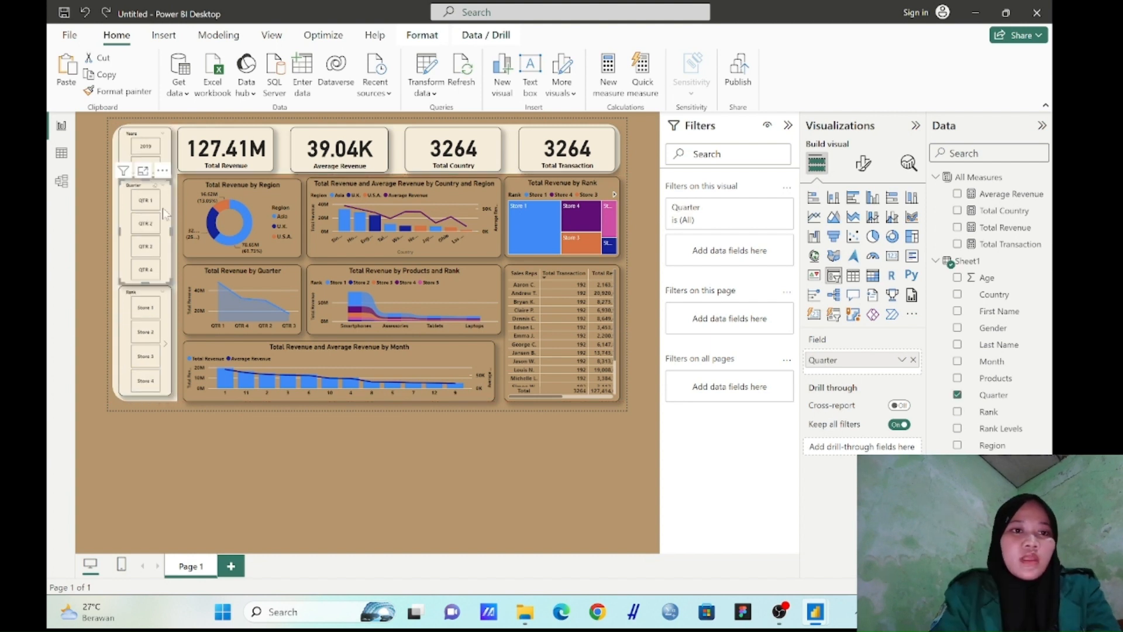
click(279, 438)
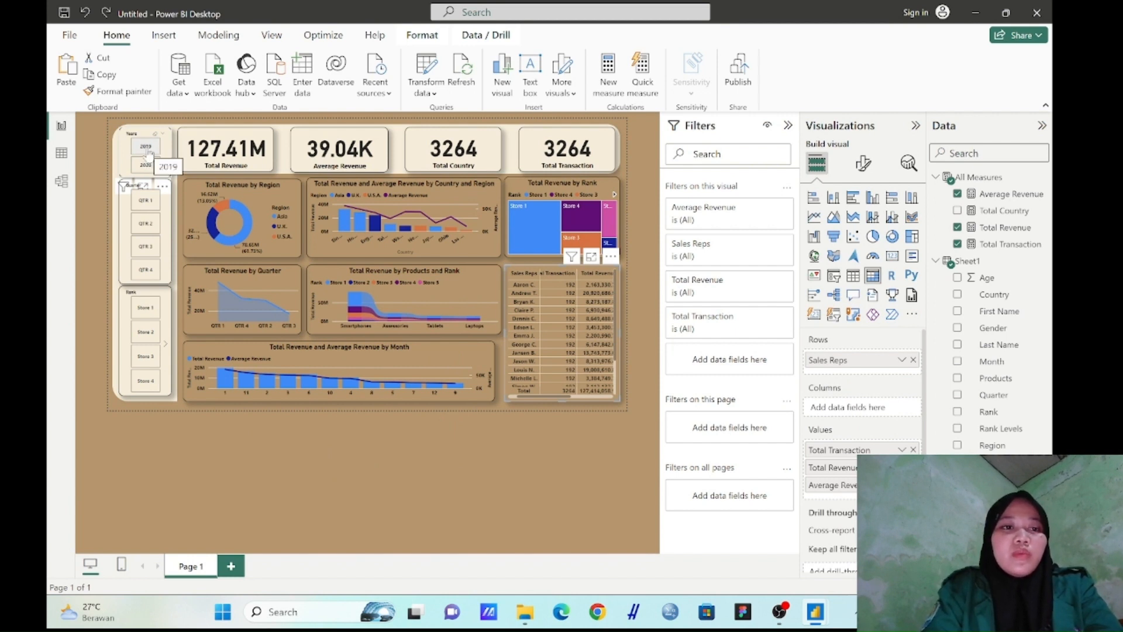
Test the slicers by filtering the dashboard to 2019, QTR 1 and Store 1, and also to 2020, QTR 3 and Store 3
click(148, 151)
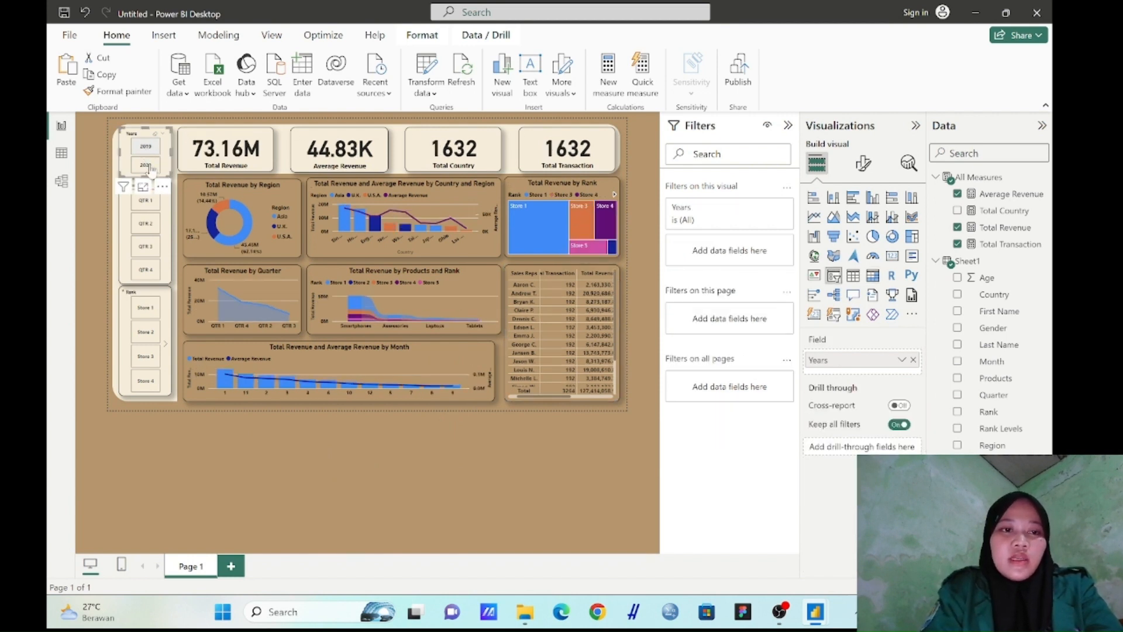
click(157, 202)
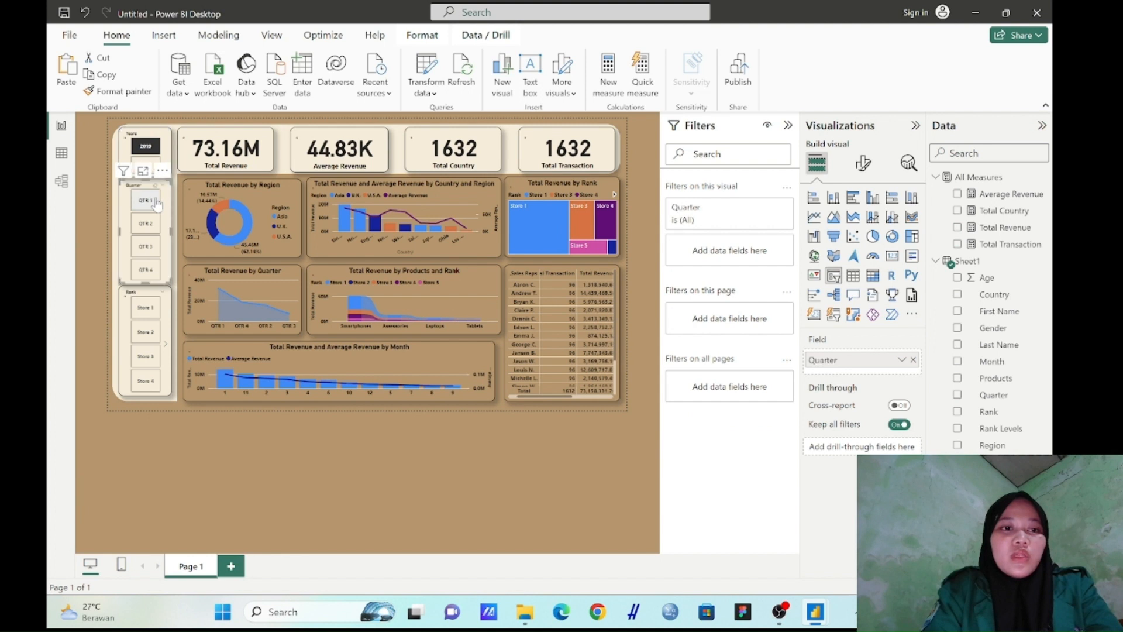
click(154, 317)
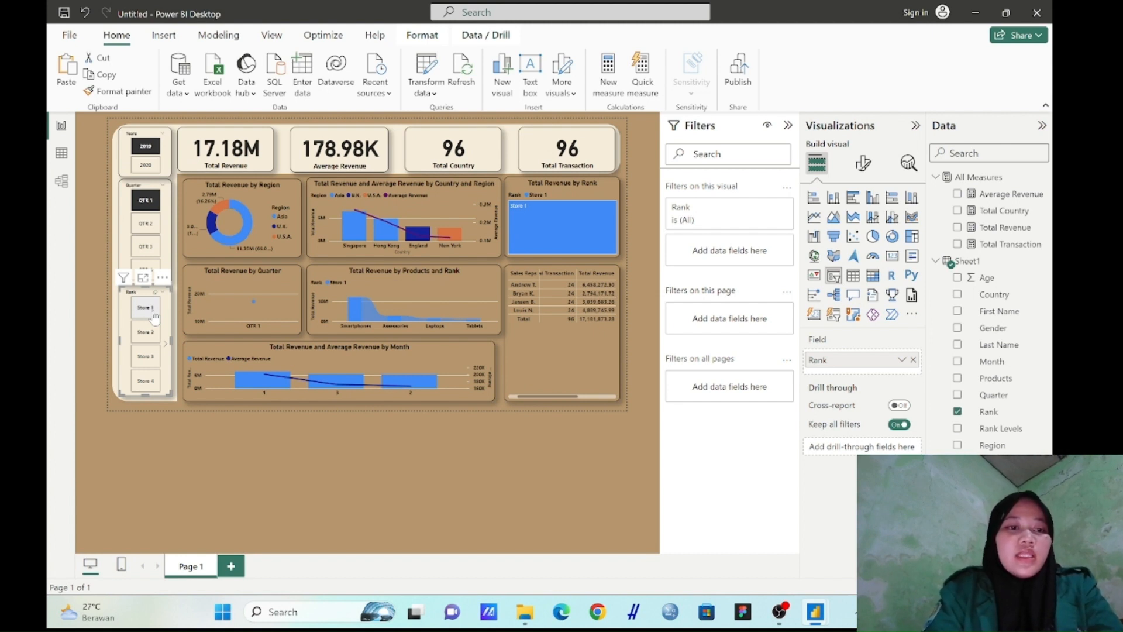
click(155, 316)
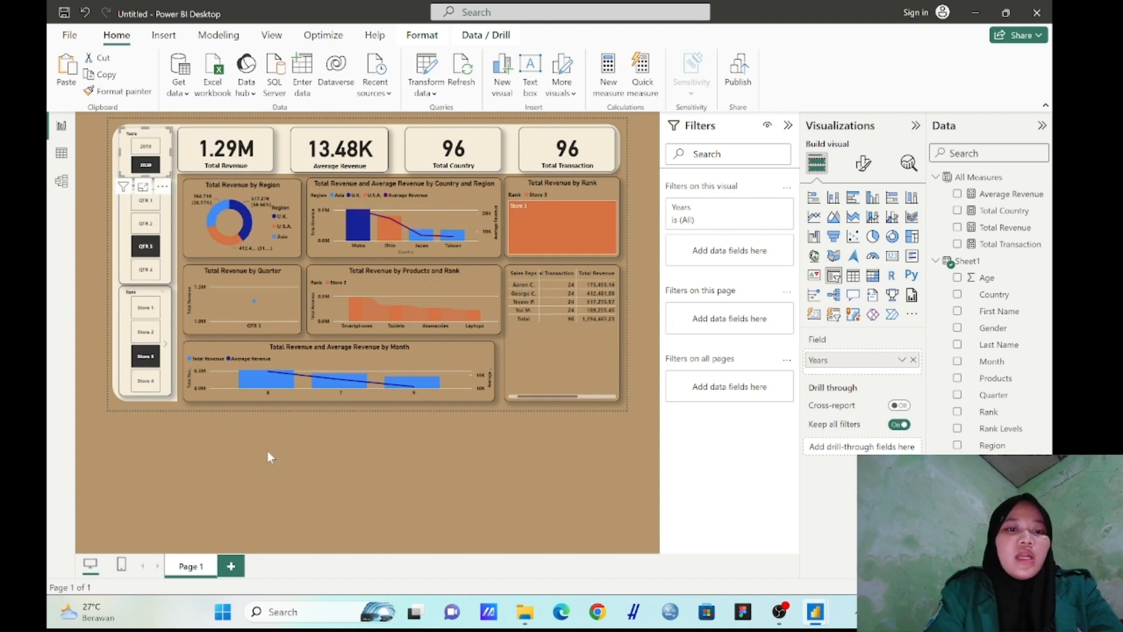
click(268, 453)
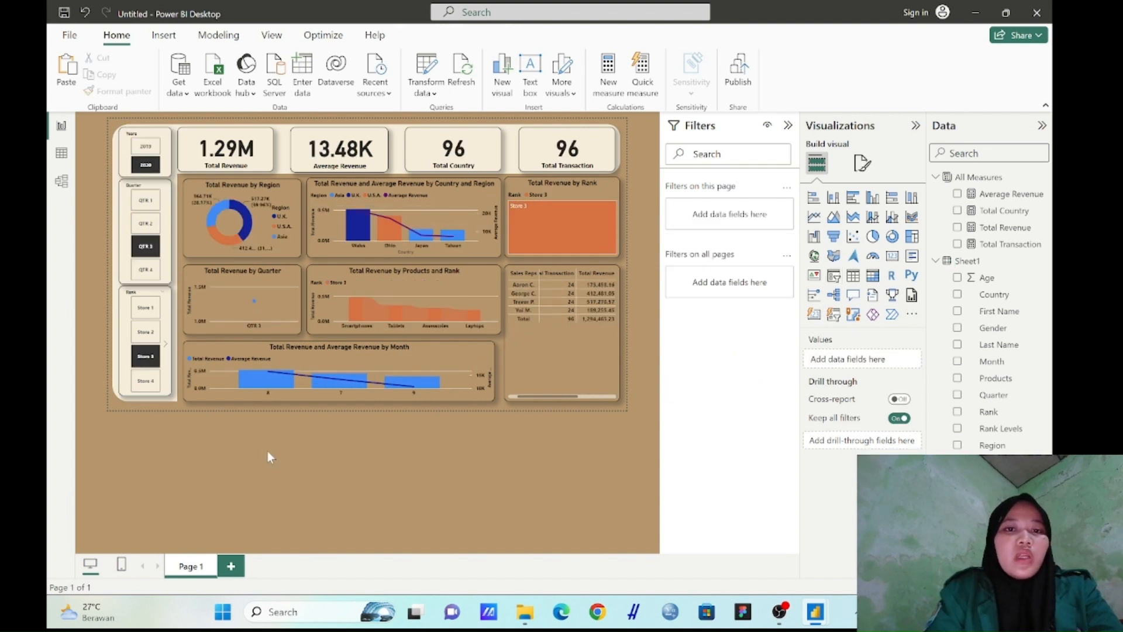